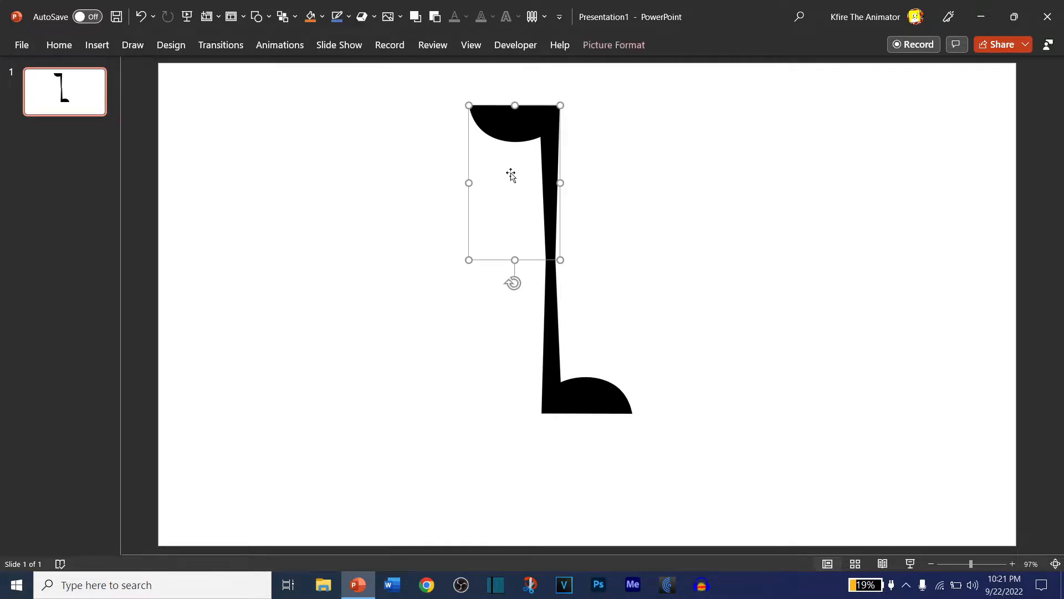
# - Move the straight leg picture toward the slide's lower edge and give it a counterclockwise quarter Spin emphasis animation
pyautogui.moveTo(552, 83)
pyautogui.mouseDown()
pyautogui.moveTo(499, 157)
pyautogui.moveTo(577, 81)
pyautogui.moveTo(448, 164)
pyautogui.moveTo(508, 114)
pyautogui.moveTo(622, 107)
pyautogui.moveTo(473, 122)
pyautogui.moveTo(550, 94)
pyautogui.mouseUp()
pyautogui.moveTo(546, 186); pyautogui.dragTo(560, 289)
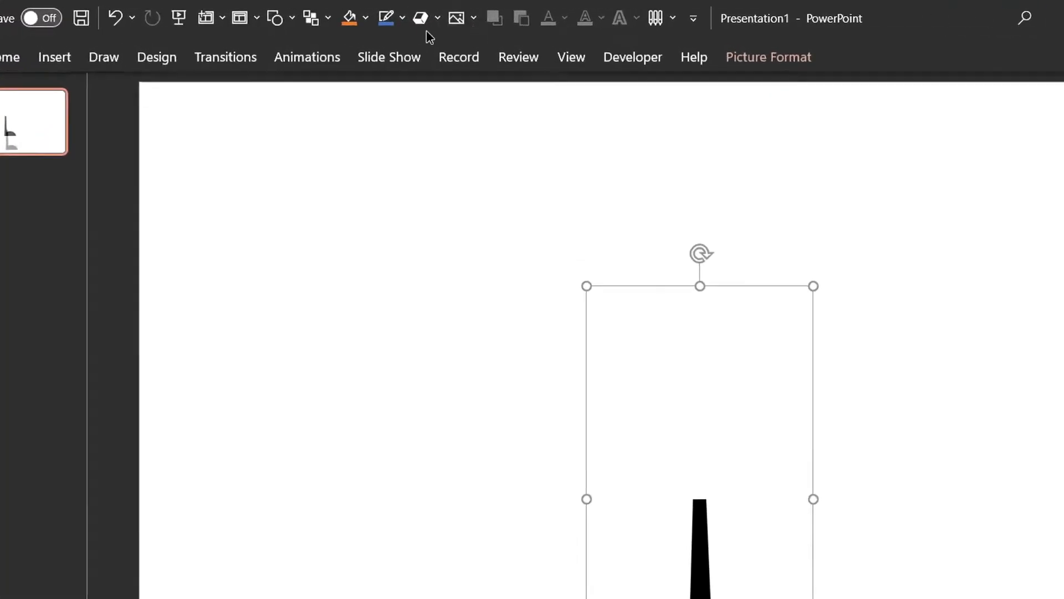
pyautogui.click(321, 60)
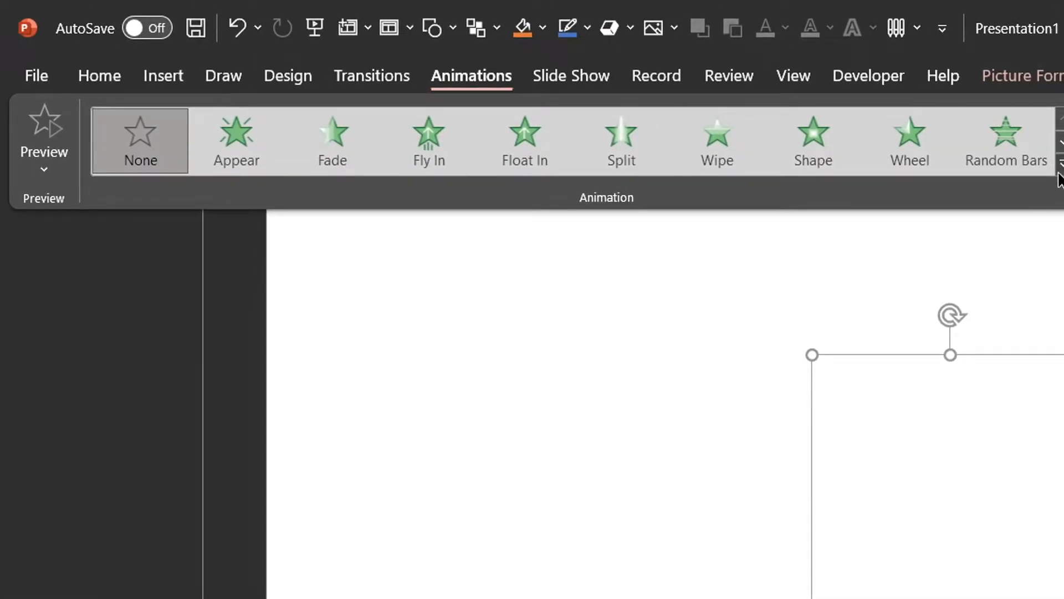
pyautogui.click(1059, 166)
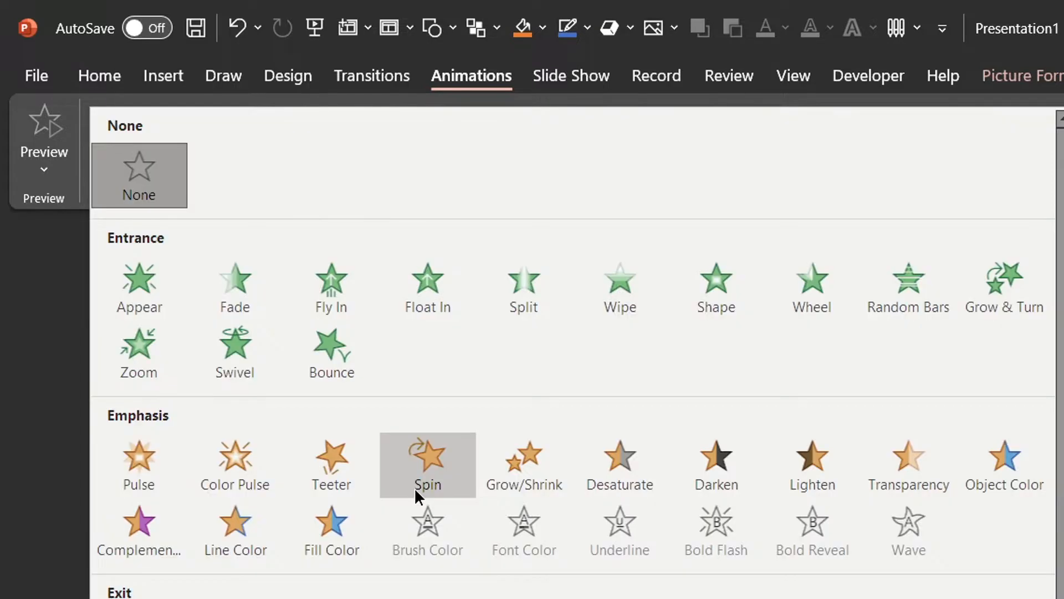
pyautogui.click(414, 487)
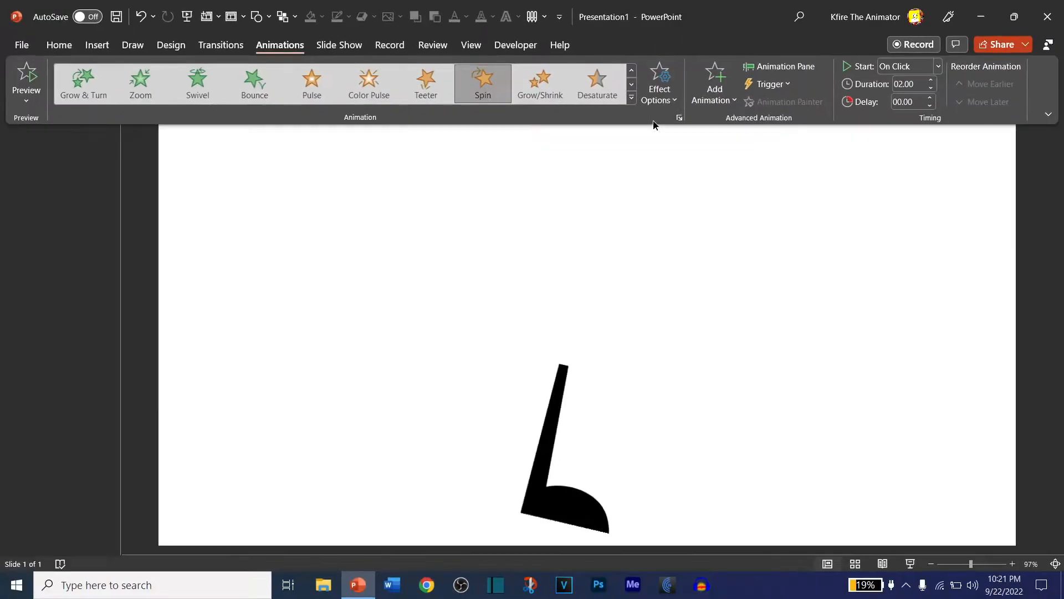
pyautogui.click(659, 90)
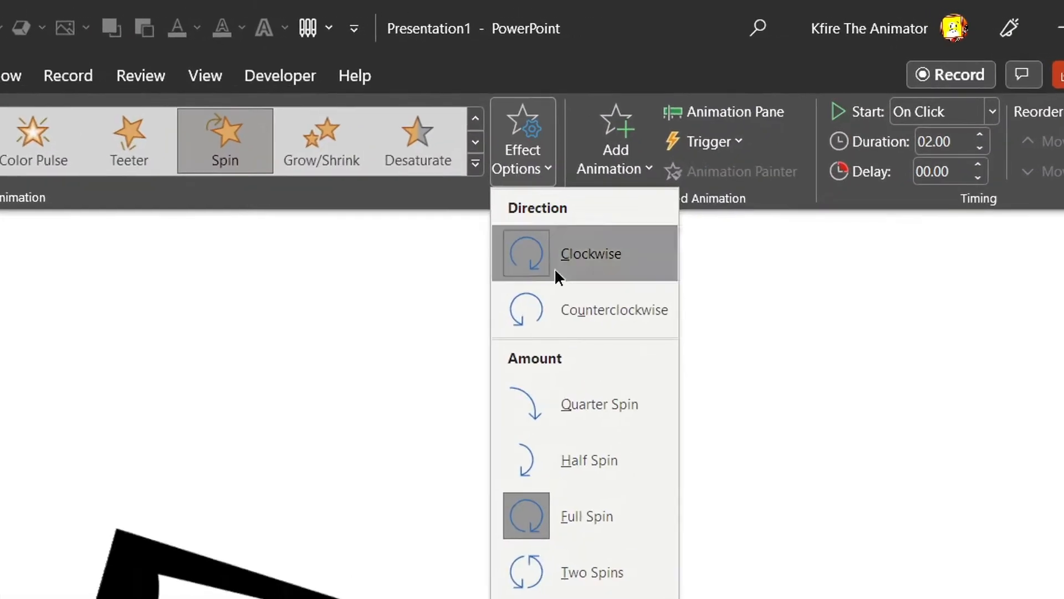
pyautogui.click(665, 231)
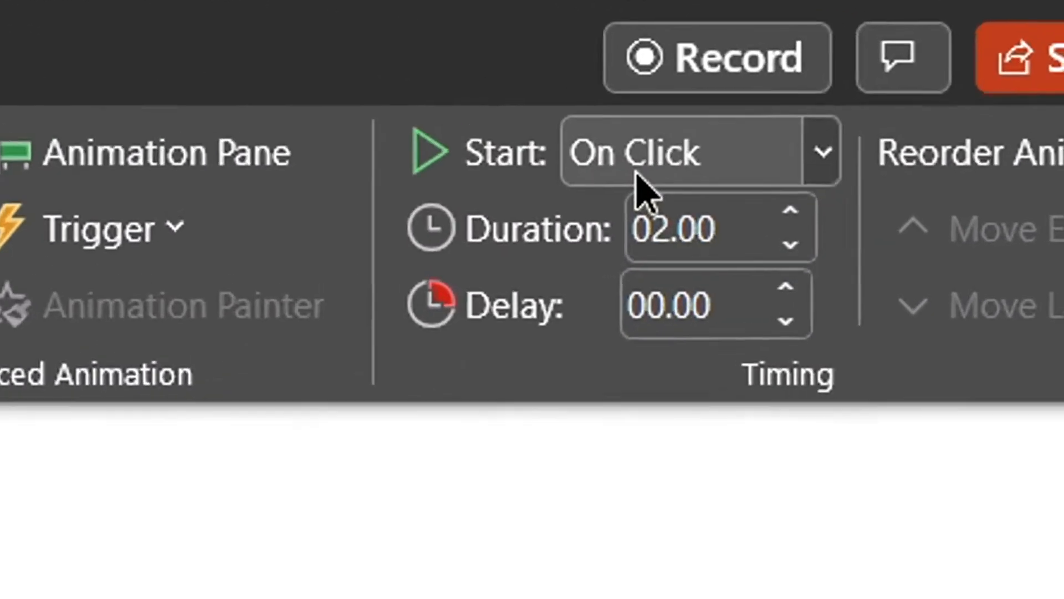
# - Set the straight leg's spin to start With Previous with a duration of 0.50 seconds
pyautogui.click(643, 166)
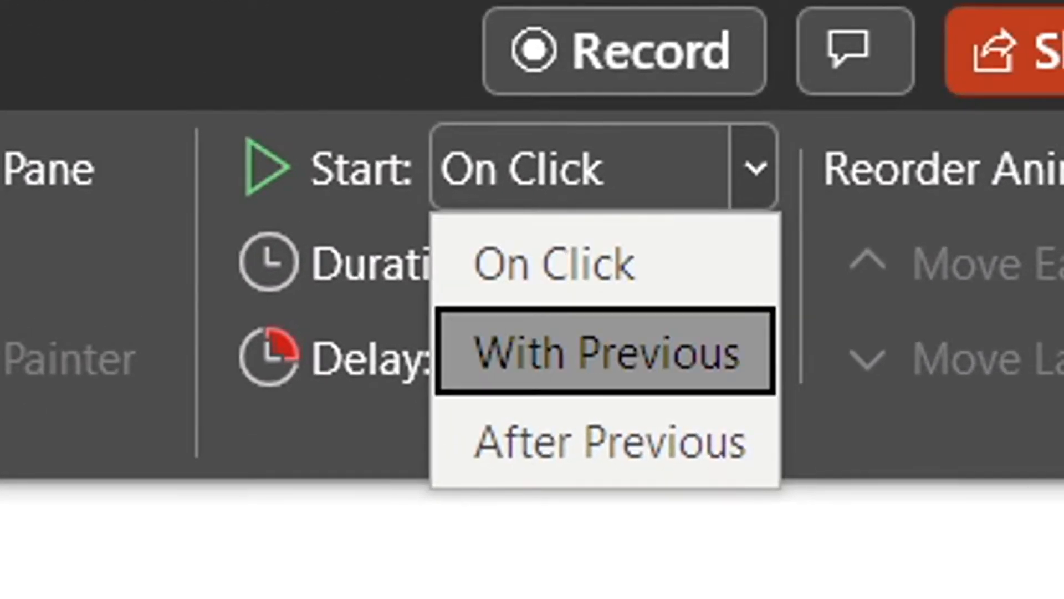
pyautogui.click(703, 299)
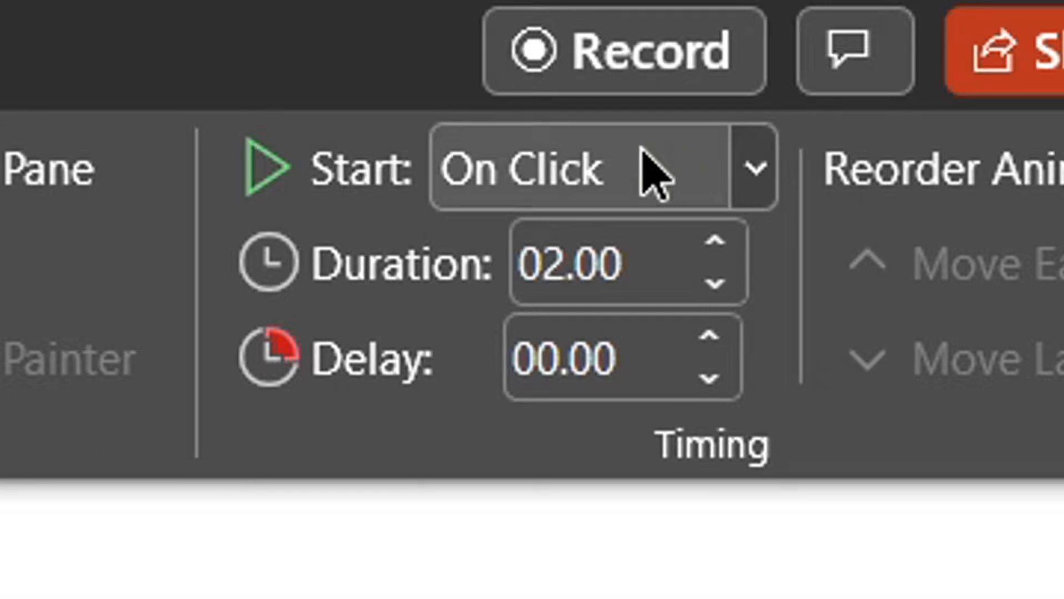
pyautogui.click(646, 174)
pyautogui.click(703, 341)
pyautogui.click(716, 283)
pyautogui.click(716, 283)
pyautogui.click(716, 283)
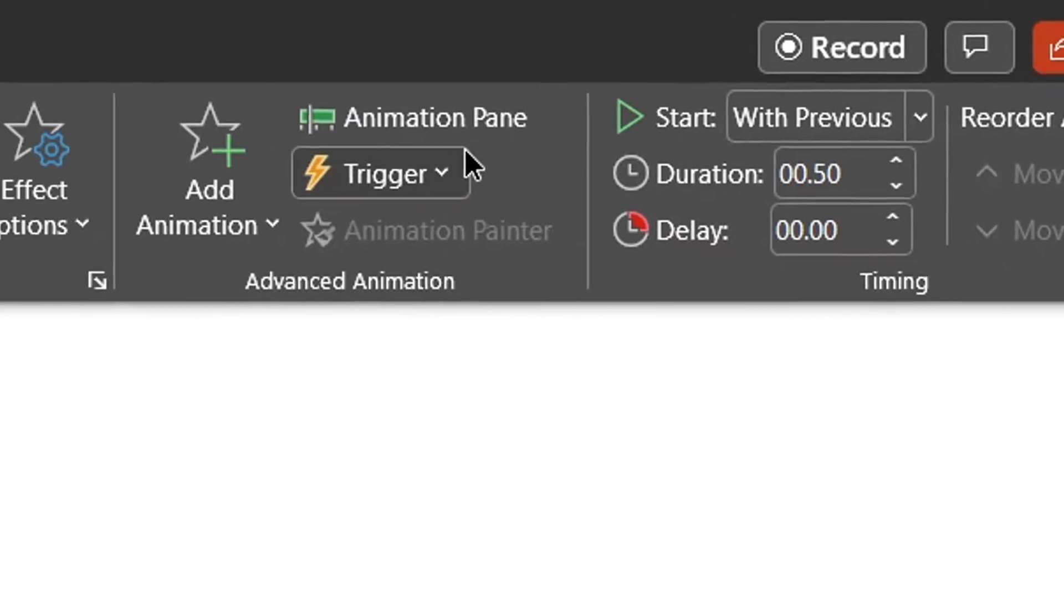
# - Set the spin's smooth end to 0.5 sec and its amount to a custom 45° counterclockwise
pyautogui.click(299, 141)
pyautogui.rightClick(1050, 266)
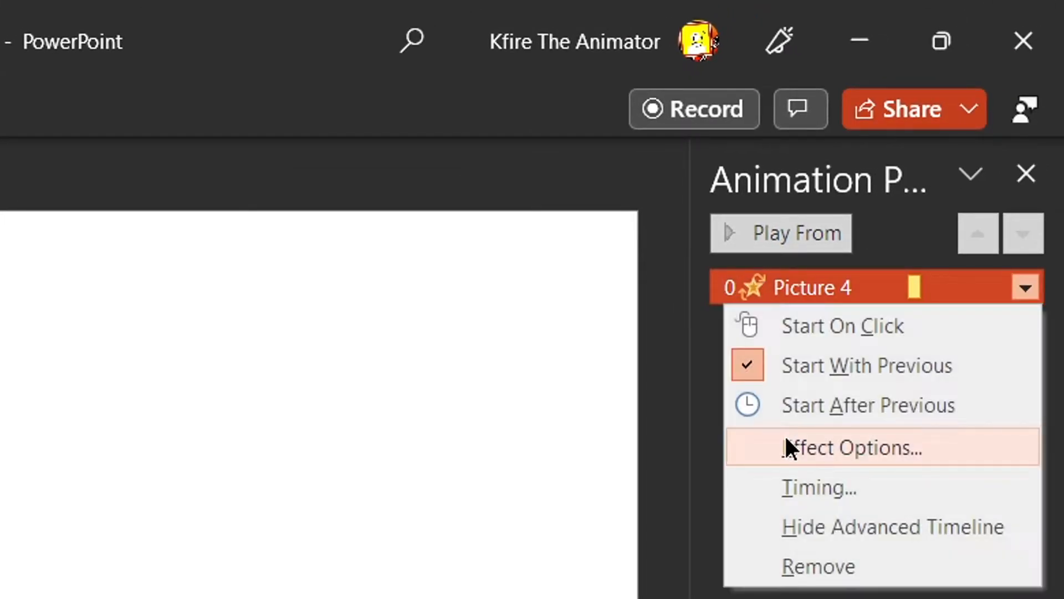
pyautogui.click(787, 443)
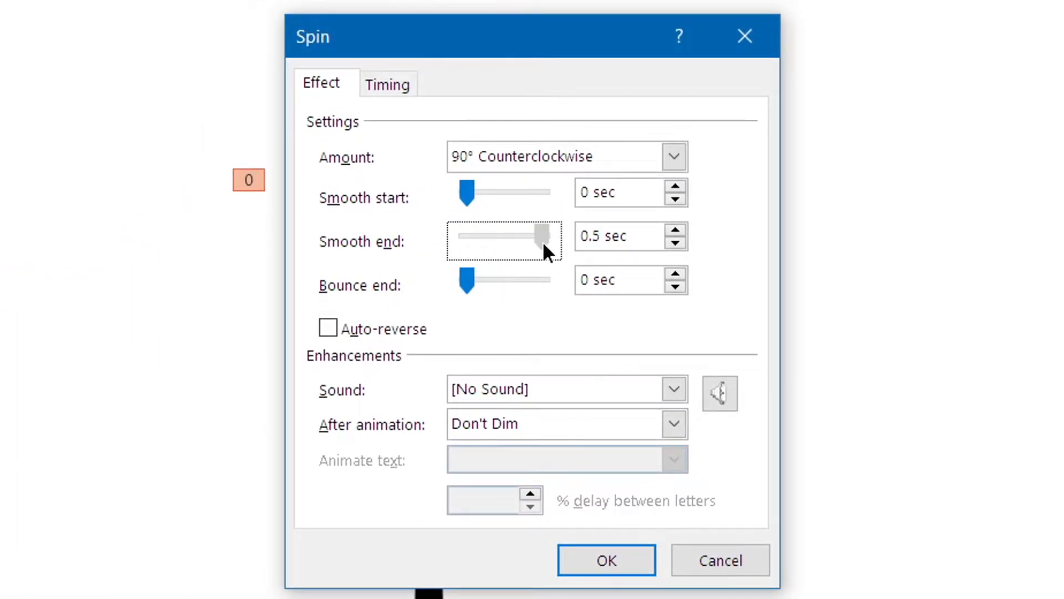
pyautogui.click(664, 168)
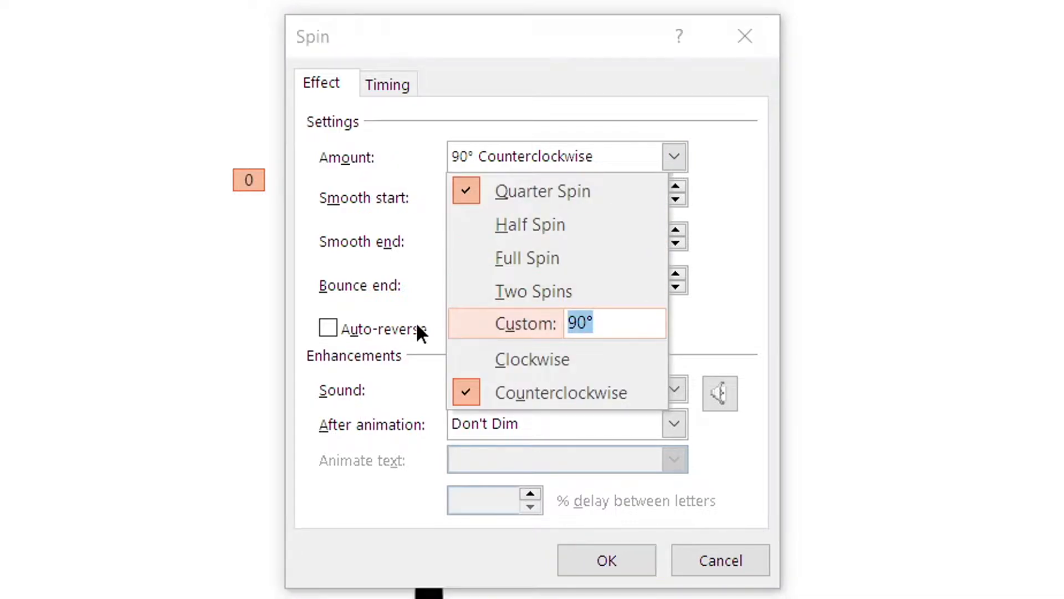
pyautogui.write('45')
pyautogui.press('Return')
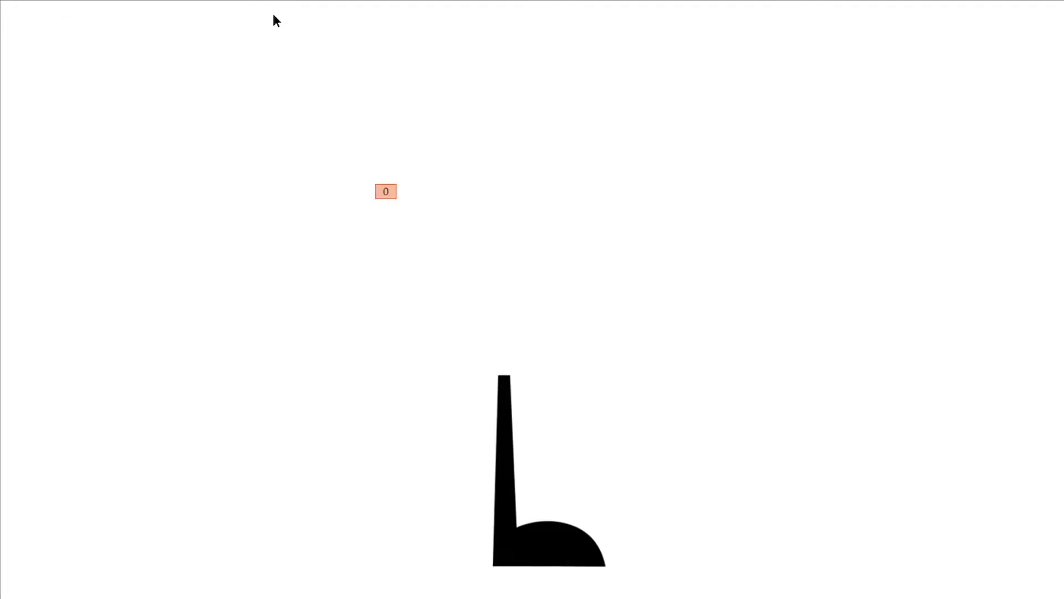
# - Insert the curved leg picture, shrink it and place it to the left of the straight leg
pyautogui.click(97, 44)
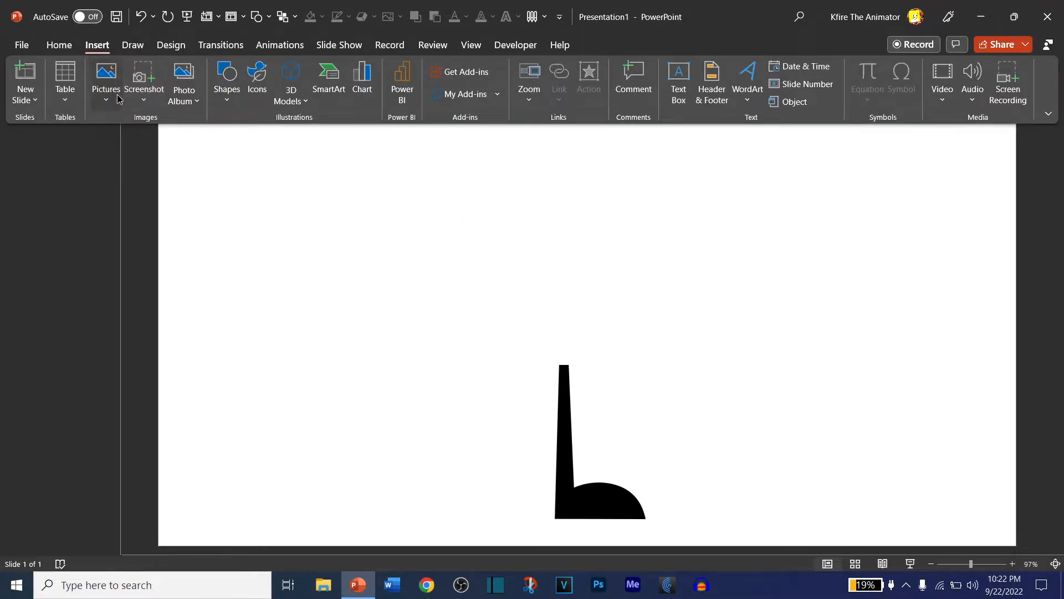
pyautogui.click(119, 102)
pyautogui.click(124, 147)
pyautogui.doubleClick(515, 179)
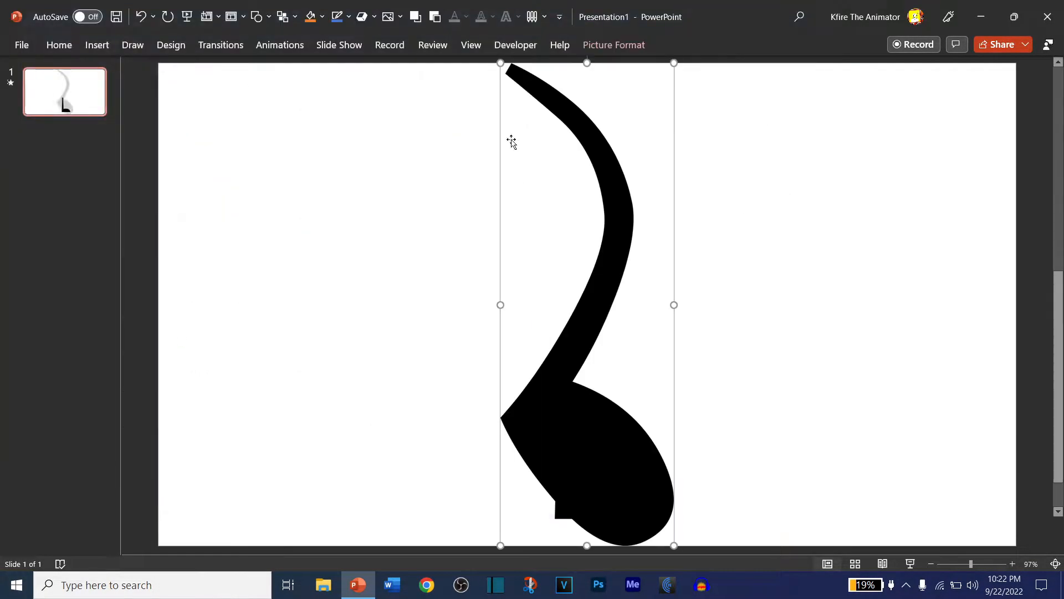
pyautogui.moveTo(501, 61); pyautogui.dragTo(557, 222)
pyautogui.moveTo(557, 240); pyautogui.dragTo(411, 359)
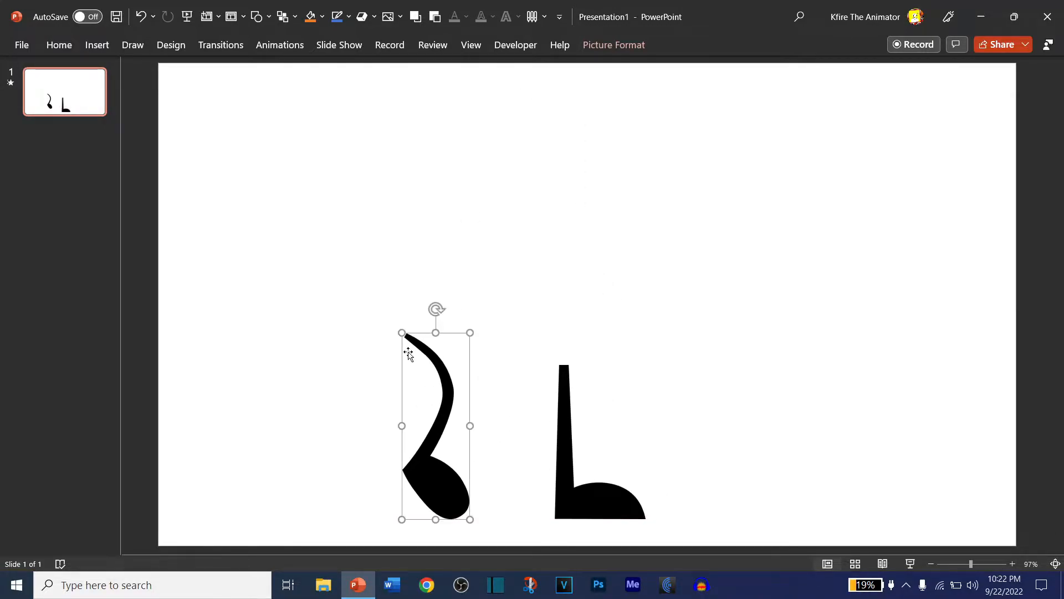
# - Duplicate the curved leg, rotate the copy 180° and align its thin end with the original's upper tip
pyautogui.hotkey('ctrl', 'd')
pyautogui.moveTo(448, 324); pyautogui.dragTo(424, 547)
pyautogui.keyDown('ctrl'); pyautogui.scroll(15, 385, 347); pyautogui.keyUp('ctrl')
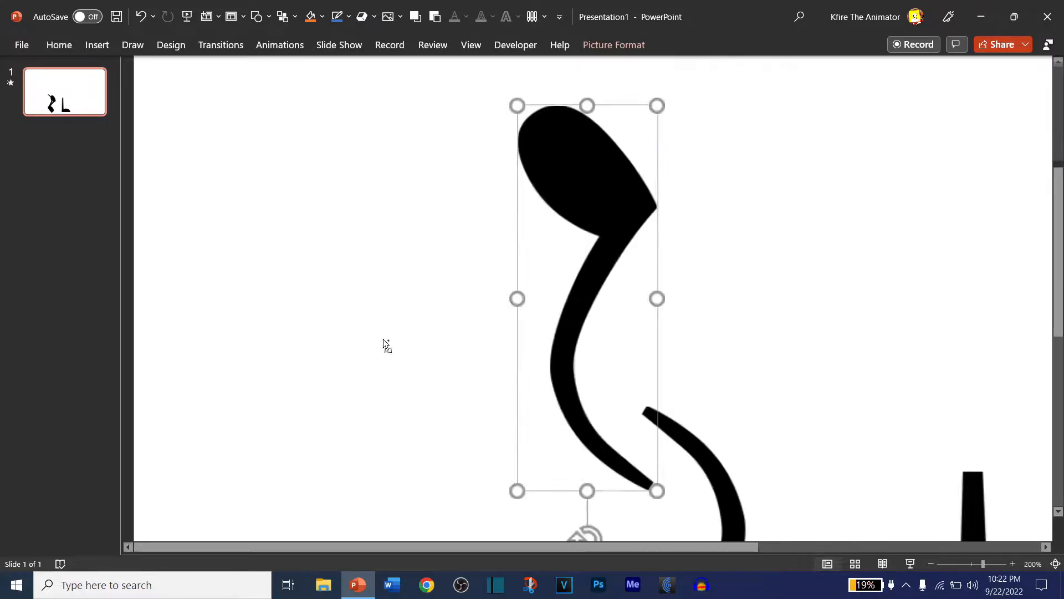
pyautogui.scroll(-3, 660, 474)
pyautogui.moveTo(682, 439); pyautogui.dragTo(666, 297)
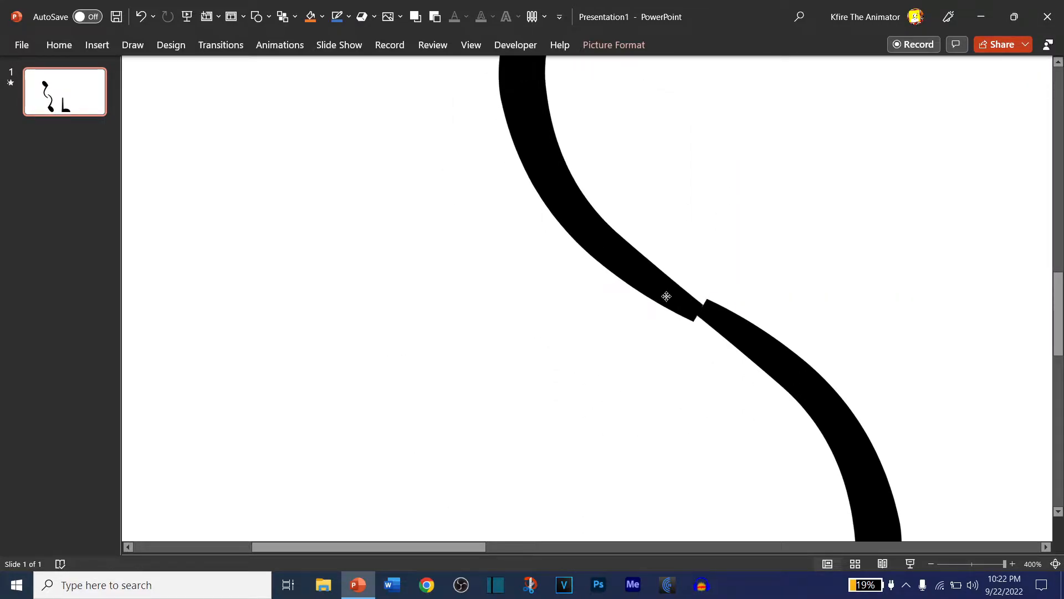
# - Extend the original curved leg's crop frame up and left to the outer corner of the rotated copy
pyautogui.click(706, 340)
pyautogui.click(1056, 563)
pyautogui.click(615, 45)
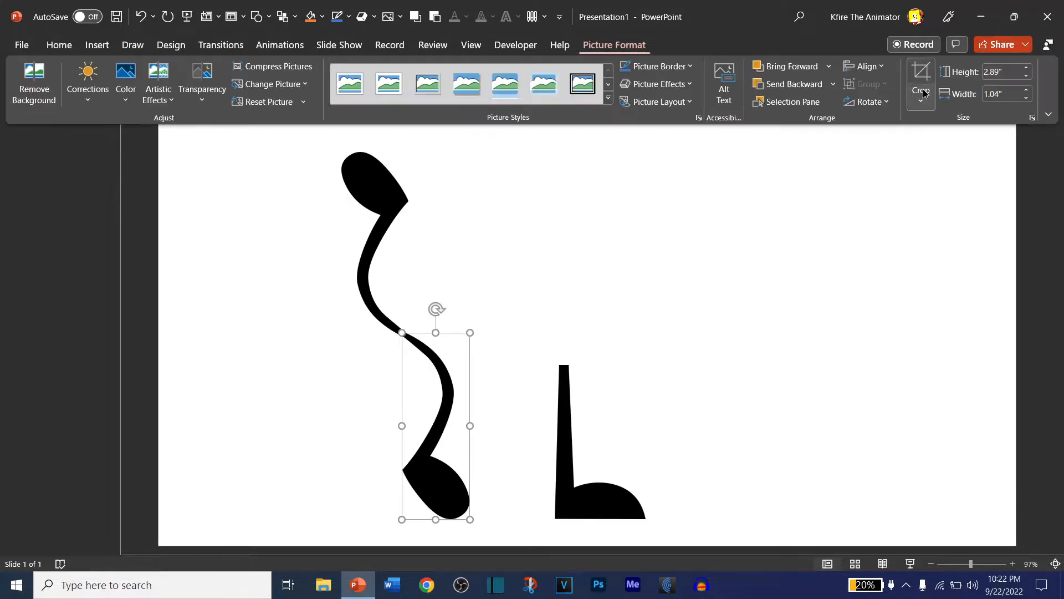
pyautogui.click(923, 89)
pyautogui.moveTo(405, 337); pyautogui.dragTo(339, 153)
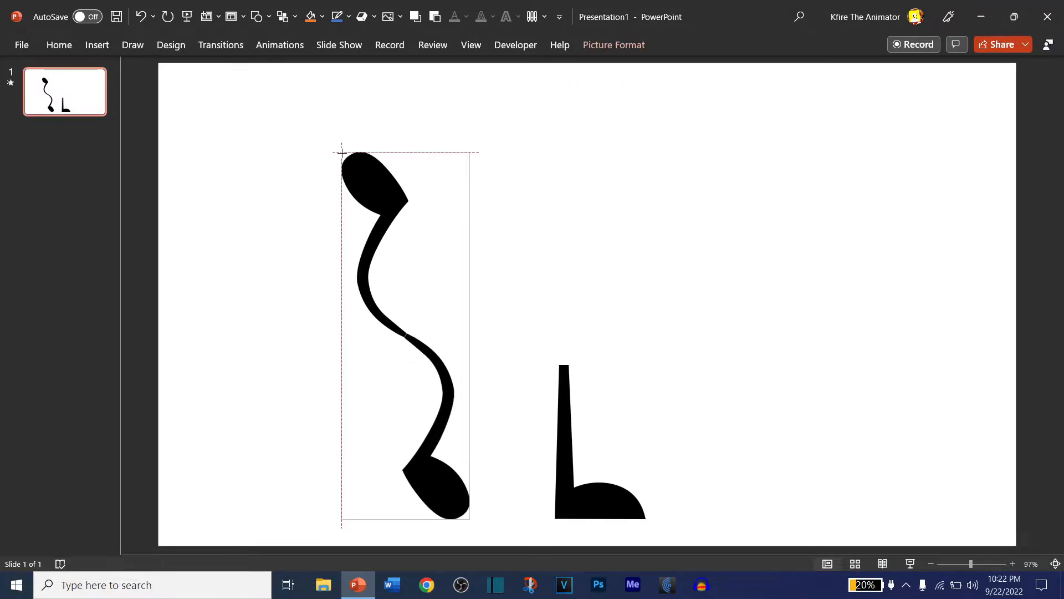
pyautogui.click(293, 157)
# - Delete the rotated copy and move the curved leg right beside the straight leg
pyautogui.click(351, 198)
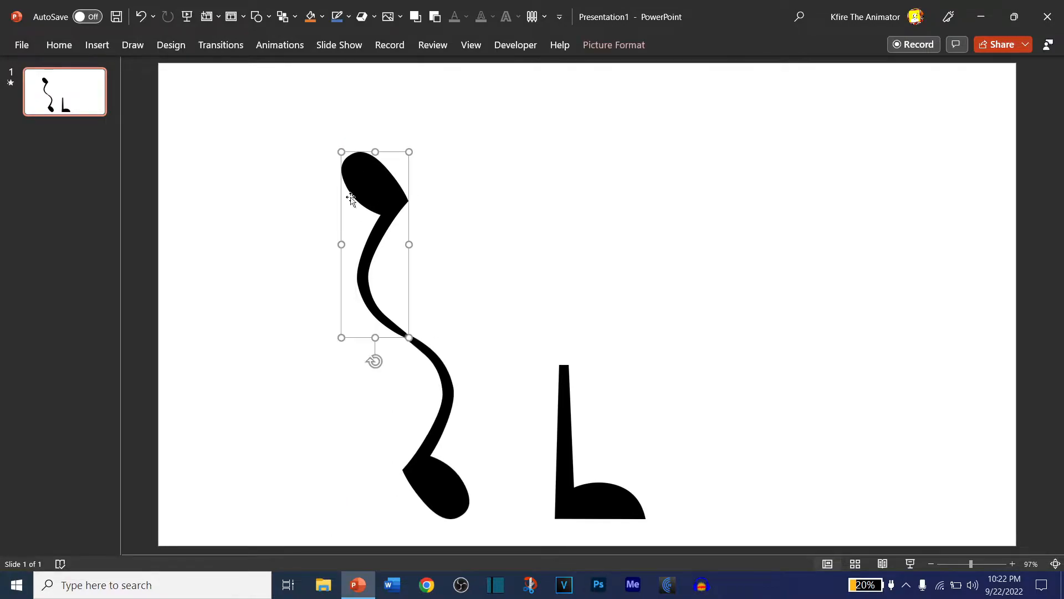
pyautogui.press('Delete')
pyautogui.moveTo(409, 333); pyautogui.dragTo(494, 351)
# - Change the straight leg's spin amount to 45° clockwise in its effect settings
pyautogui.click(598, 407)
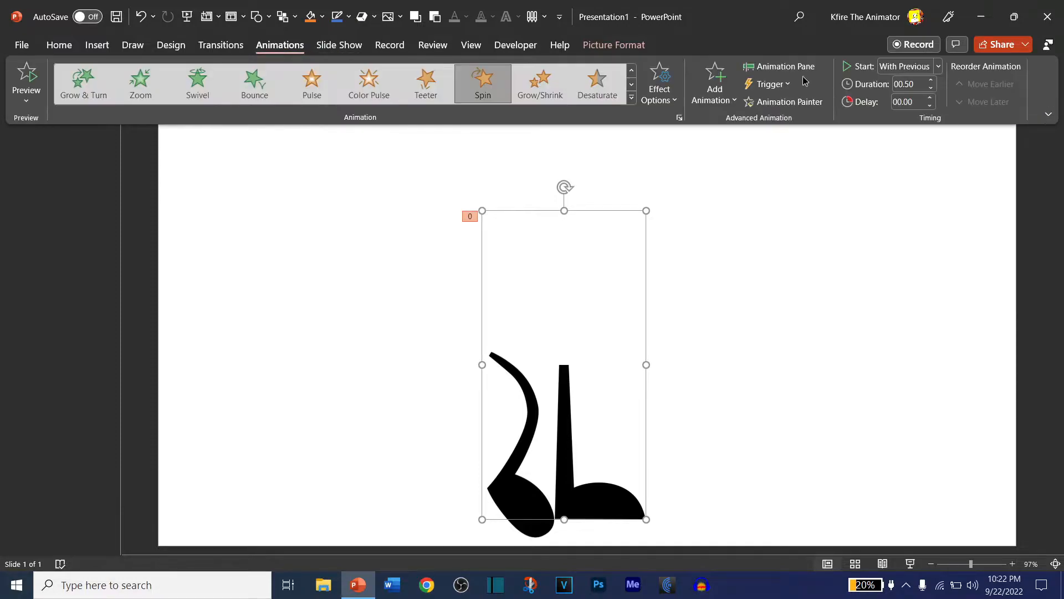
pyautogui.click(781, 68)
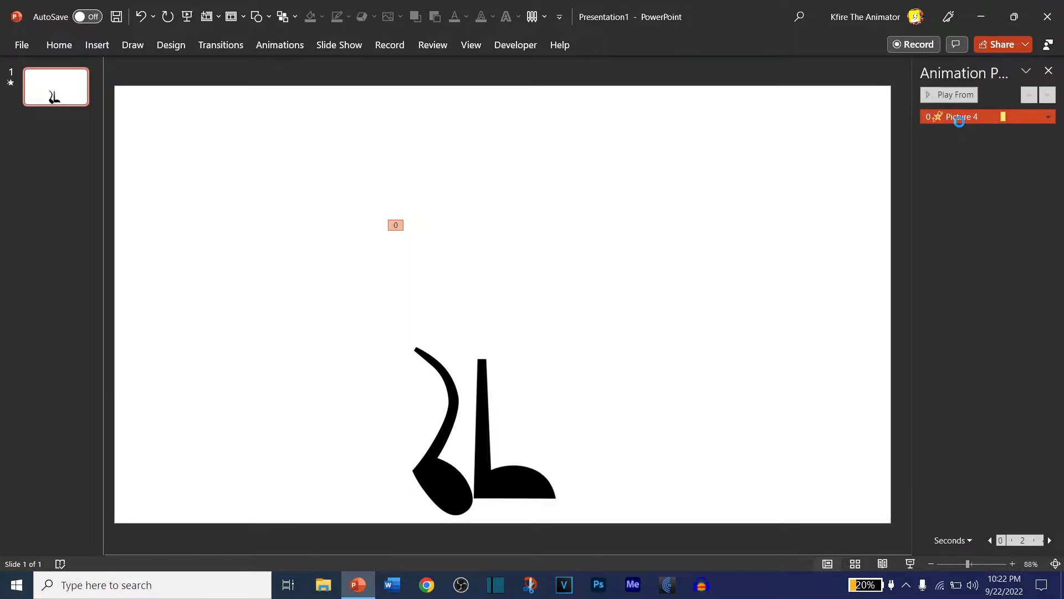
pyautogui.doubleClick(957, 114)
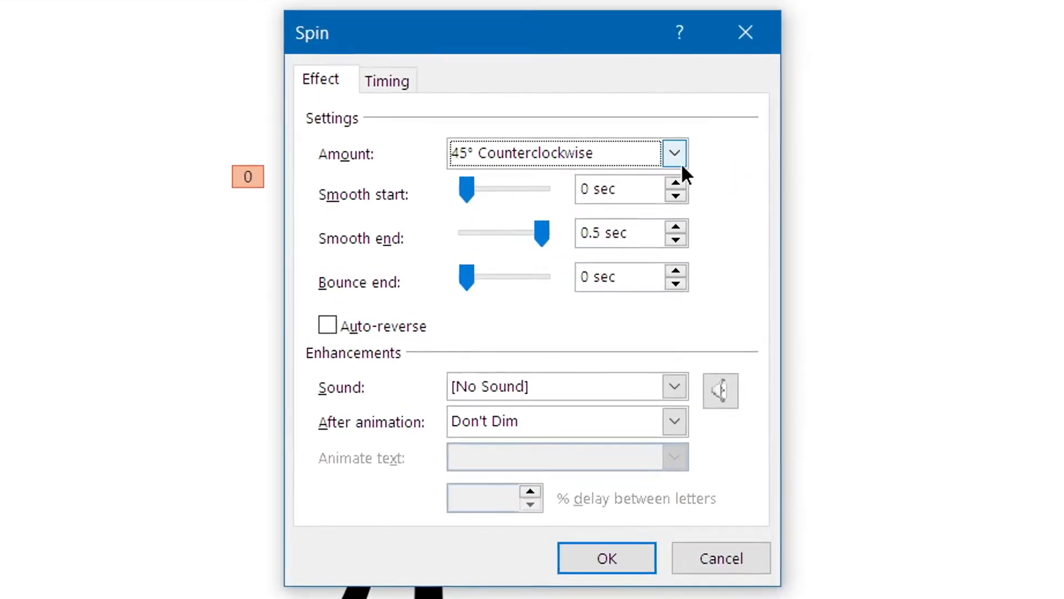
pyautogui.click(681, 164)
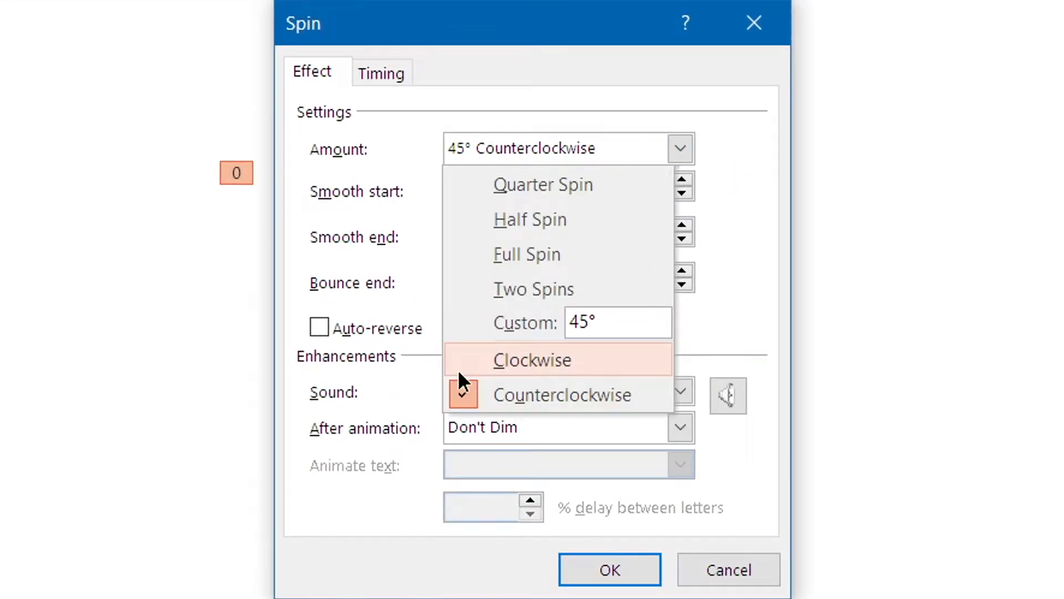
pyautogui.click(527, 361)
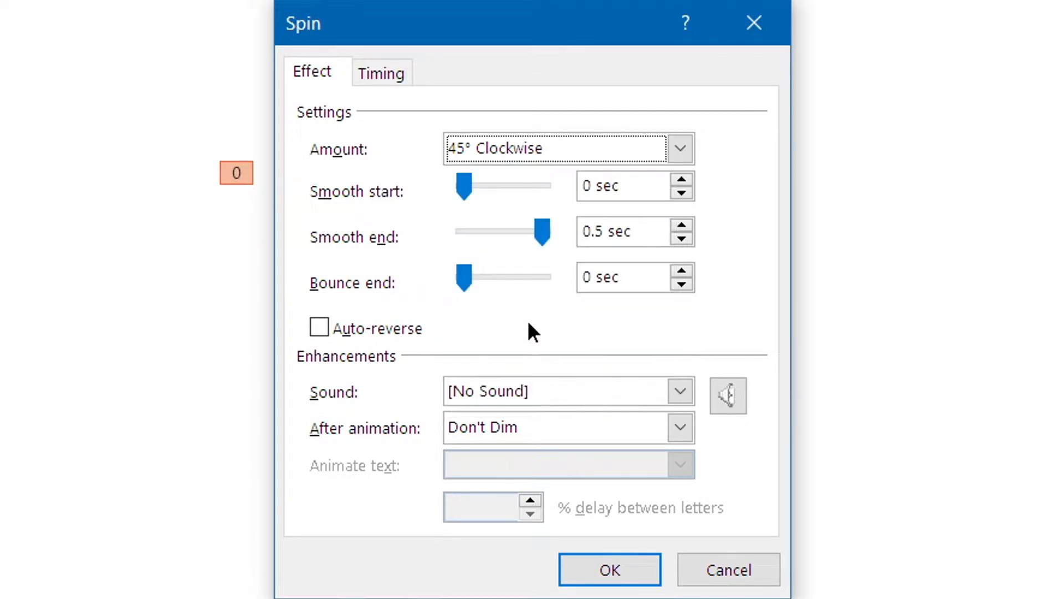
# - Set the straight leg's spin duration to 0.25 seconds and apply the effect settings
pyautogui.click(366, 77)
pyautogui.click(582, 186)
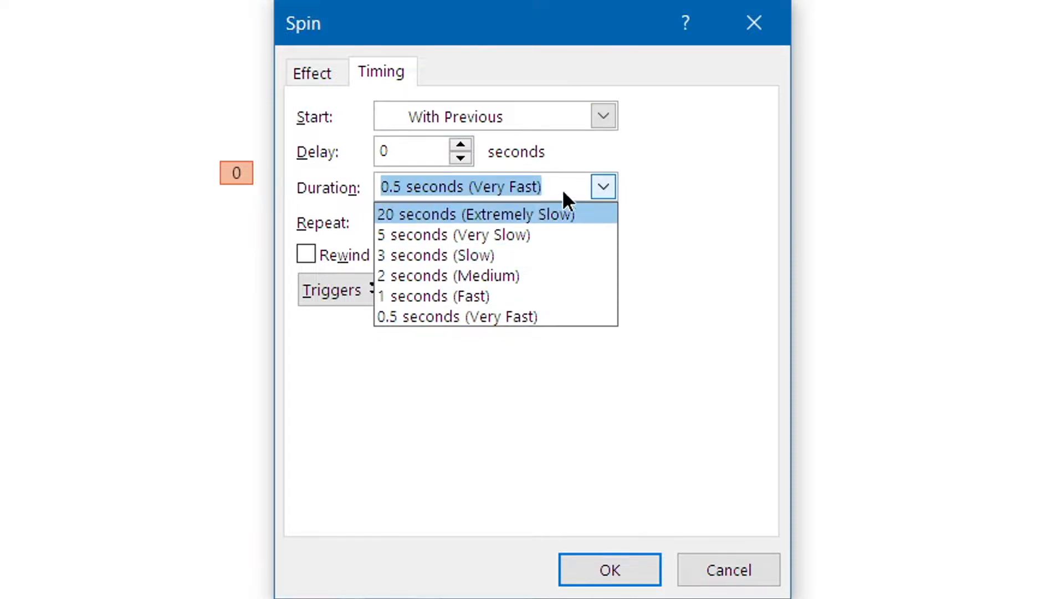
pyautogui.click(542, 182)
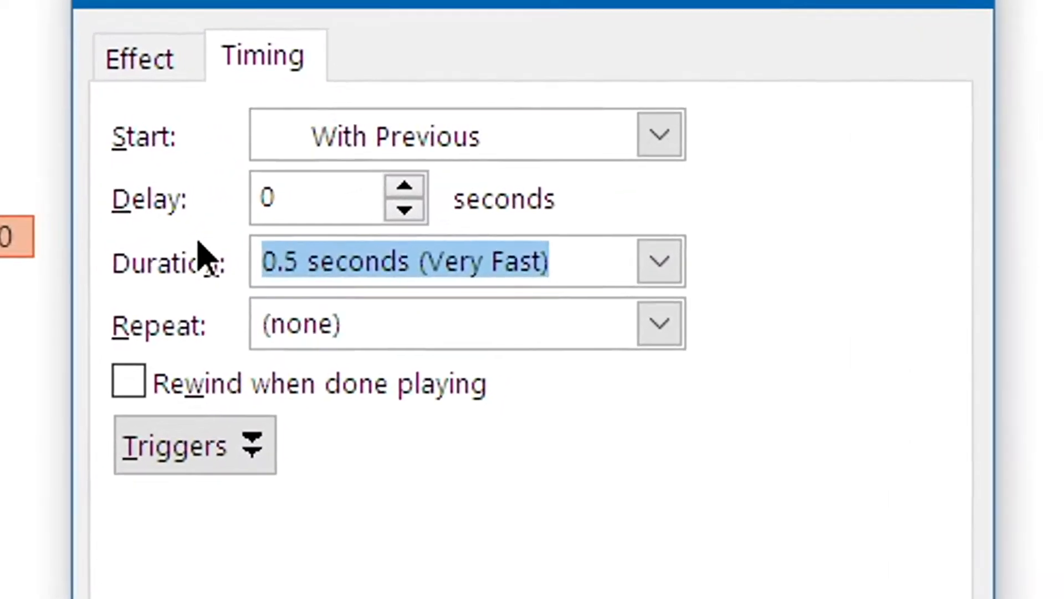
pyautogui.write('0.')
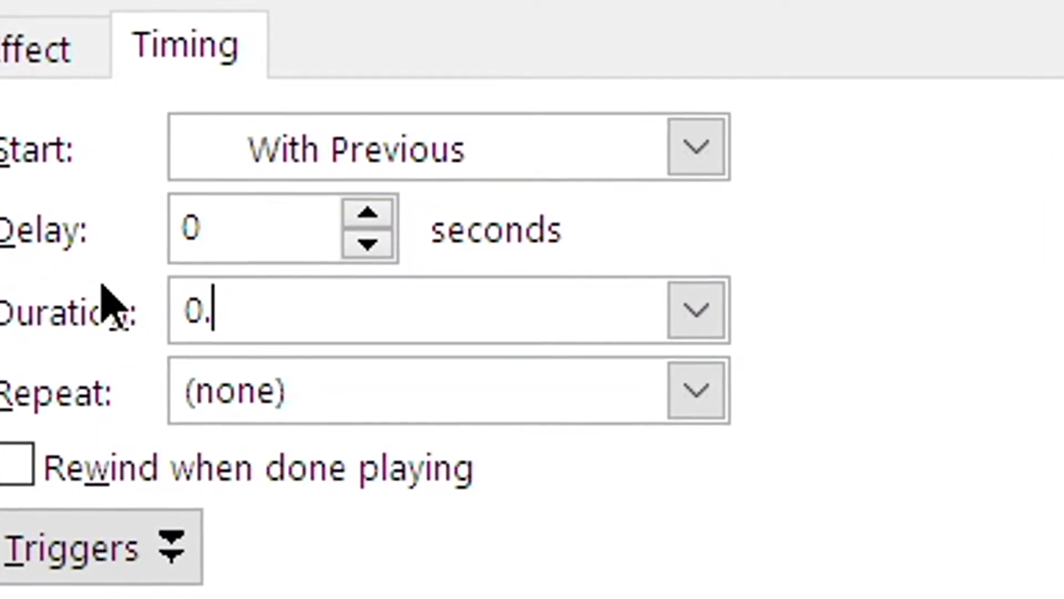
pyautogui.write('25 seconds')
pyautogui.press('Return')
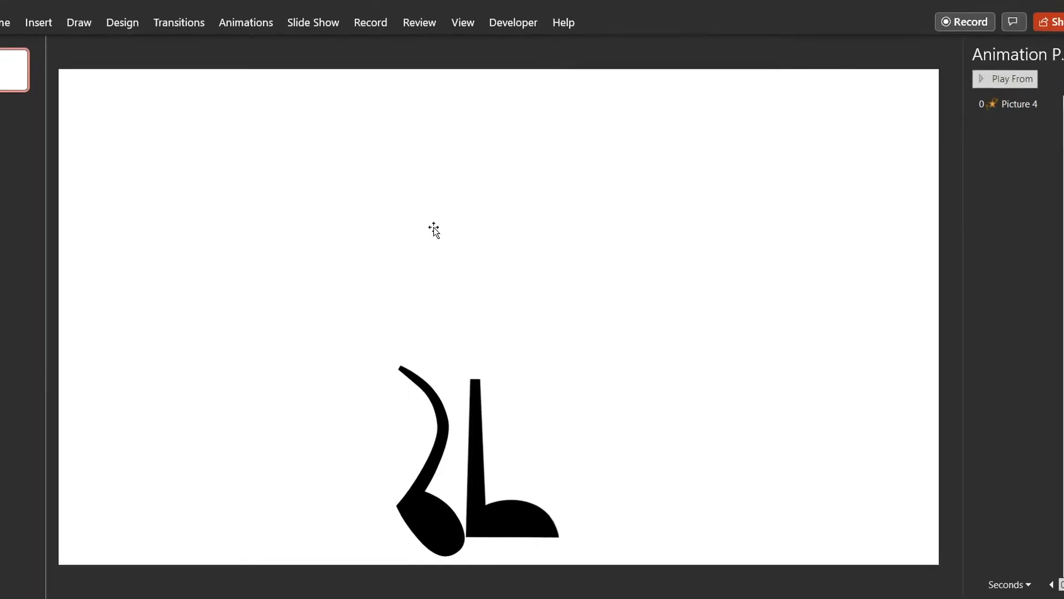
# - Add a Disappear exit animation to the straight leg and set it to start After Previous
pyautogui.click(280, 45)
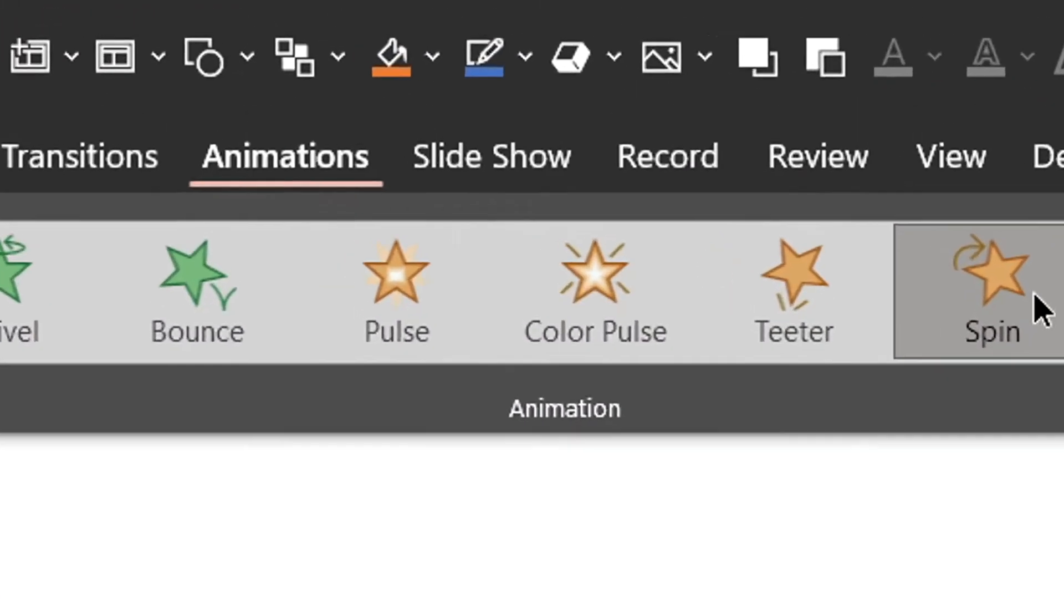
pyautogui.click(716, 104)
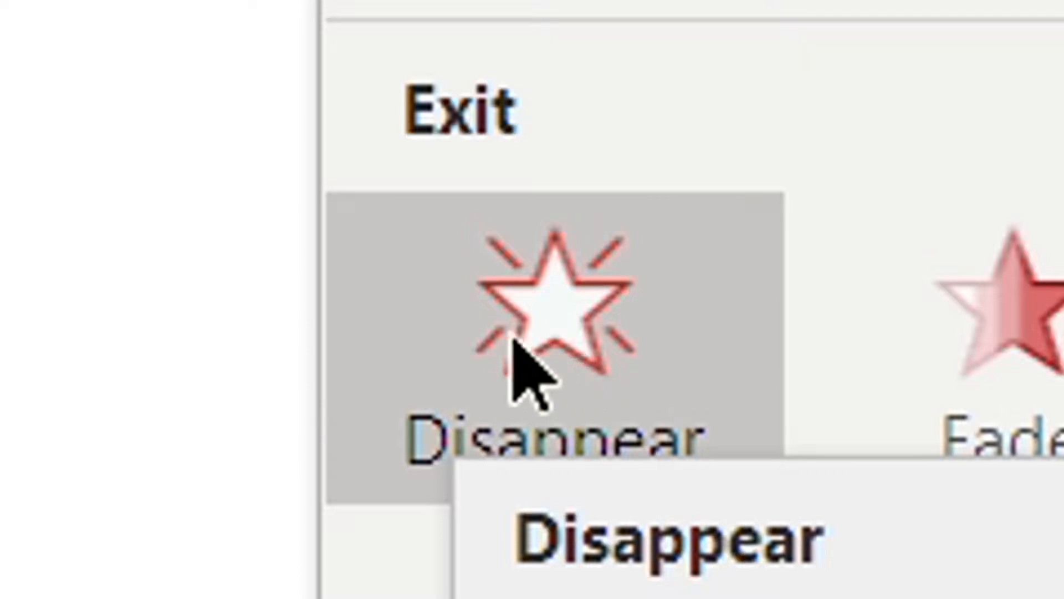
pyautogui.click(678, 307)
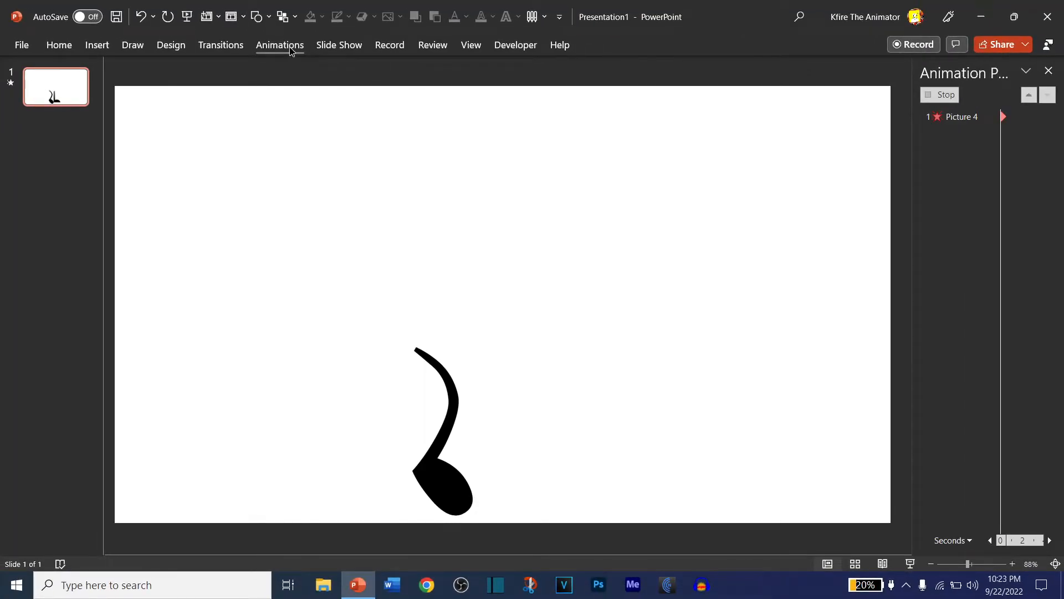
pyautogui.click(290, 49)
pyautogui.click(895, 67)
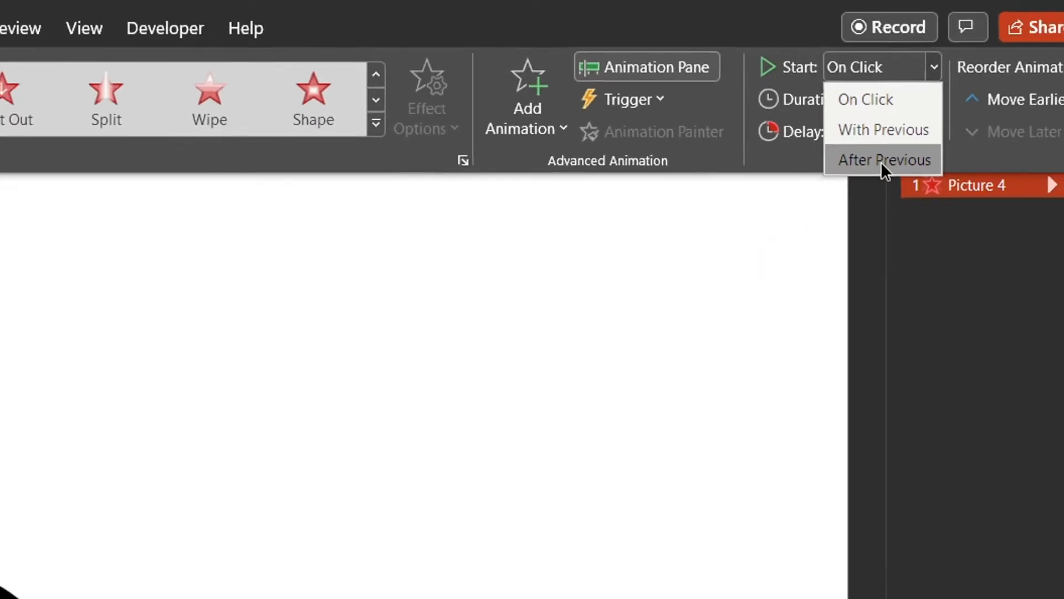
pyautogui.click(907, 118)
# - Move the curved leg so its upper tip meets the top of the straight leg
pyautogui.moveTo(381, 380); pyautogui.dragTo(482, 365)
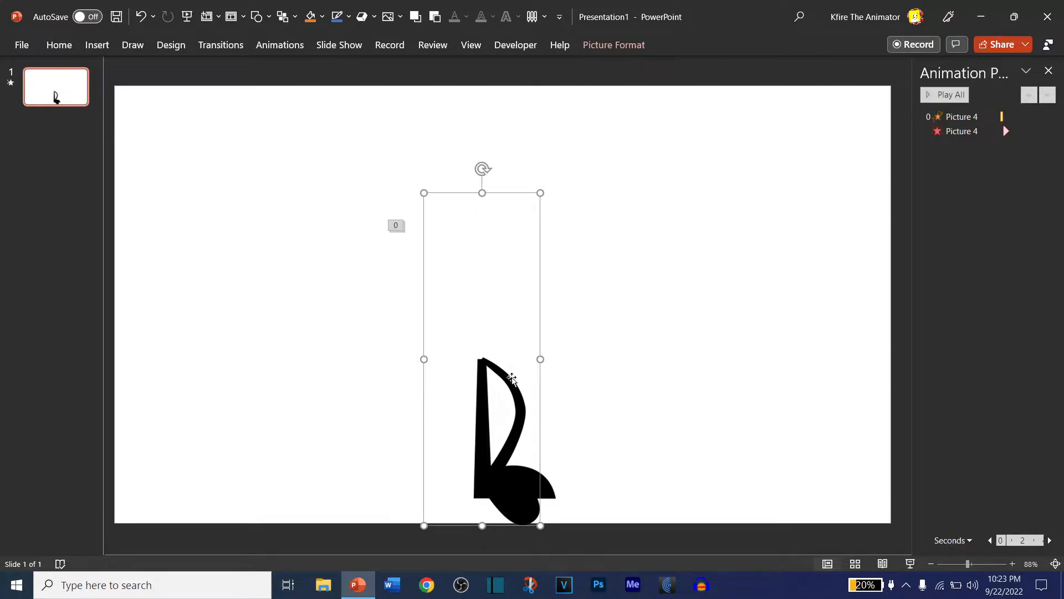
# - Rotate the curved leg clockwise so its foot swings out behind the straight leg, and give it an Appear entrance starting After Previous
pyautogui.moveTo(482, 169); pyautogui.dragTo(567, 334)
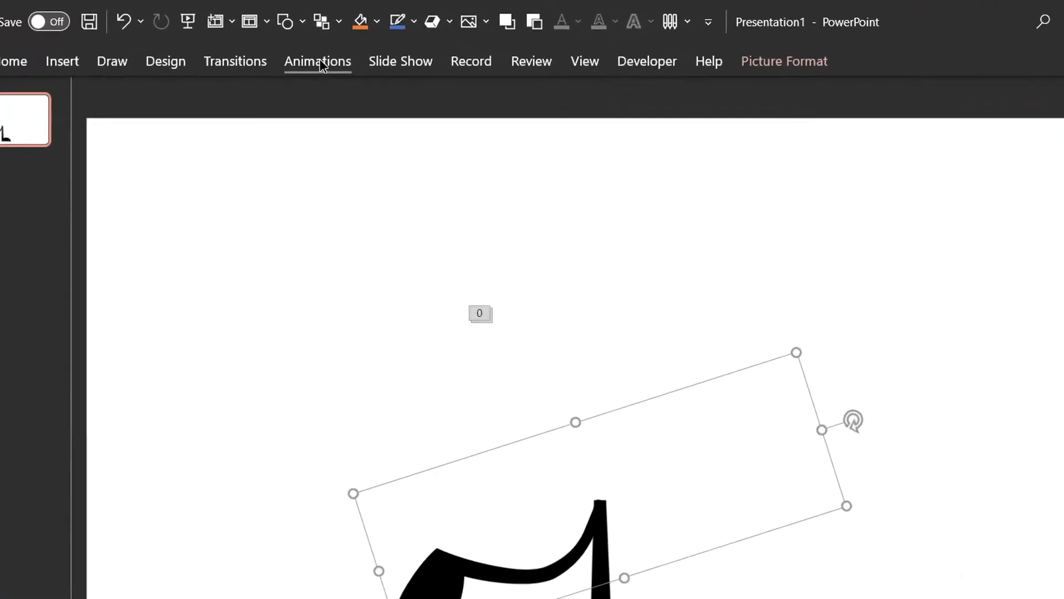
pyautogui.click(282, 49)
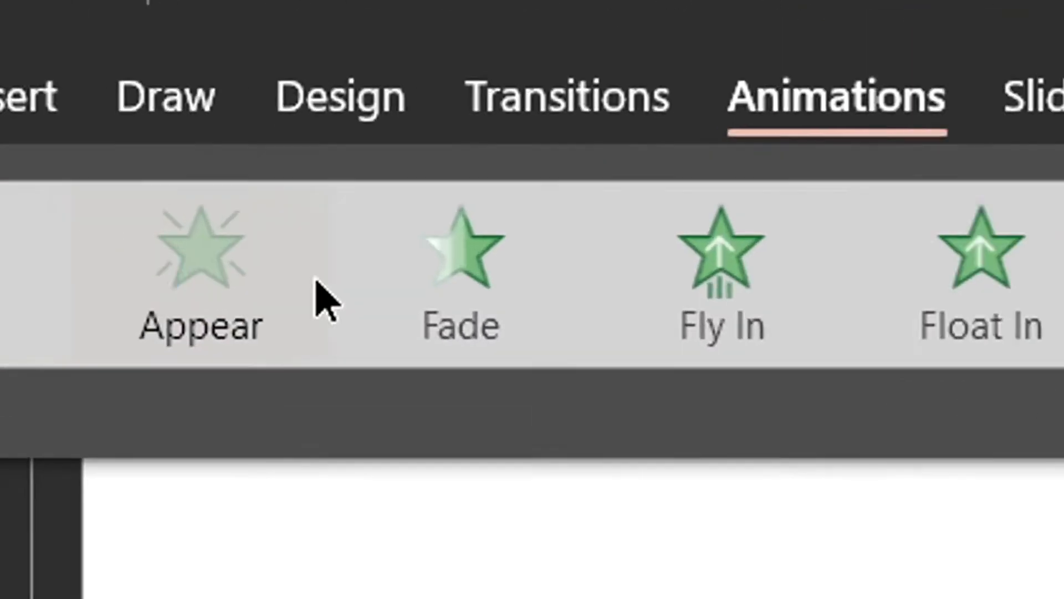
pyautogui.click(317, 282)
pyautogui.click(928, 81)
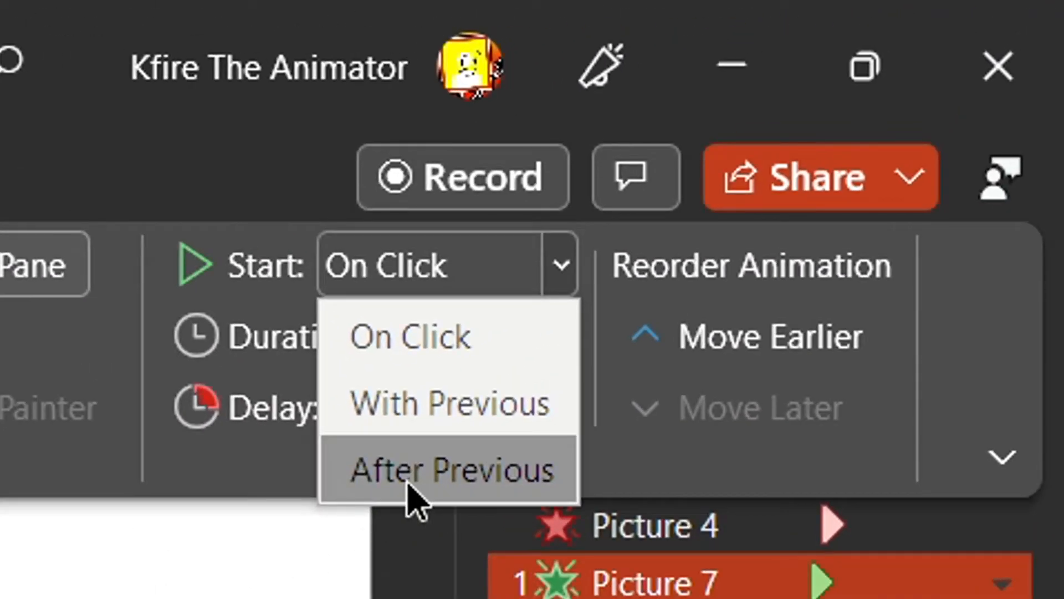
pyautogui.click(411, 483)
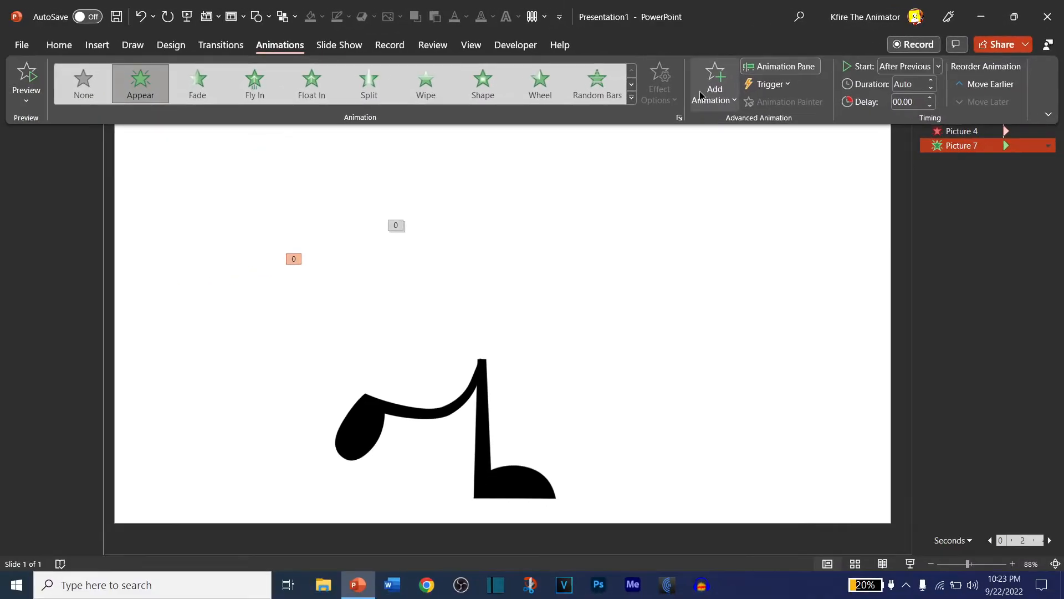
# - Add a Spin emphasis animation to the curved leg with the amount set to Quarter Spin
pyautogui.click(709, 91)
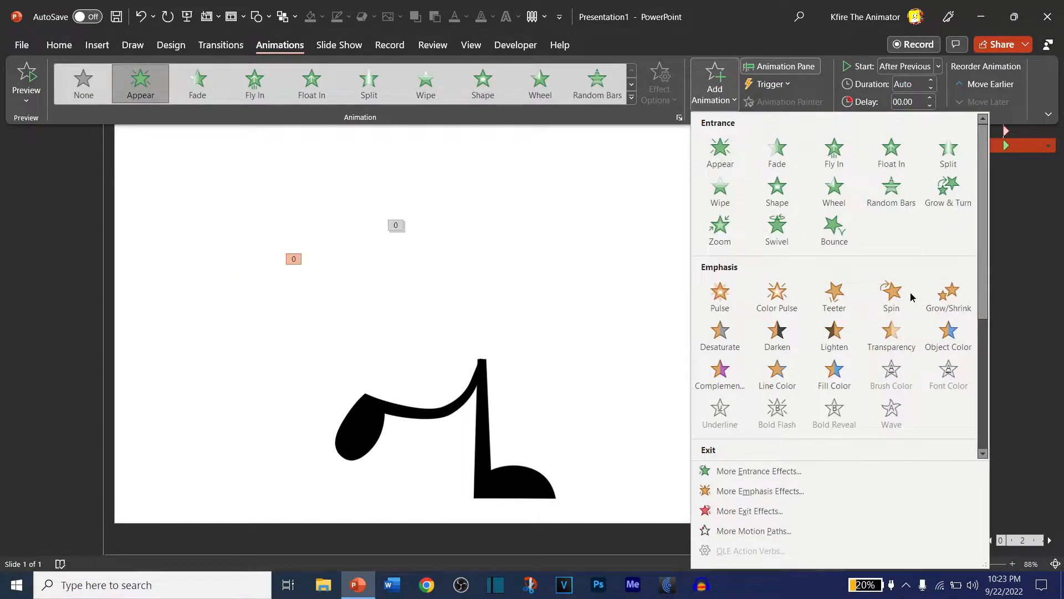
pyautogui.click(886, 300)
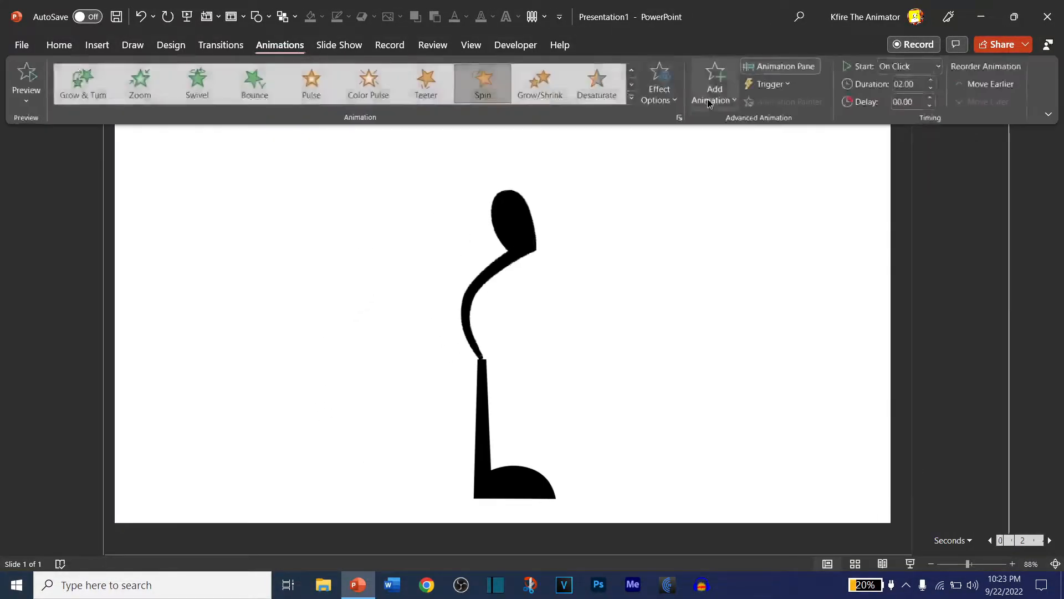
pyautogui.click(665, 99)
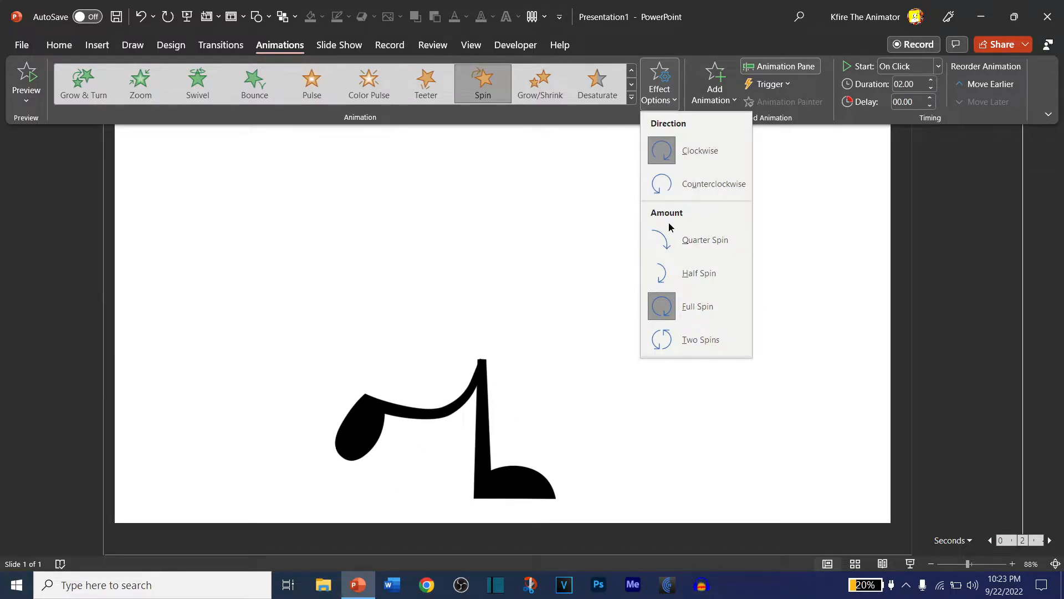
pyautogui.click(681, 242)
# - Set the curved leg's spin to start With Previous and last 0.50 seconds
pyautogui.click(912, 70)
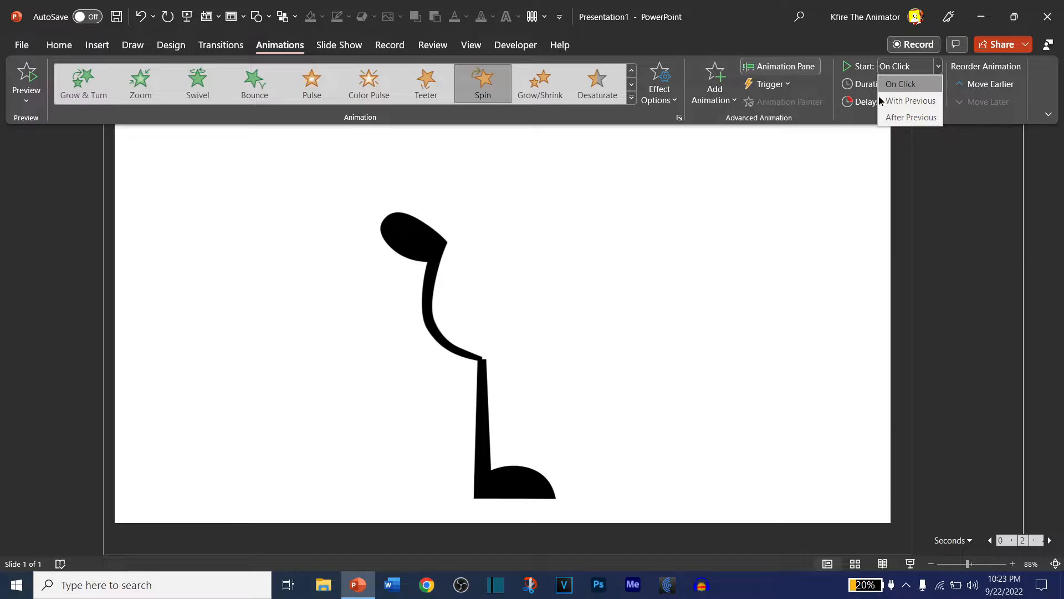
pyautogui.click(845, 112)
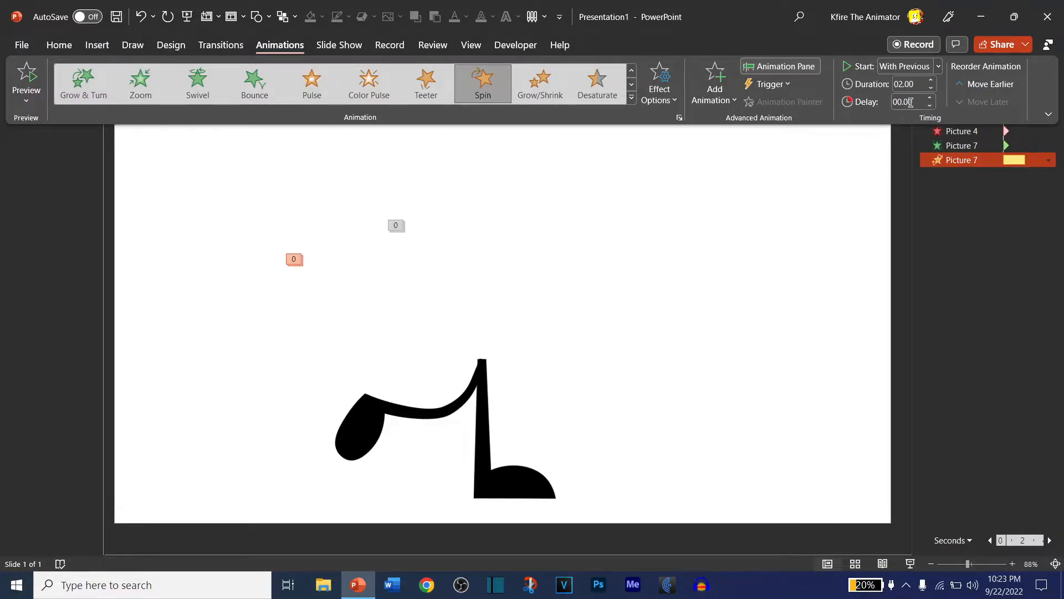
pyautogui.click(933, 89)
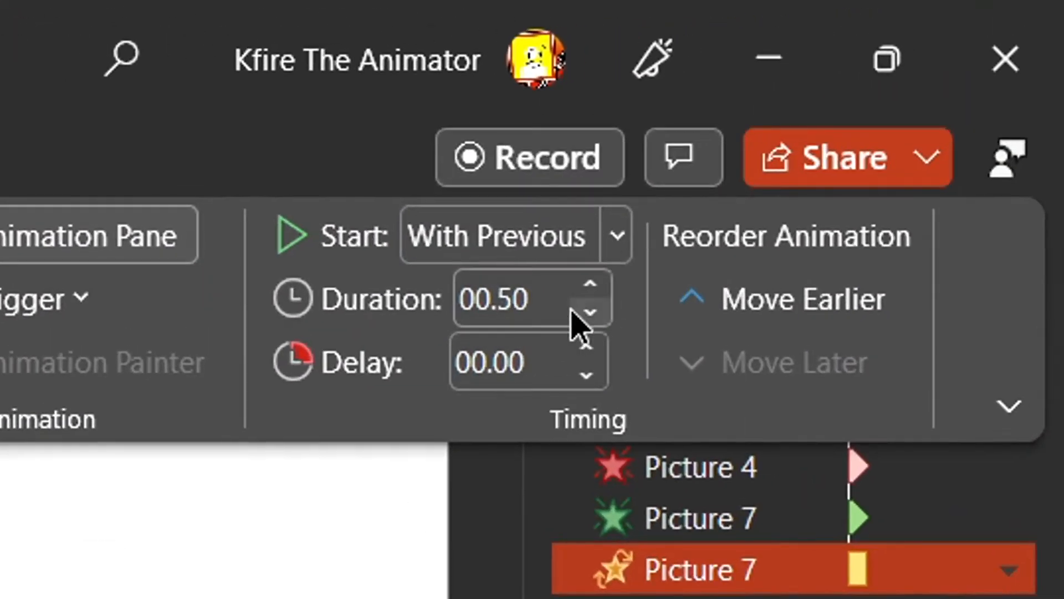
pyautogui.click(555, 596)
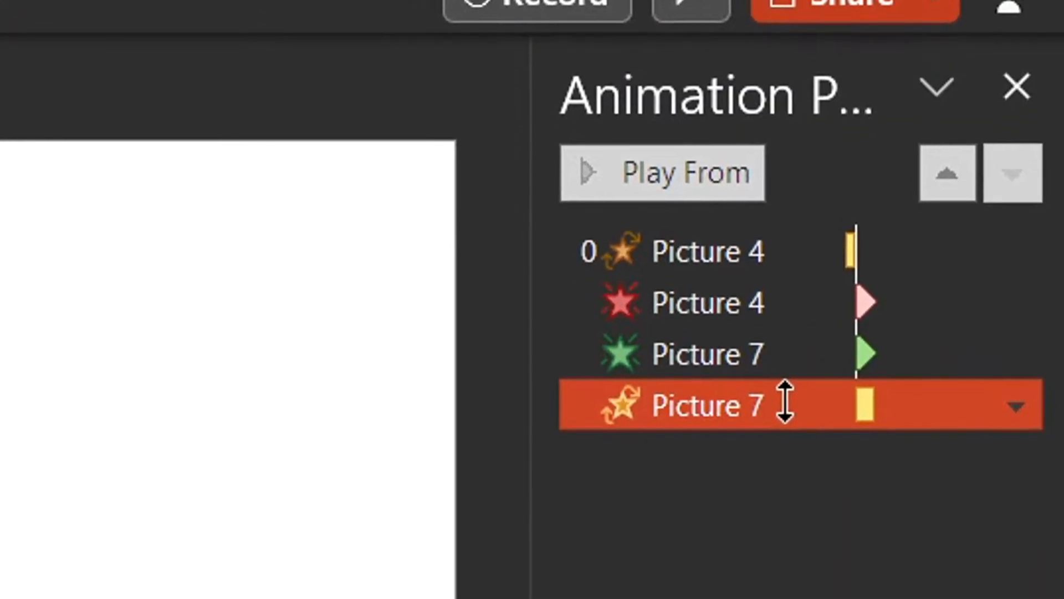
# - Give the curved leg's spin a 0.5 sec smooth end and a custom amount of 20° clockwise, and preview the whole animation
pyautogui.doubleClick(802, 365)
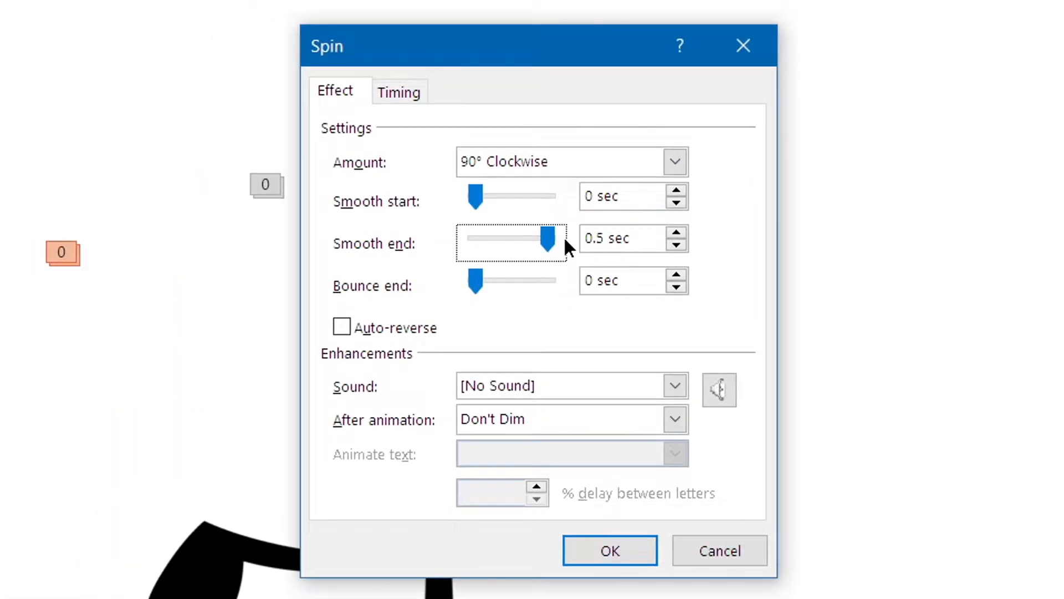
pyautogui.click(679, 161)
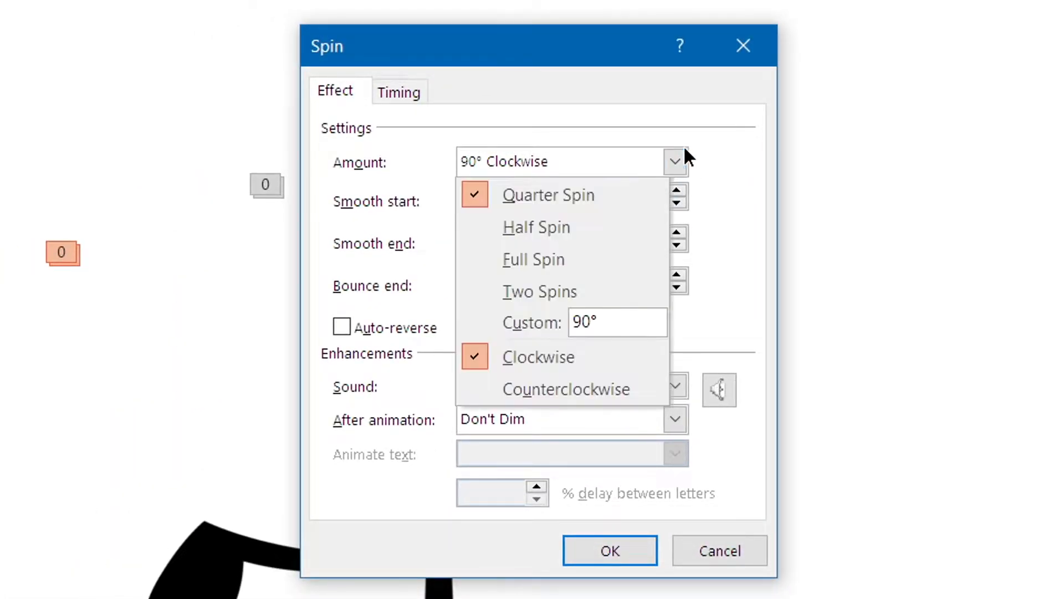
pyautogui.click(629, 323)
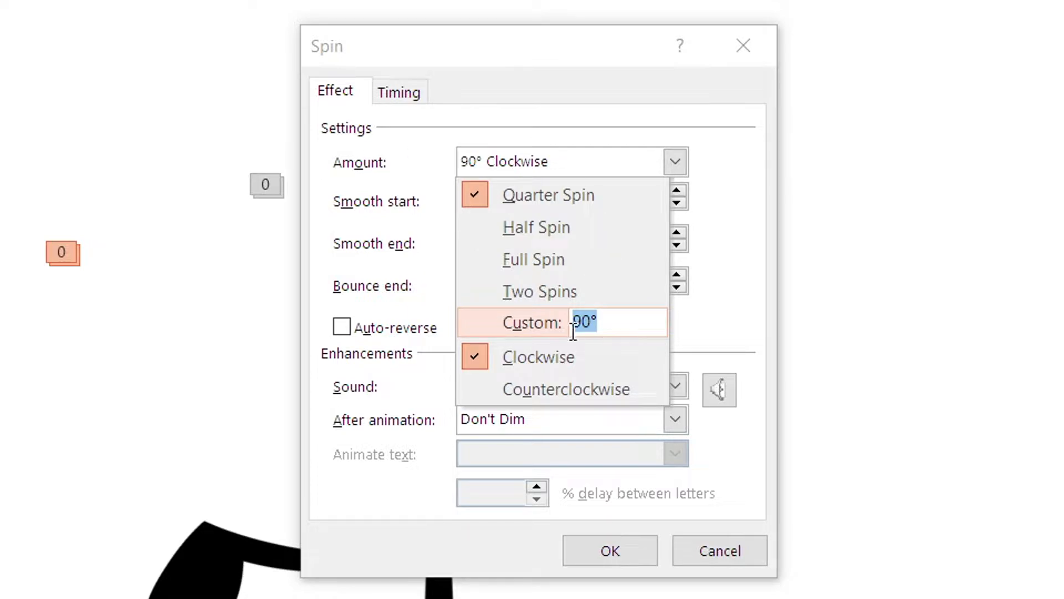
pyautogui.write('20')
pyautogui.press('Return')
pyautogui.press('Return')
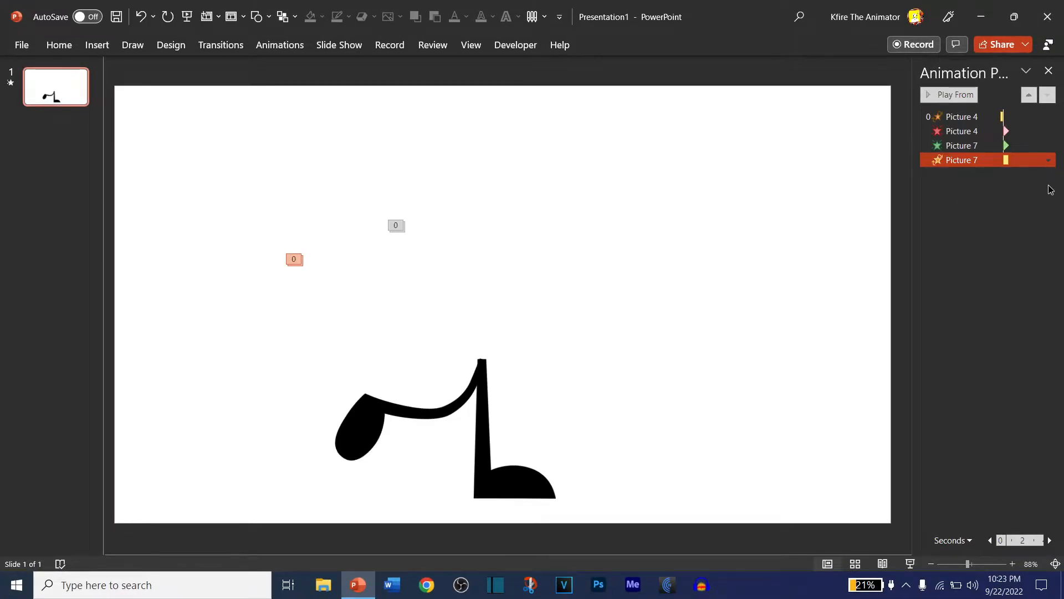
pyautogui.click(958, 173)
pyautogui.click(948, 95)
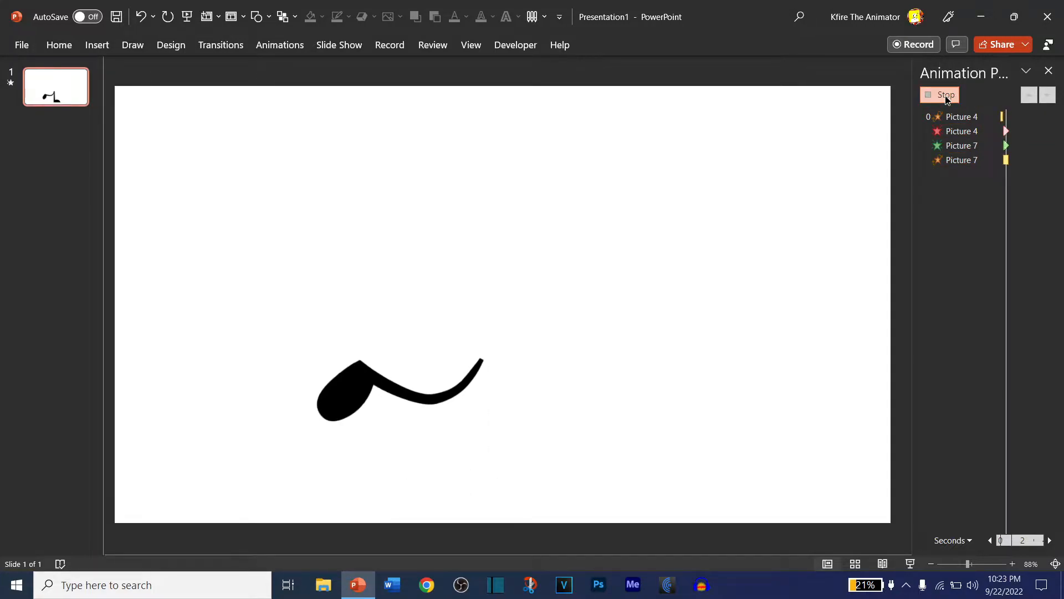
# - Add a Grow/Shrink emphasis animation to the straight leg with its direction set to Horizontal
pyautogui.click(510, 430)
pyautogui.scroll(4, 510, 430)
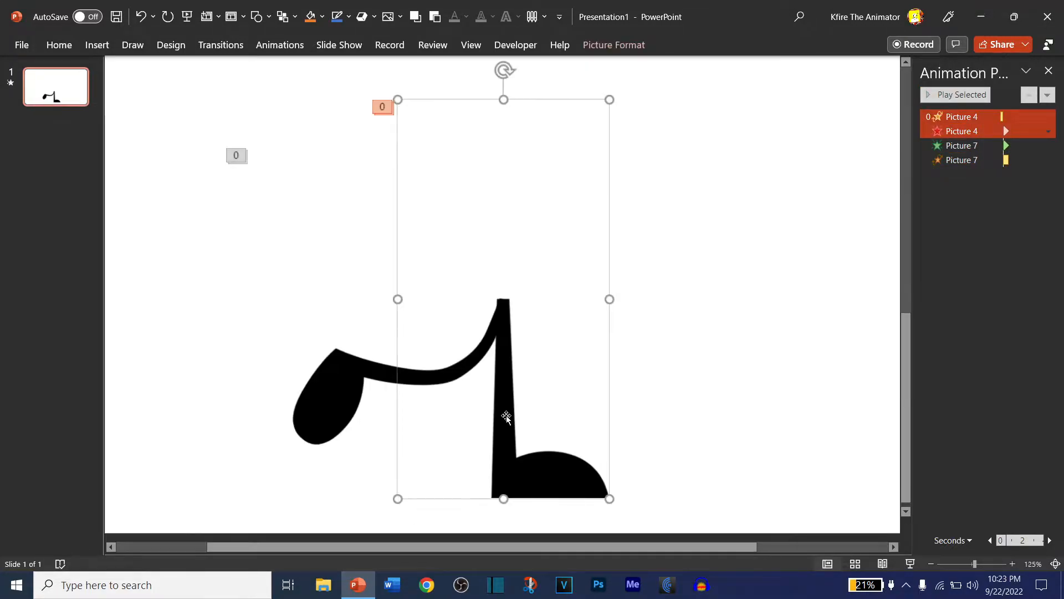
pyautogui.click(256, 44)
pyautogui.click(715, 83)
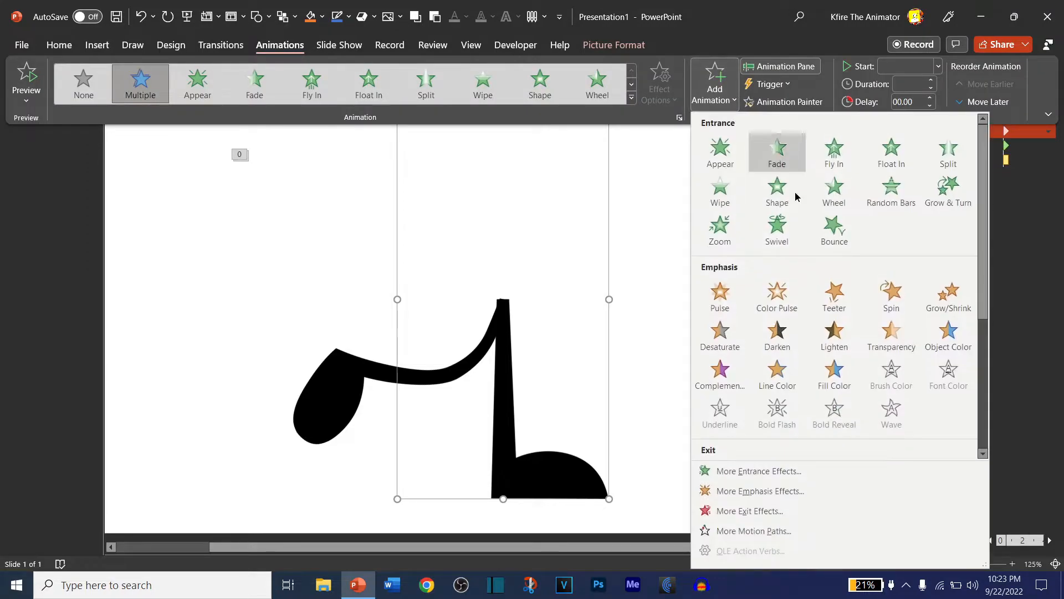
pyautogui.click(941, 294)
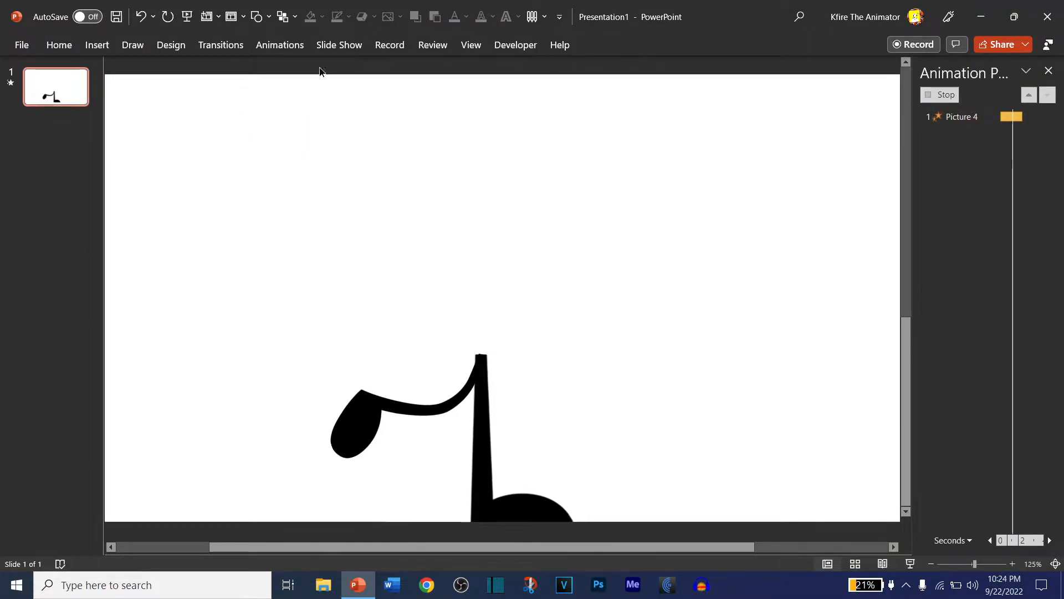
pyautogui.click(659, 85)
pyautogui.click(675, 147)
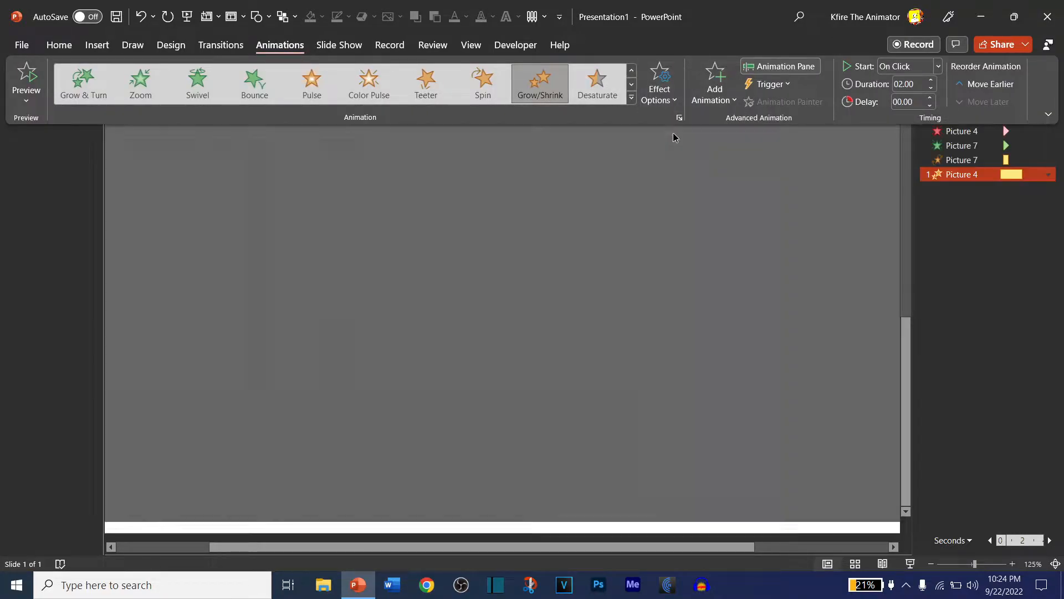
# - Start the horizontal Grow/Shrink With Previous, shorten its duration to match the straight leg's spin, and move it directly after that spin
pyautogui.click(939, 66)
pyautogui.click(931, 94)
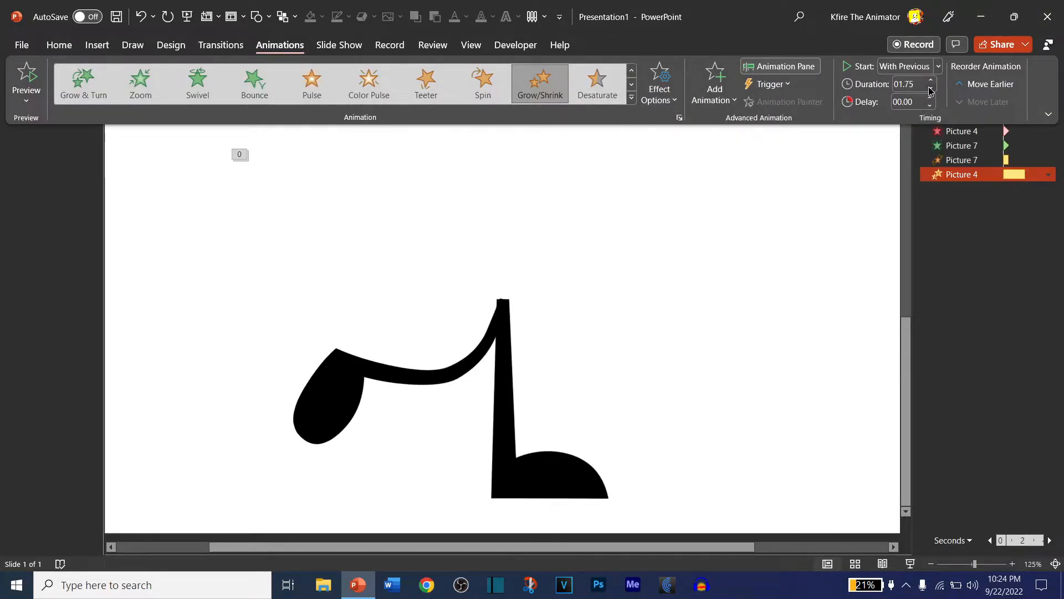
pyautogui.moveTo(998, 177); pyautogui.dragTo(986, 127)
# - Give the horizontal Grow/Shrink a 0.25 sec smooth start and a custom size of 110%, and preview the animation
pyautogui.doubleClick(984, 128)
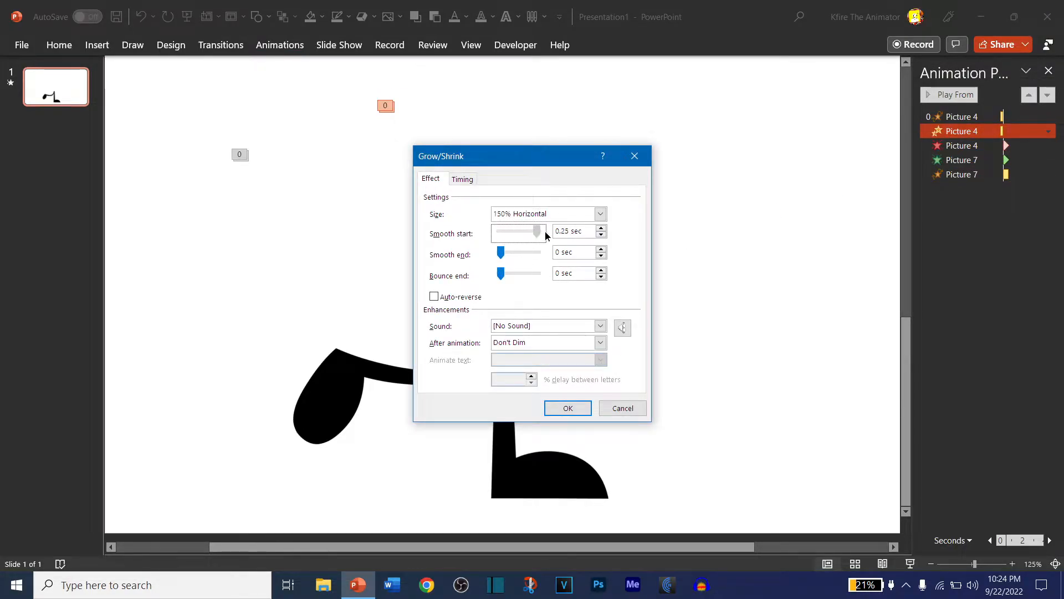
pyautogui.click(601, 214)
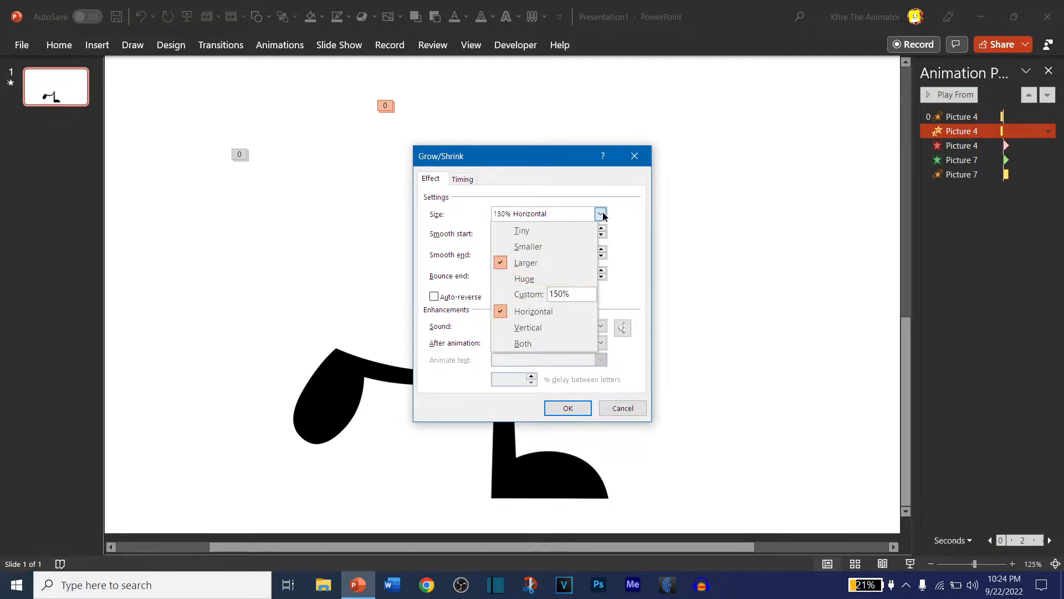
pyautogui.write('110')
pyautogui.press('Return')
pyautogui.press('Return')
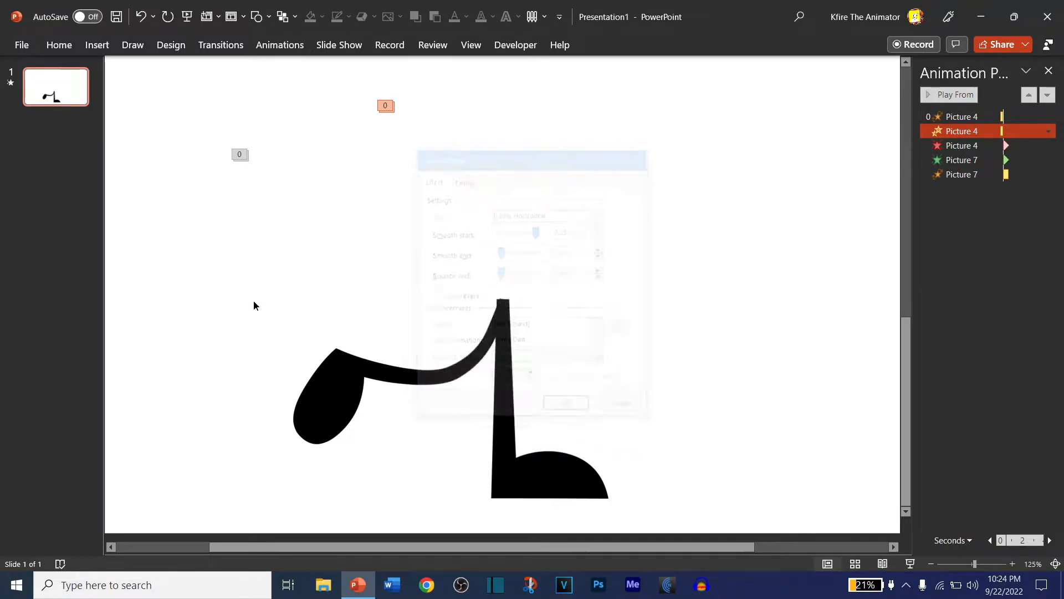
pyautogui.click(946, 95)
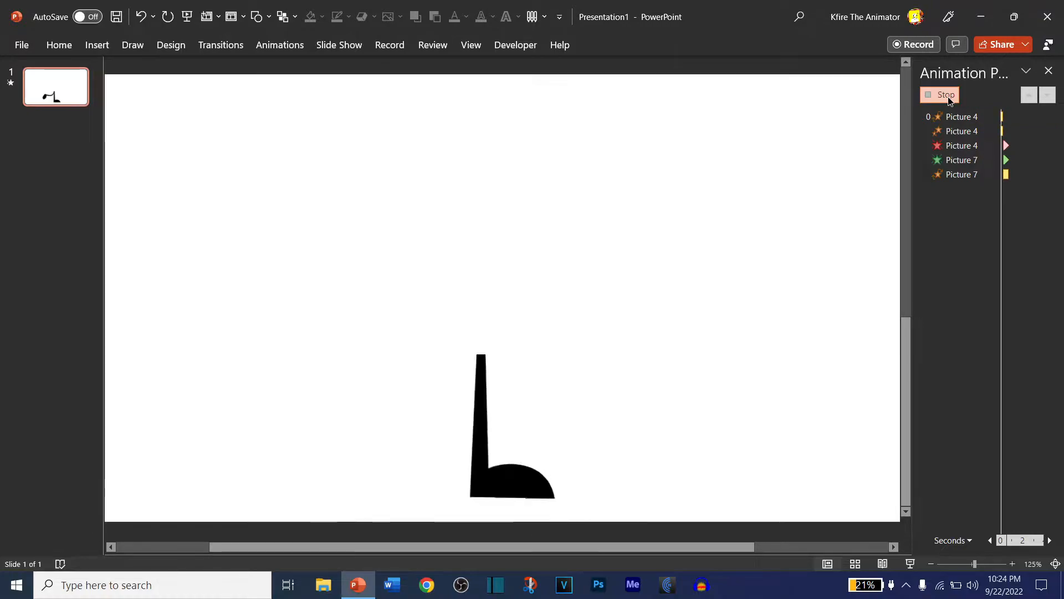
# - Add a second Grow/Shrink emphasis animation to the straight leg with Vertical direction and the Smaller amount
pyautogui.click(504, 423)
pyautogui.click(716, 83)
pyautogui.click(943, 296)
pyautogui.click(291, 49)
pyautogui.click(676, 84)
pyautogui.click(684, 183)
pyautogui.click(660, 88)
pyautogui.click(690, 272)
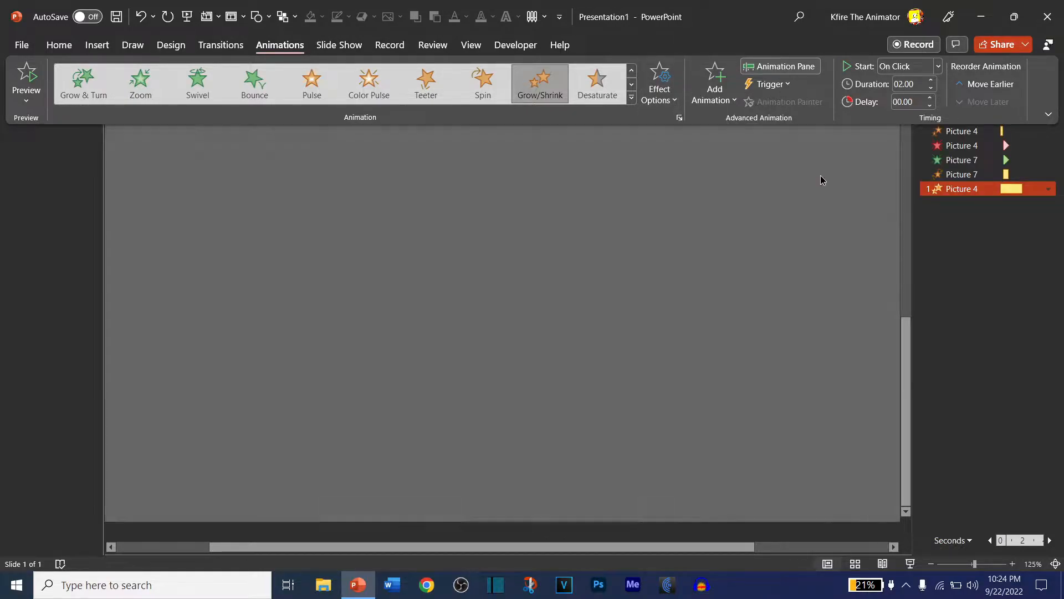
# - Start the vertical Grow/Shrink With Previous, shorten its duration to match the horizontal one, and move it before the Disappear effect
pyautogui.click(937, 66)
pyautogui.click(934, 95)
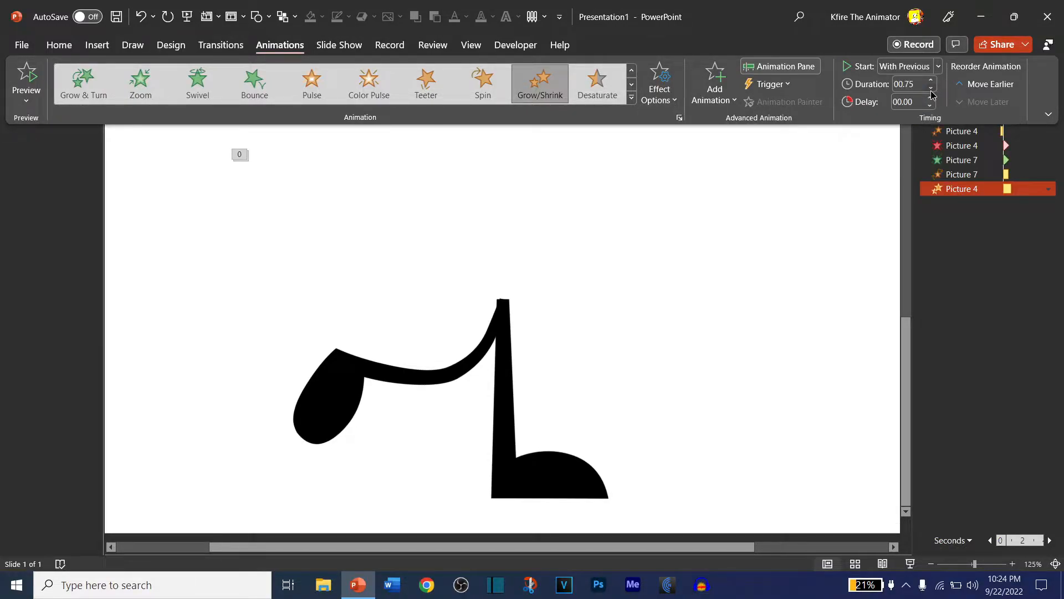
pyautogui.click(979, 276)
pyautogui.moveTo(975, 191); pyautogui.dragTo(967, 140)
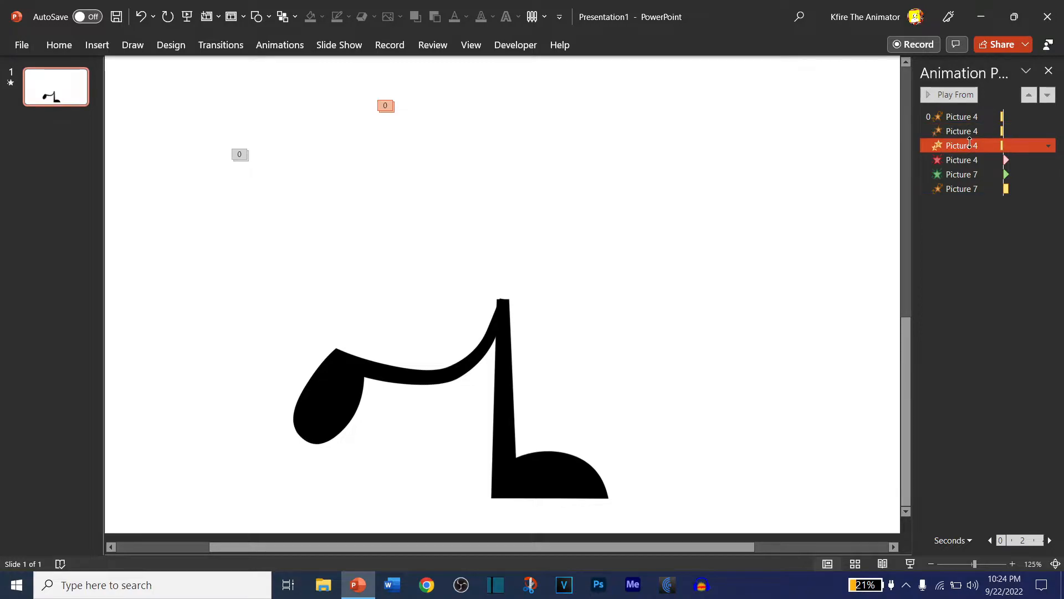
# - Set the vertical Grow/Shrink's custom size to 70% in its effect settings and preview the full sequence
pyautogui.doubleClick(968, 141)
pyautogui.click(601, 215)
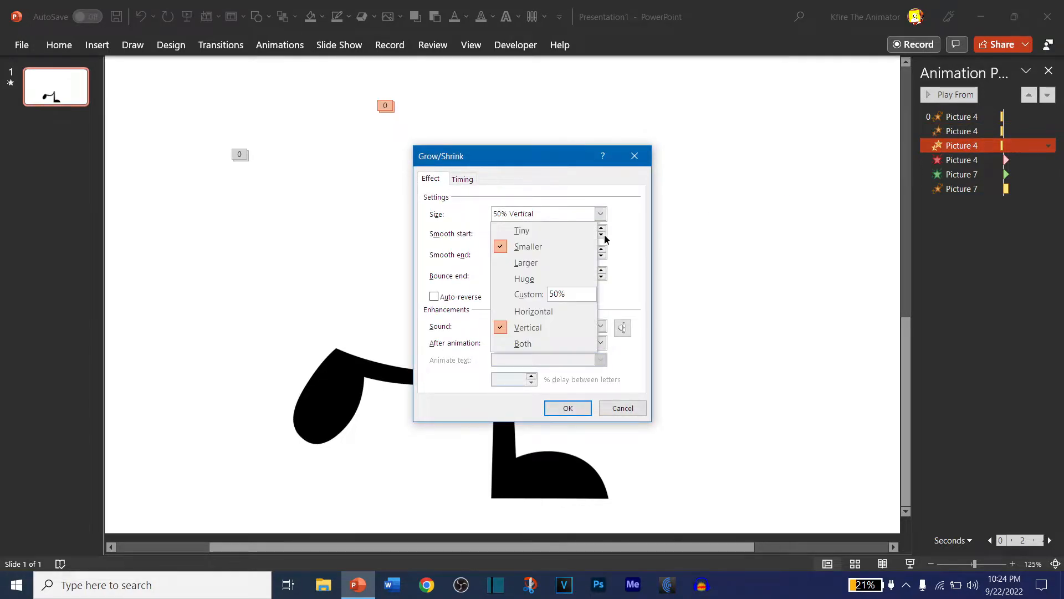
pyautogui.click(585, 288)
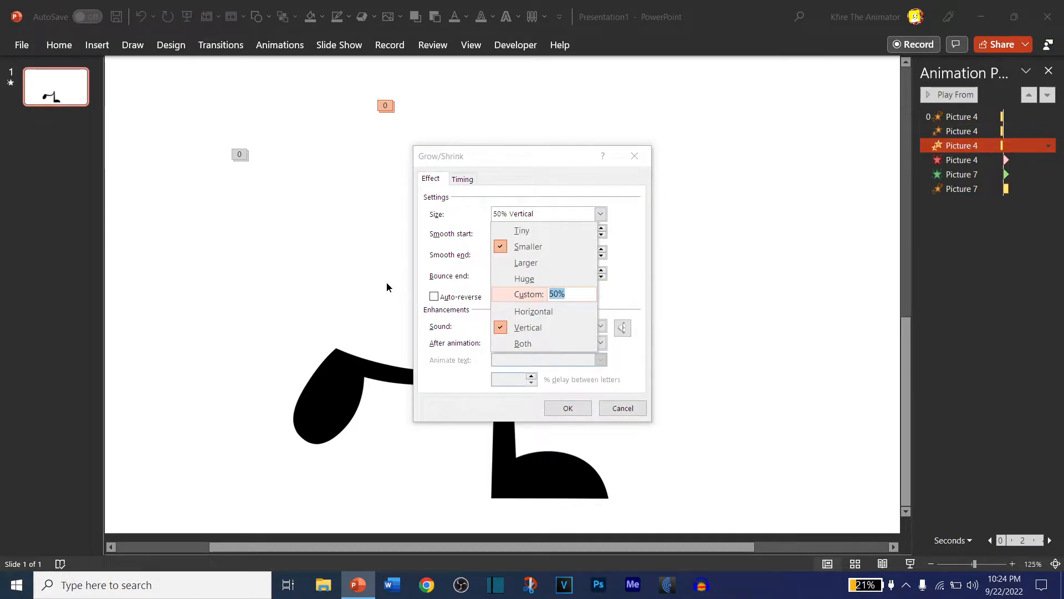
pyautogui.write('70')
pyautogui.press('Return')
pyautogui.press('Return')
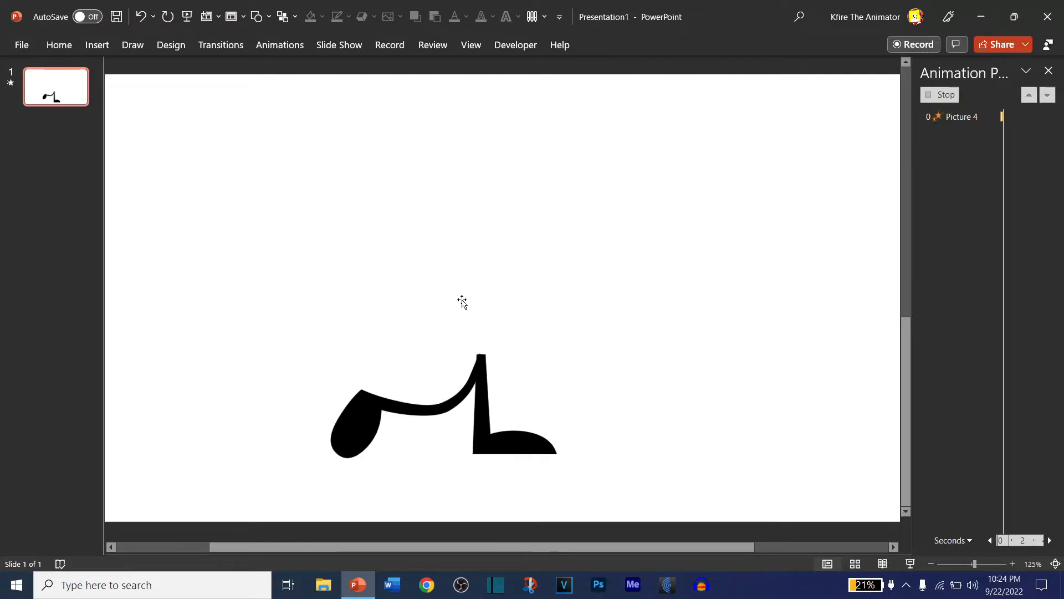
pyautogui.click(936, 251)
pyautogui.click(935, 95)
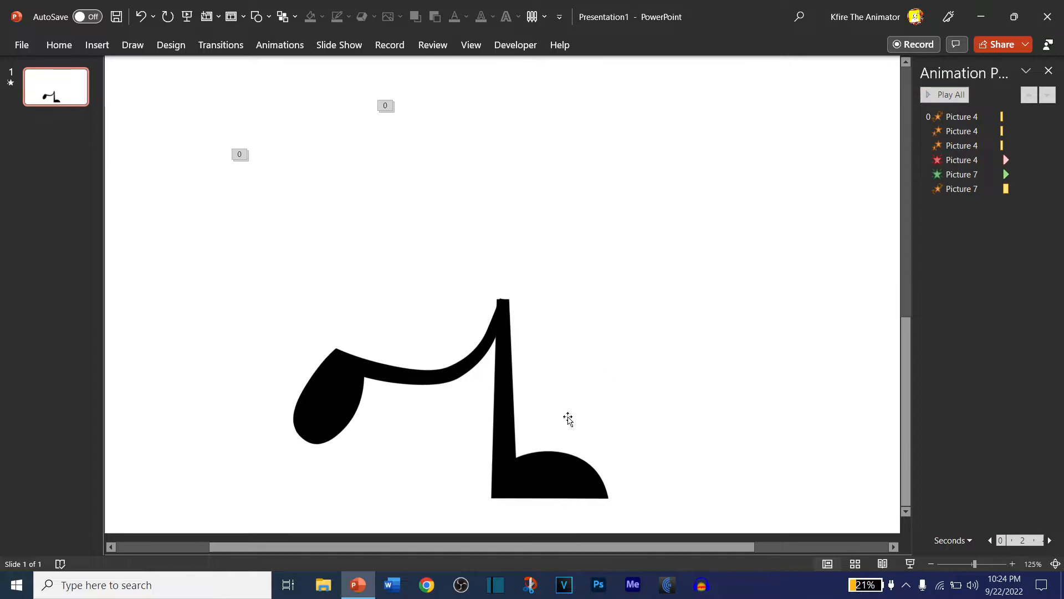
# - Change the straight leg's spin amount to a custom 70° clockwise in its effect settings
pyautogui.click(568, 419)
pyautogui.click(992, 224)
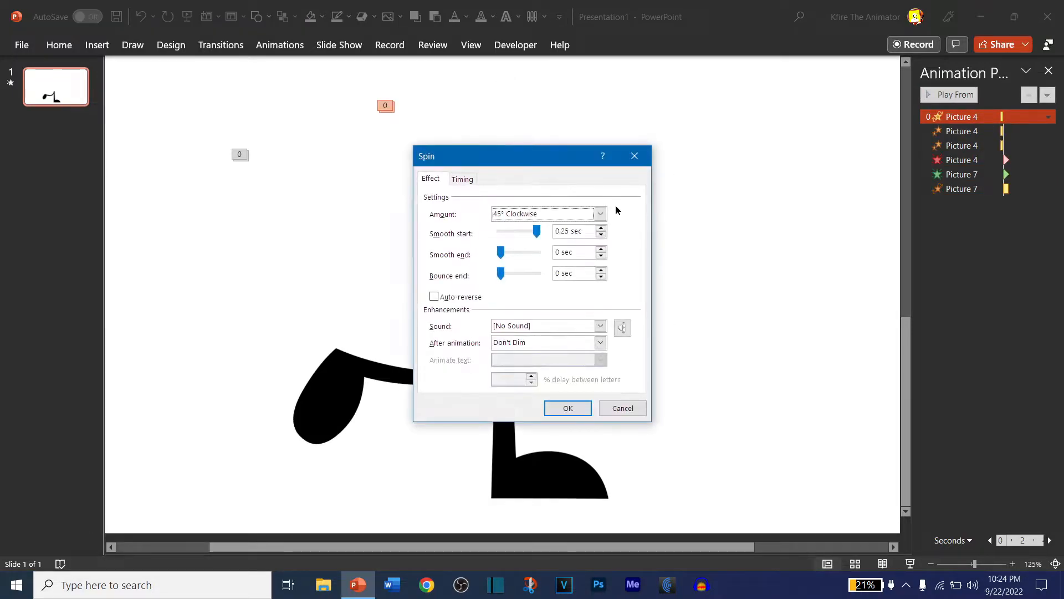
pyautogui.click(601, 214)
pyautogui.write('70')
pyautogui.press('Return')
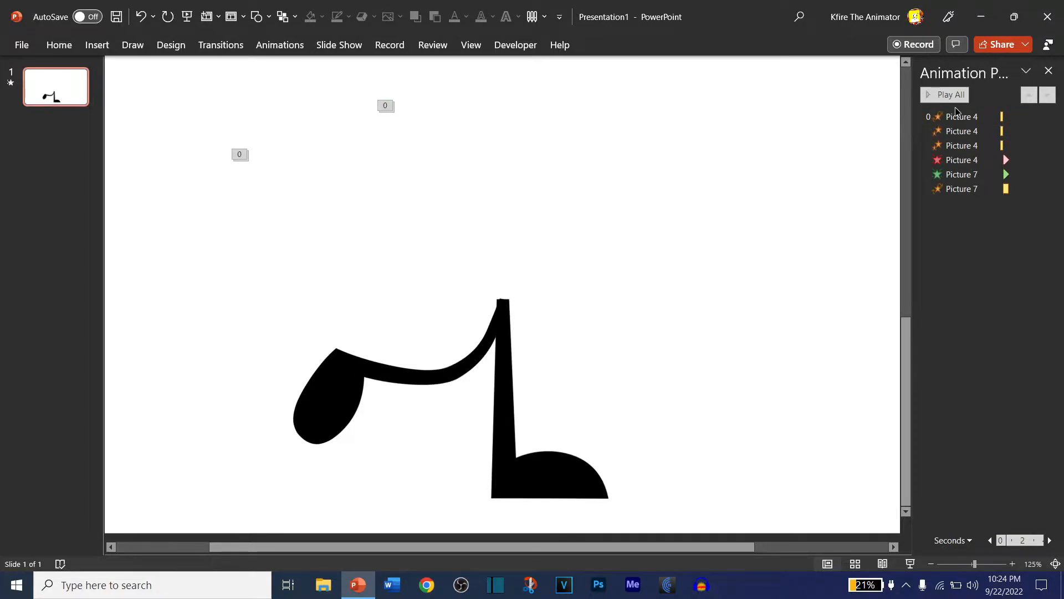
# - Readjust the straight leg's custom clockwise spin amount in its effect settings and preview the full animation sequence
pyautogui.click(965, 189)
pyautogui.click(950, 95)
pyautogui.doubleClick(961, 116)
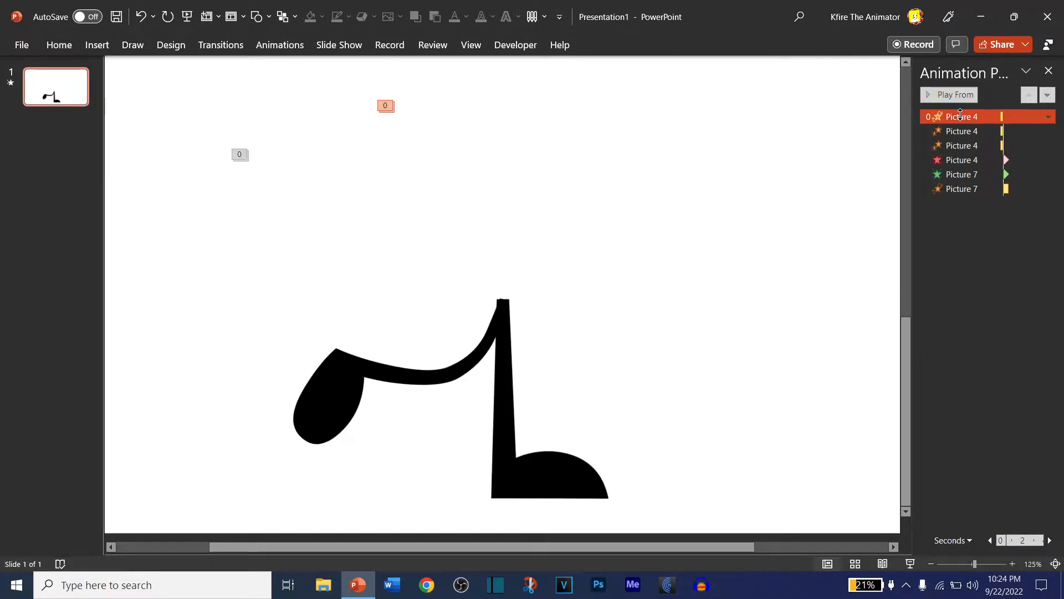
pyautogui.click(601, 214)
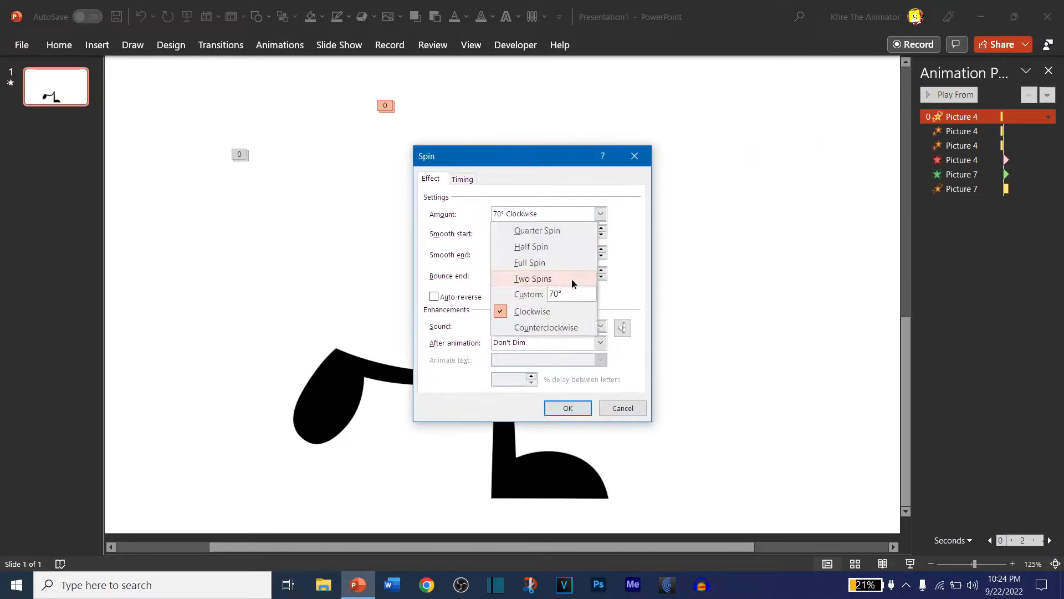
pyautogui.click(435, 297)
pyautogui.press('Return')
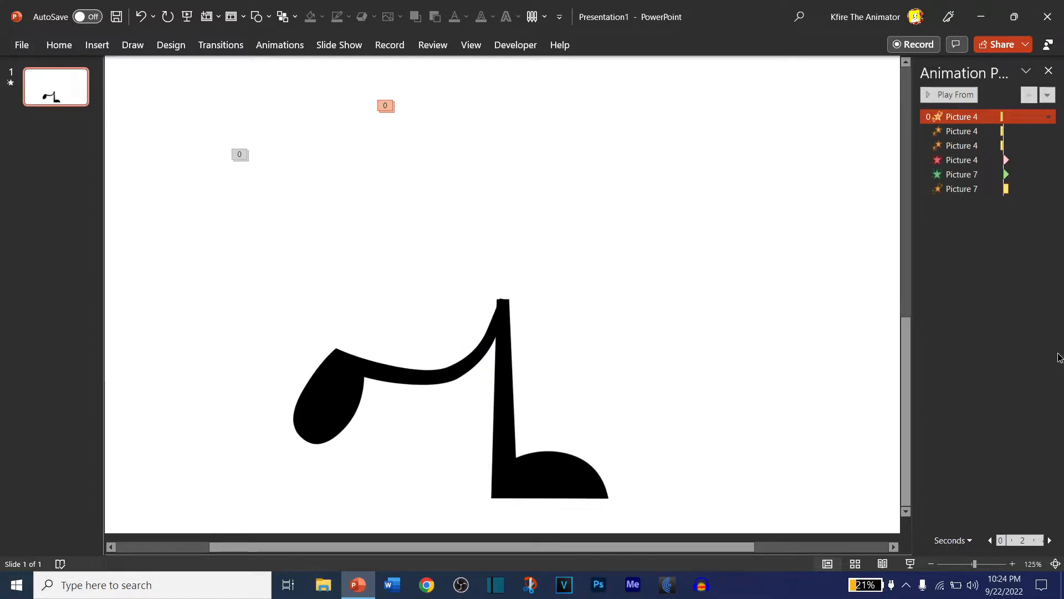
pyautogui.click(944, 99)
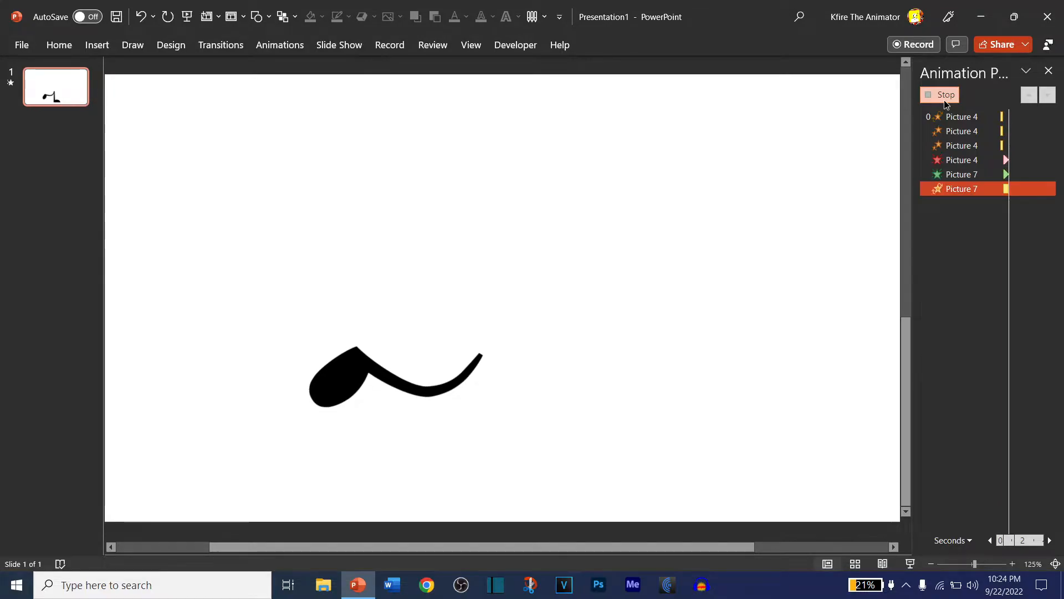
pyautogui.click(1046, 73)
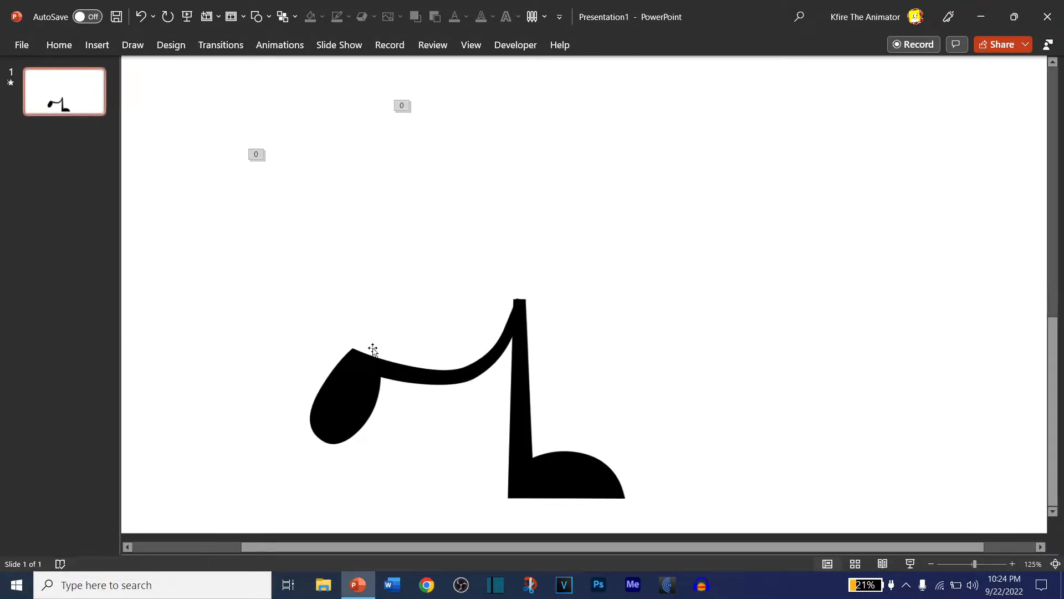
# - Select both leg pictures, scale them down together and move them down to leave room for a body
pyautogui.click(1054, 563)
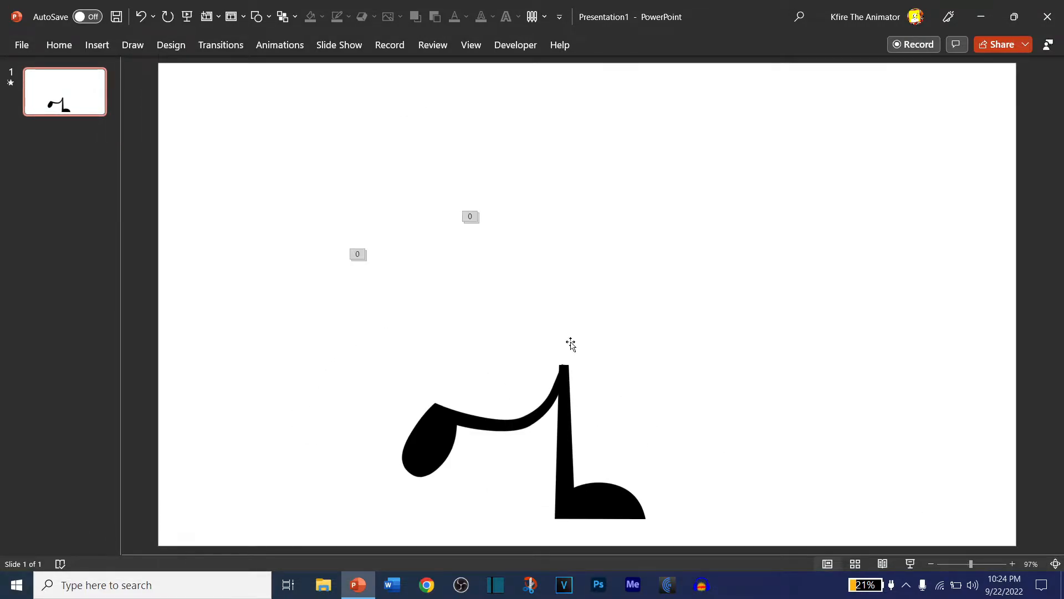
pyautogui.click(535, 331)
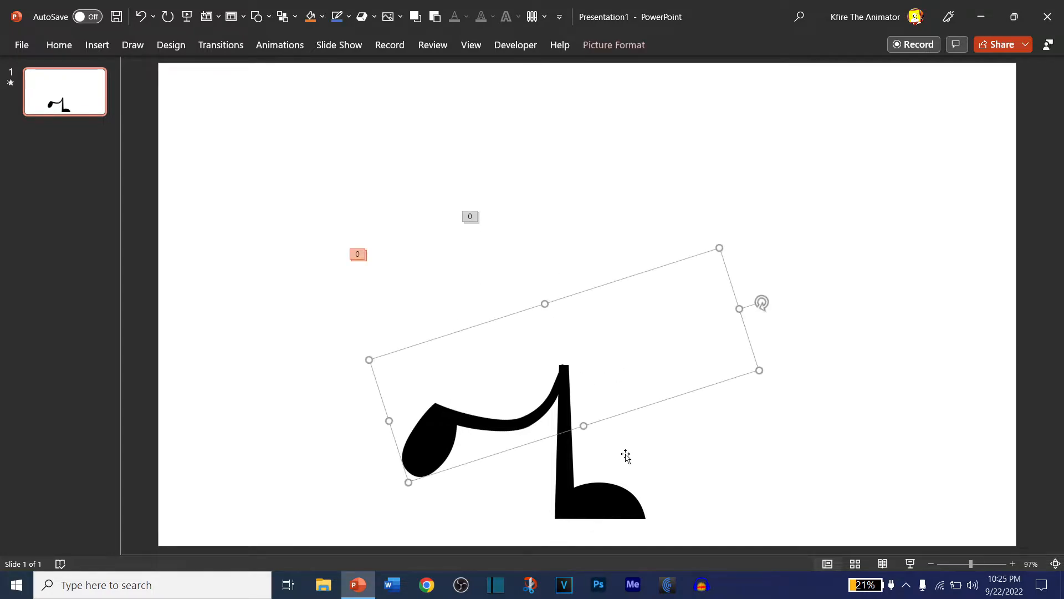
pyautogui.rightClick(603, 474)
pyautogui.click(425, 262)
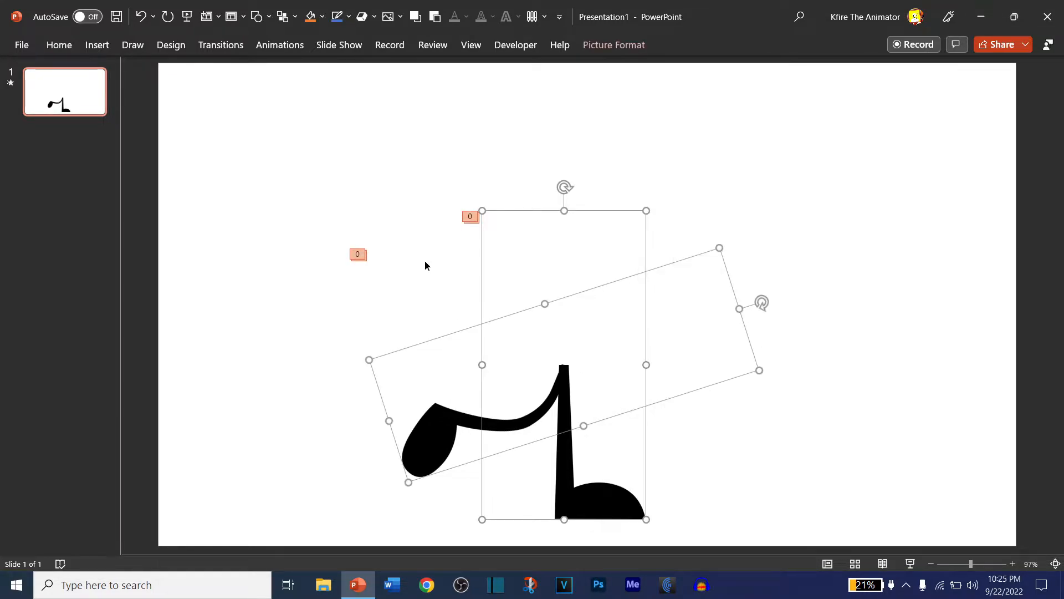
pyautogui.moveTo(482, 211); pyautogui.dragTo(527, 277)
pyautogui.moveTo(464, 397); pyautogui.dragTo(479, 372)
pyautogui.click(397, 243)
# - Insert the blue square body picture from the Assets (or Bodies) folder and enlarge it slightly on the slide
pyautogui.click(100, 47)
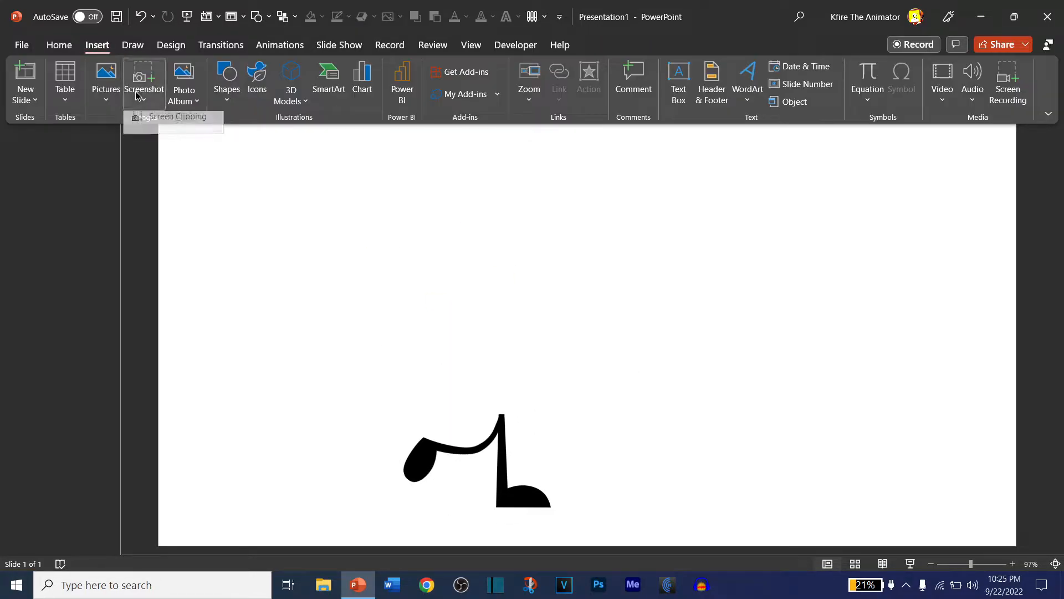
pyautogui.click(106, 83)
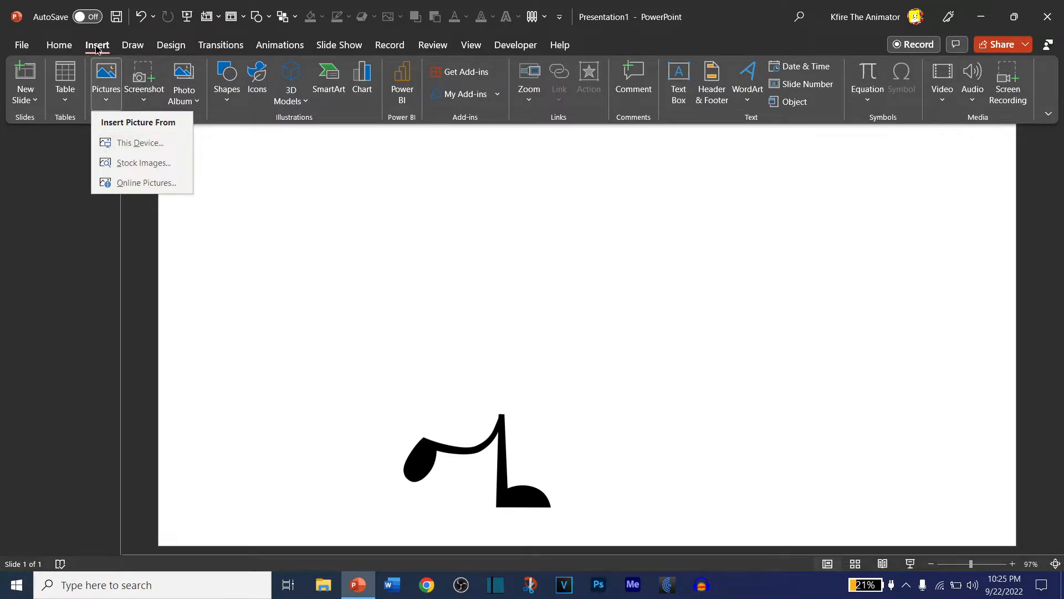
pyautogui.click(140, 142)
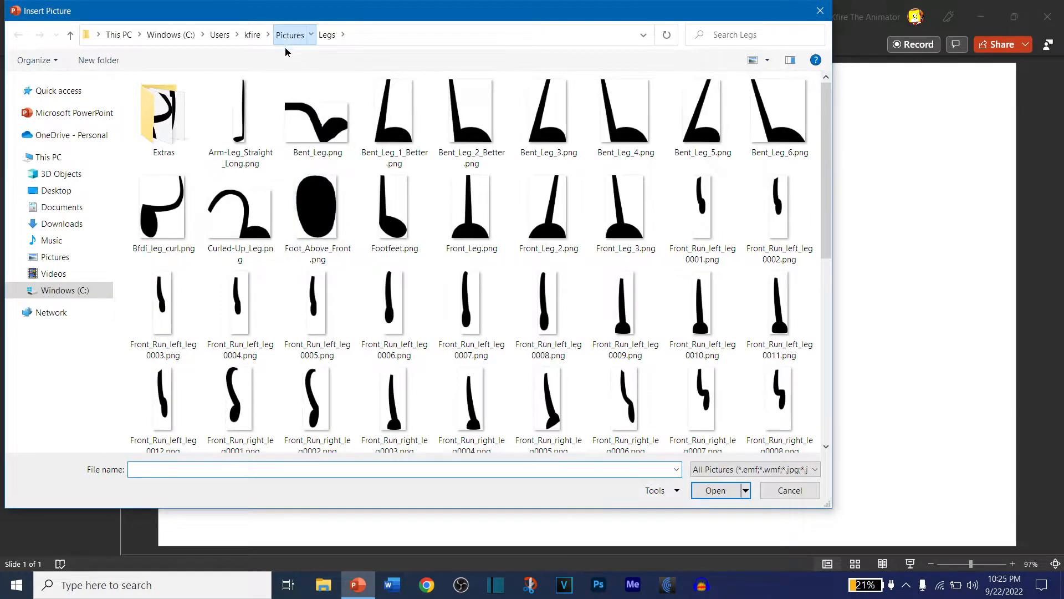
pyautogui.click(287, 39)
pyautogui.doubleClick(244, 116)
pyautogui.scroll(-15, 401, 241)
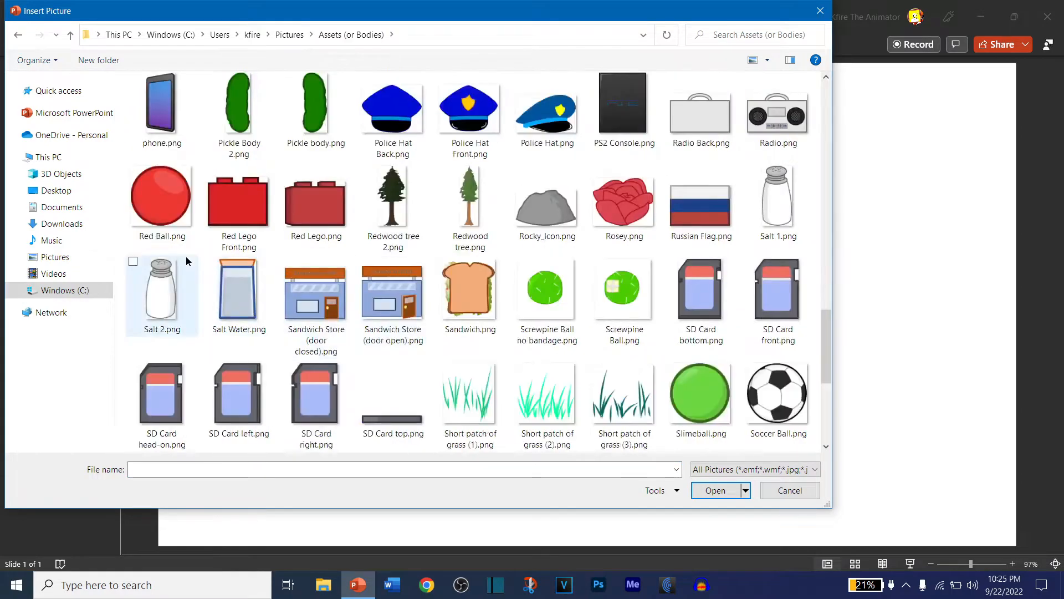
pyautogui.scroll(-5, 186, 260)
pyautogui.doubleClick(244, 170)
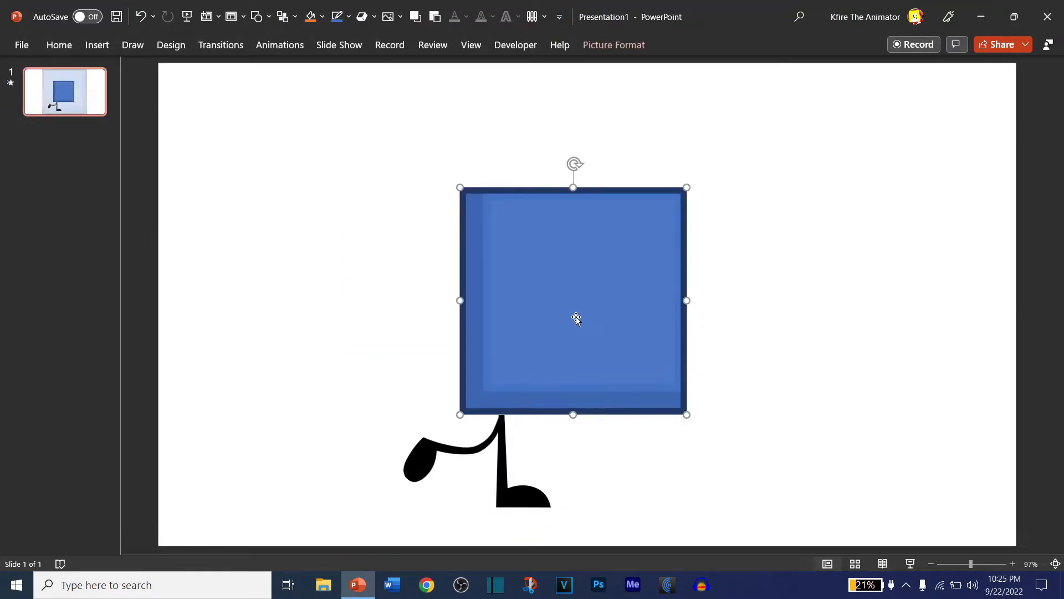
pyautogui.moveTo(687, 414); pyautogui.dragTo(702, 429)
pyautogui.click(259, 371)
# - Scale down and reposition both leg pictures under the blue body, and duplicate the straight leg as the second leg
pyautogui.click(543, 494)
pyautogui.keyDown('shift'); pyautogui.click(457, 460); pyautogui.keyUp('shift')
pyautogui.moveTo(551, 507); pyautogui.dragTo(547, 499)
pyautogui.moveTo(530, 488); pyautogui.dragTo(555, 483)
pyautogui.click(634, 489)
pyautogui.hotkey('ctrl', 'd')
# - Add eye, eyebrow, mouth and arm pictures to the blue body and group them with it
pyautogui.click(280, 45)
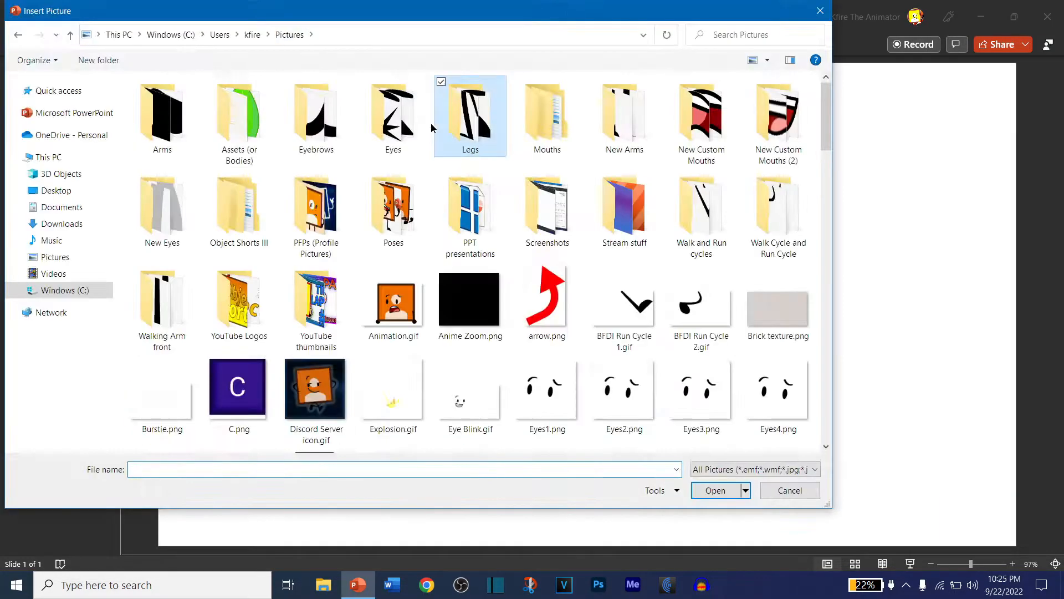
pyautogui.doubleClick(395, 119)
pyautogui.click(778, 299)
pyautogui.keyDown('ctrl'); pyautogui.click(672, 266); pyautogui.keyUp('ctrl')
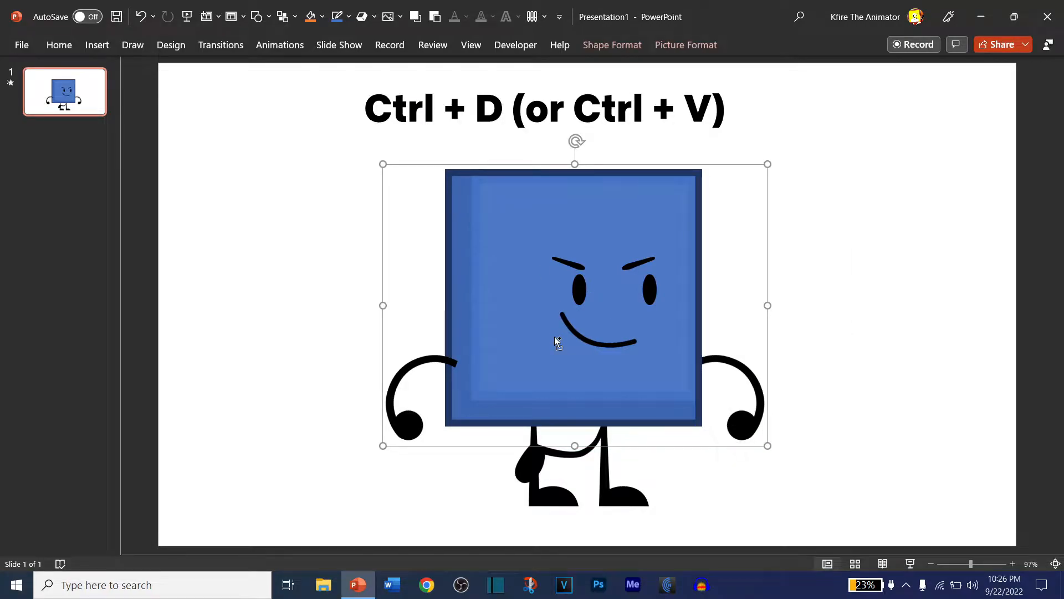
# - Place an upside-down duplicate of the character group directly below the original and group the two together
pyautogui.hotkey('ctrl', 'd')
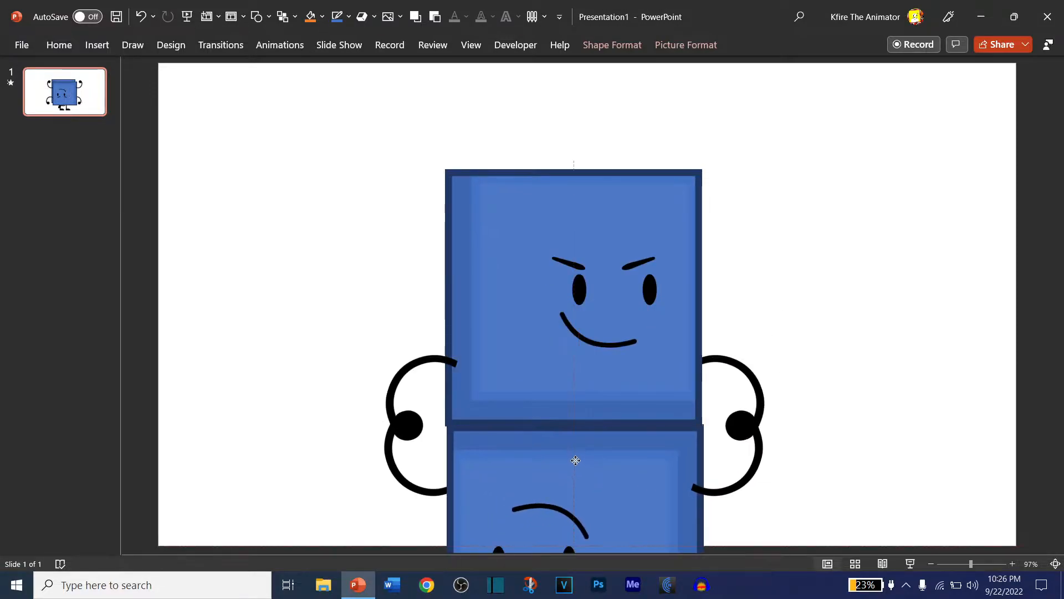
pyautogui.click(582, 465)
pyautogui.keyDown('shift'); pyautogui.click(525, 244); pyautogui.keyUp('shift')
pyautogui.rightClick(532, 226)
pyautogui.moveTo(620, 324)
pyautogui.click(654, 327)
# - Delete the eyes, eyebrows and mouth from the upside-down duplicate
pyautogui.scroll(-2, 407, 480)
pyautogui.click(497, 479)
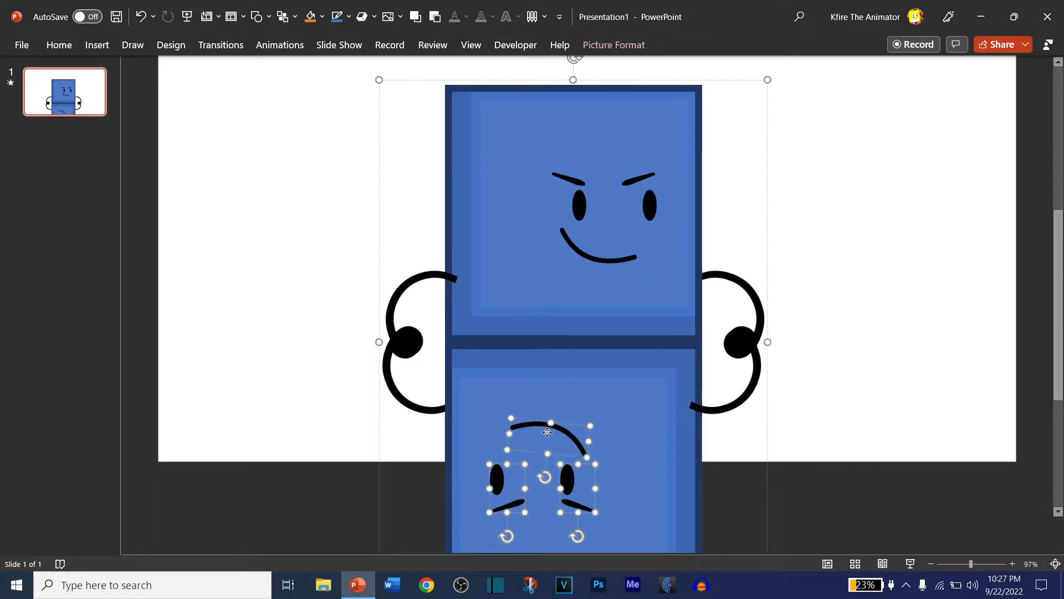
pyautogui.press('Delete')
# - Make the upside-down duplicate's blue body fully transparent through the picture transparency options
pyautogui.click(431, 369)
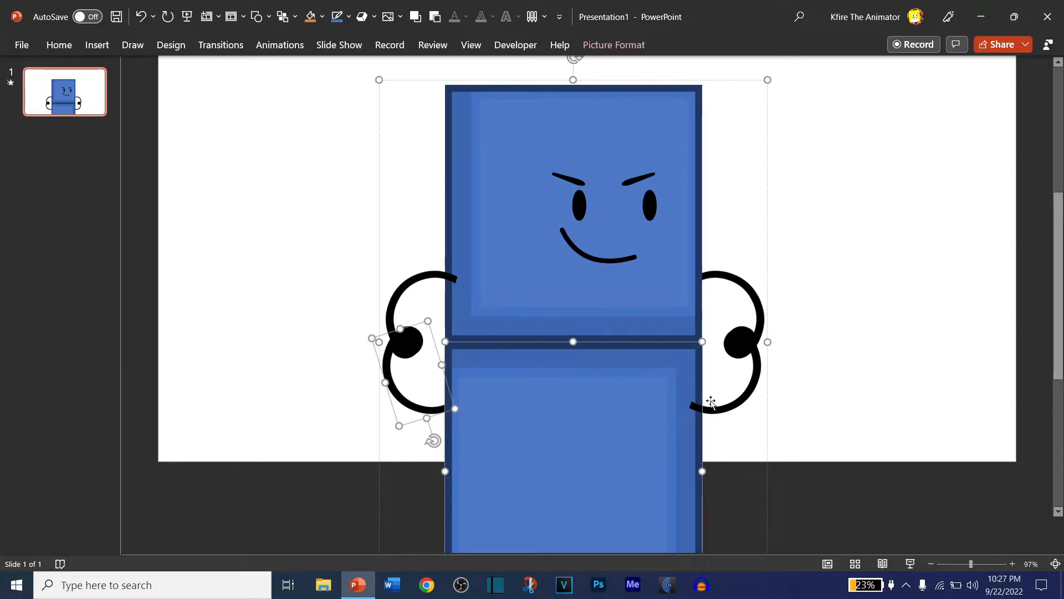
pyautogui.keyDown('shift'); pyautogui.click(387, 399); pyautogui.keyUp('shift')
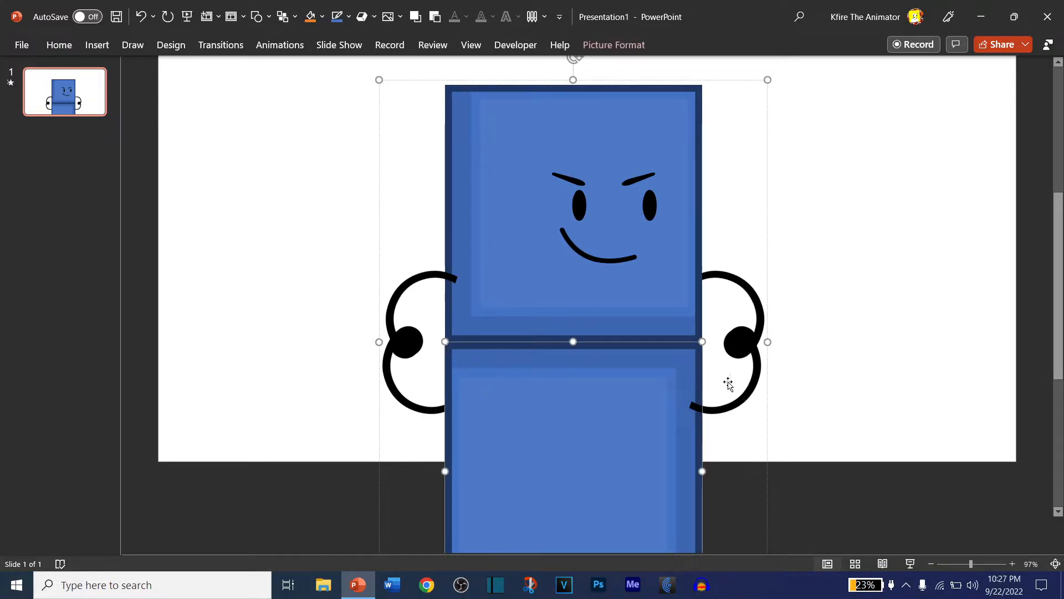
pyautogui.click(640, 46)
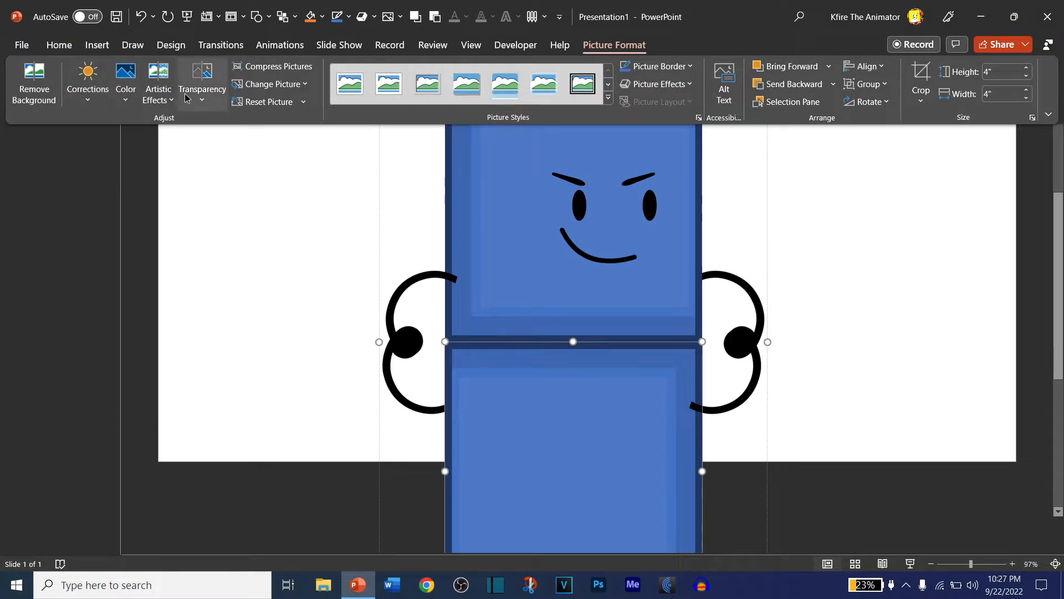
pyautogui.click(182, 105)
pyautogui.click(223, 190)
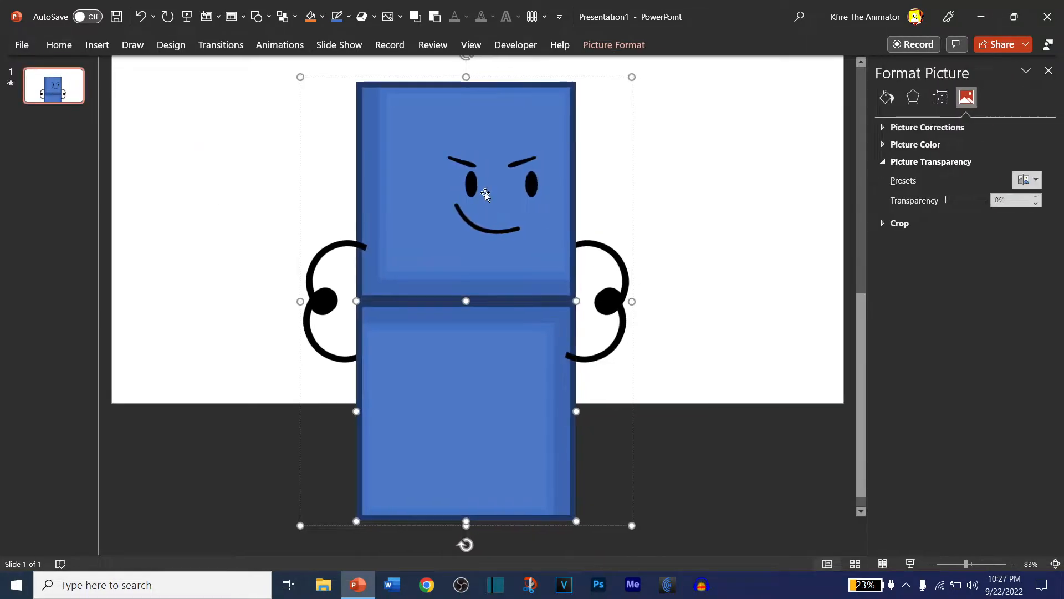
pyautogui.moveTo(947, 202); pyautogui.dragTo(987, 201)
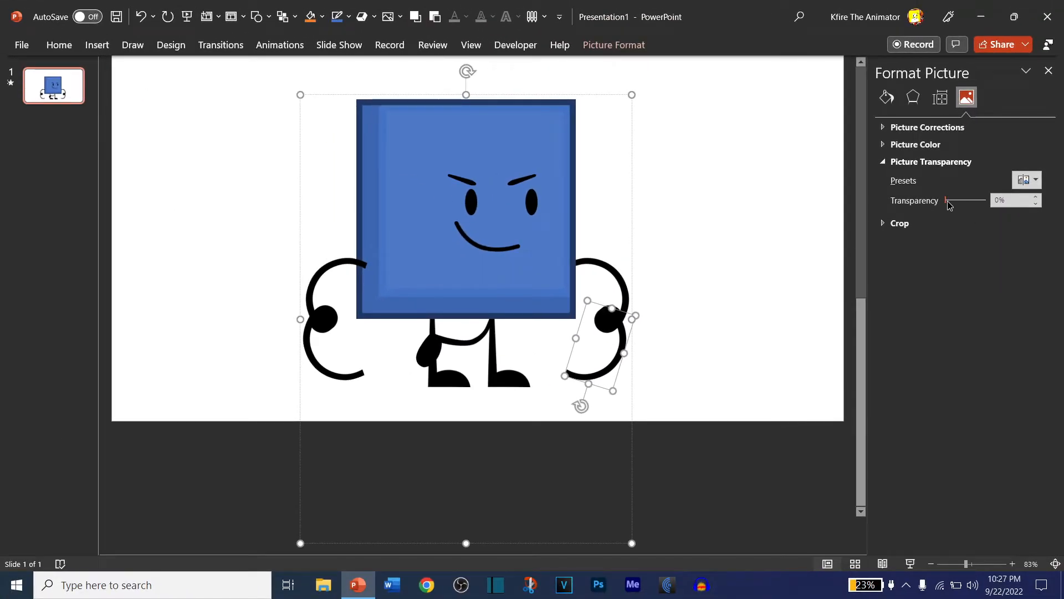
# - Make both arms of the upside-down duplicate fully transparent and close the picture formatting options
pyautogui.moveTo(969, 204); pyautogui.dragTo(1063, 200)
pyautogui.click(307, 339)
pyautogui.click(1049, 71)
pyautogui.click(986, 233)
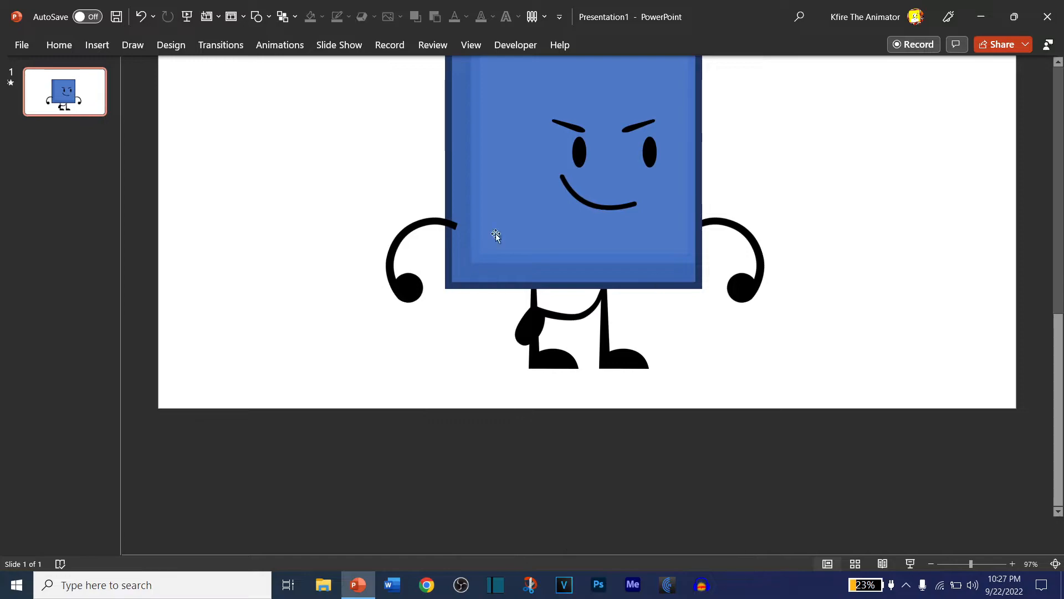
# - Try rotating the combined character group to test its pivot at the body's lower edge
pyautogui.click(518, 220)
pyautogui.scroll(3, 519, 216)
pyautogui.moveTo(574, 119)
pyautogui.mouseDown()
pyautogui.moveTo(594, 120)
pyautogui.moveTo(552, 135)
pyautogui.moveTo(621, 128)
pyautogui.moveTo(573, 128)
pyautogui.mouseUp()
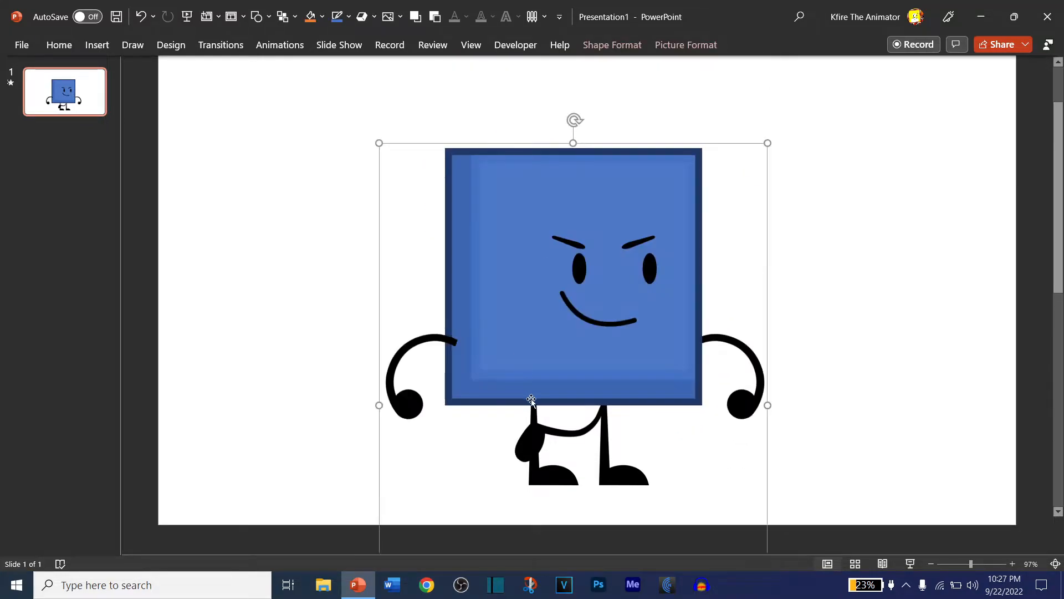
pyautogui.click(268, 259)
# - Apply a Spin emphasis animation to the combined character group with the Quarter Spin amount
pyautogui.click(540, 246)
pyautogui.click(273, 43)
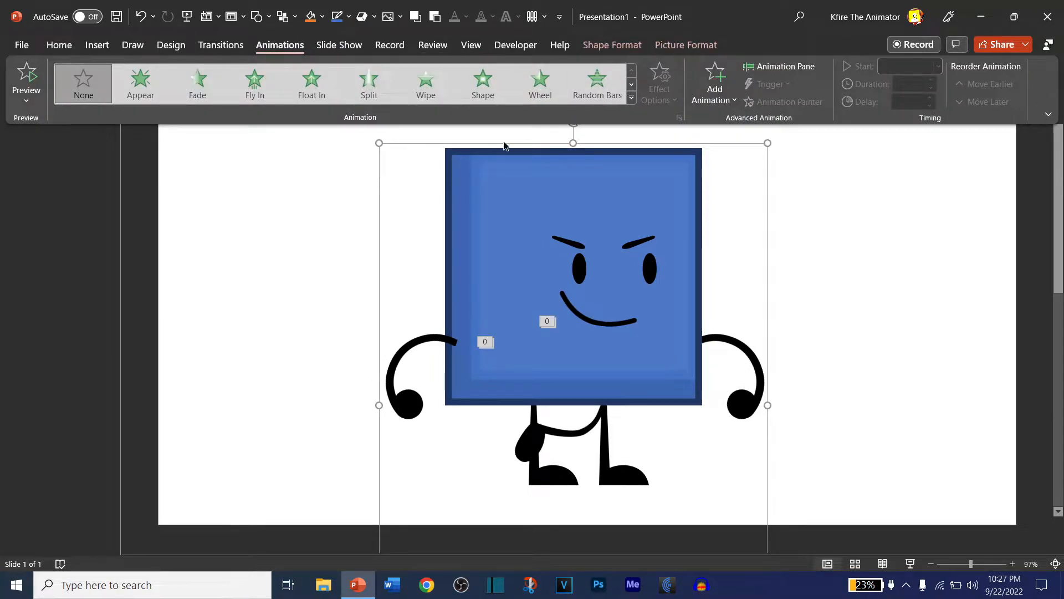
pyautogui.click(632, 97)
pyautogui.click(253, 271)
pyautogui.click(660, 84)
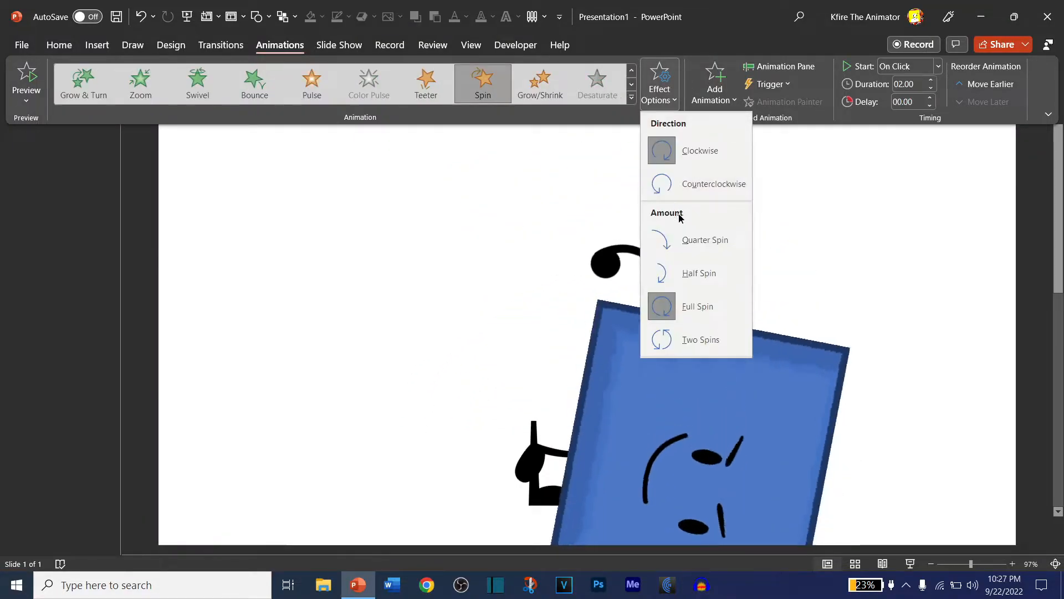
pyautogui.click(685, 229)
# - Start the character group's spin With Previous and shorten its duration to 0.75 seconds
pyautogui.click(907, 67)
pyautogui.click(928, 89)
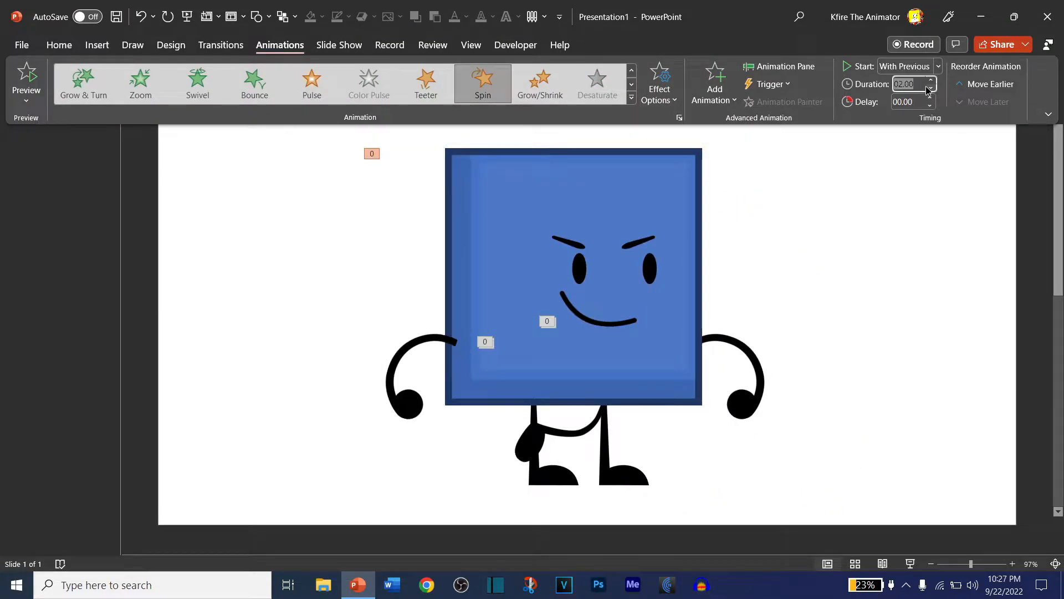
pyautogui.click(928, 90)
pyautogui.click(928, 89)
pyautogui.click(929, 90)
pyautogui.click(928, 90)
# - Move the character group's spin to the start of the animation order and enlarge the timeline view
pyautogui.click(779, 66)
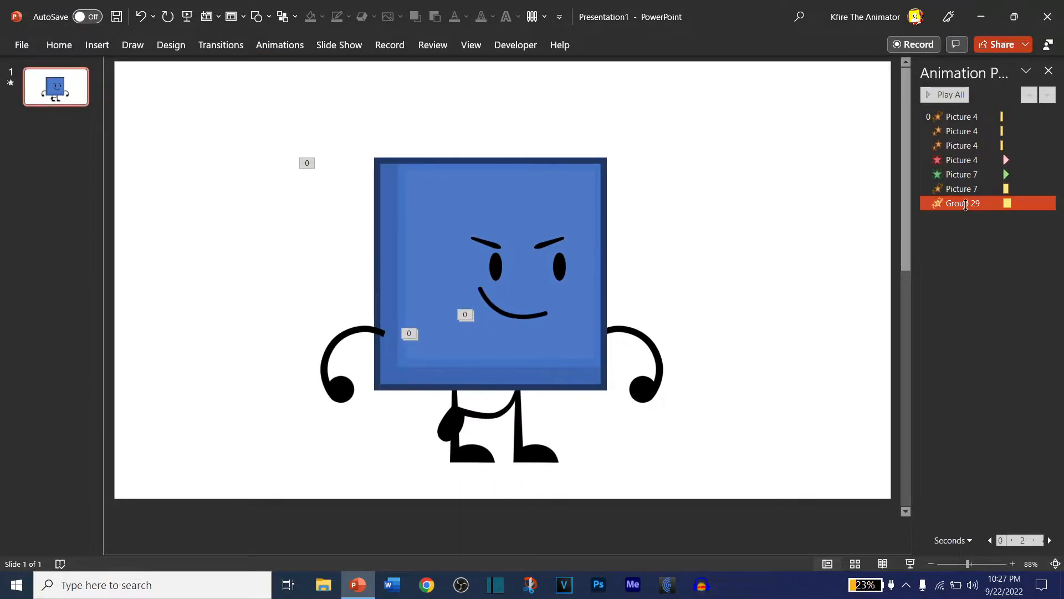
pyautogui.moveTo(971, 107); pyautogui.dragTo(972, 109)
pyautogui.click(951, 541)
pyautogui.click(953, 508)
pyautogui.moveTo(913, 475); pyautogui.dragTo(857, 477)
# - Set the straight leg's Disappear effect and the curved leg's effects to start With Previous
pyautogui.click(918, 174)
pyautogui.keyDown('ctrl'); pyautogui.click(928, 204); pyautogui.keyUp('ctrl')
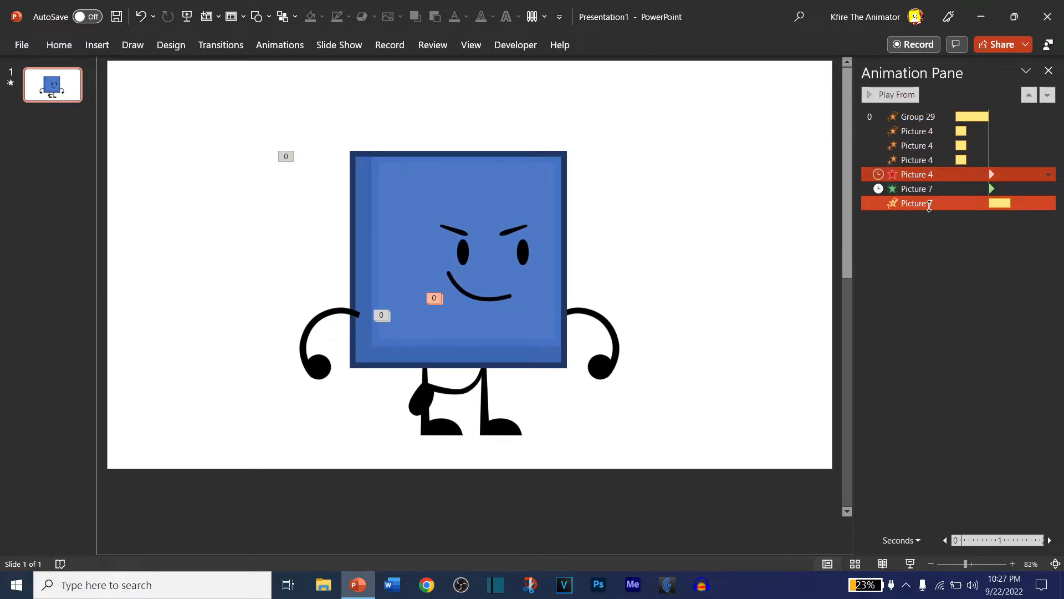
pyautogui.rightClick(929, 205)
pyautogui.click(946, 237)
pyautogui.click(940, 219)
# - Delay the straight leg's Disappear effect and both curved leg effects by 0.25 seconds
pyautogui.click(921, 175)
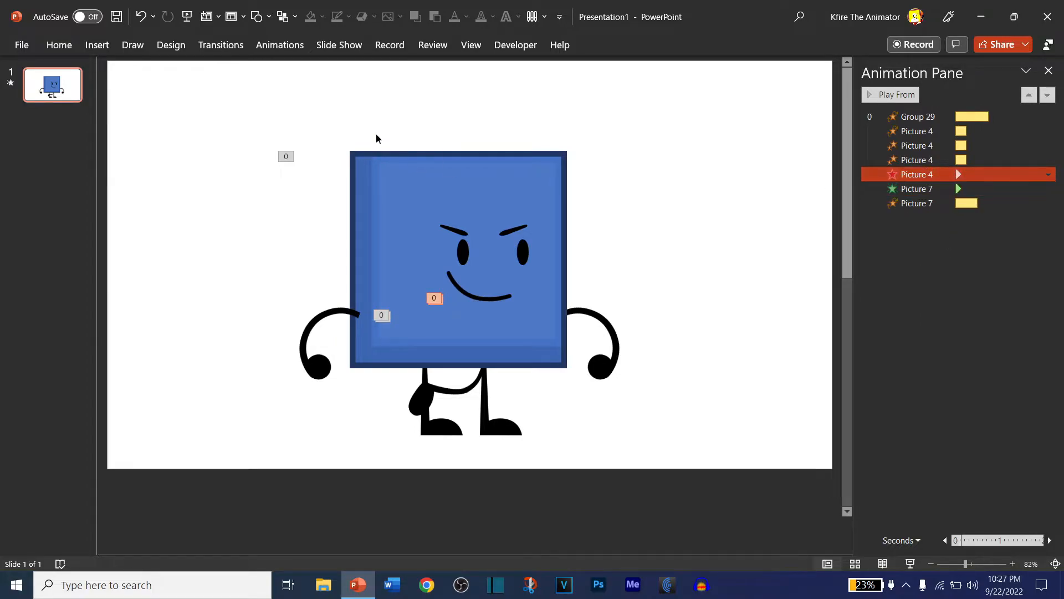
pyautogui.keyDown('shift'); pyautogui.click(932, 203); pyautogui.keyUp('shift')
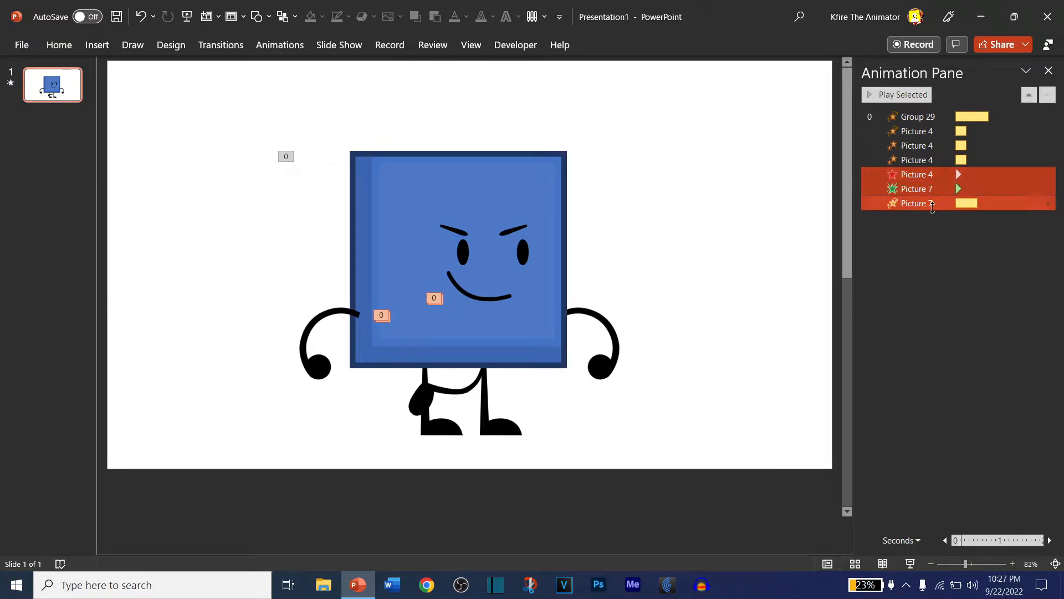
pyautogui.click(274, 45)
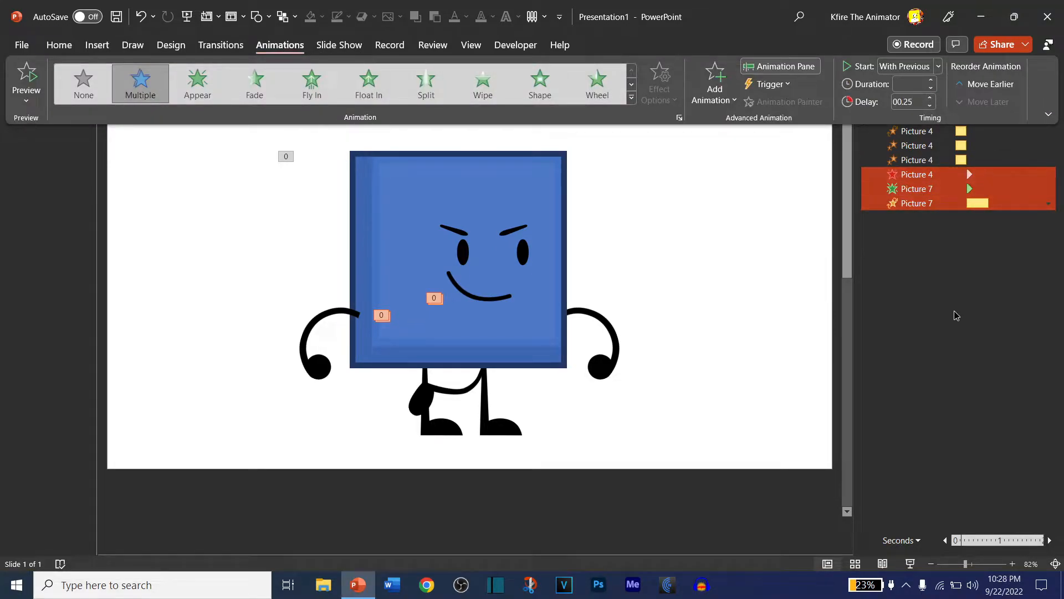
pyautogui.click(927, 275)
# - Set the character group's spin to a 0.19 sec smooth start, a 0.56 sec smooth end and a custom amount
pyautogui.doubleClick(918, 116)
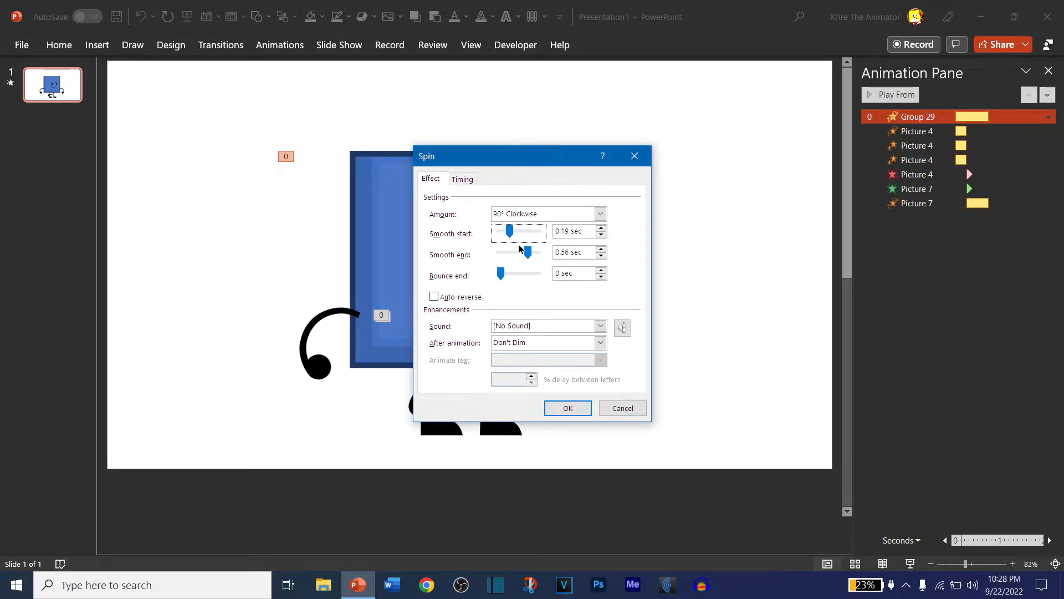
pyautogui.click(583, 216)
pyautogui.click(585, 293)
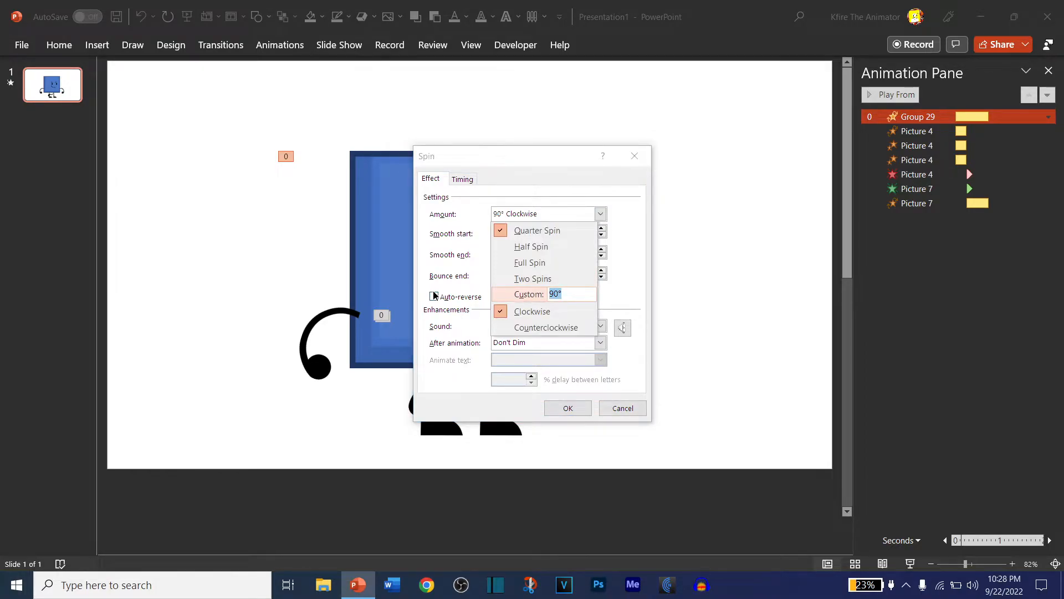
pyautogui.press('Return')
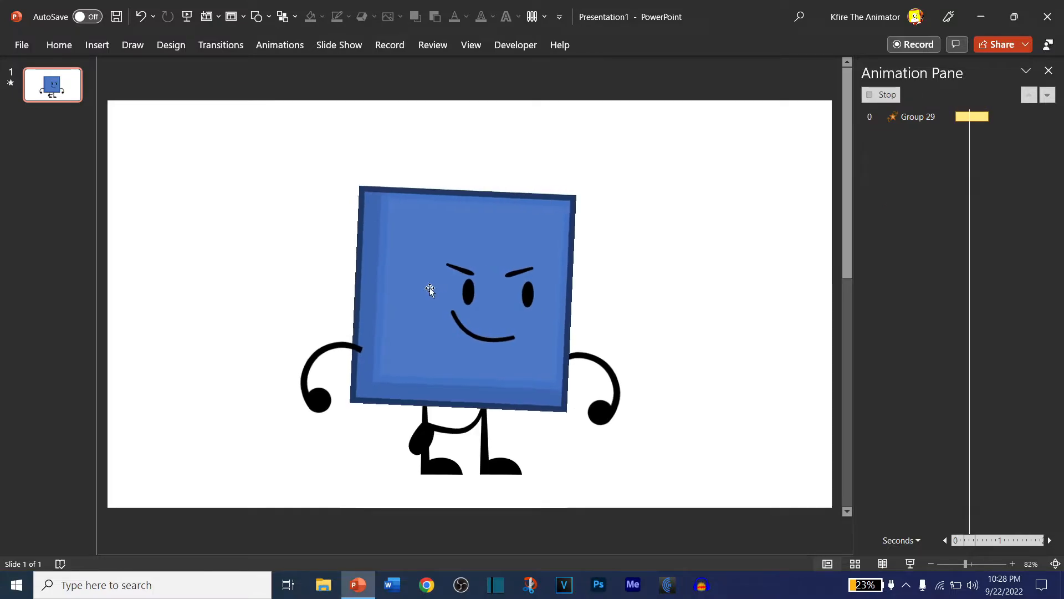
# - Add another Spin effect to the curved leg picture
pyautogui.click(885, 96)
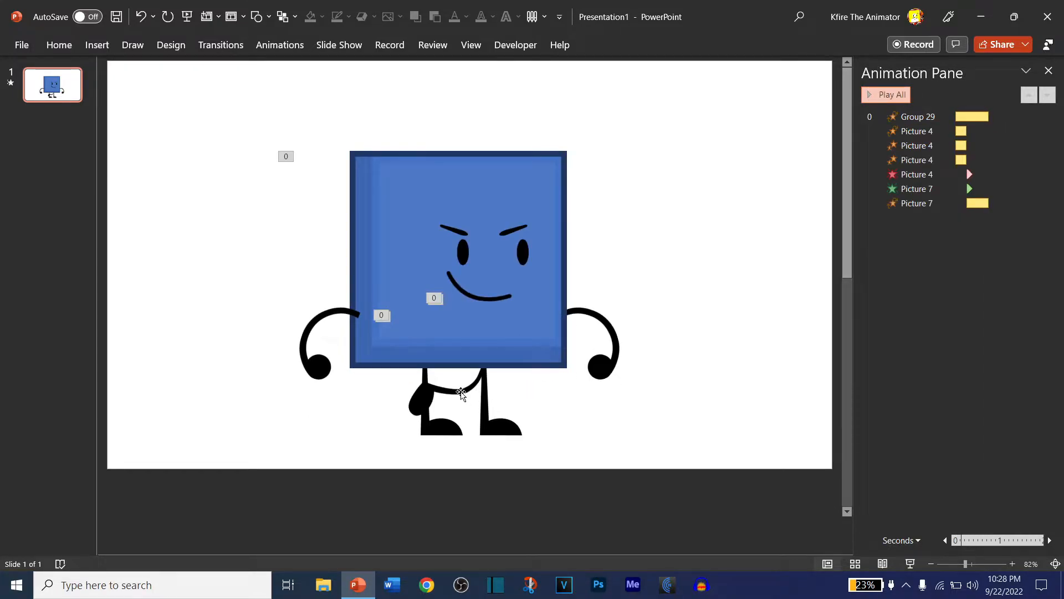
pyautogui.click(463, 393)
pyautogui.scroll(3, 462, 393)
pyautogui.moveTo(168, 220); pyautogui.dragTo(699, 382)
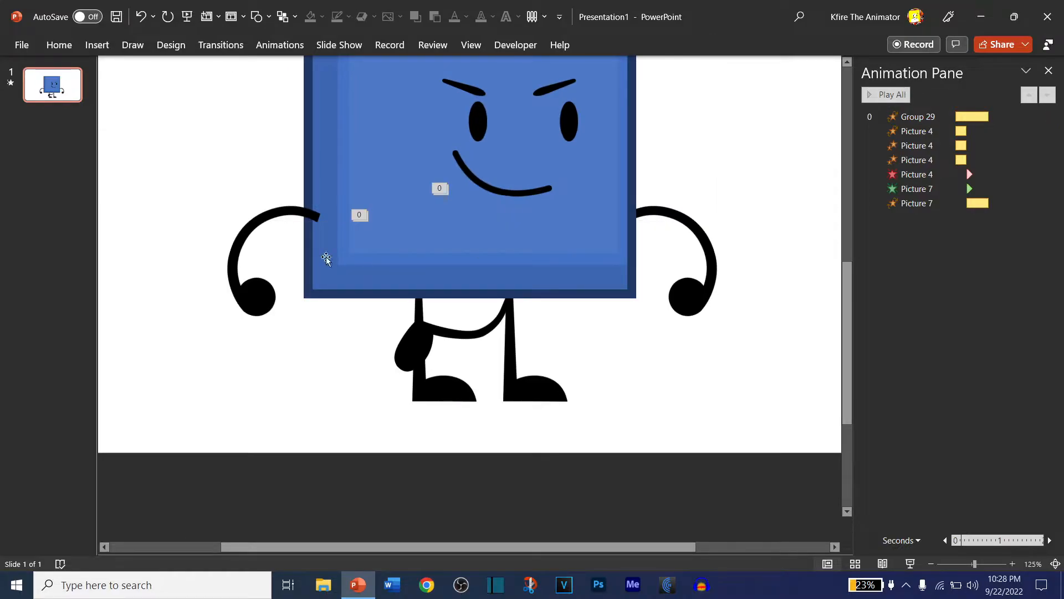
pyautogui.scroll(-5, 335, 285)
pyautogui.moveTo(685, 258); pyautogui.dragTo(385, 431)
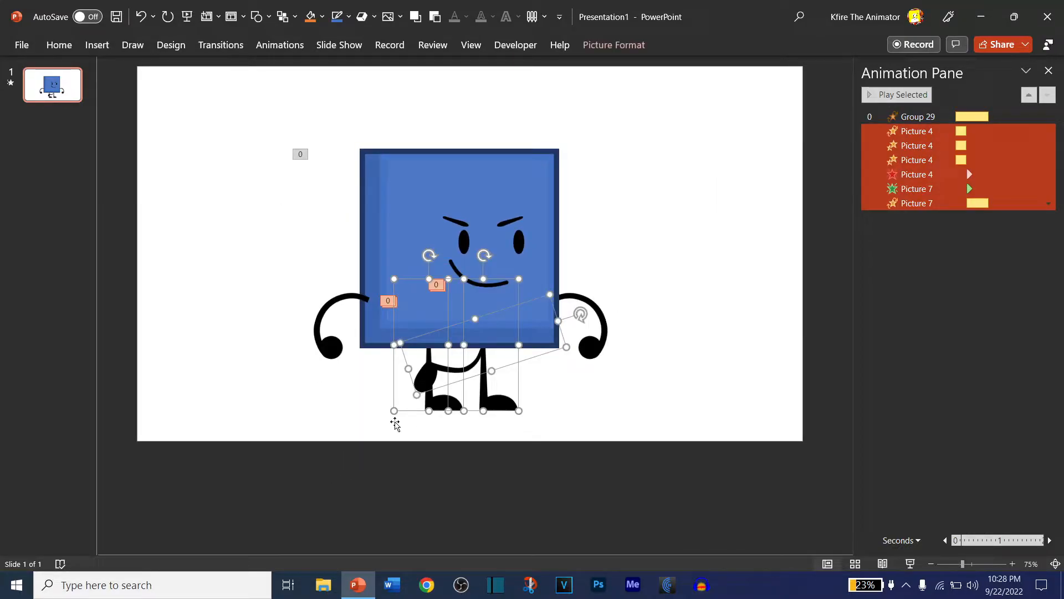
pyautogui.keyDown('shift'); pyautogui.click(516, 412); pyautogui.keyUp('shift')
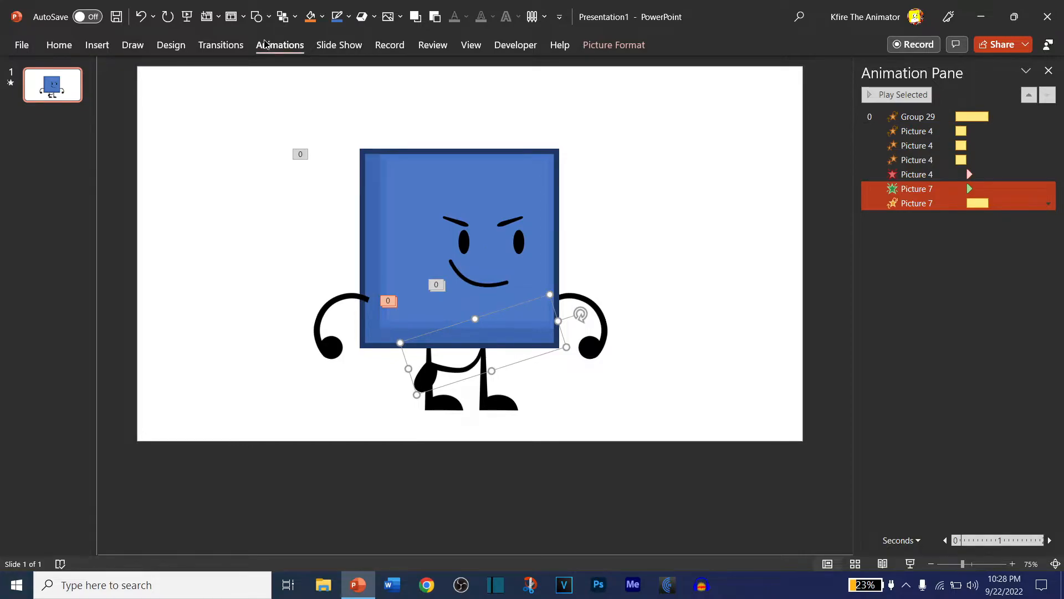
pyautogui.click(280, 44)
pyautogui.click(714, 84)
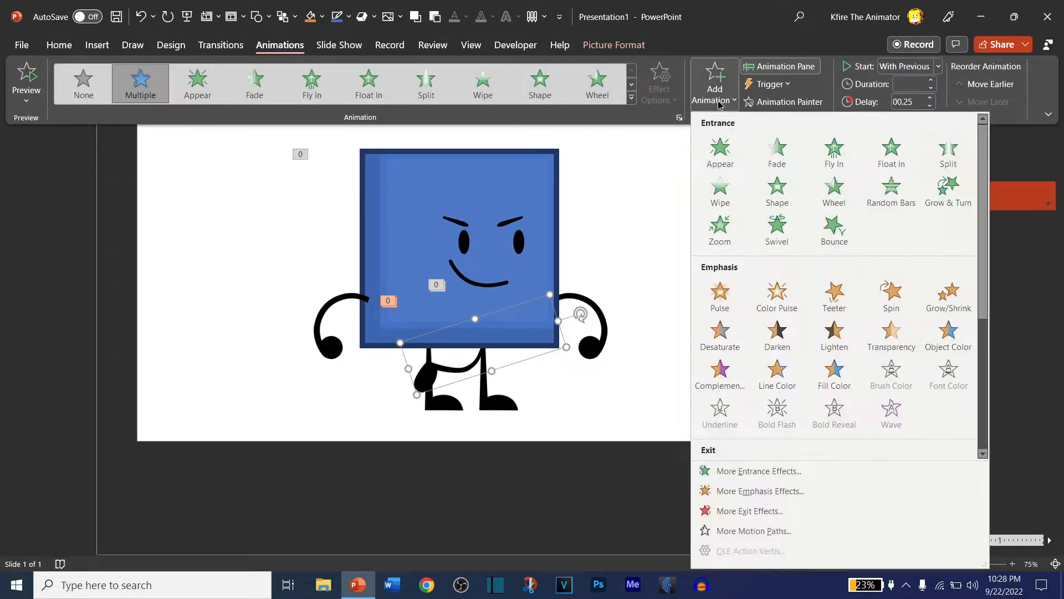
pyautogui.click(891, 303)
# - Make the curved leg's new spin a counterclockwise quarter spin
pyautogui.click(263, 46)
pyautogui.click(669, 96)
pyautogui.click(670, 184)
pyautogui.click(651, 101)
pyautogui.click(690, 243)
# - Set the new spin to start With Previous with a 0.50 second duration and a 0.75 second delay
pyautogui.click(938, 66)
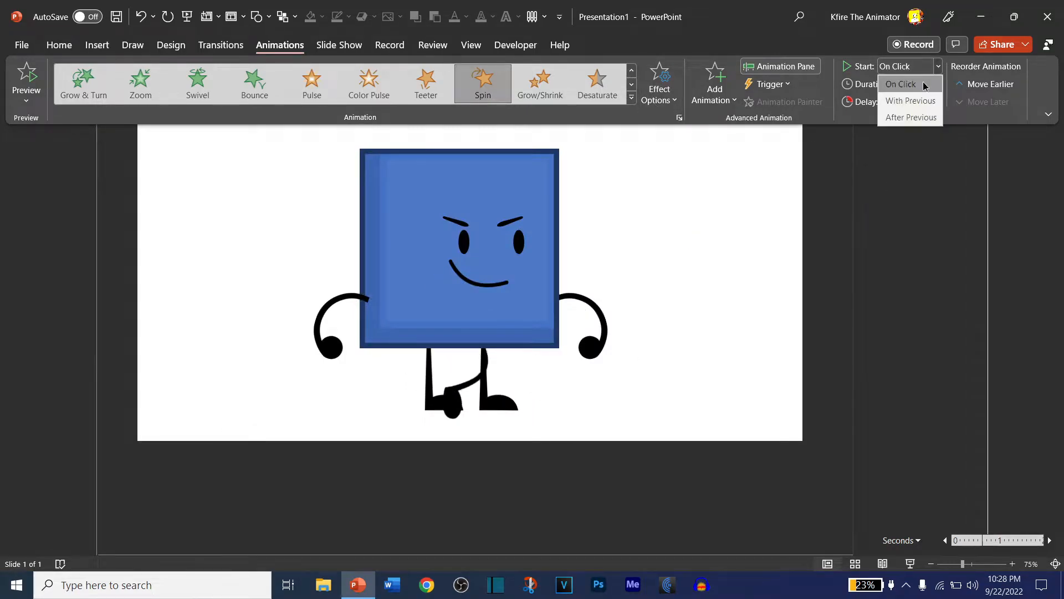
pyautogui.click(911, 100)
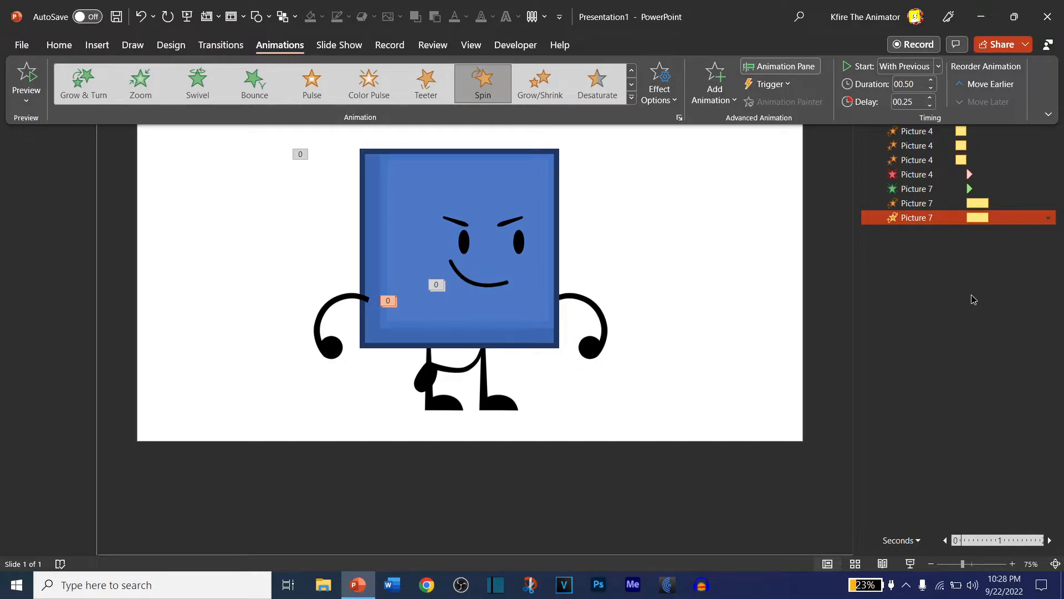
pyautogui.click(907, 66)
pyautogui.click(880, 101)
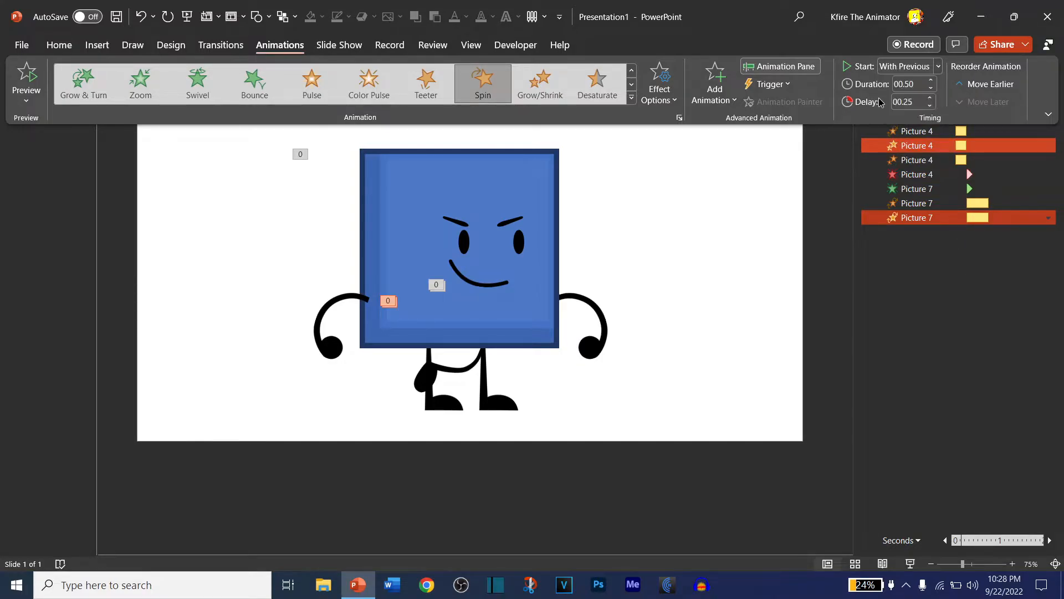
pyautogui.click(932, 98)
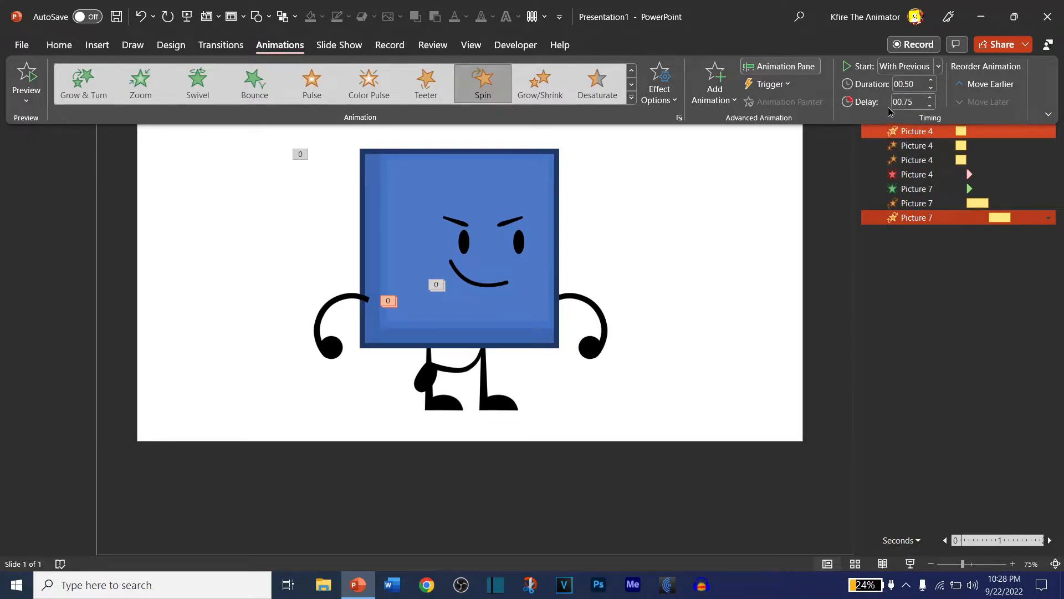
# - Move the new spin's smoothing from its end to its start and set its amount to 70° counterclockwise
pyautogui.doubleClick(937, 218)
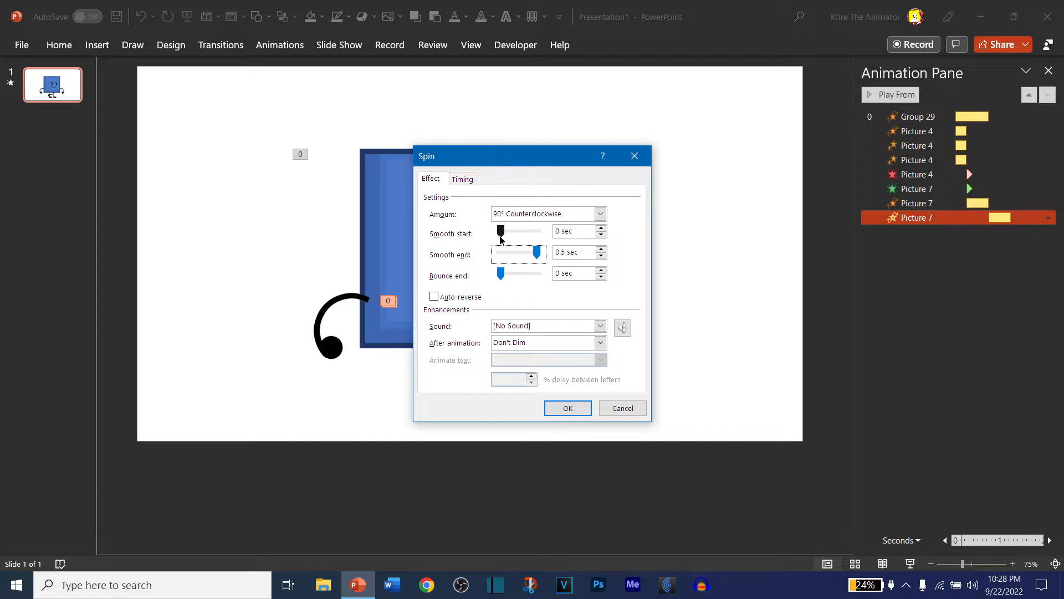
pyautogui.click(599, 215)
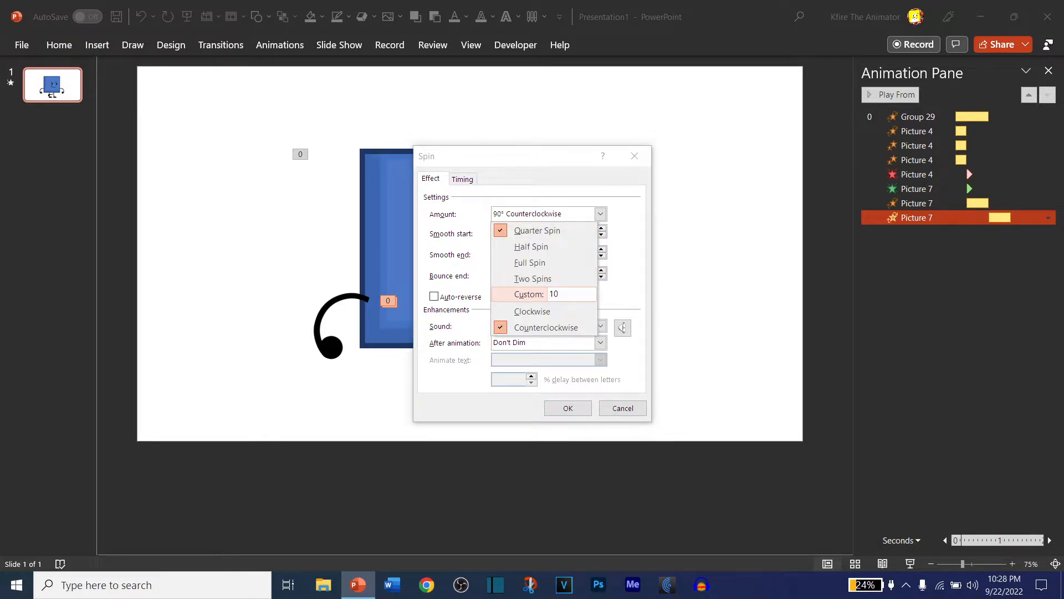
pyautogui.press('Return')
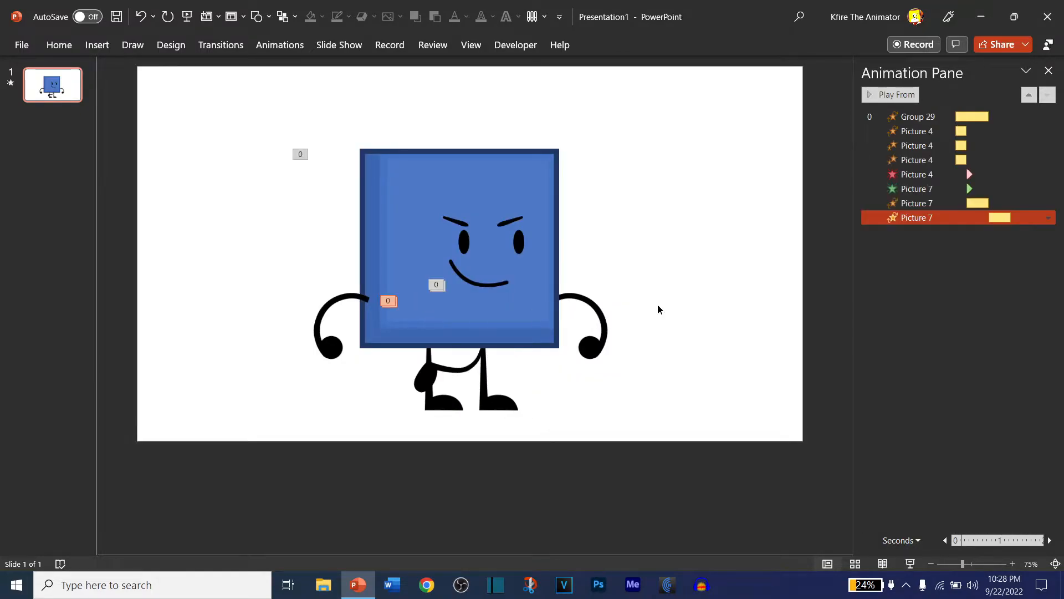
pyautogui.doubleClick(951, 216)
pyautogui.click(602, 214)
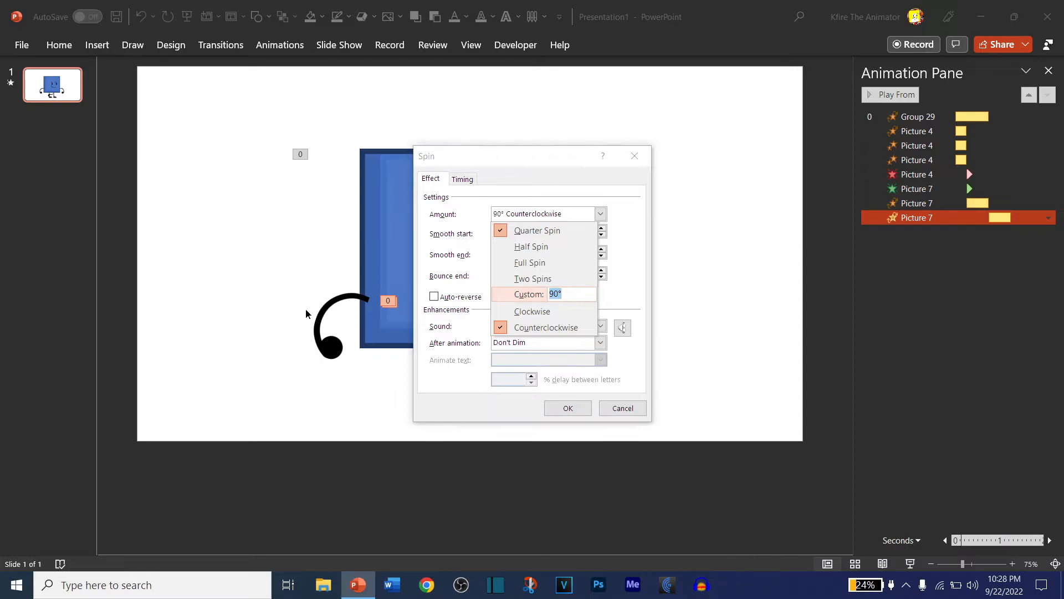
pyautogui.write('70')
pyautogui.press('Return')
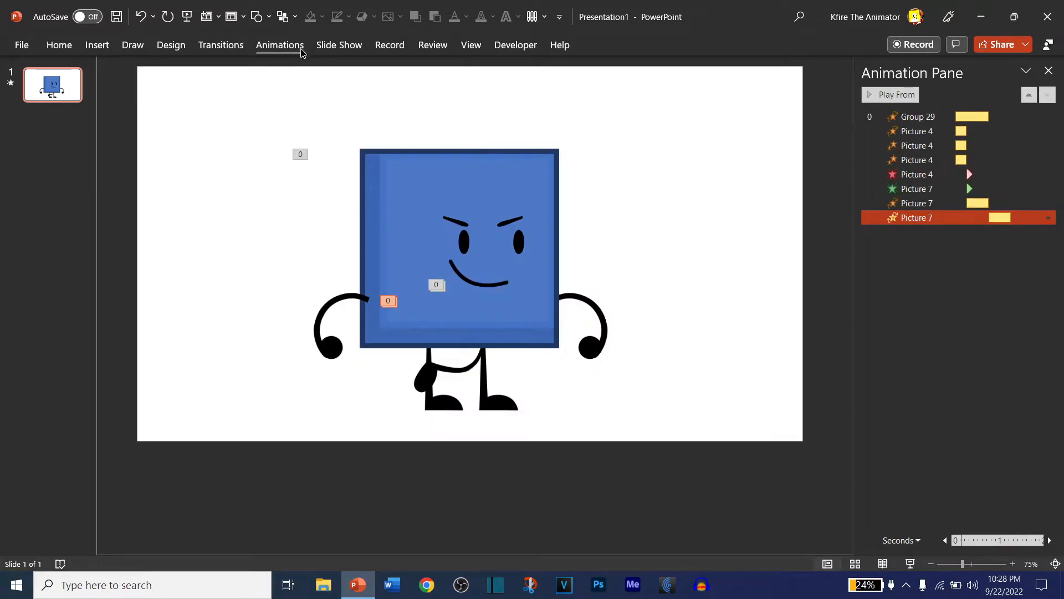
# - Shorten the curved leg's last spin to 0.25 seconds and play the whole animation
pyautogui.click(304, 54)
pyautogui.click(949, 253)
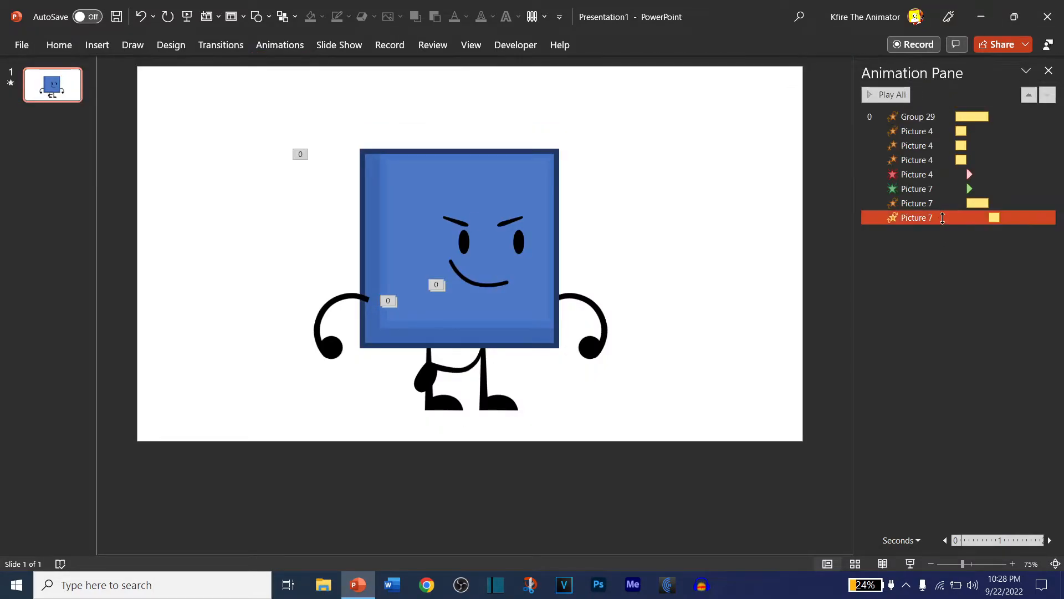
pyautogui.doubleClick(943, 218)
pyautogui.click(462, 179)
pyautogui.click(431, 178)
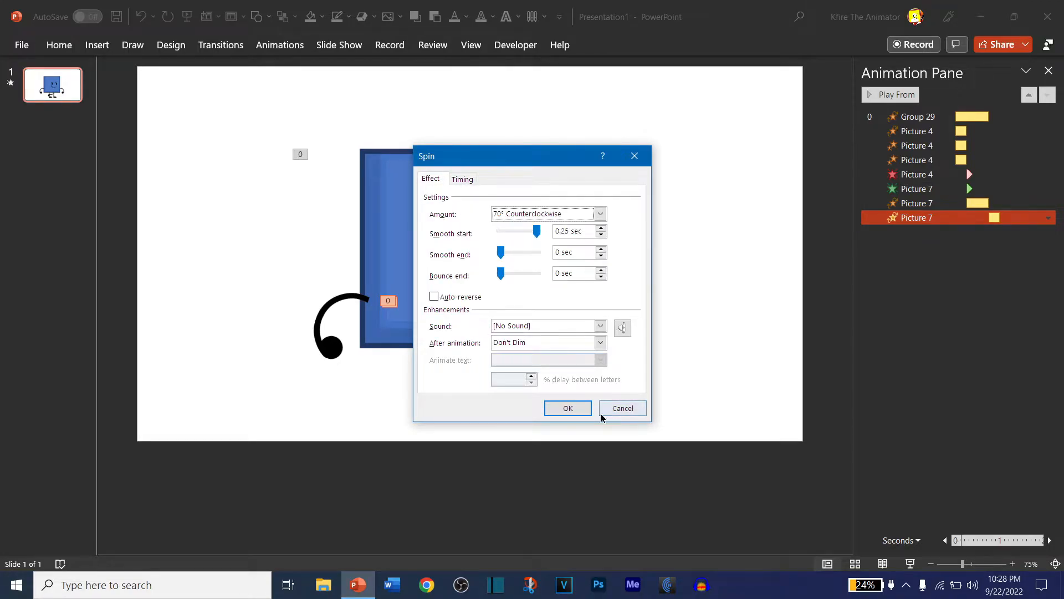
pyautogui.click(587, 408)
pyautogui.click(979, 281)
pyautogui.click(877, 96)
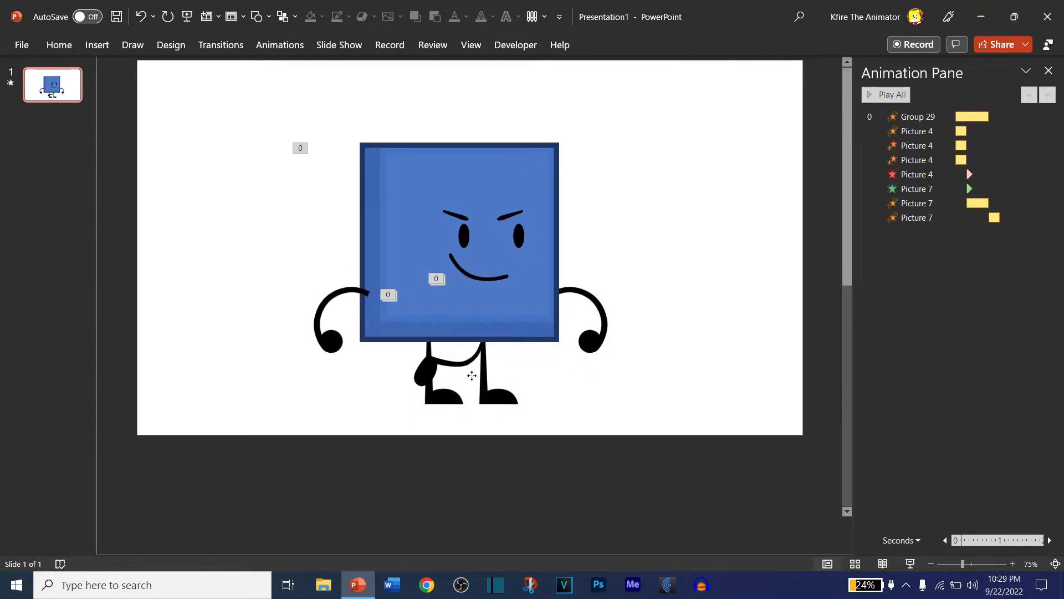
# - Set the curved leg's last spin to a custom amount of 45°
pyautogui.doubleClick(942, 217)
pyautogui.click(600, 214)
pyautogui.click(569, 297)
pyautogui.write('45')
pyautogui.press('Return')
pyautogui.press('Return')
# - Select only the curved leg picture and add a Grow/Shrink effect to it
pyautogui.click(181, 253)
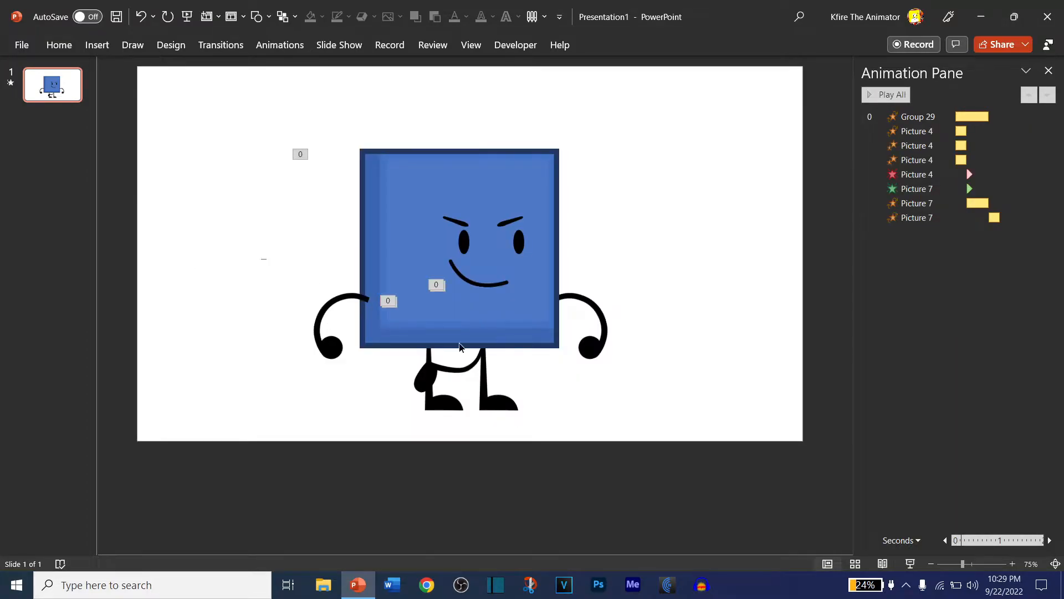
pyautogui.moveTo(261, 259); pyautogui.dragTo(662, 416)
pyautogui.keyDown('shift'); pyautogui.click(413, 410); pyautogui.keyUp('shift')
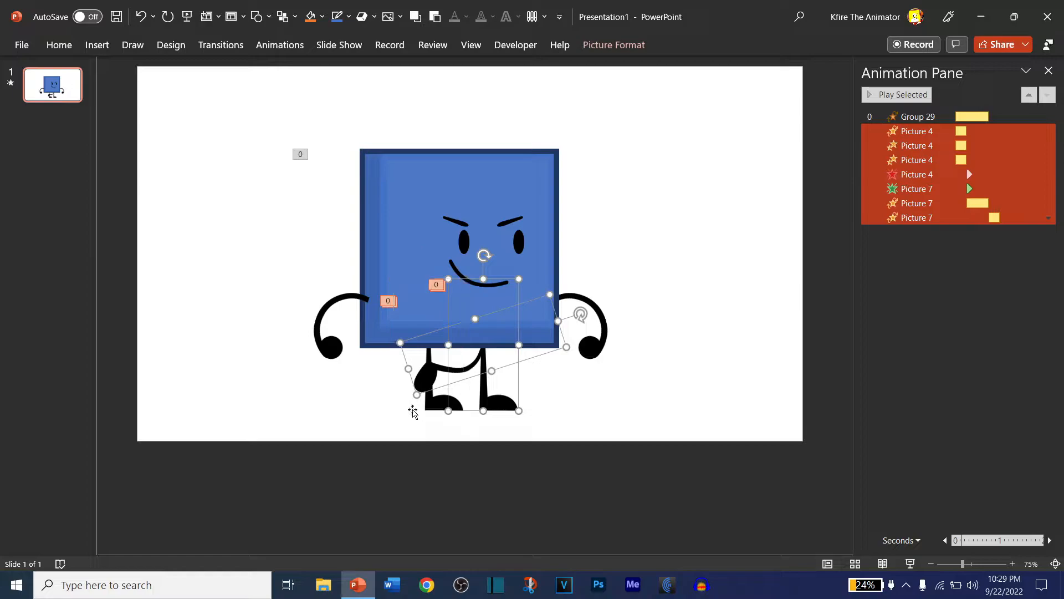
pyautogui.keyDown('shift'); pyautogui.click(446, 413); pyautogui.keyUp('shift')
pyautogui.click(280, 44)
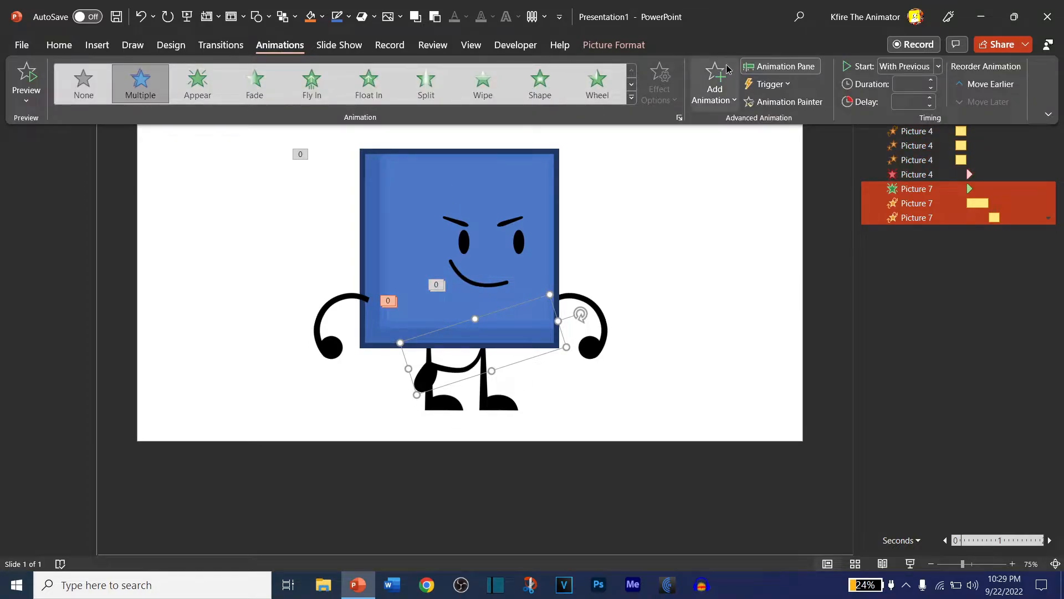
pyautogui.click(713, 82)
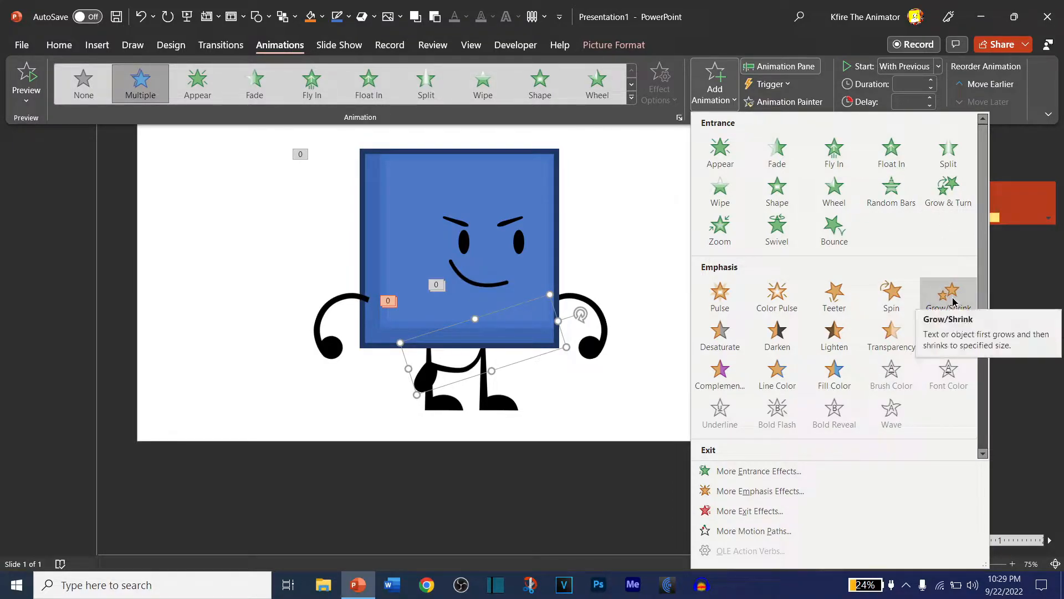
pyautogui.click(939, 302)
# - Set the Grow/Shrink effect to start With Previous with a 0.25 second duration and a 0.75 second delay
pyautogui.click(938, 66)
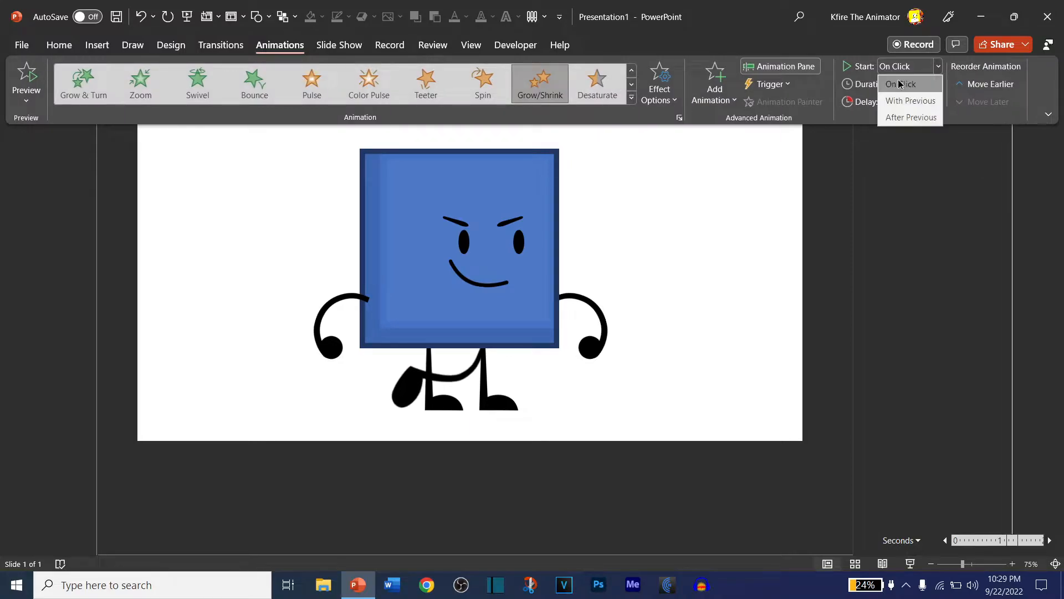
pyautogui.click(904, 94)
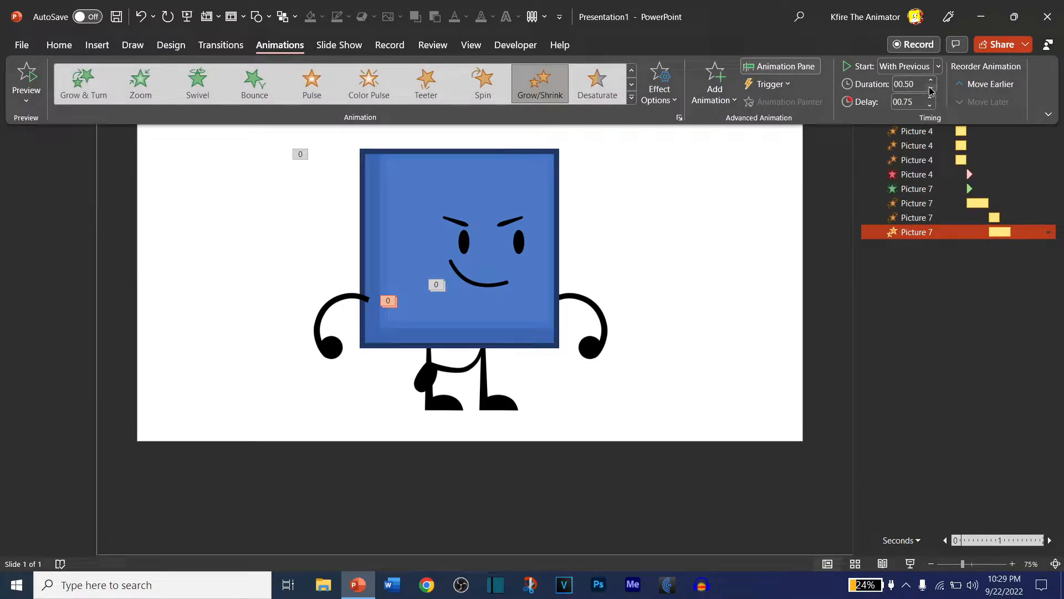
pyautogui.click(979, 218)
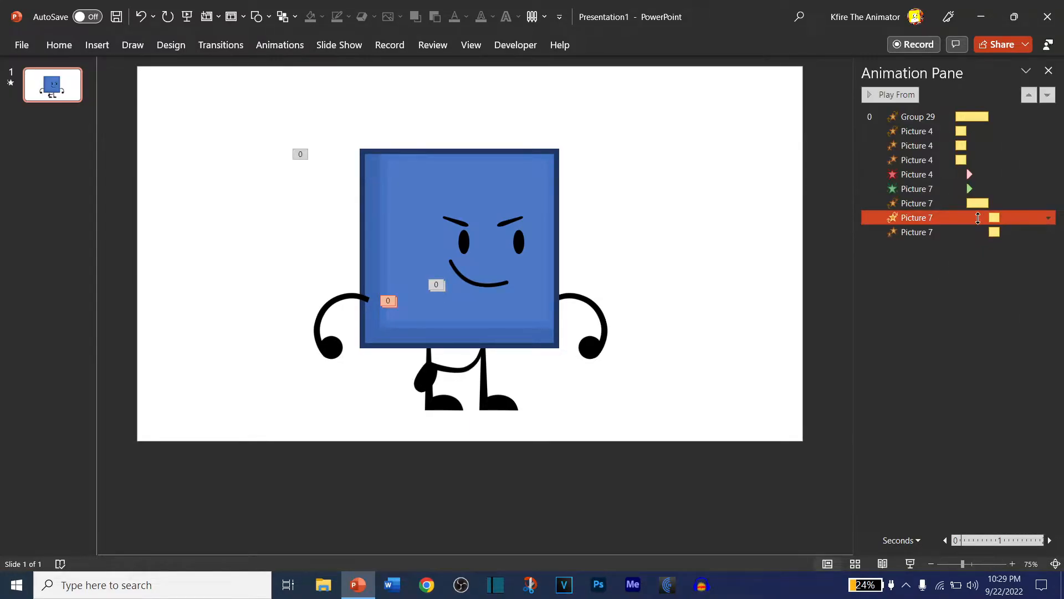
pyautogui.keyDown('shift'); pyautogui.click(935, 232); pyautogui.keyUp('shift')
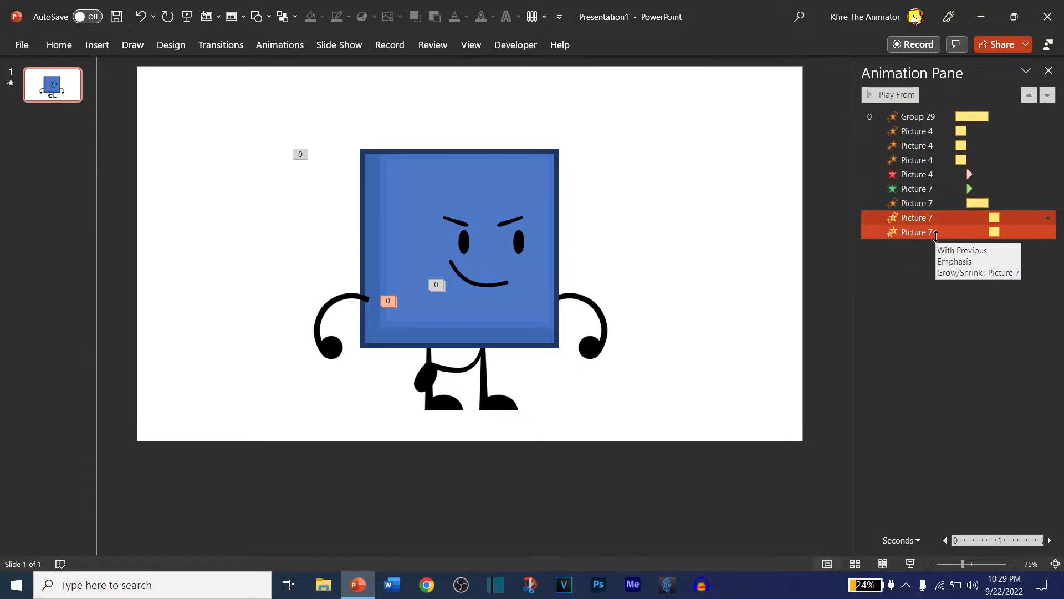
# - Give the Grow/Shrink effect a 0.25 sec smooth start and make it scale horizontally only
pyautogui.doubleClick(929, 232)
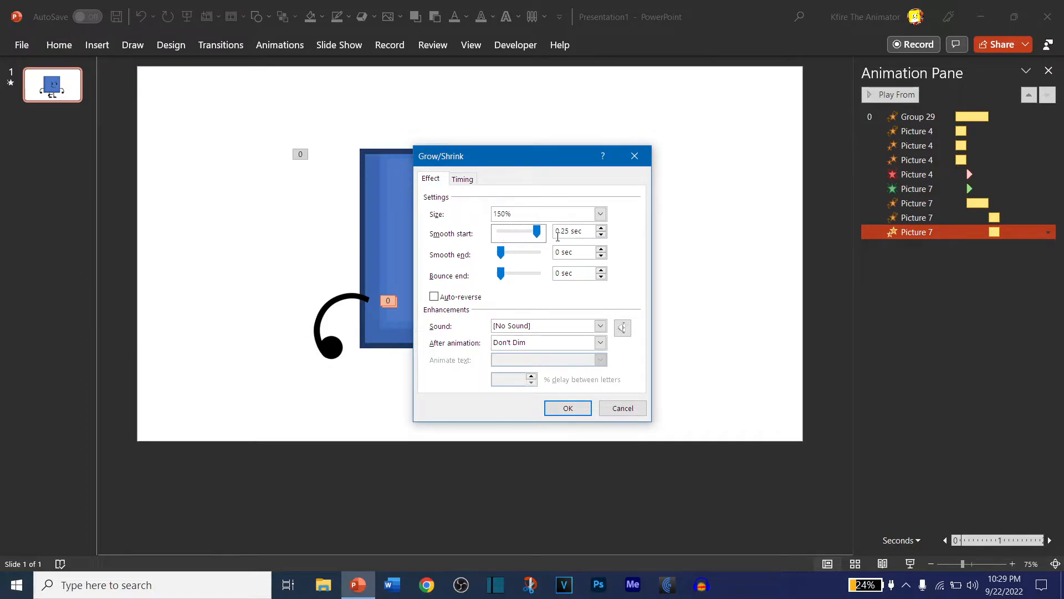
pyautogui.click(603, 216)
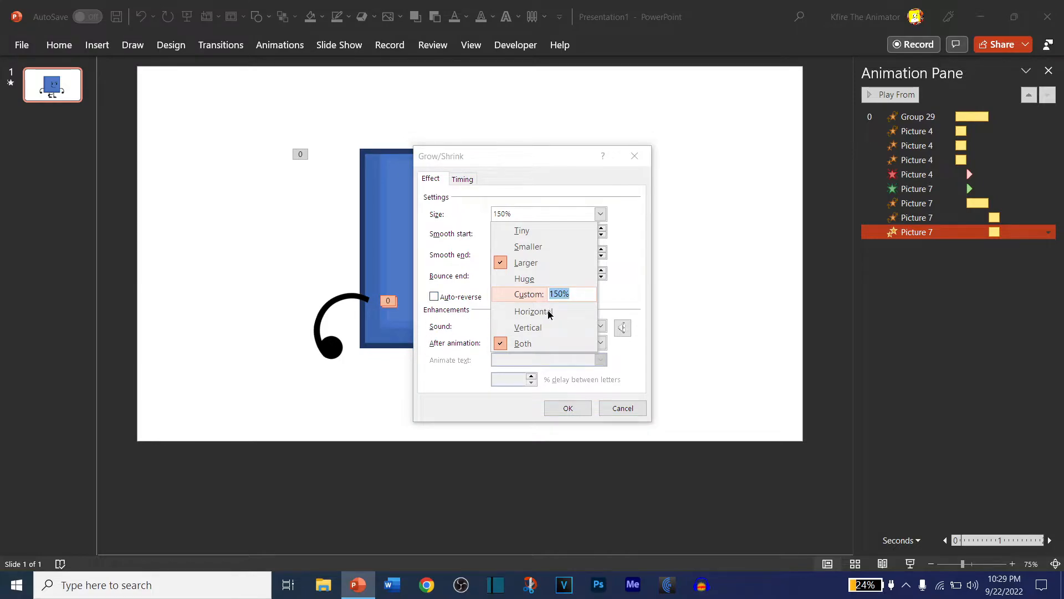
pyautogui.click(550, 313)
pyautogui.click(601, 215)
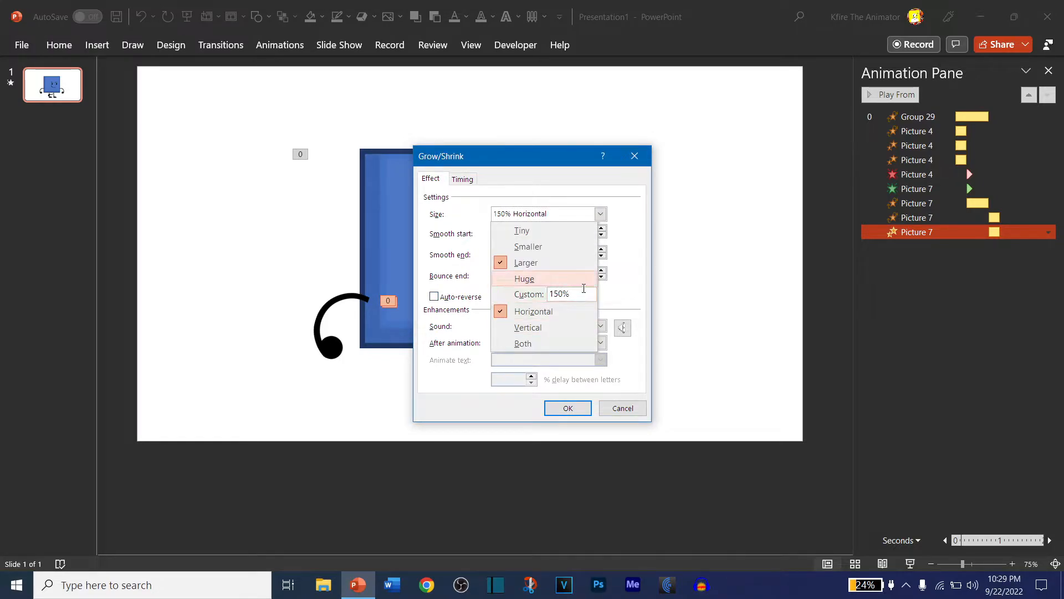
pyautogui.click(543, 338)
pyautogui.click(568, 409)
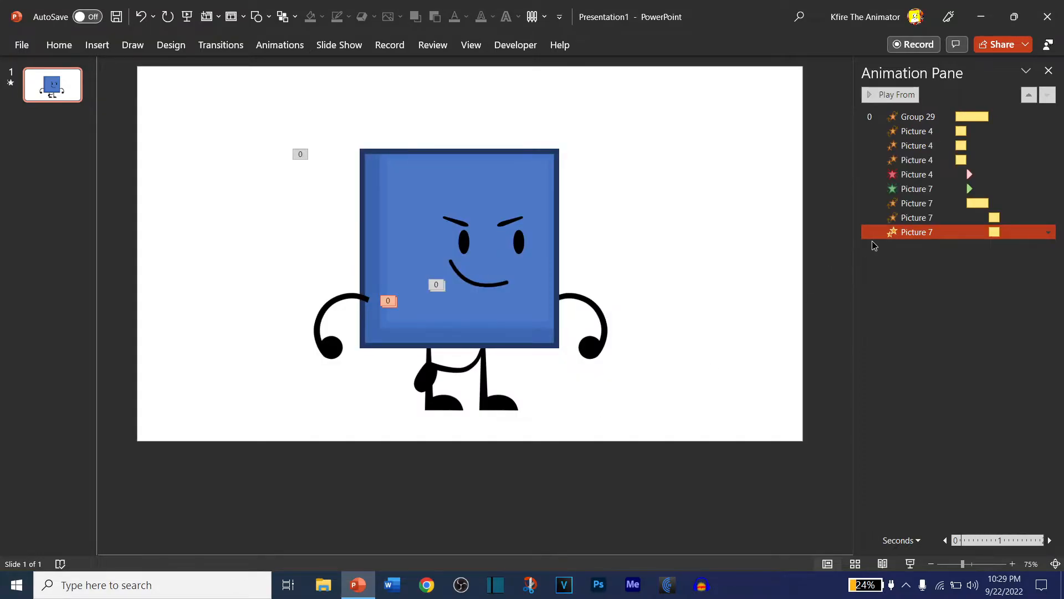
# - Enter a custom horizontal size for the curved leg's Grow/Shrink effect
pyautogui.doubleClick(909, 232)
pyautogui.click(600, 214)
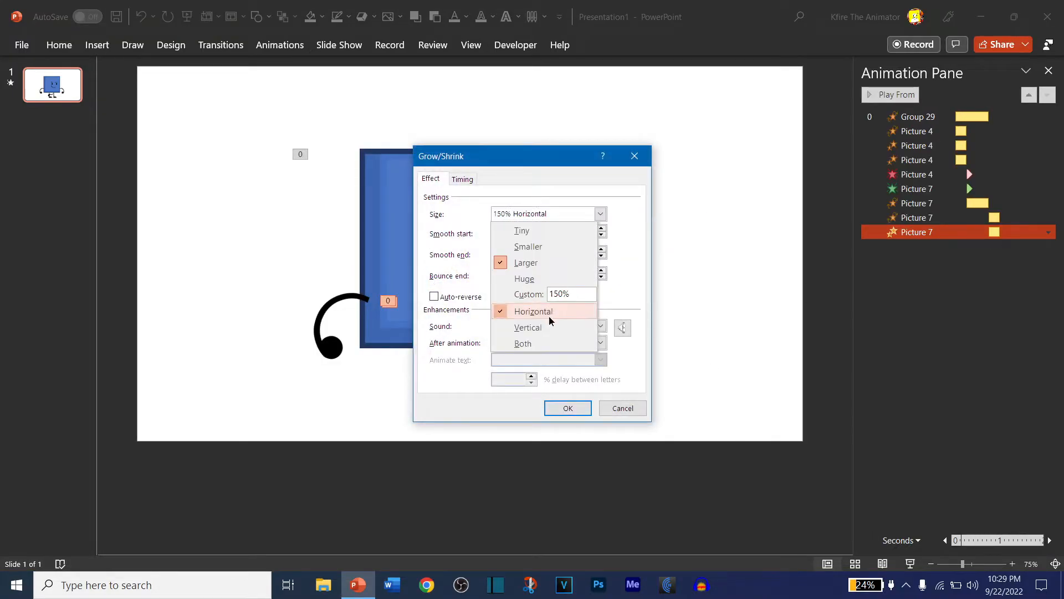
pyautogui.click(565, 294)
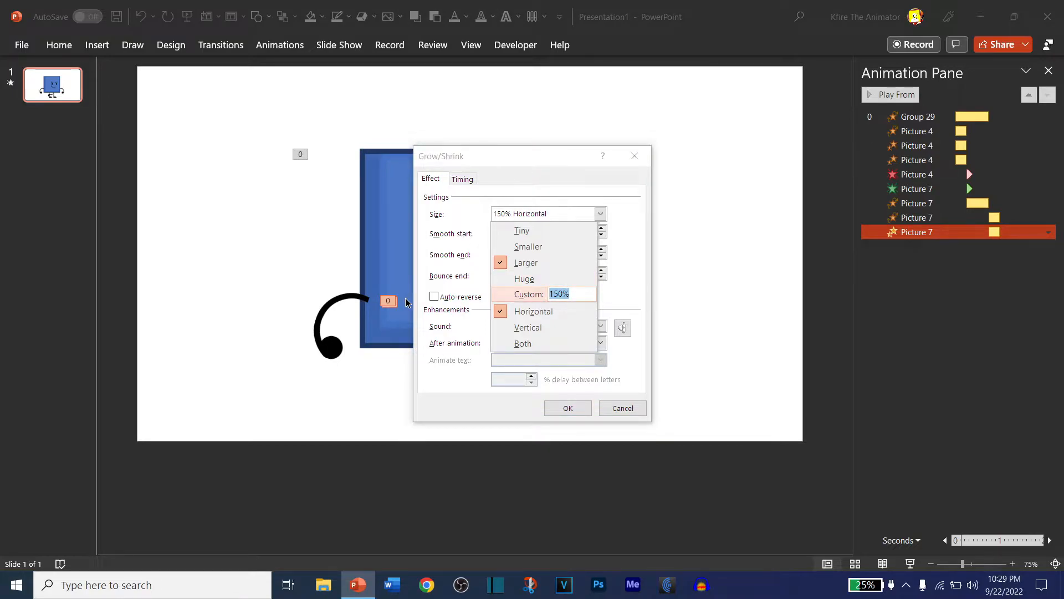
pyautogui.press('Return')
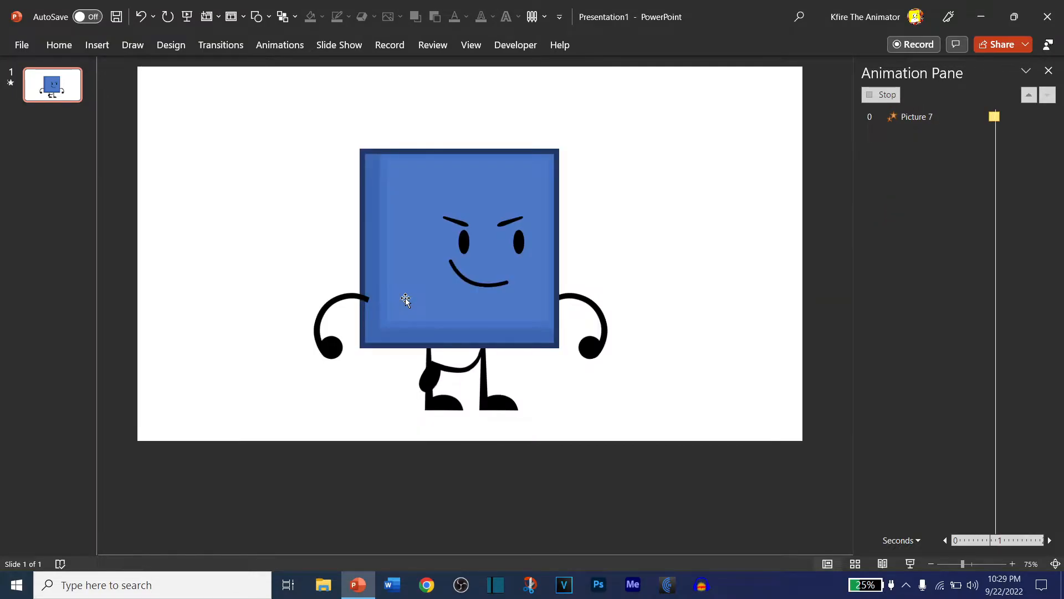
# - Add a second Grow/Shrink effect to the curved leg picture
pyautogui.click(287, 47)
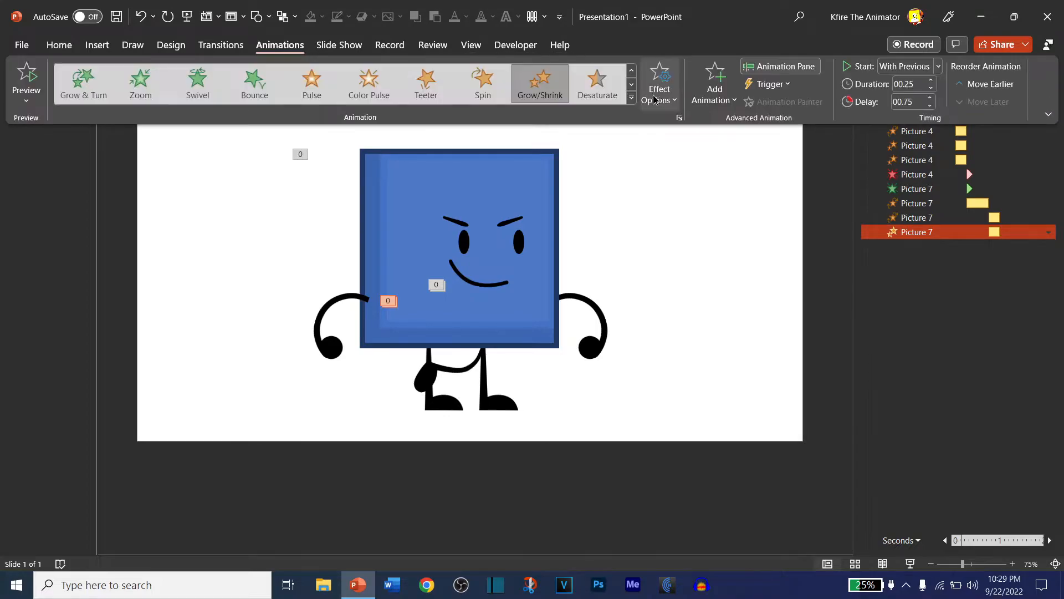
pyautogui.click(660, 83)
pyautogui.click(715, 83)
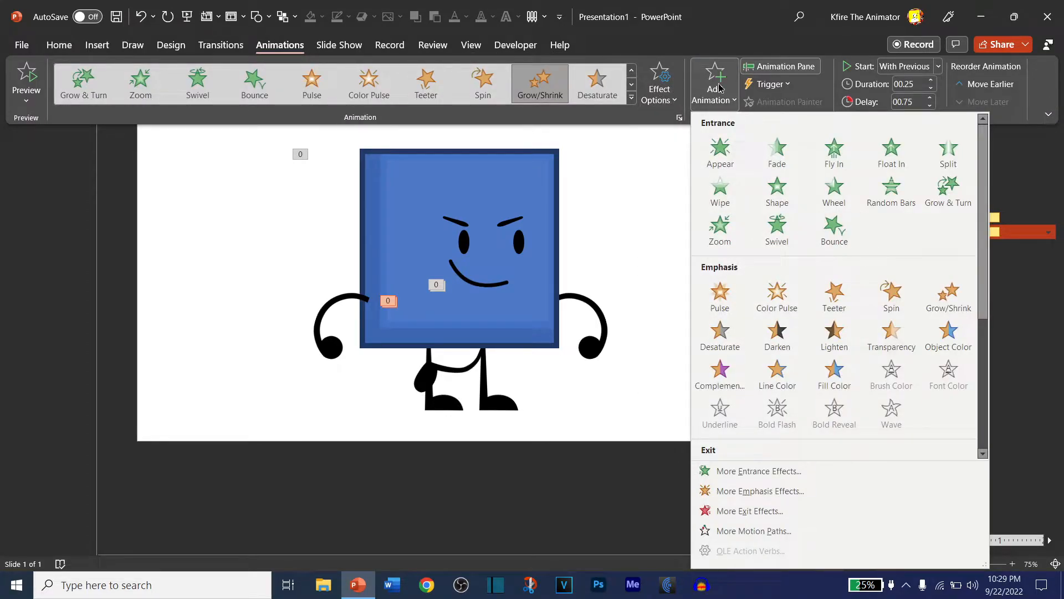
pyautogui.click(965, 293)
pyautogui.click(271, 48)
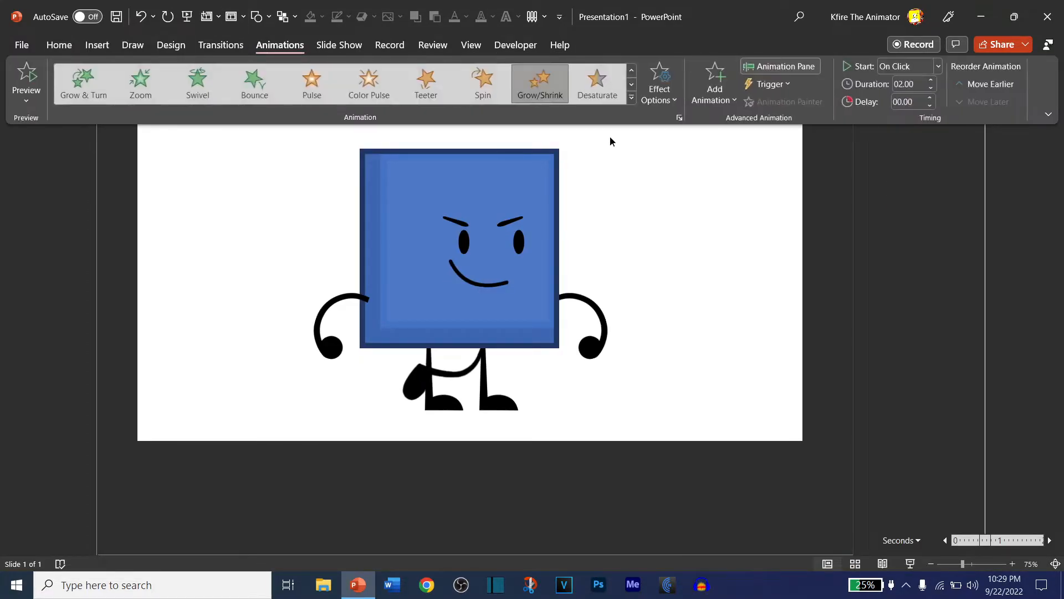
# - Make the new Grow/Shrink effect scale vertically and start With Previous, with a 0.25 second duration and 0.75 second delay
pyautogui.click(667, 99)
pyautogui.click(672, 182)
pyautogui.click(667, 88)
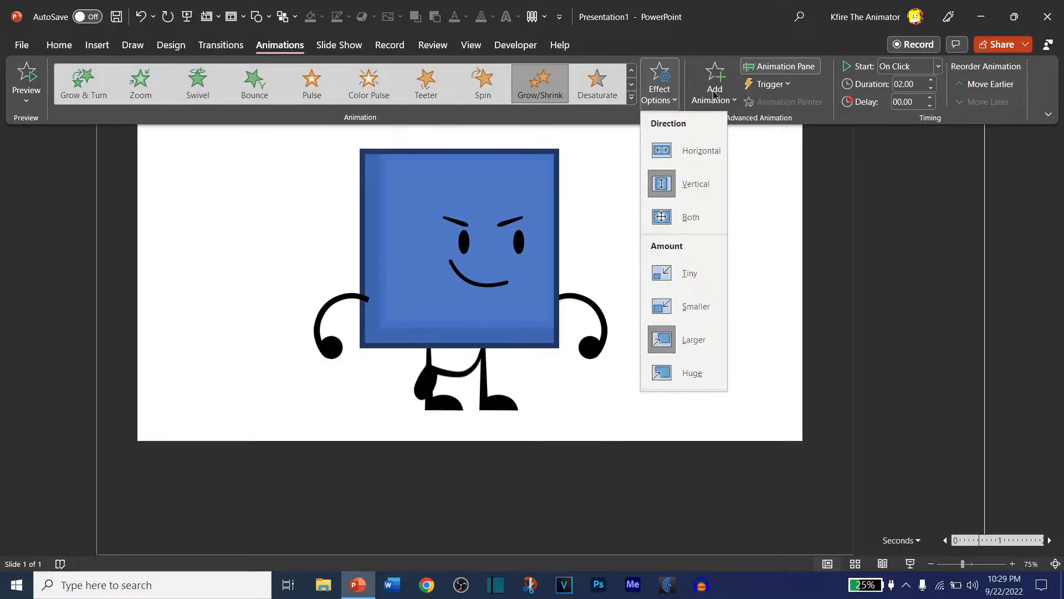
pyautogui.click(927, 66)
pyautogui.click(915, 102)
pyautogui.click(932, 88)
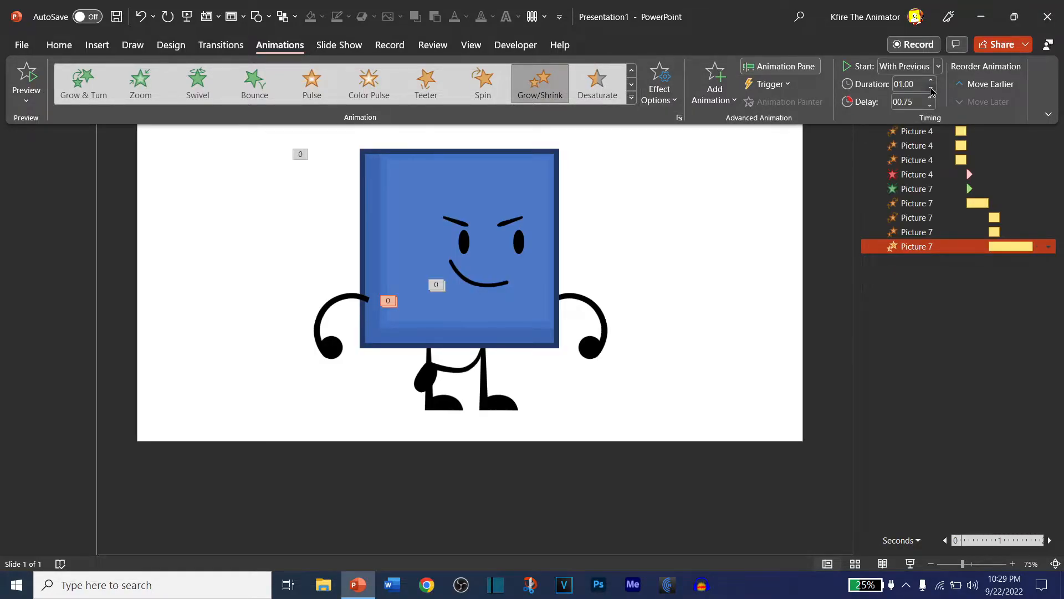
pyautogui.click(978, 288)
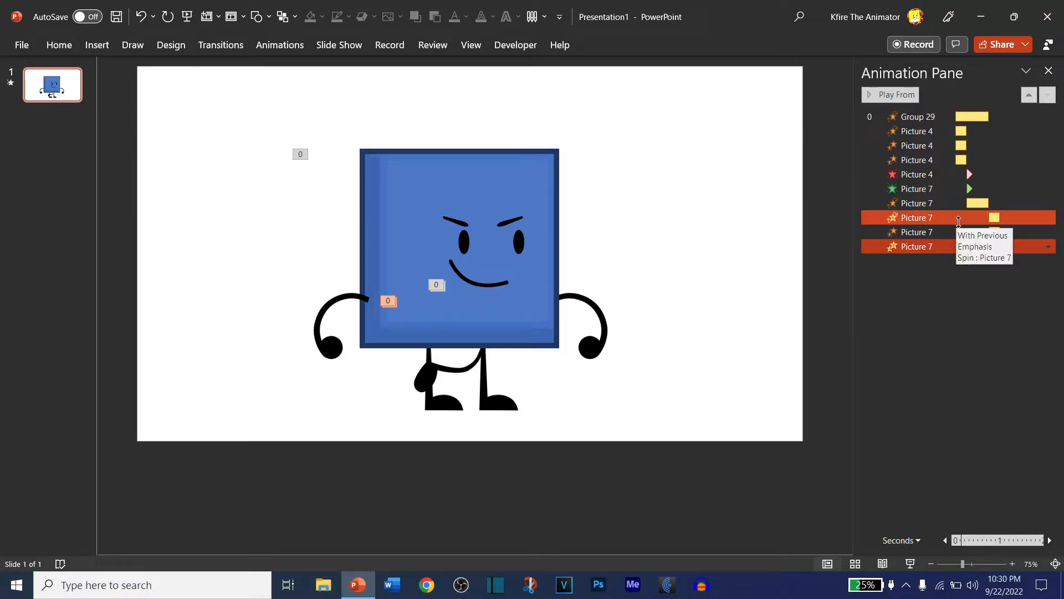
# - Give the vertical Grow/Shrink effect a 0.25 sec smooth start and a custom size of 110%, and play the animation
pyautogui.doubleClick(950, 248)
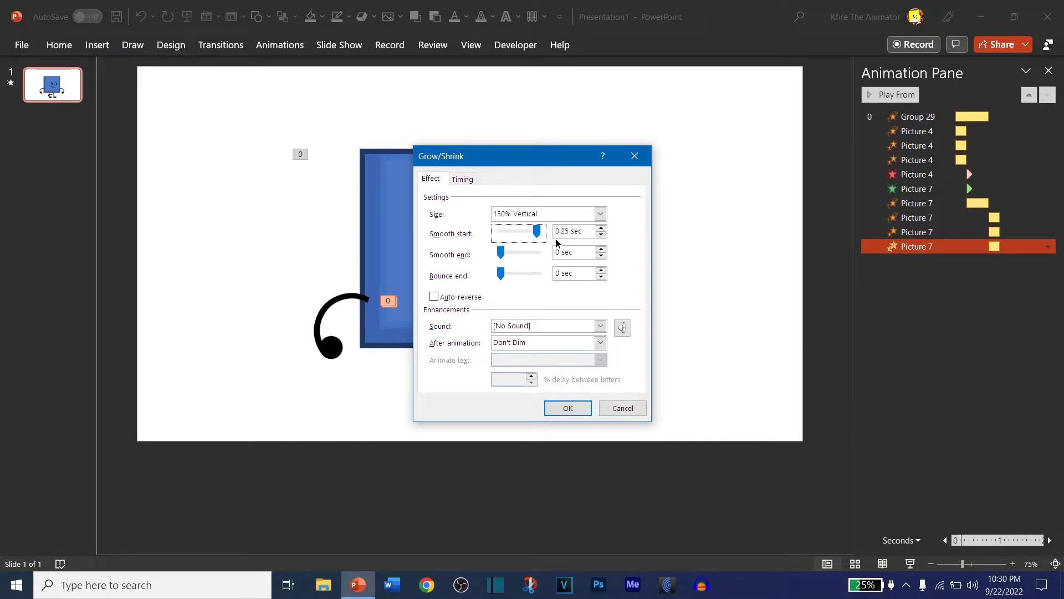
pyautogui.click(592, 215)
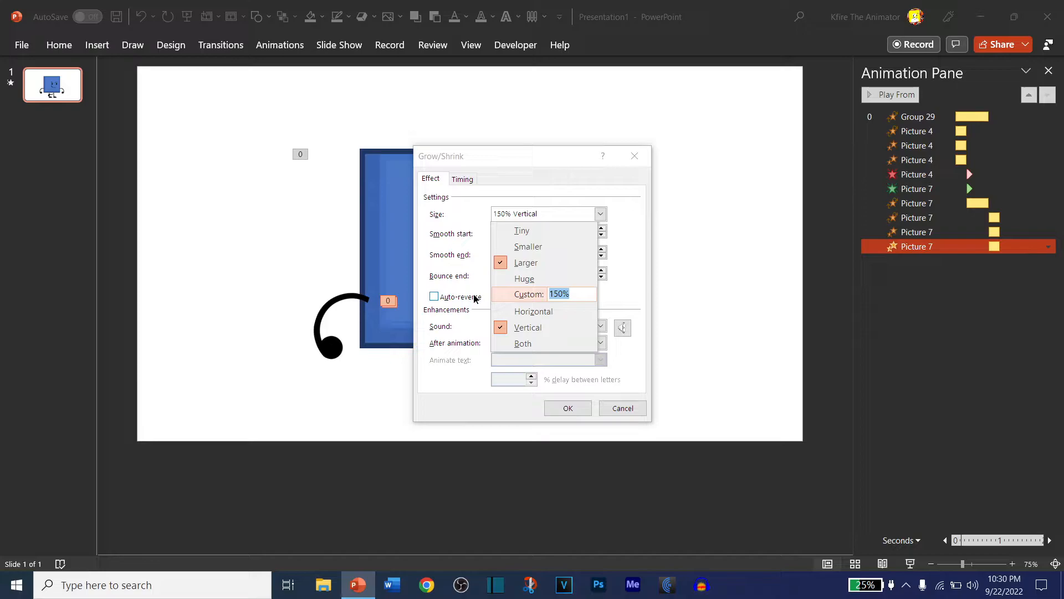
pyautogui.write('110')
pyautogui.press('Return')
pyautogui.press('Return')
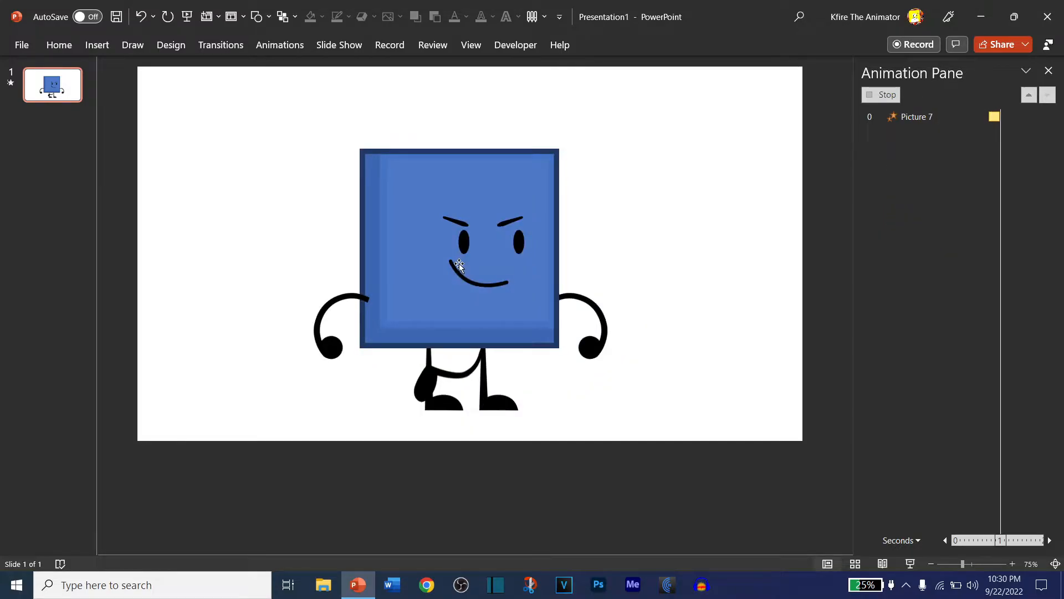
pyautogui.click(893, 95)
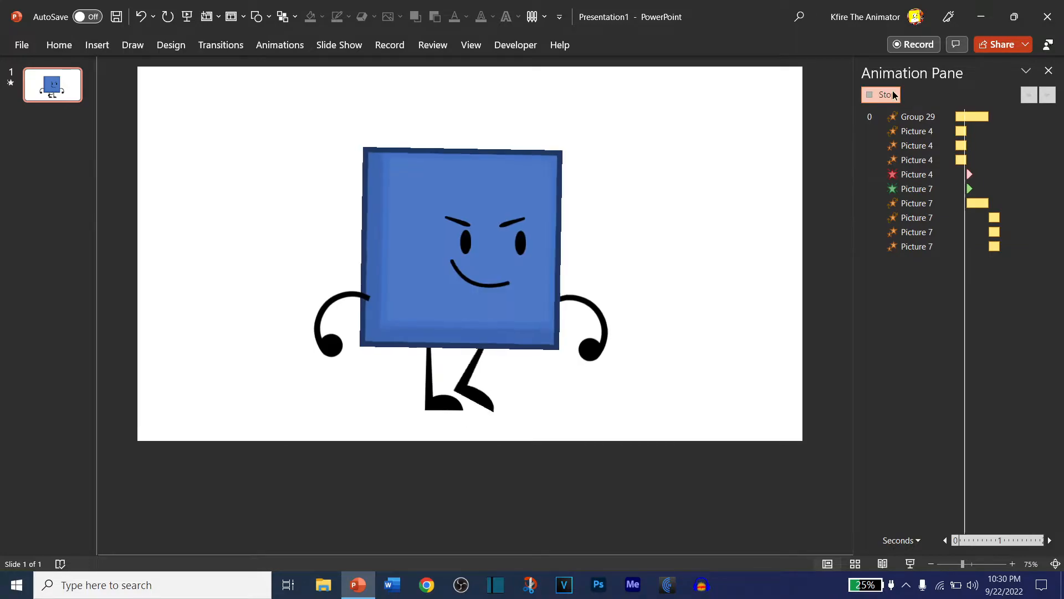
# - Add a second Spin effect to the body group and make it a counterclockwise quarter spin
pyautogui.click(500, 375)
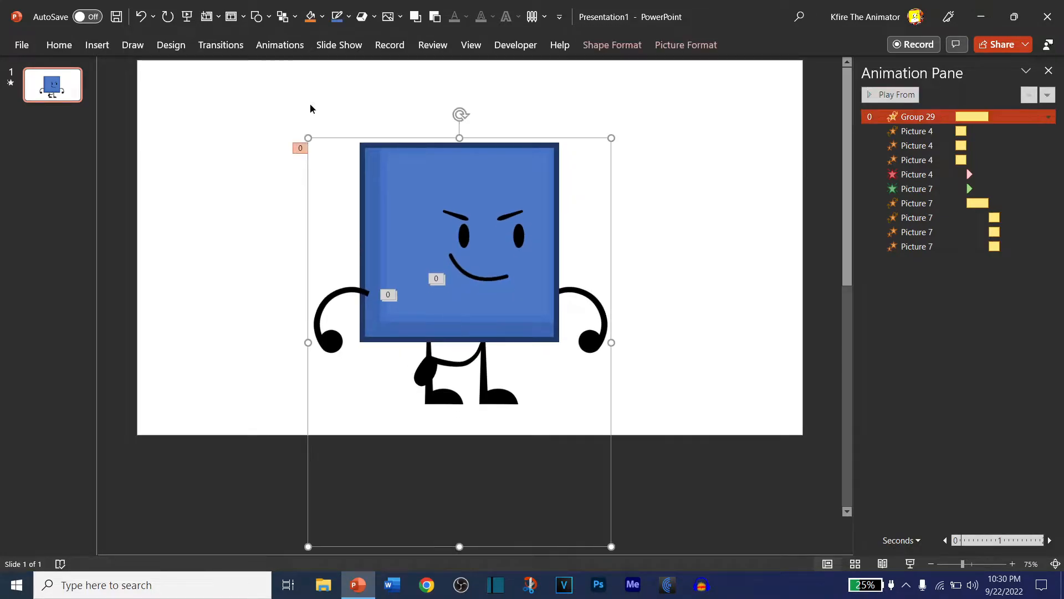
pyautogui.click(272, 44)
pyautogui.click(712, 84)
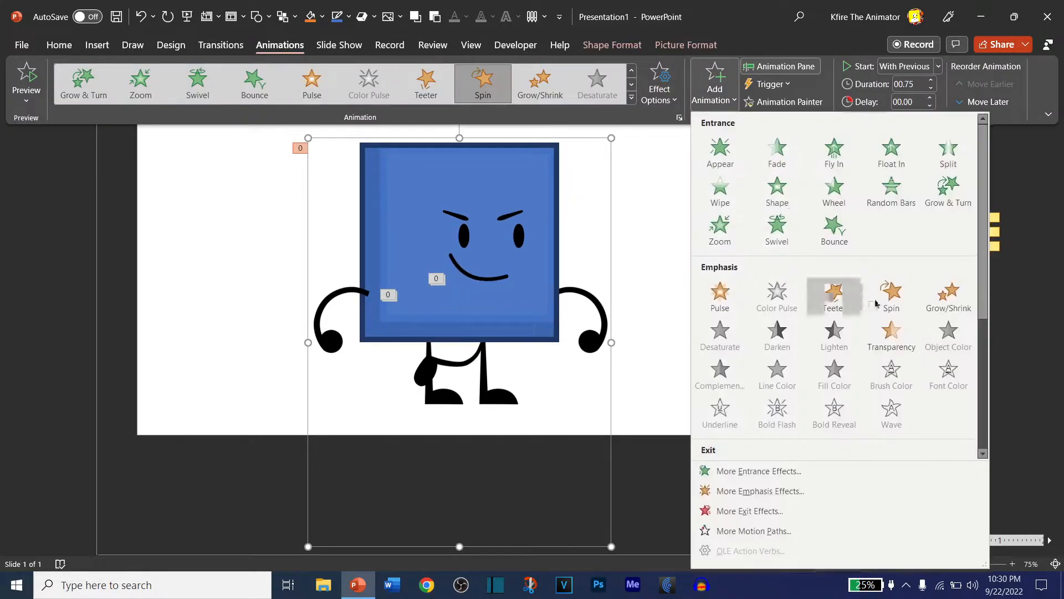
pyautogui.click(885, 295)
pyautogui.click(286, 47)
pyautogui.click(671, 90)
pyautogui.click(681, 183)
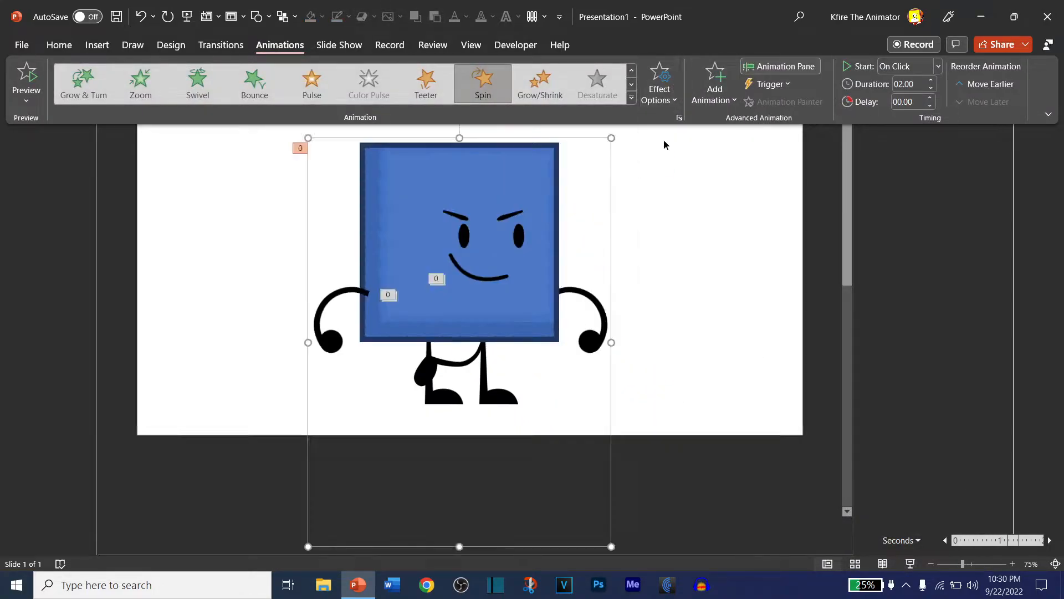
pyautogui.click(662, 91)
pyautogui.click(694, 238)
# - Start the body's new Spin With Previous, with 0.5 second duration, 0.75 second delay and 0.5 sec smooth start
pyautogui.click(938, 67)
pyautogui.click(928, 101)
pyautogui.tripleClick(931, 96)
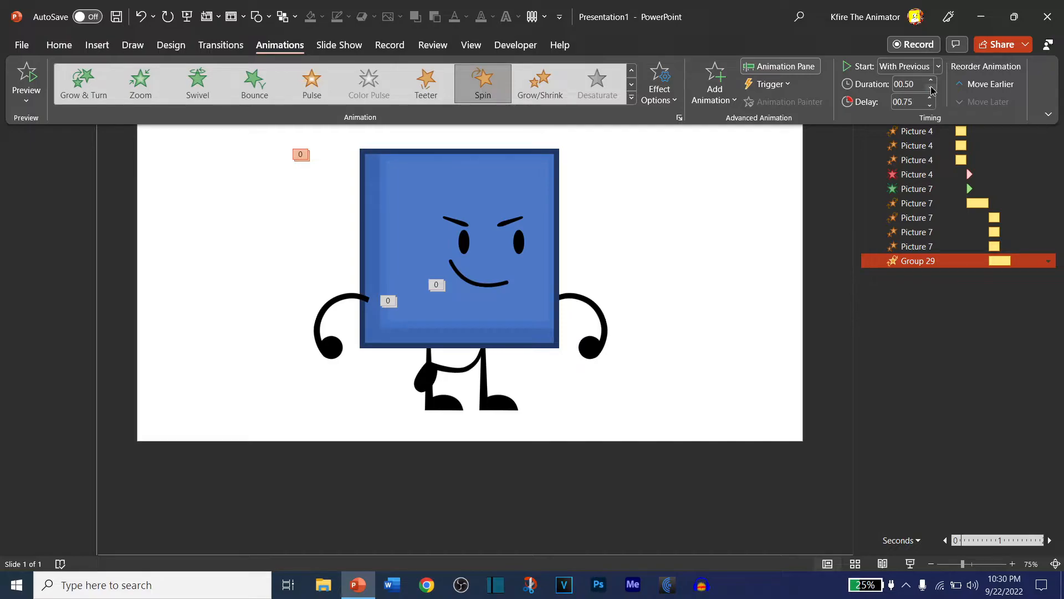
pyautogui.click(950, 325)
pyautogui.doubleClick(881, 265)
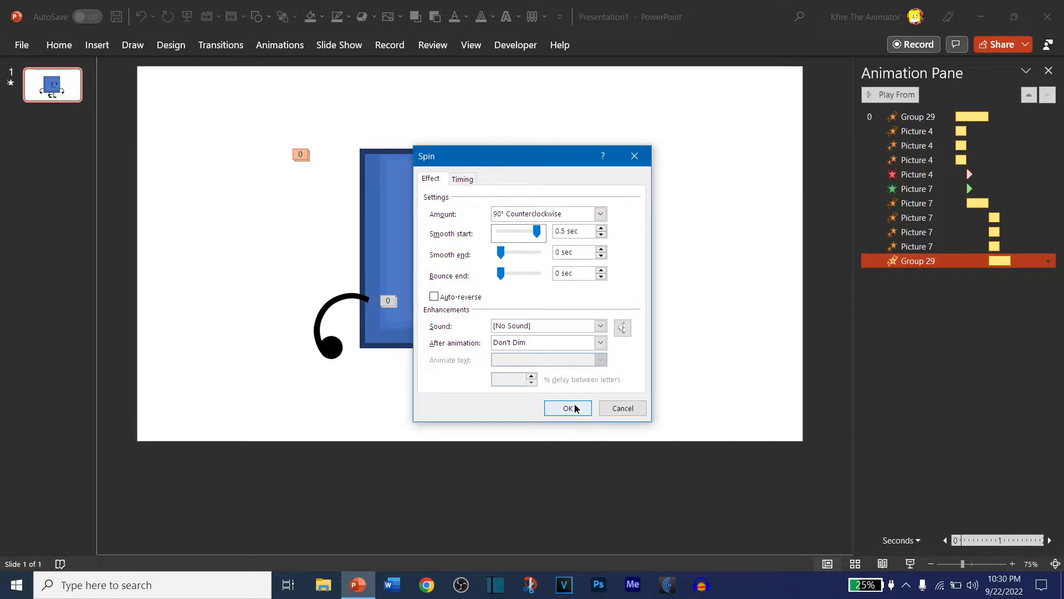
pyautogui.click(568, 408)
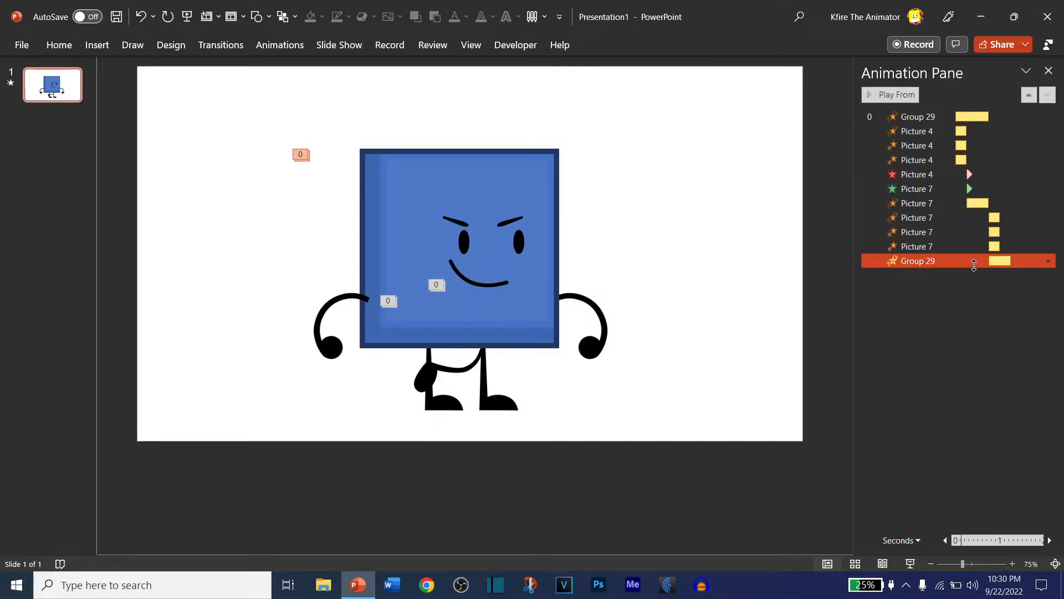
# - Move the new body Spin directly below the group's first effect and set its duration and delay to 0.75 seconds each
pyautogui.moveTo(958, 114); pyautogui.dragTo(959, 123)
pyautogui.click(280, 45)
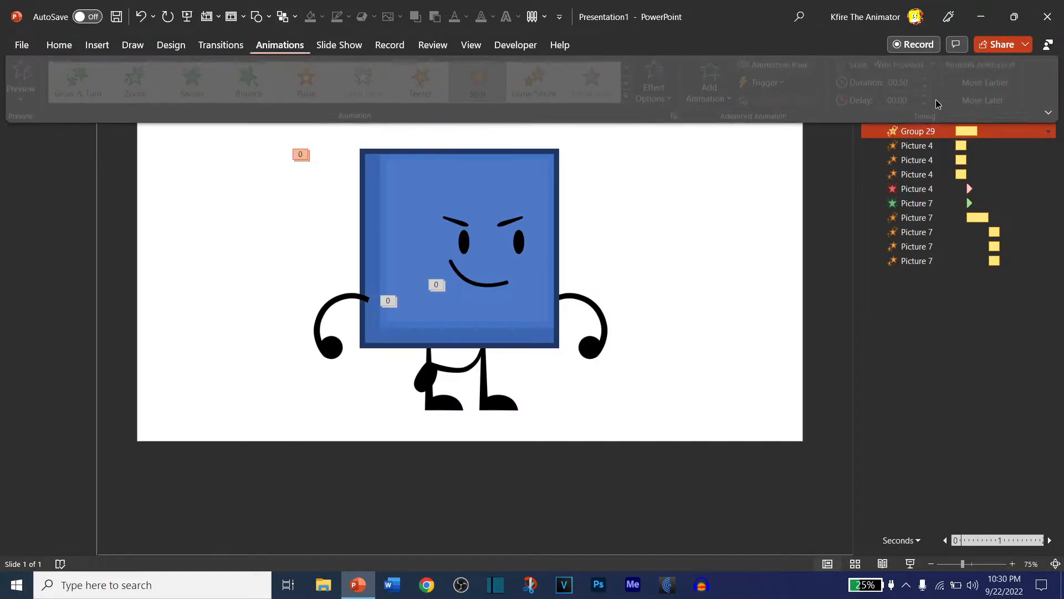
pyautogui.click(967, 364)
pyautogui.click(280, 46)
pyautogui.click(931, 82)
pyautogui.click(936, 203)
pyautogui.click(962, 117)
pyautogui.click(963, 128)
# - Set the second body Spin to 10° counterclockwise, with a 0.25 sec smooth start and 0.5 sec smooth end
pyautogui.doubleClick(945, 131)
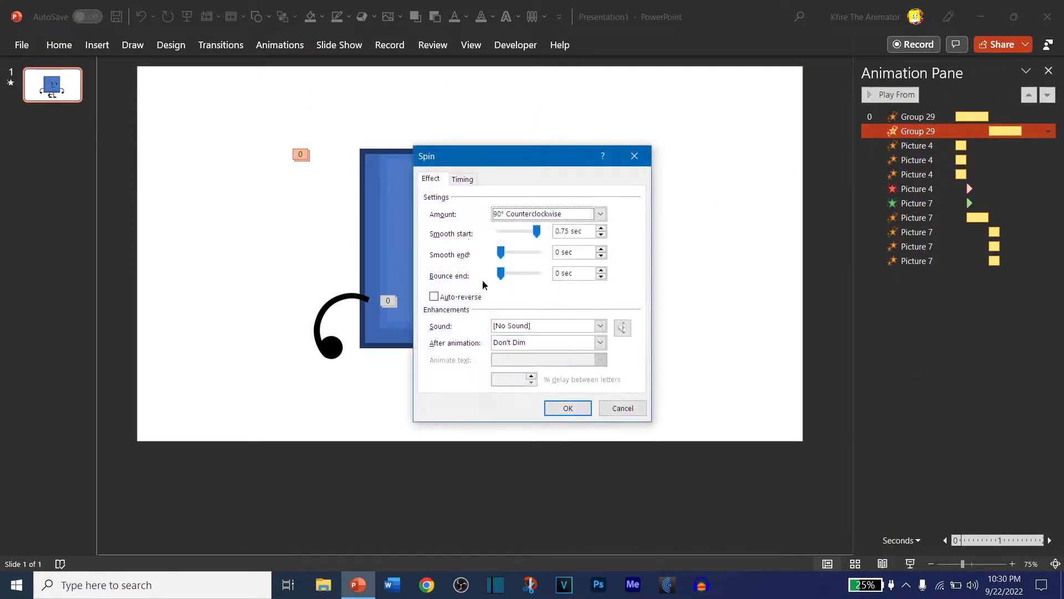
pyautogui.moveTo(500, 253); pyautogui.dragTo(537, 253)
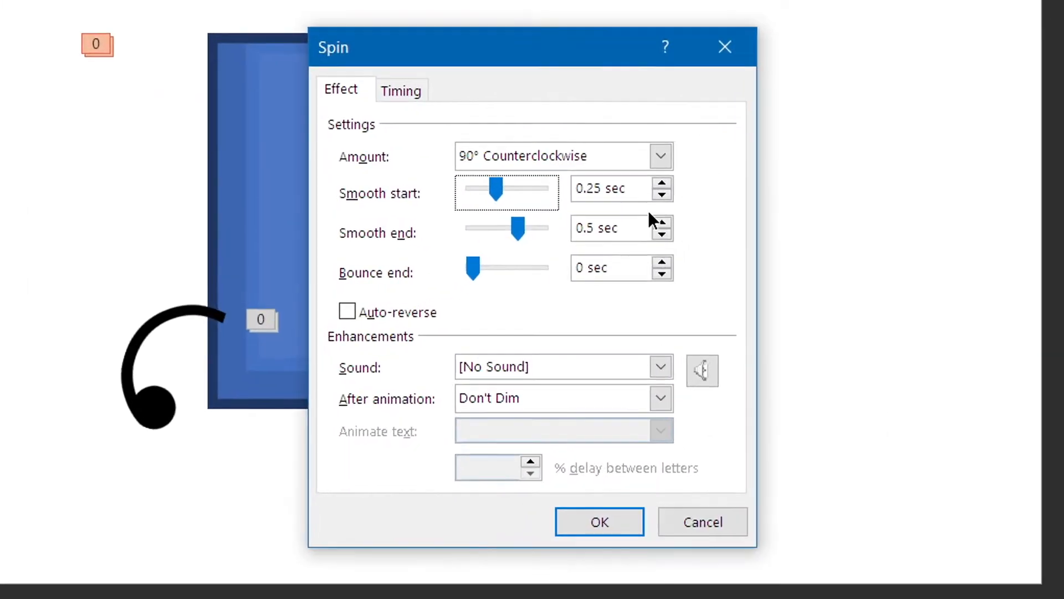
pyautogui.click(601, 214)
pyautogui.moveTo(581, 301); pyautogui.dragTo(331, 319)
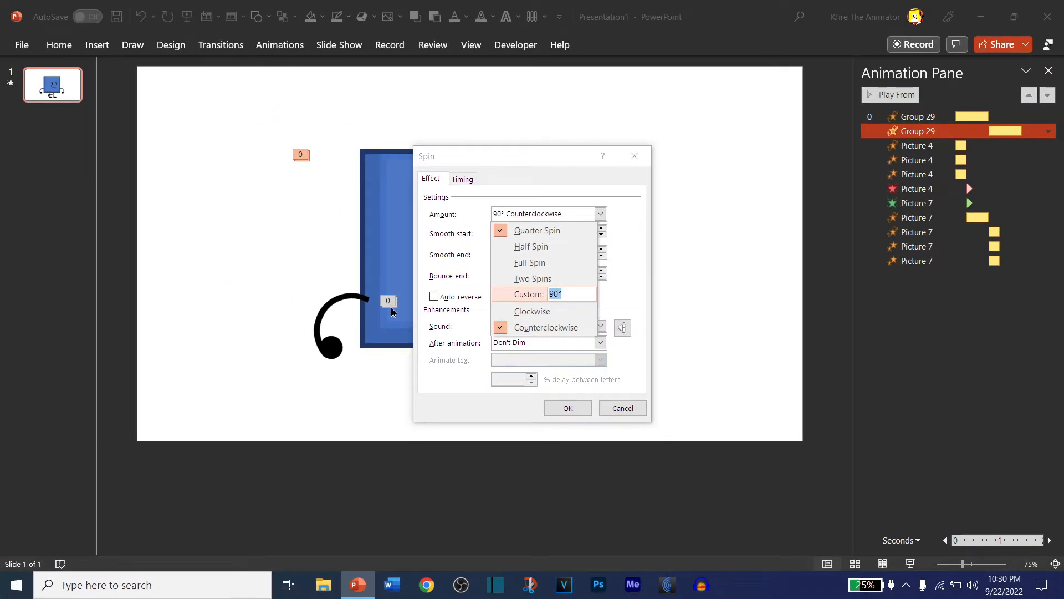
pyautogui.press('Return')
pyautogui.press('Return')
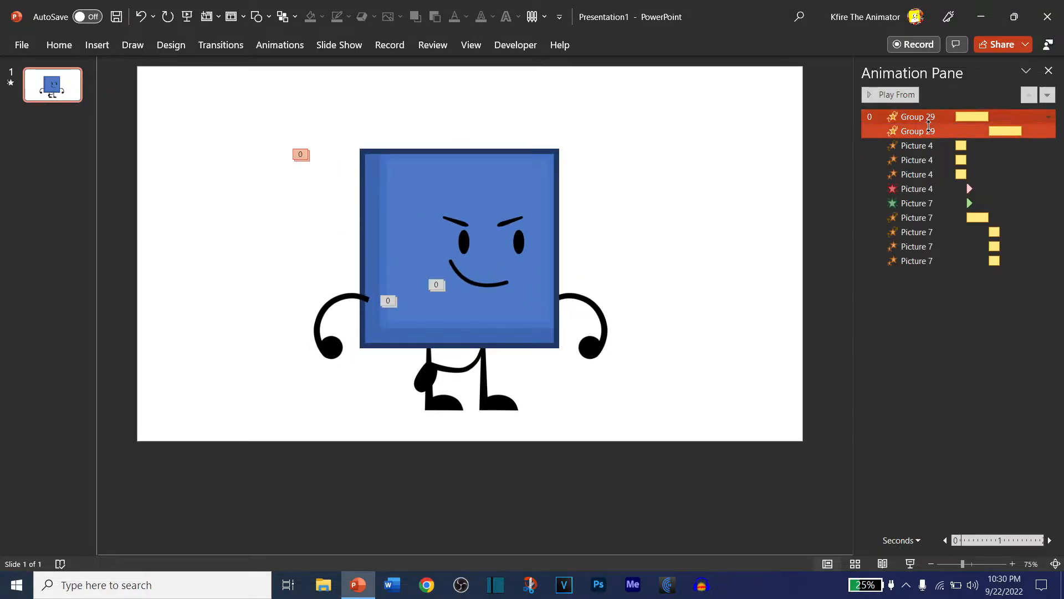
# - Enter a new custom counterclockwise angle for the second body Spin and play the whole animation
pyautogui.doubleClick(930, 129)
pyautogui.click(600, 214)
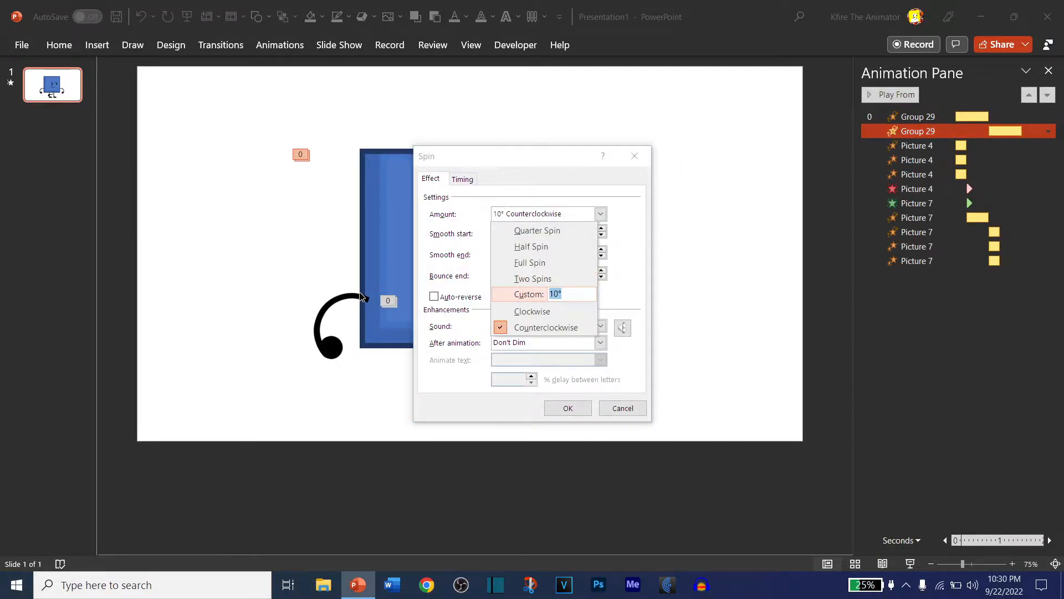
pyautogui.press('Return')
pyautogui.press('Return')
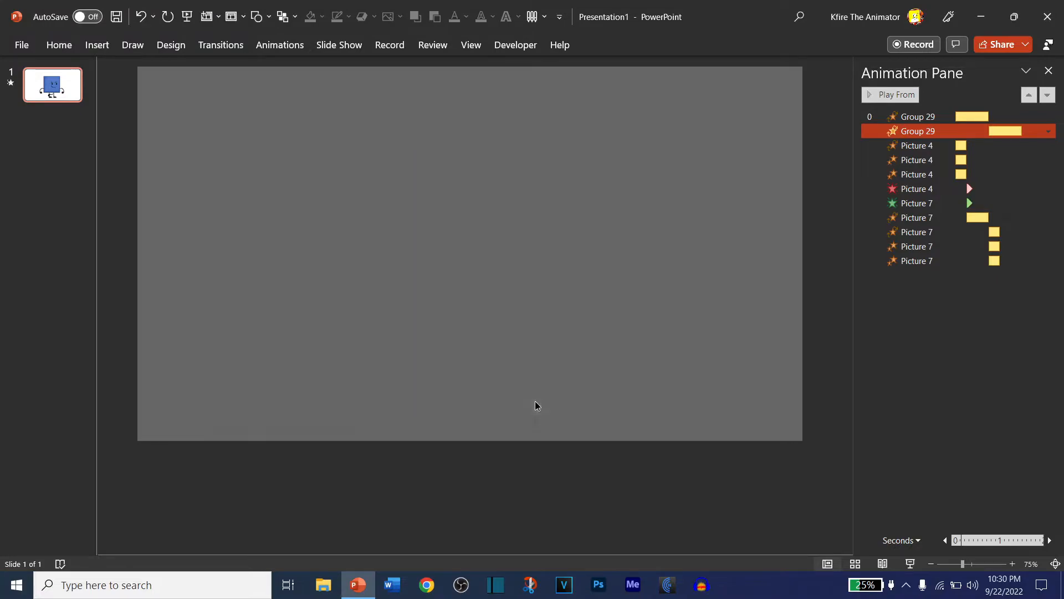
pyautogui.click(932, 404)
pyautogui.click(892, 94)
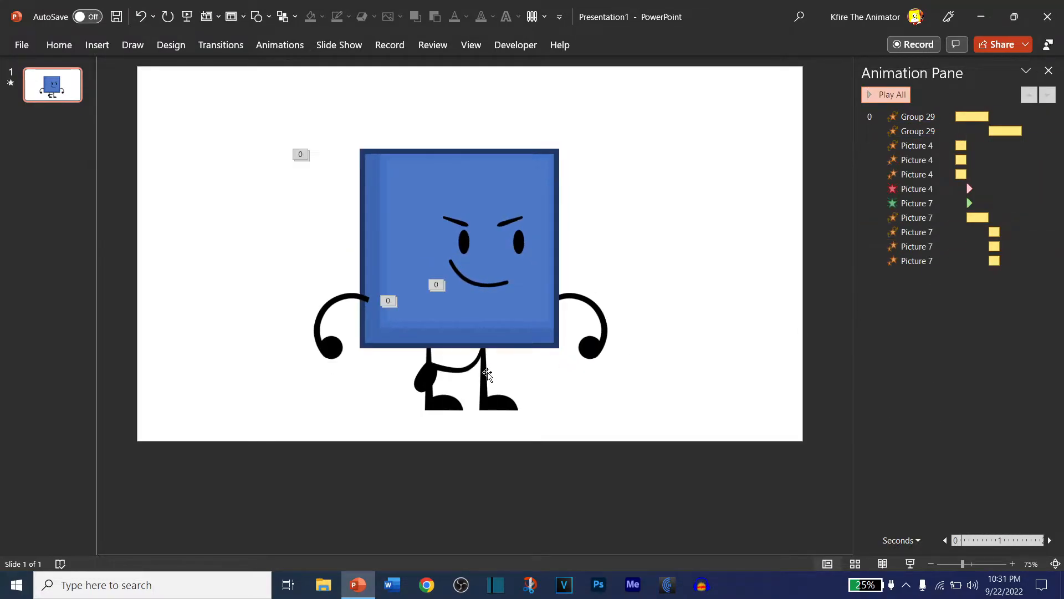
# - Add a Disappear exit effect to the curved leg picture
pyautogui.click(486, 371)
pyautogui.moveTo(233, 261); pyautogui.dragTo(658, 401)
pyautogui.keyDown('ctrl'); pyautogui.scroll(5, 432, 322); pyautogui.keyUp('ctrl')
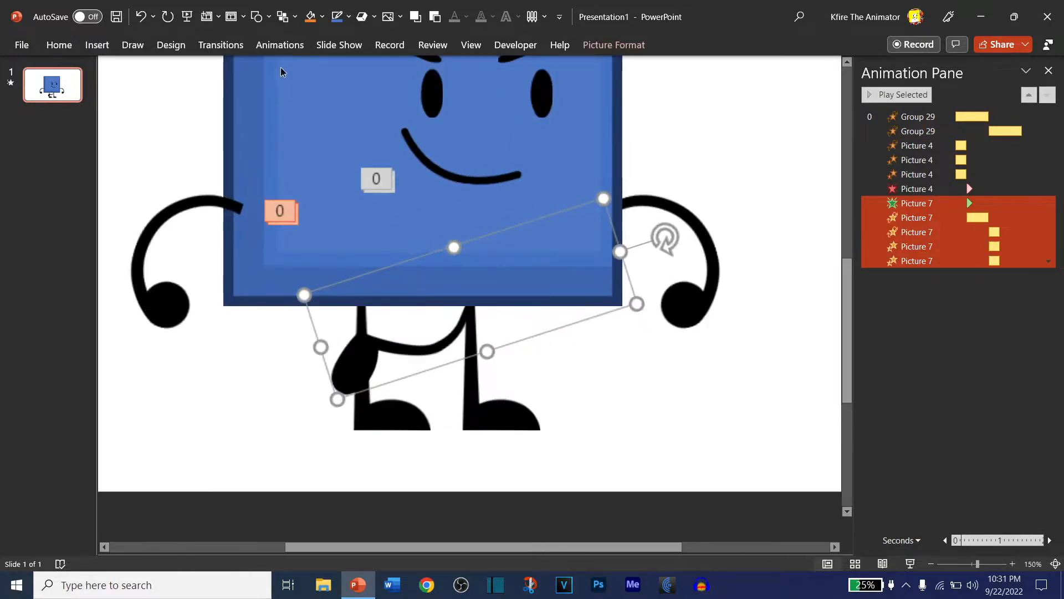
pyautogui.click(280, 44)
pyautogui.click(716, 89)
pyautogui.scroll(-5, 778, 332)
pyautogui.click(719, 249)
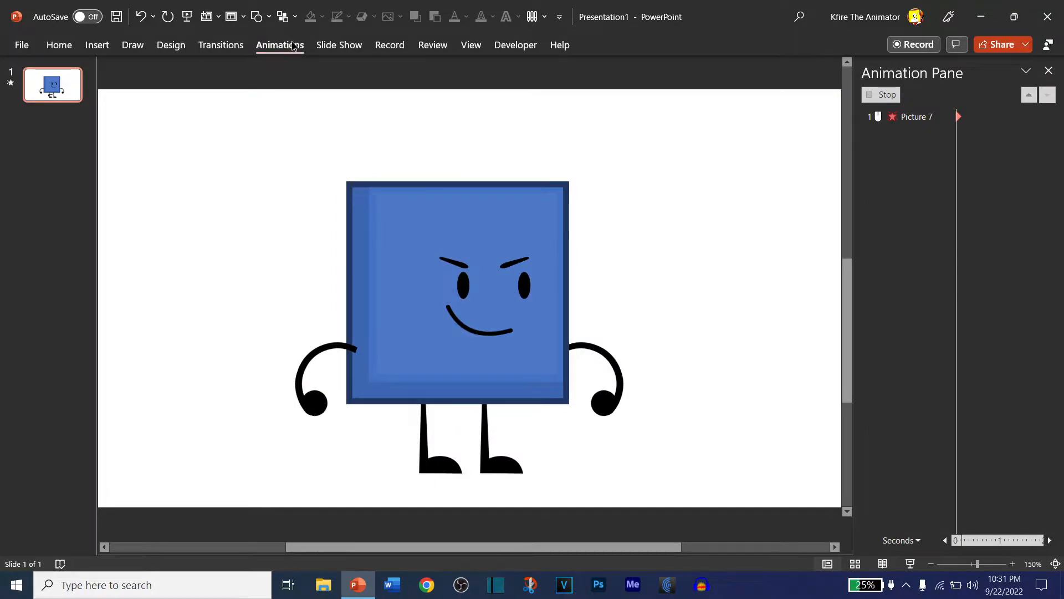
# - Set the curved leg's Disappear effect to start With Previous with a 1 second delay
pyautogui.click(280, 44)
pyautogui.click(909, 66)
pyautogui.click(898, 124)
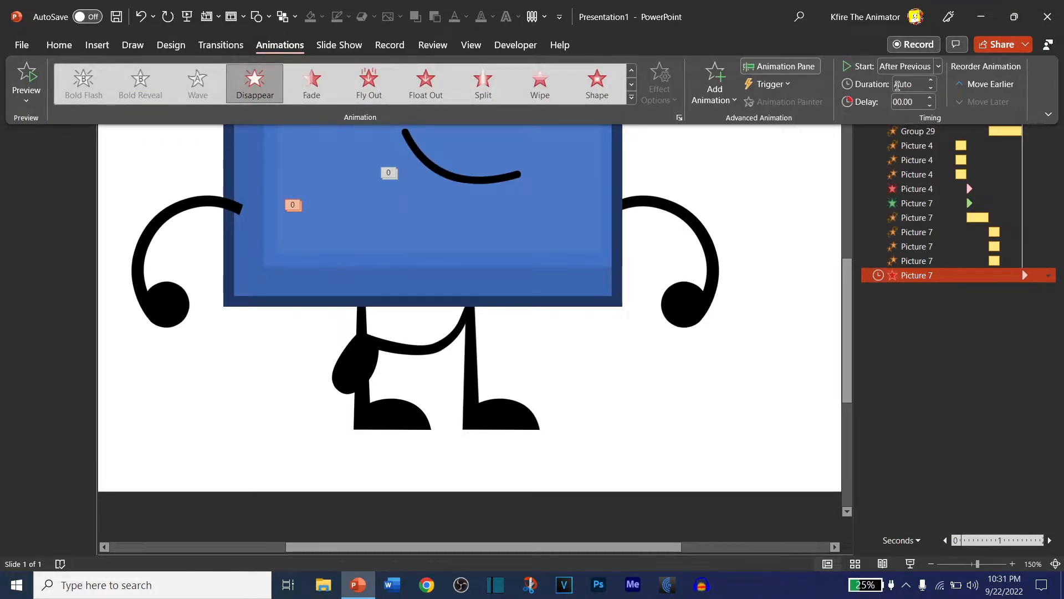
pyautogui.click(905, 67)
pyautogui.click(907, 95)
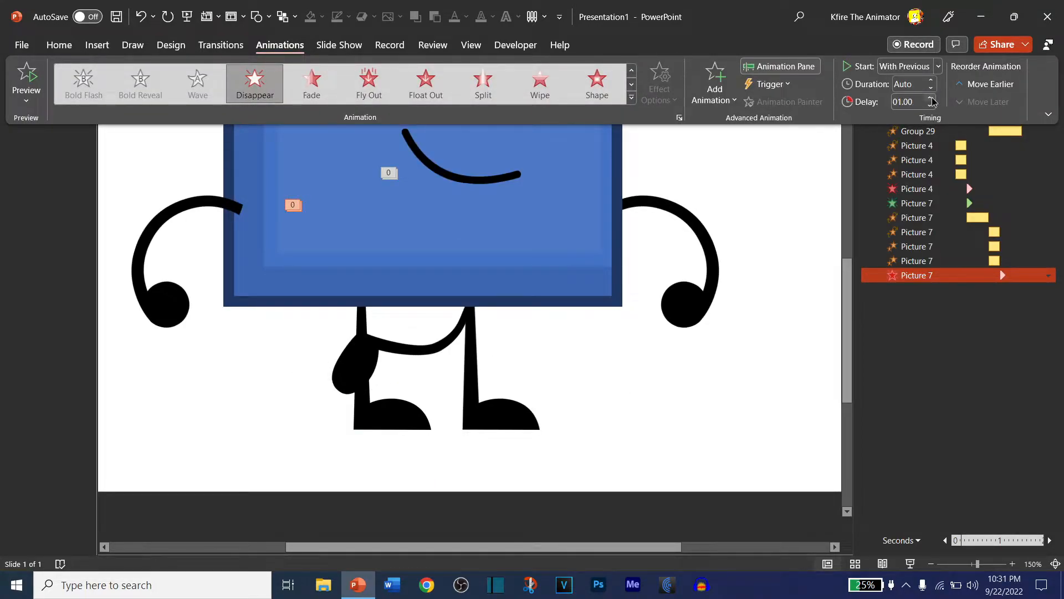
pyautogui.click(961, 363)
# - Duplicate the straight leg picture, place the copy at the curved leg's hip and rotate it slightly counterclockwise
pyautogui.click(763, 329)
pyautogui.click(466, 408)
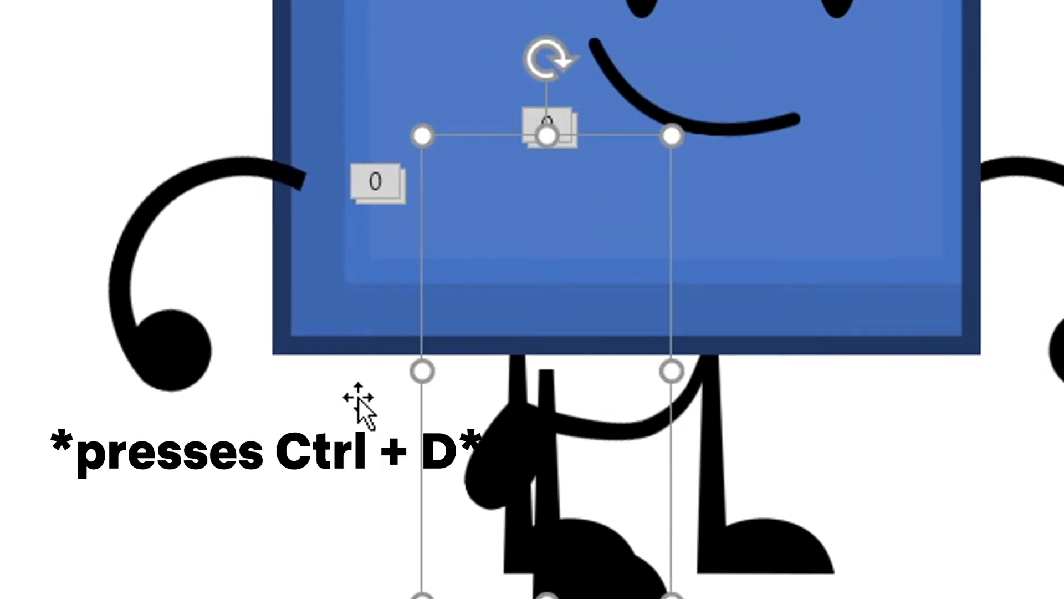
pyautogui.hotkey('ctrl', 'd')
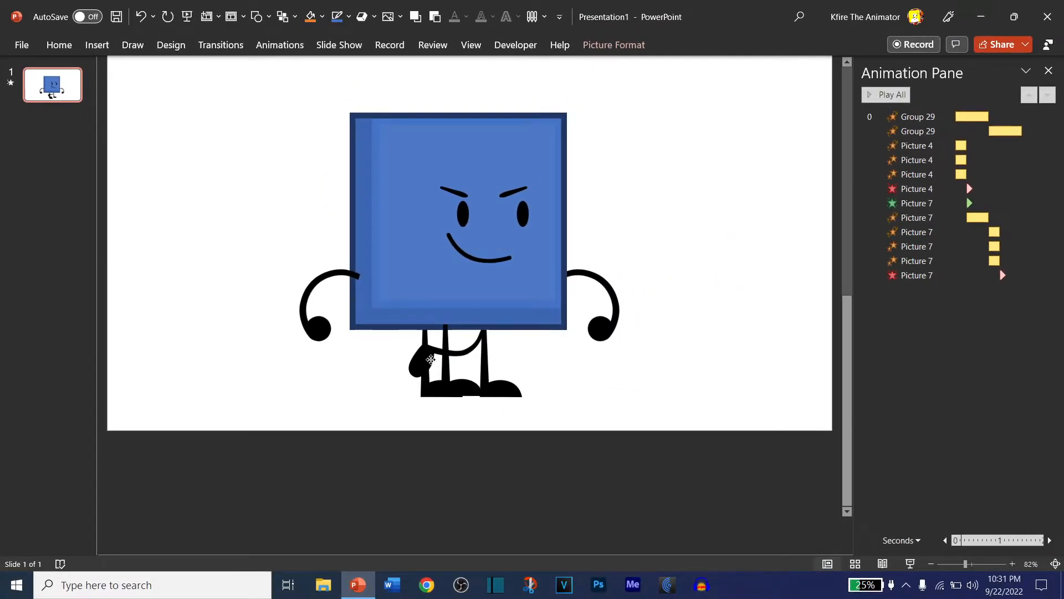
pyautogui.moveTo(431, 359); pyautogui.dragTo(471, 362)
pyautogui.moveTo(483, 228); pyautogui.dragTo(461, 233)
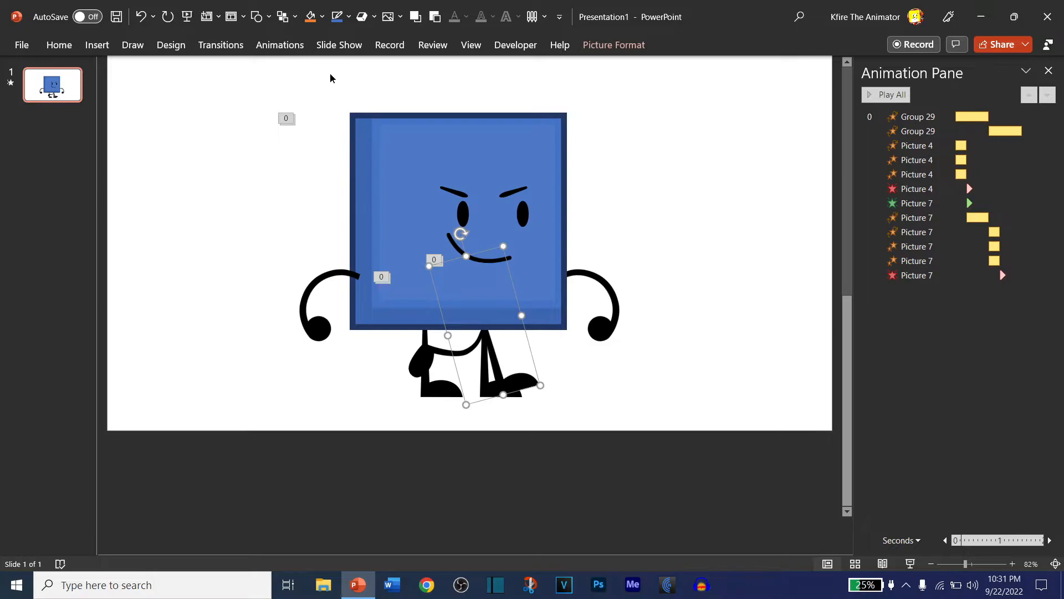
# - Give the duplicated straight leg an Appear effect that starts With Previous after a 1 second delay
pyautogui.click(268, 49)
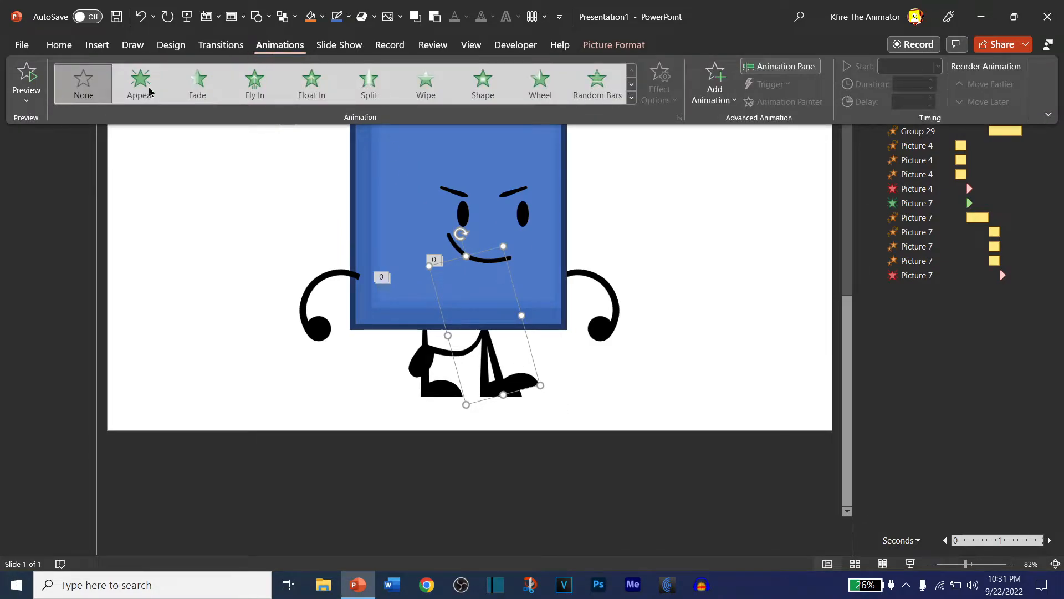
pyautogui.click(141, 83)
pyautogui.click(921, 66)
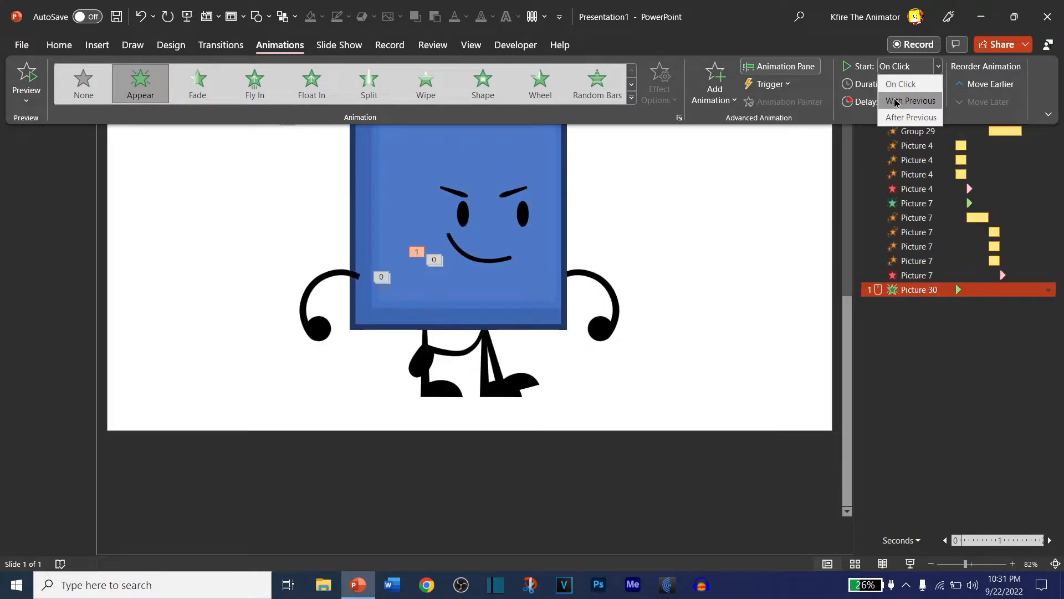
pyautogui.click(910, 100)
# - Add a Spin effect to the duplicated leg, starting With Previous with a 1 second delay and a shorter duration
pyautogui.click(715, 83)
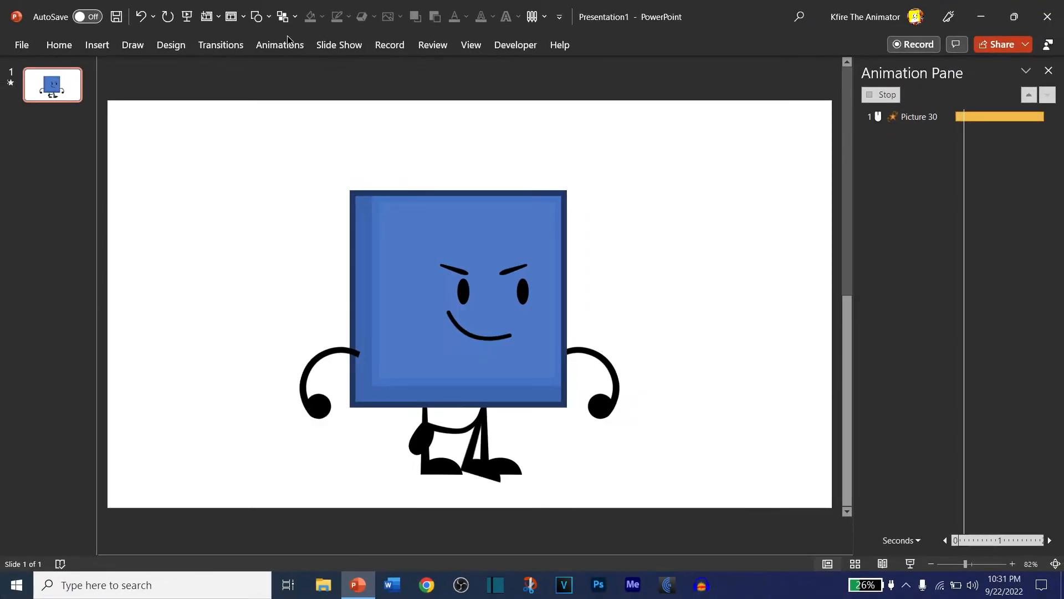
pyautogui.click(938, 66)
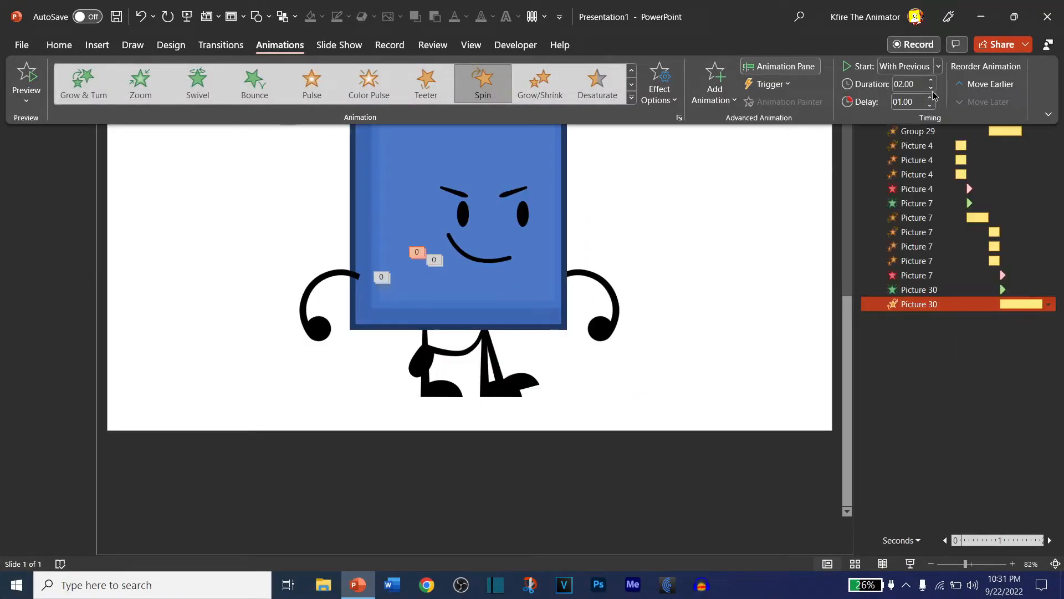
pyautogui.click(932, 88)
pyautogui.click(931, 89)
pyautogui.click(979, 407)
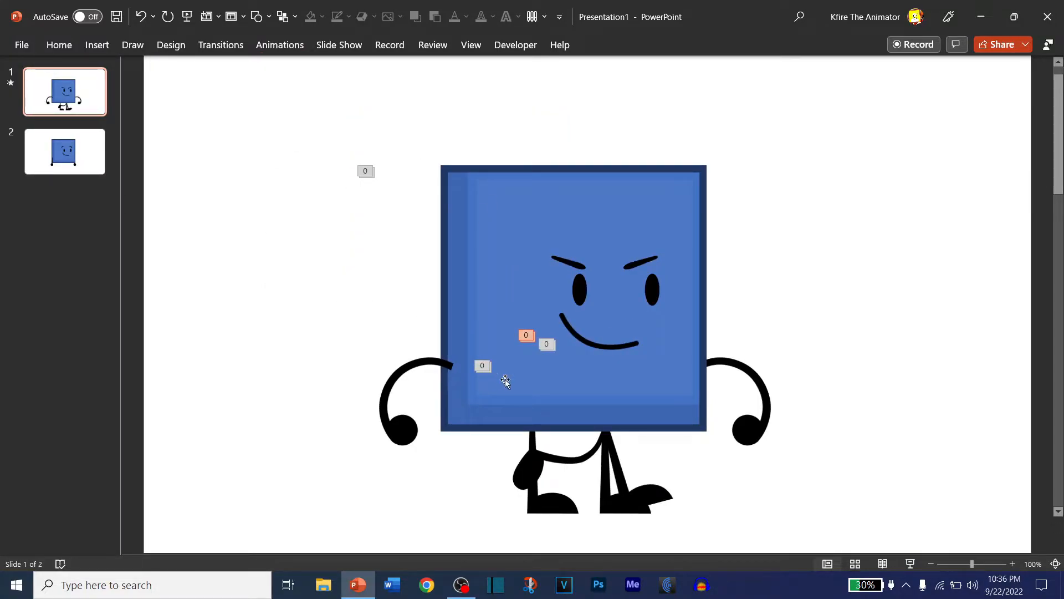
pyautogui.click(694, 490)
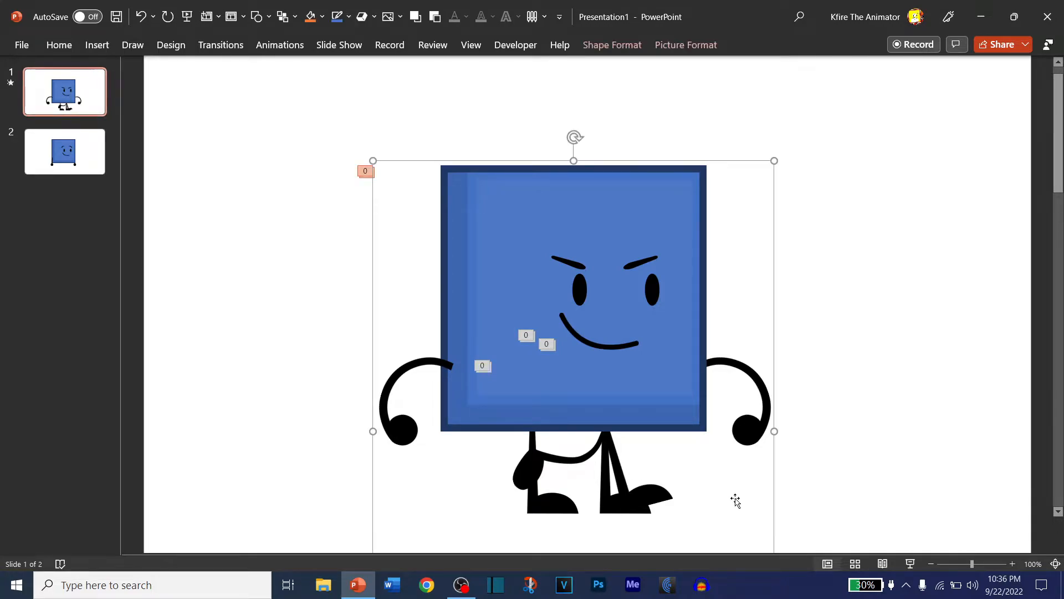
pyautogui.moveTo(898, 204); pyautogui.dragTo(482, 558)
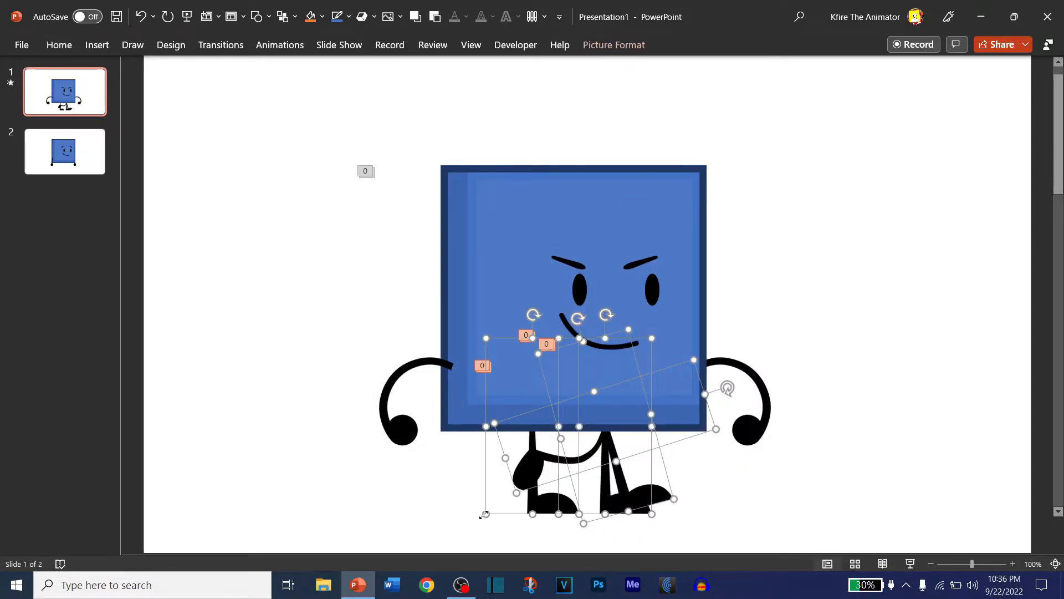
pyautogui.keyDown('shift'); pyautogui.click(491, 510); pyautogui.keyUp('shift')
pyautogui.keyDown('shift'); pyautogui.click(525, 483); pyautogui.keyUp('shift')
pyautogui.keyDown('shift'); pyautogui.click(643, 508); pyautogui.keyUp('shift')
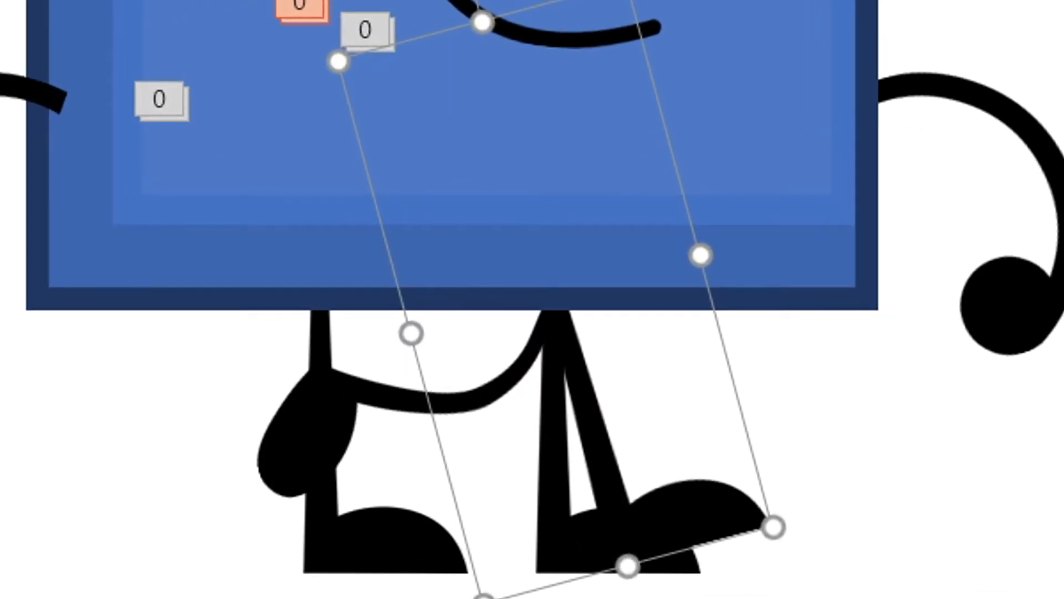
pyautogui.click(232, 189)
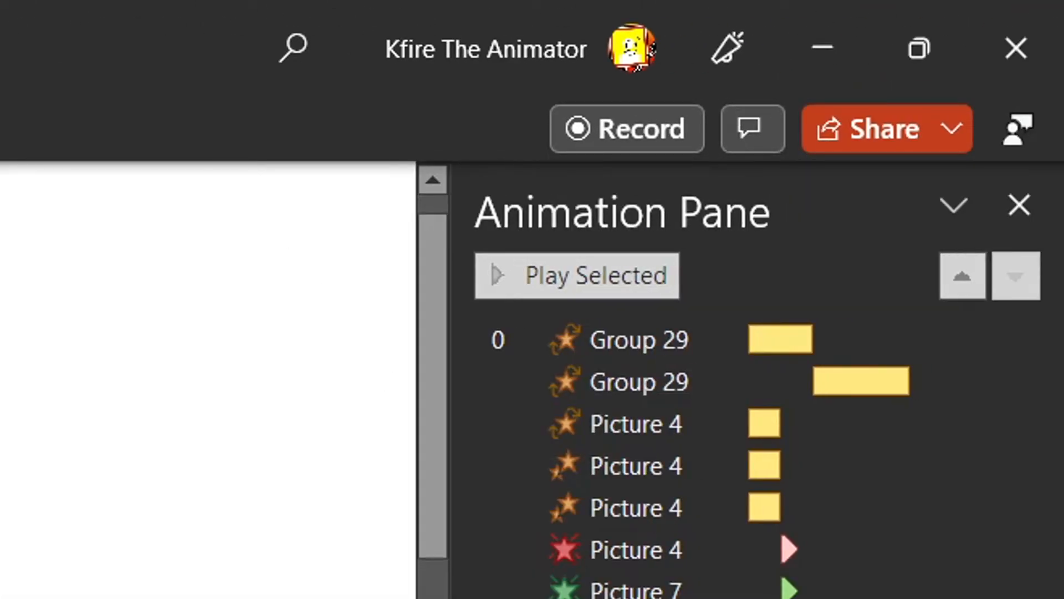
# - Set the smooth end of the duplicated straight leg's Spin effect to 0.5 sec, keeping the 45° counterclockwise amount
pyautogui.click(865, 571)
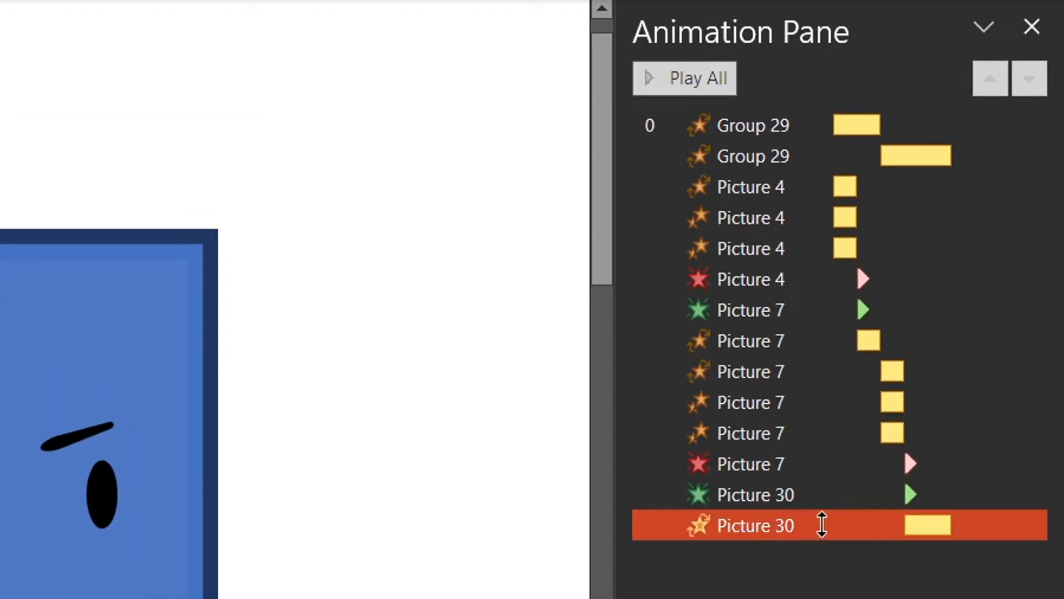
pyautogui.doubleClick(819, 525)
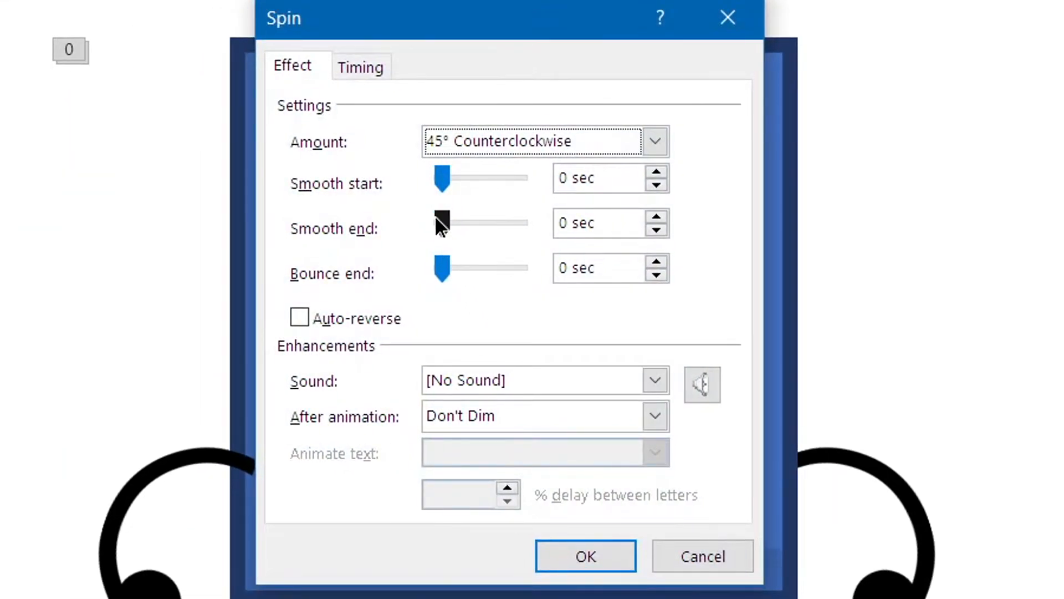
pyautogui.moveTo(437, 218); pyautogui.dragTo(557, 234)
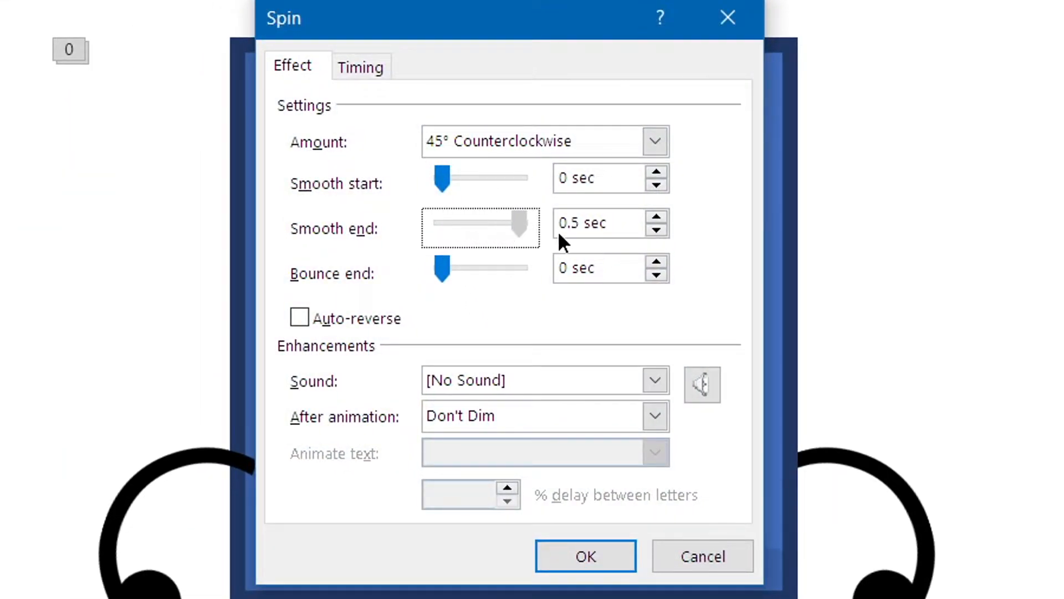
pyautogui.click(655, 142)
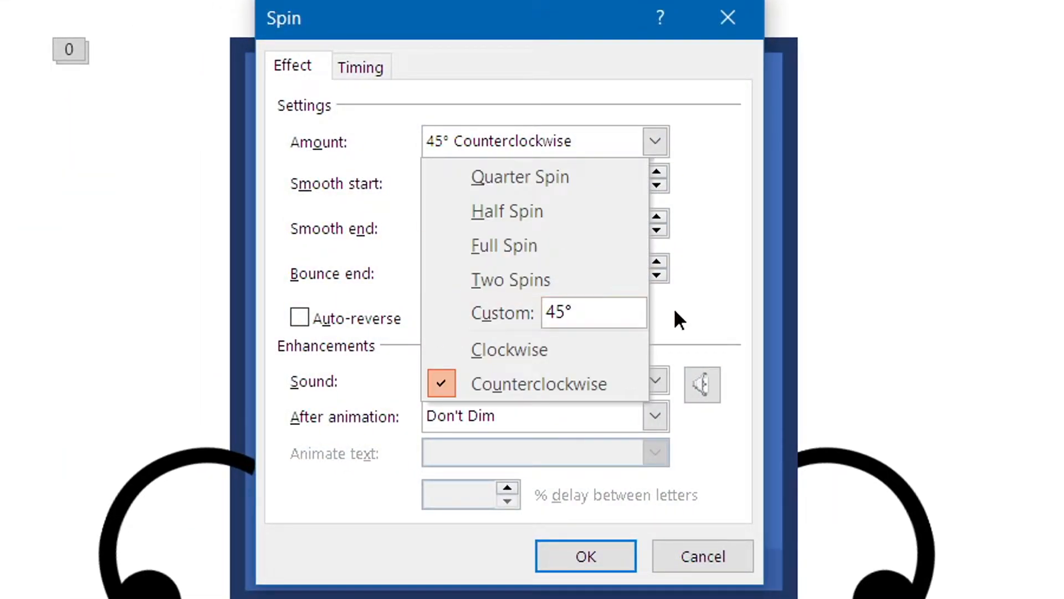
pyautogui.click(374, 272)
pyautogui.click(587, 557)
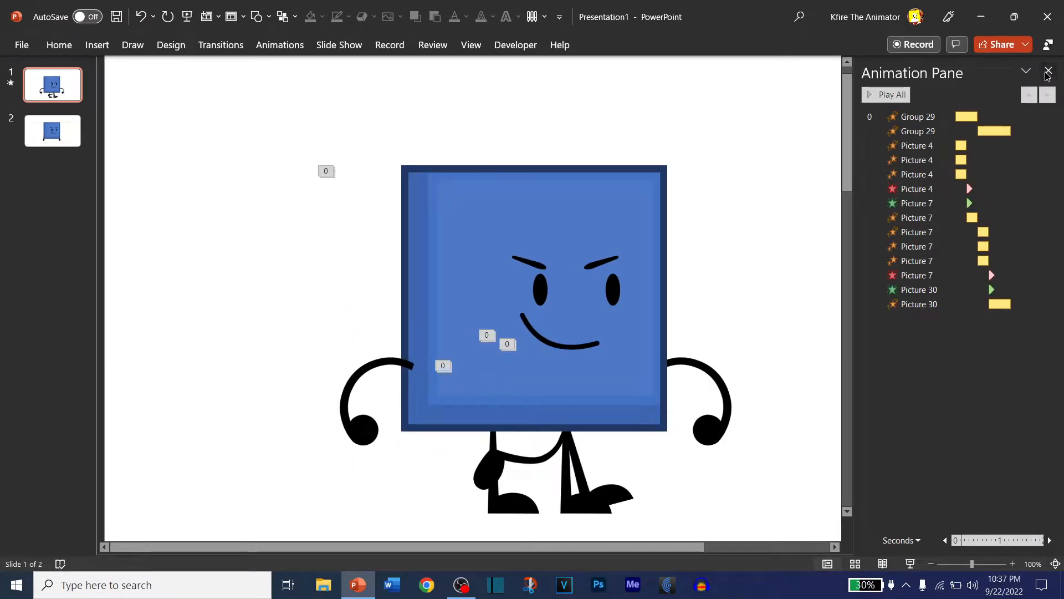
# - Close the list of animations and preview slide 1's animation in full-screen slide show view
pyautogui.click(1049, 71)
pyautogui.click(914, 569)
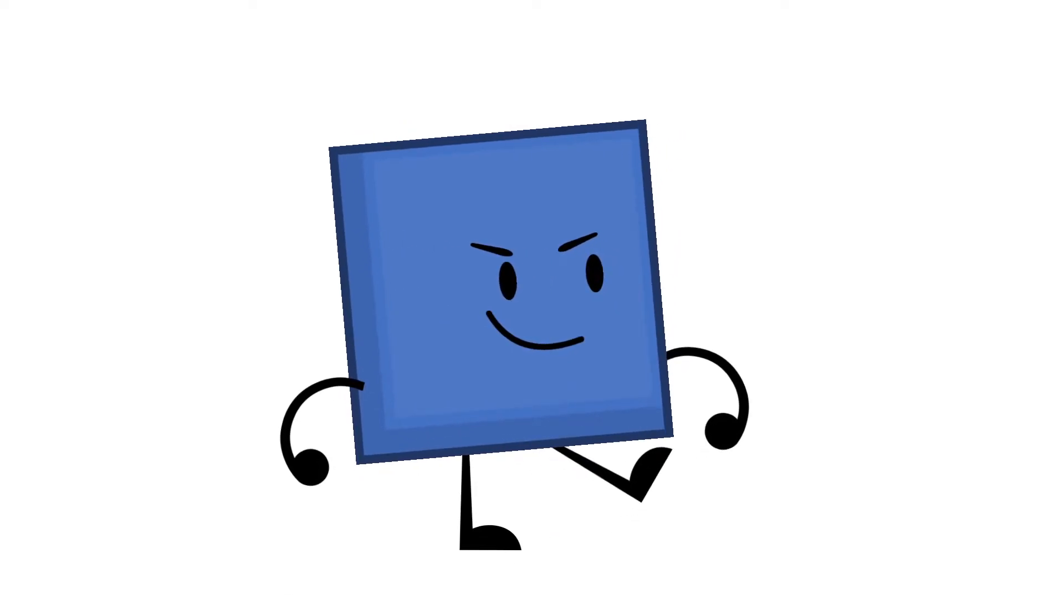
pyautogui.press('Escape')
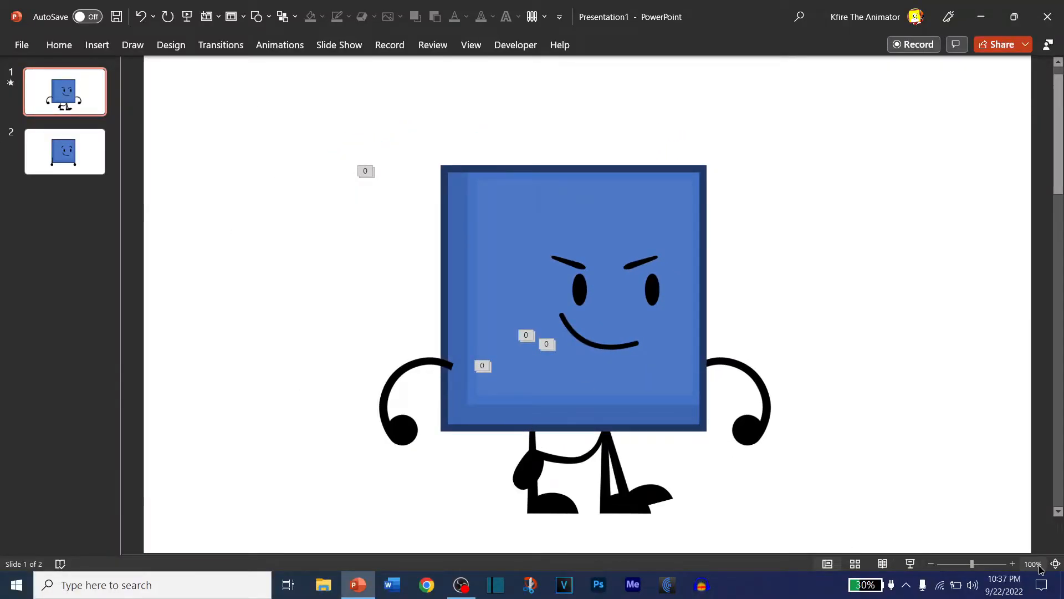
# - Insert the Leg_Straight.png picture from the Legs folder on slide 2 and place it in the slide's lower left corner
pyautogui.click(1056, 564)
pyautogui.scroll(-1, 581, 382)
pyautogui.click(581, 382)
pyautogui.rightClick(454, 436)
pyautogui.click(610, 216)
pyautogui.click(294, 39)
pyautogui.doubleClick(344, 117)
pyautogui.scroll(-10, 344, 222)
pyautogui.click(167, 211)
pyautogui.doubleClick(466, 210)
pyautogui.moveTo(449, 396); pyautogui.dragTo(424, 118)
pyautogui.hotkey('ctrl', 'x')
pyautogui.hotkey('ctrl', 'v')
pyautogui.moveTo(272, 179); pyautogui.dragTo(261, 372)
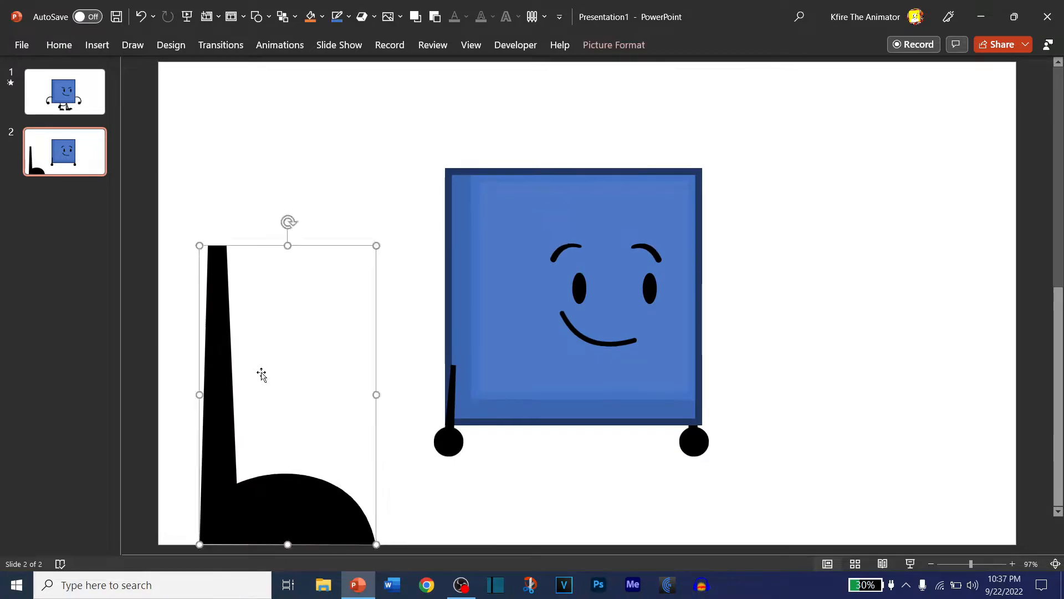
# - Insert the Foot.png picture from the Pictures folder on slide 2
pyautogui.scroll(5, 261, 372)
pyautogui.click(519, 340)
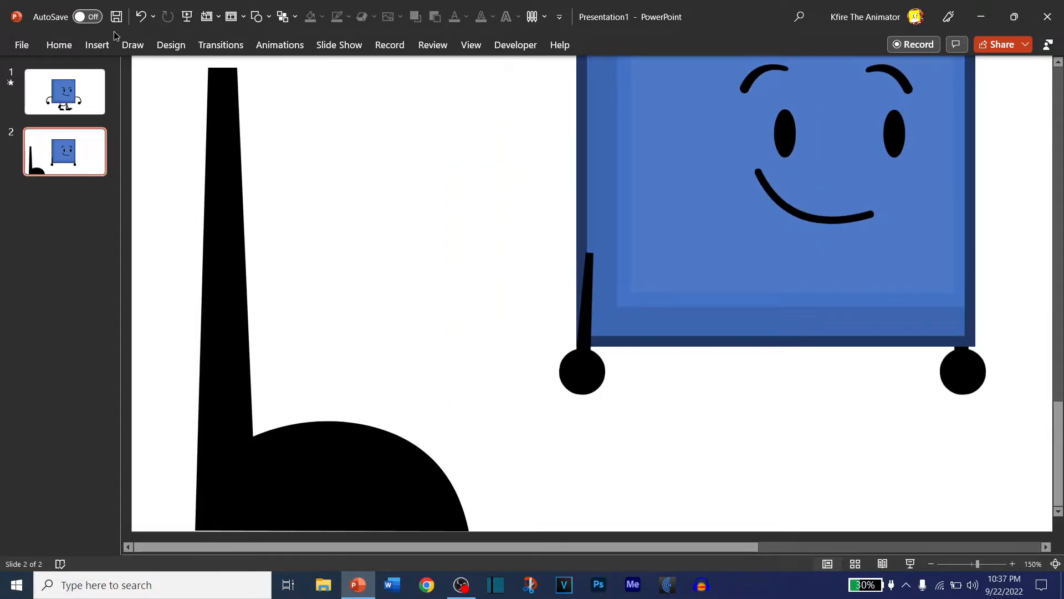
pyautogui.click(97, 45)
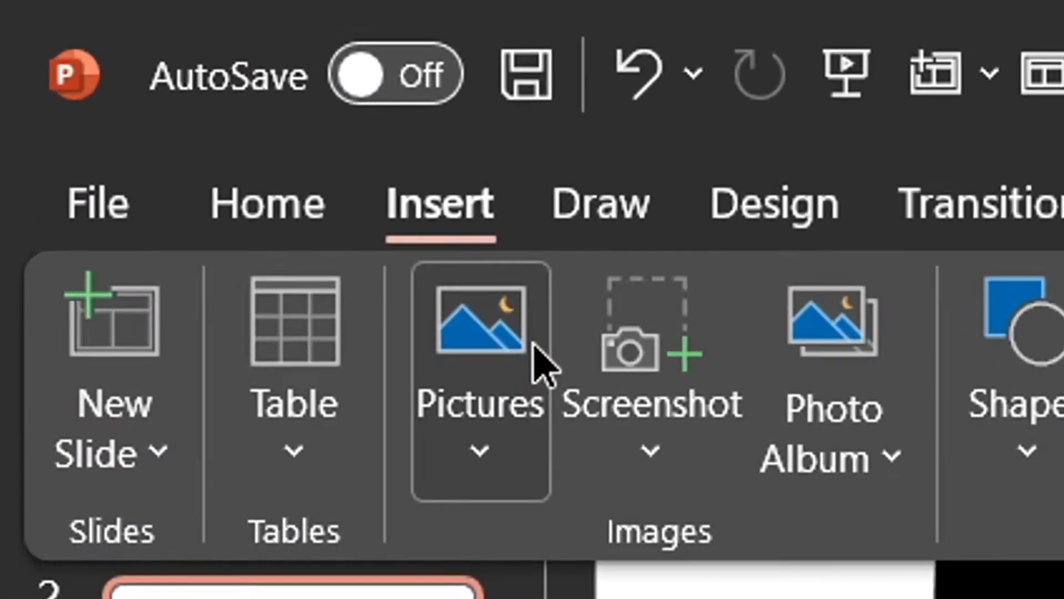
pyautogui.click(534, 346)
pyautogui.click(561, 598)
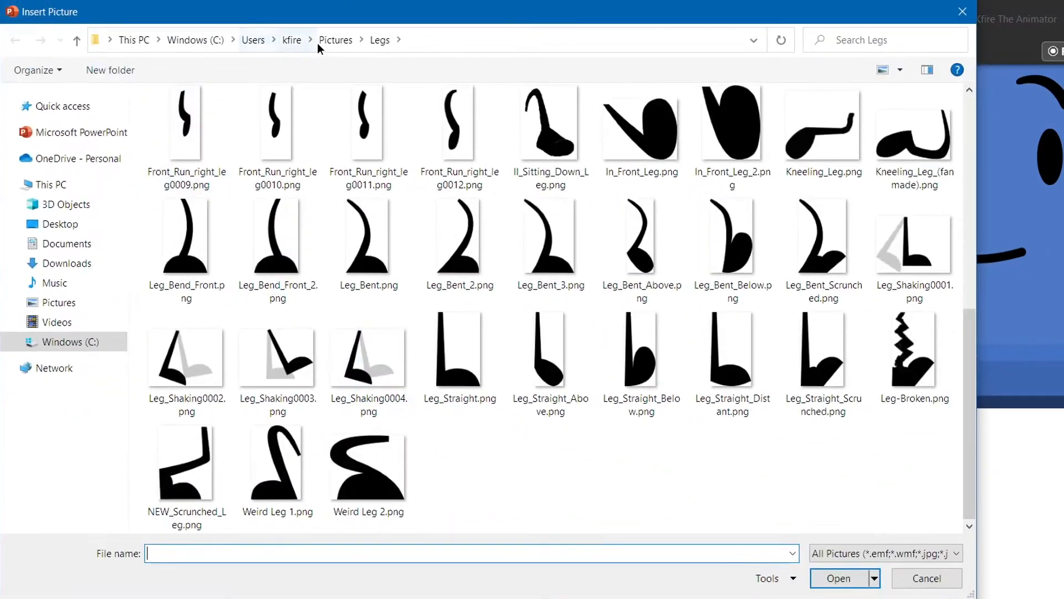
pyautogui.click(355, 36)
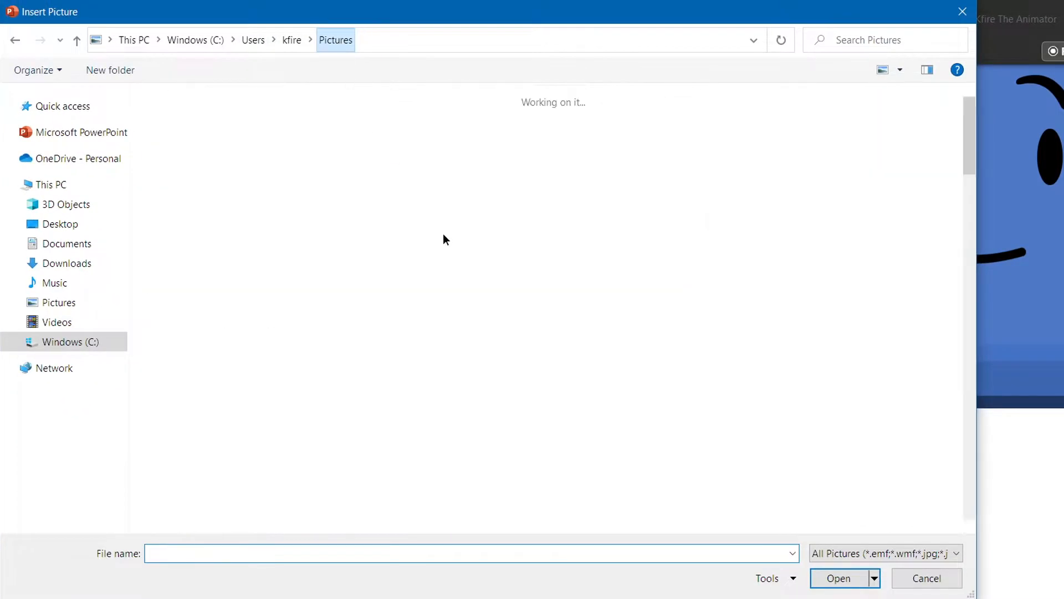
pyautogui.scroll(-10, 488, 256)
pyautogui.scroll(8, 458, 246)
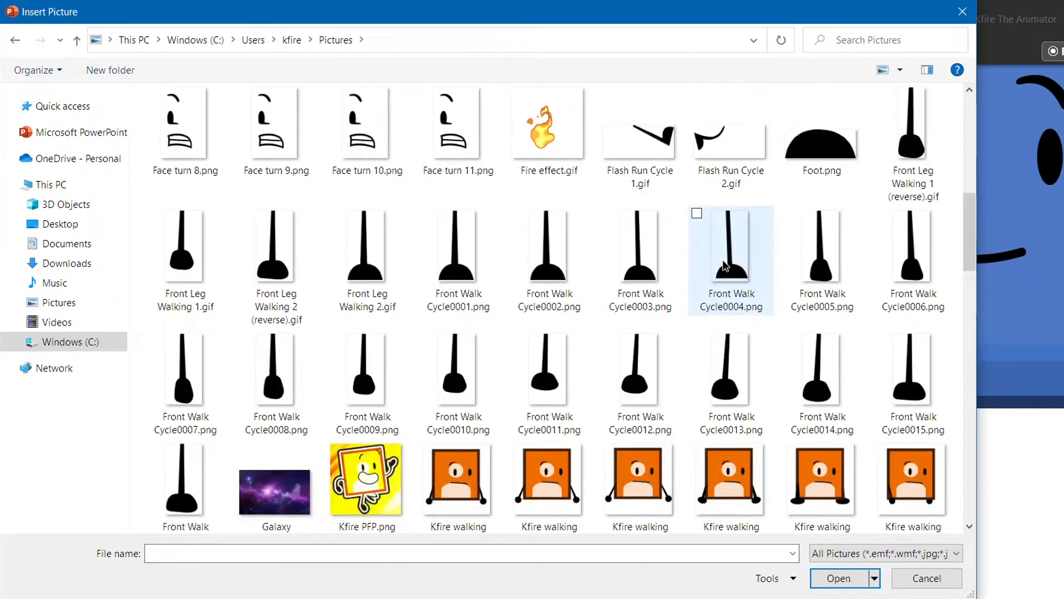
pyautogui.click(963, 12)
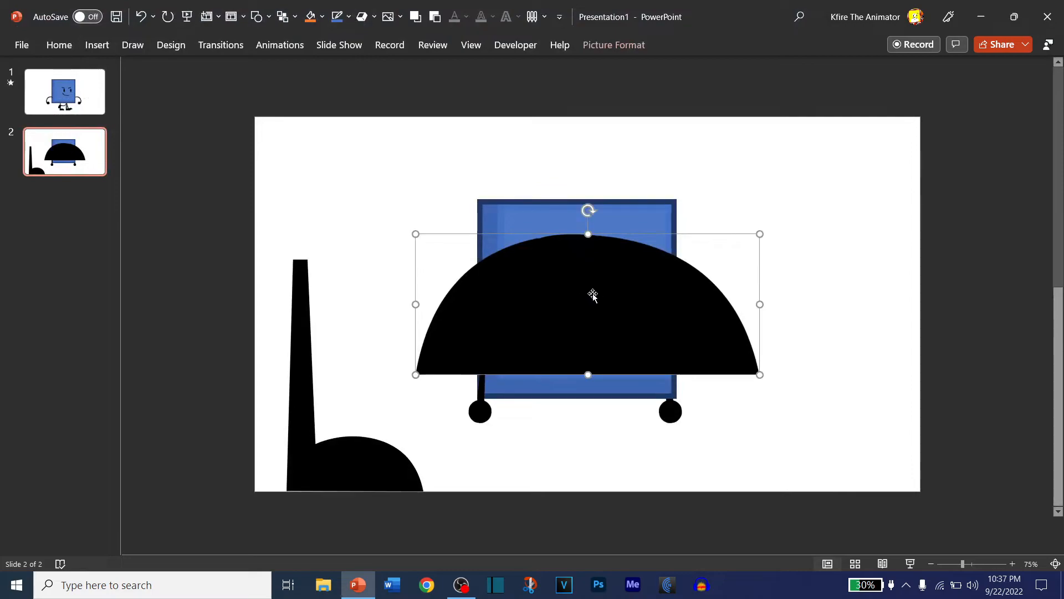
# - Scale down the foot picture and fit it exactly over the foot of the straight leg picture
pyautogui.moveTo(663, 287); pyautogui.dragTo(402, 404)
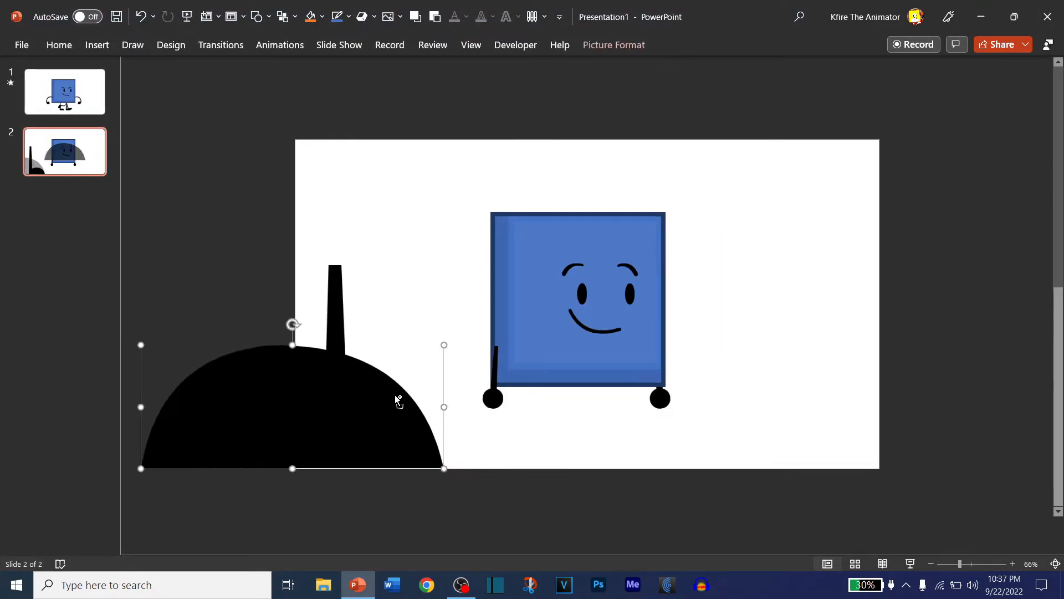
pyautogui.keyDown('ctrl'); pyautogui.scroll(10, 319, 430); pyautogui.keyUp('ctrl')
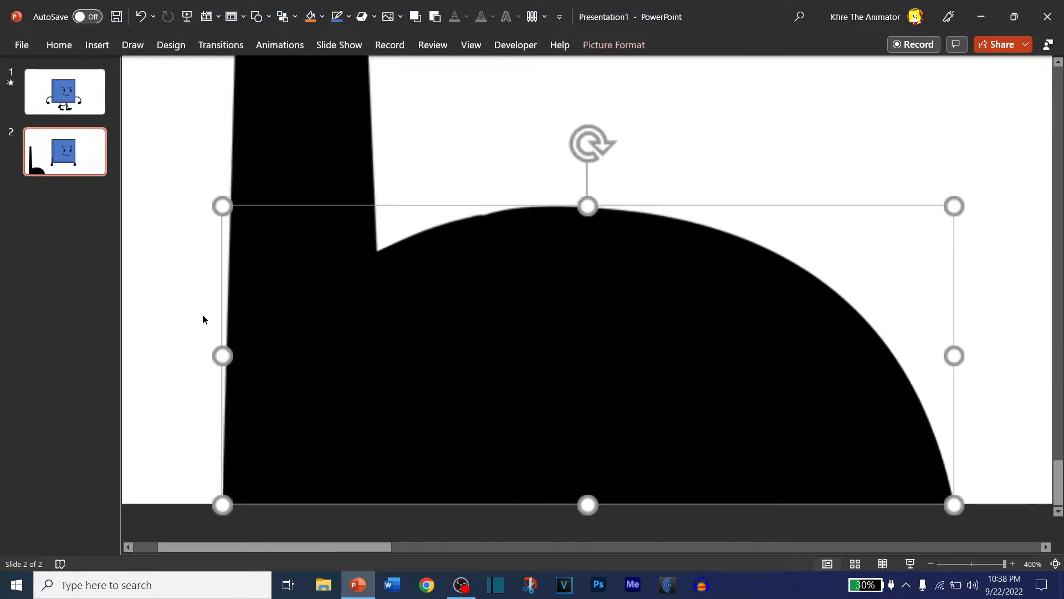
pyautogui.keyDown('ctrl'); pyautogui.scroll(-10, 516, 247); pyautogui.keyUp('ctrl')
pyautogui.click(198, 255)
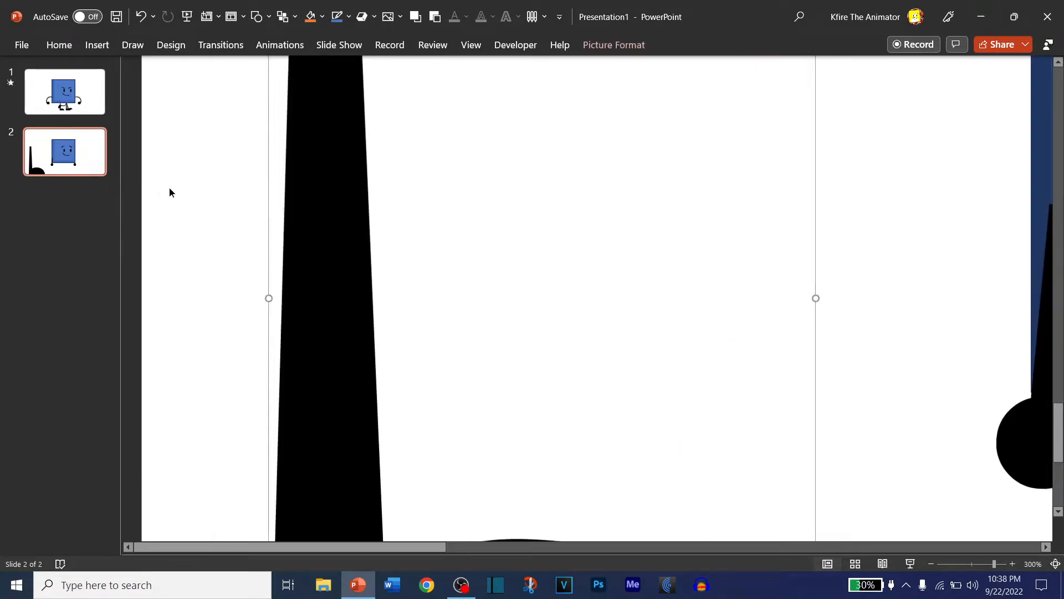
# - Draw a tall, narrow trapezoid shape over the shaft of the straight leg picture
pyautogui.click(169, 188)
pyautogui.scroll(2, 168, 187)
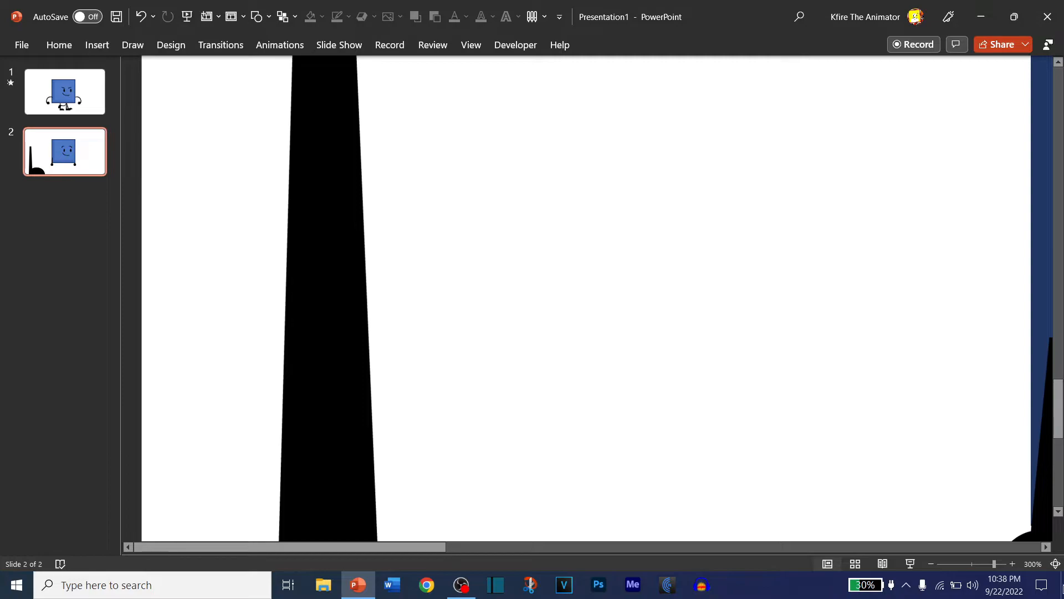
pyautogui.click(1056, 564)
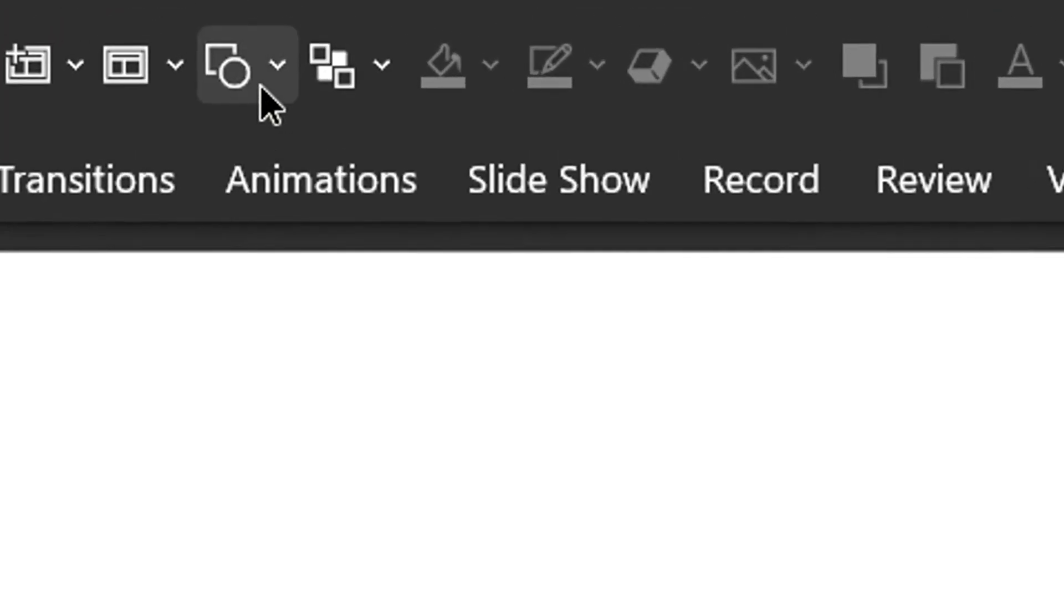
pyautogui.click(264, 21)
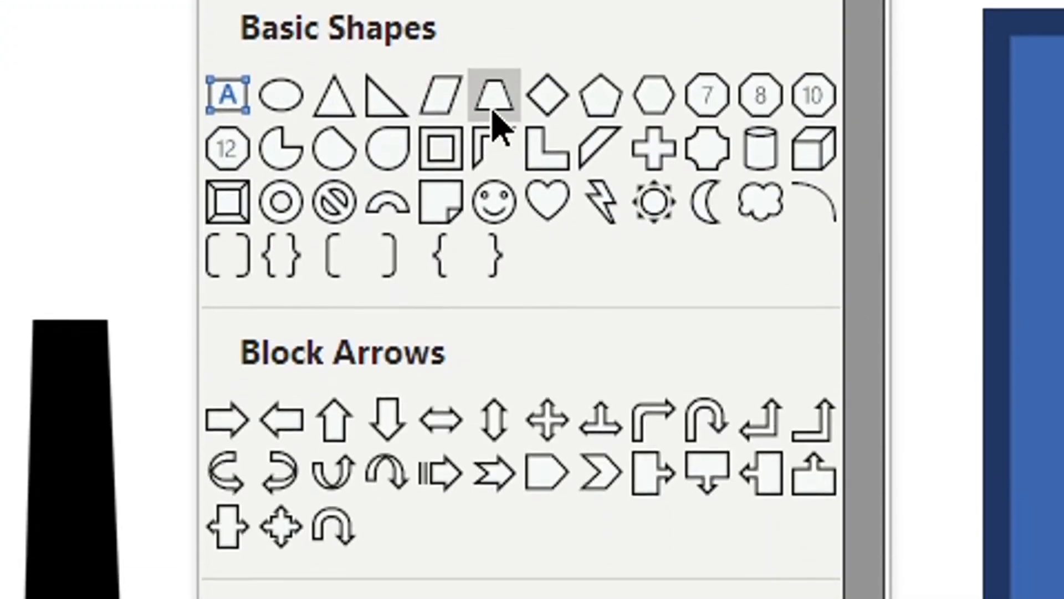
pyautogui.click(492, 105)
pyautogui.moveTo(255, 245)
pyautogui.mouseDown()
pyautogui.moveTo(289, 324)
pyautogui.moveTo(266, 304)
pyautogui.moveTo(220, 304)
pyautogui.moveTo(238, 545)
pyautogui.mouseUp()
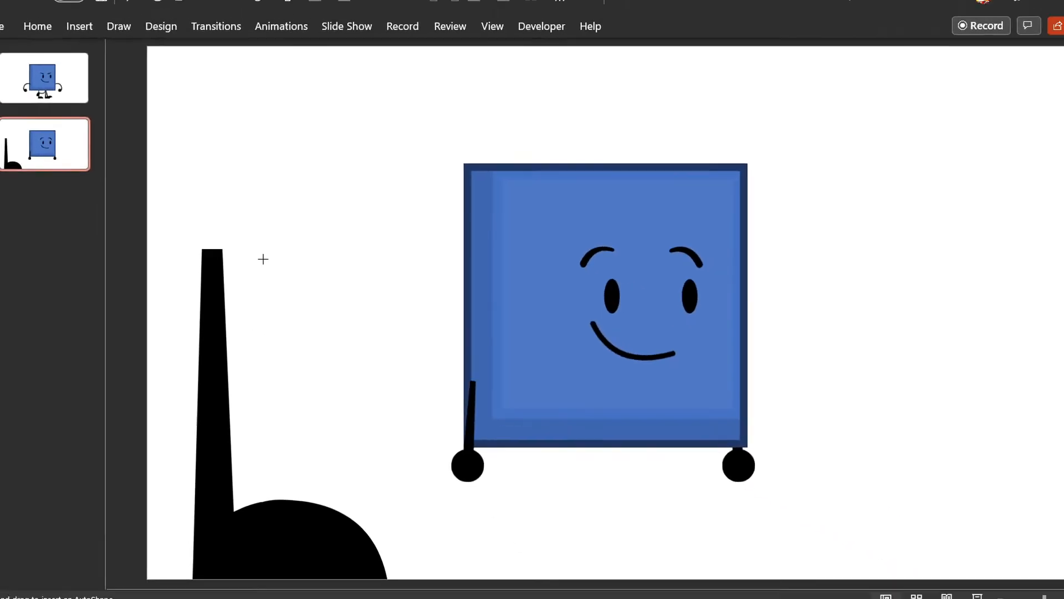
# - Remove the outline from the trapezoid covering the leg shaft
pyautogui.scroll(10, 272, 437)
pyautogui.scroll(5, 311, 222)
pyautogui.scroll(2, 361, 67)
pyautogui.click(363, 17)
pyautogui.click(338, 16)
pyautogui.click(357, 170)
# - Edit the trapezoid's points so its corners and sides match the edges of the straight leg picture
pyautogui.click(598, 50)
pyautogui.click(135, 64)
pyautogui.click(150, 105)
pyautogui.moveTo(298, 133); pyautogui.dragTo(355, 133)
pyautogui.scroll(-10, 325, 316)
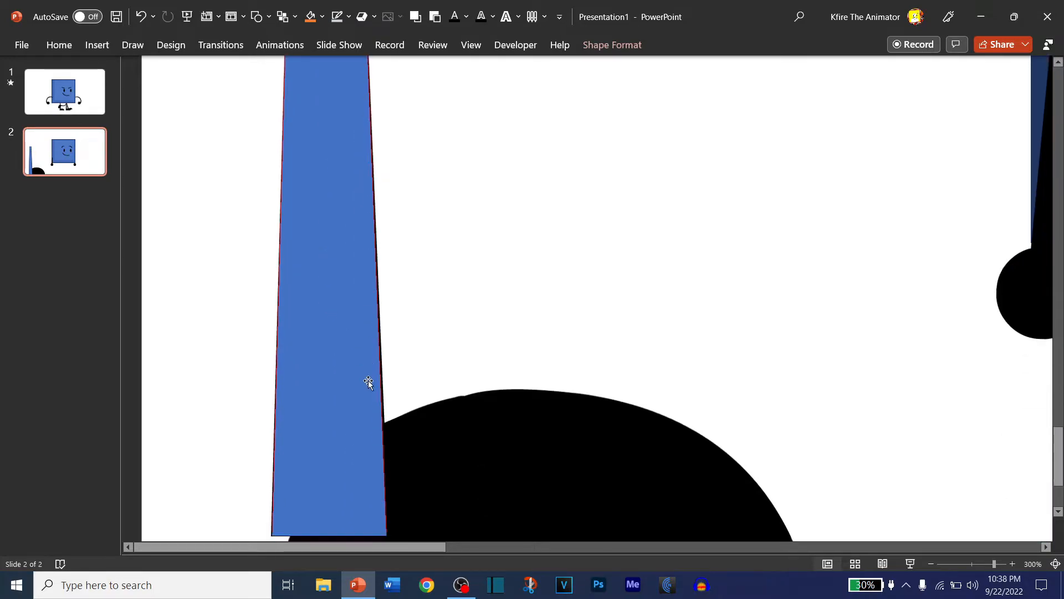
pyautogui.moveTo(393, 503); pyautogui.dragTo(389, 445)
pyautogui.scroll(-5, 390, 445)
pyautogui.click(494, 489)
pyautogui.click(295, 435)
# - Fill the leg-shaft trapezoid with black
pyautogui.scroll(3, 296, 436)
pyautogui.click(322, 17)
pyautogui.click(320, 53)
pyautogui.click(234, 216)
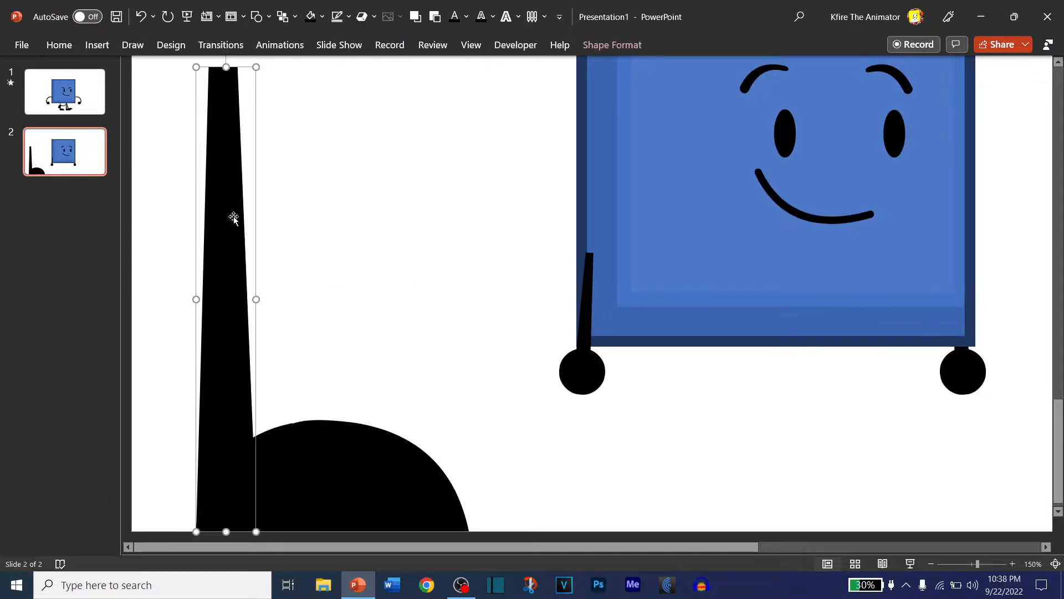
# - Duplicate the black trapezoid, turn the copy upside down and move it below the leg
pyautogui.hotkey('ctrl', 'd')
pyautogui.scroll(-3, 234, 216)
pyautogui.moveTo(309, 243); pyautogui.dragTo(309, 523)
pyautogui.moveTo(305, 305); pyautogui.dragTo(275, 500)
pyautogui.scroll(5, 275, 499)
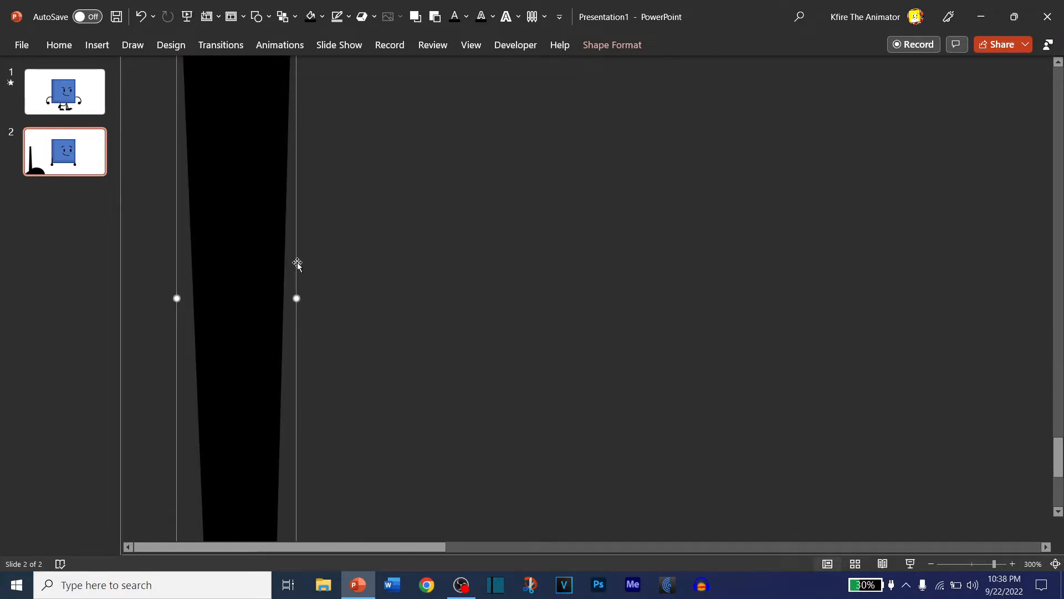
pyautogui.hotkey('ctrl', 'z')
pyautogui.click(1056, 564)
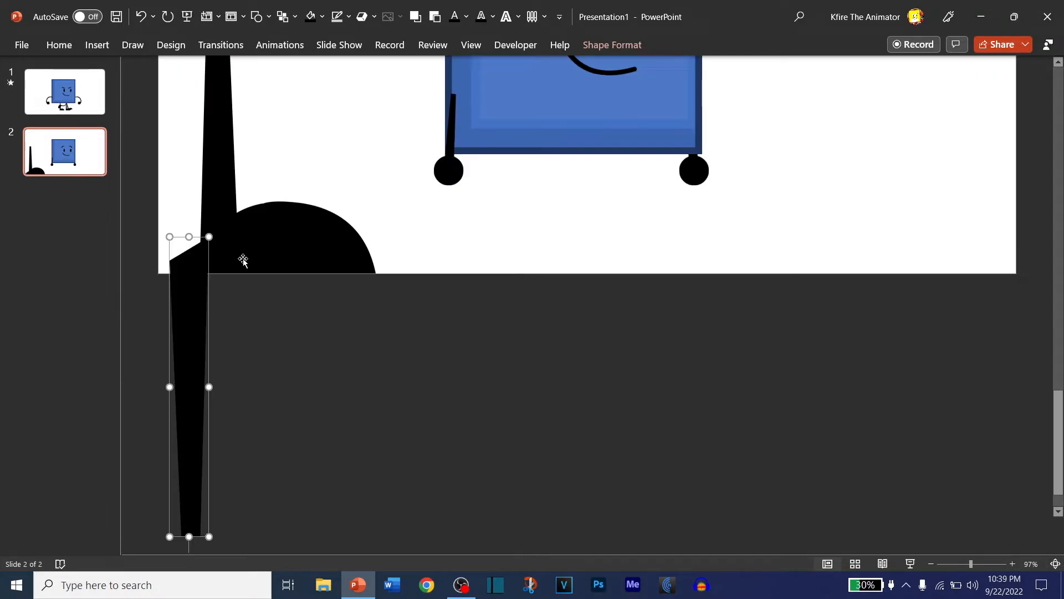
pyautogui.hotkey('ctrl', 'y')
pyautogui.scroll(5, 201, 304)
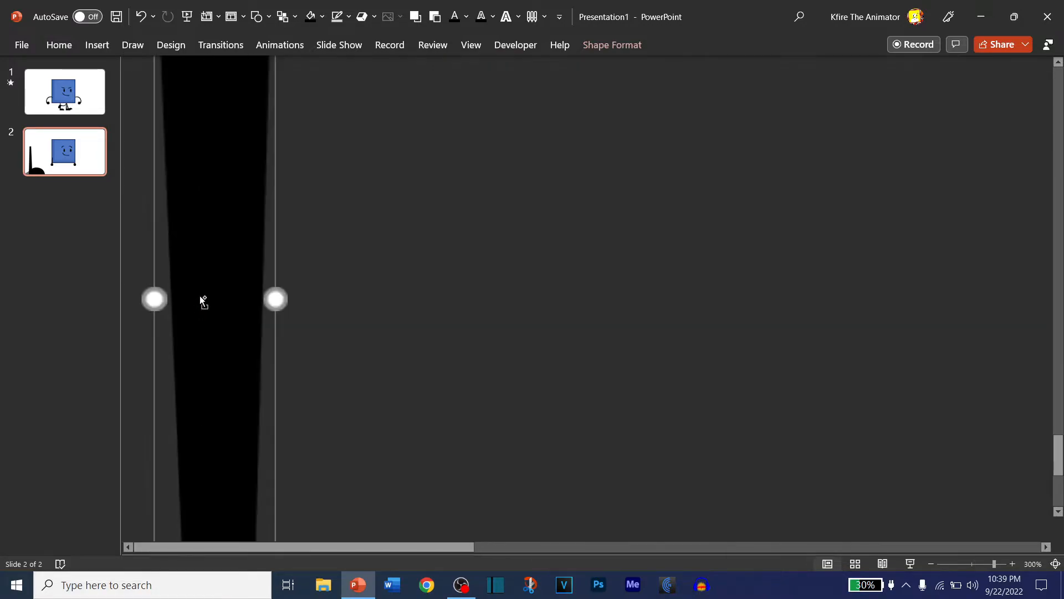
# - Align the upside-down copy so its upper right corner meets the lower left corner of the leg-shaft trapezoid
pyautogui.scroll(3, 203, 287)
pyautogui.click(225, 194)
pyautogui.click(221, 233)
pyautogui.hotkey('ctrl', 'Right')
pyautogui.click(220, 141)
pyautogui.click(364, 160)
pyautogui.moveTo(426, 135); pyautogui.dragTo(435, 131)
pyautogui.click(141, 16)
pyautogui.click(361, 266)
pyautogui.click(475, 121)
pyautogui.hotkey('ctrl', 'Right')
pyautogui.click(155, 123)
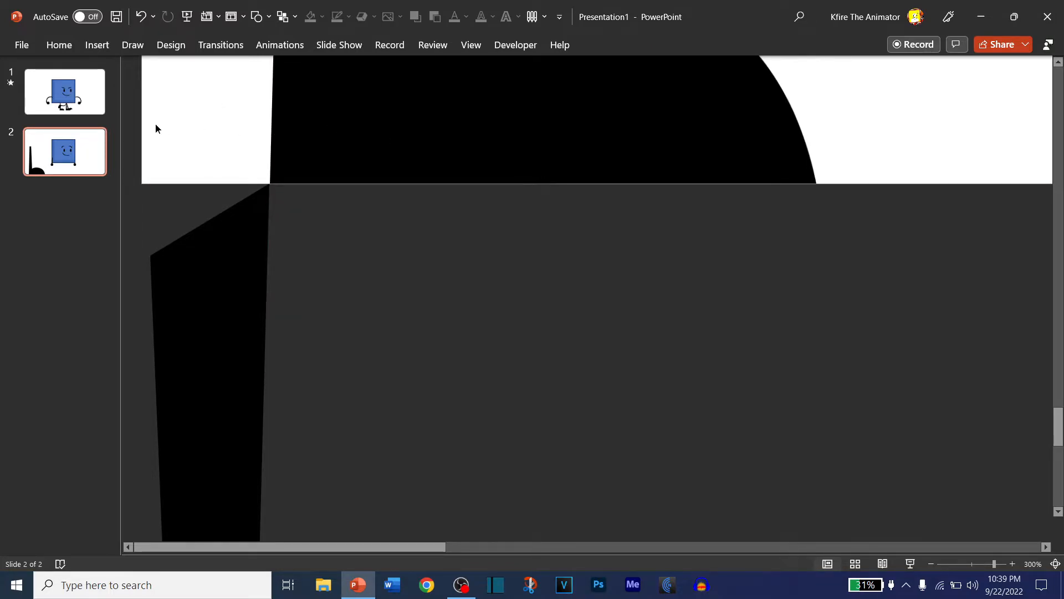
# - Group the leg-shaft trapezoid with its upside-down copy
pyautogui.click(223, 256)
pyautogui.scroll(-10, 277, 131)
pyautogui.keyDown('ctrl'); pyautogui.click(220, 155); pyautogui.keyUp('ctrl')
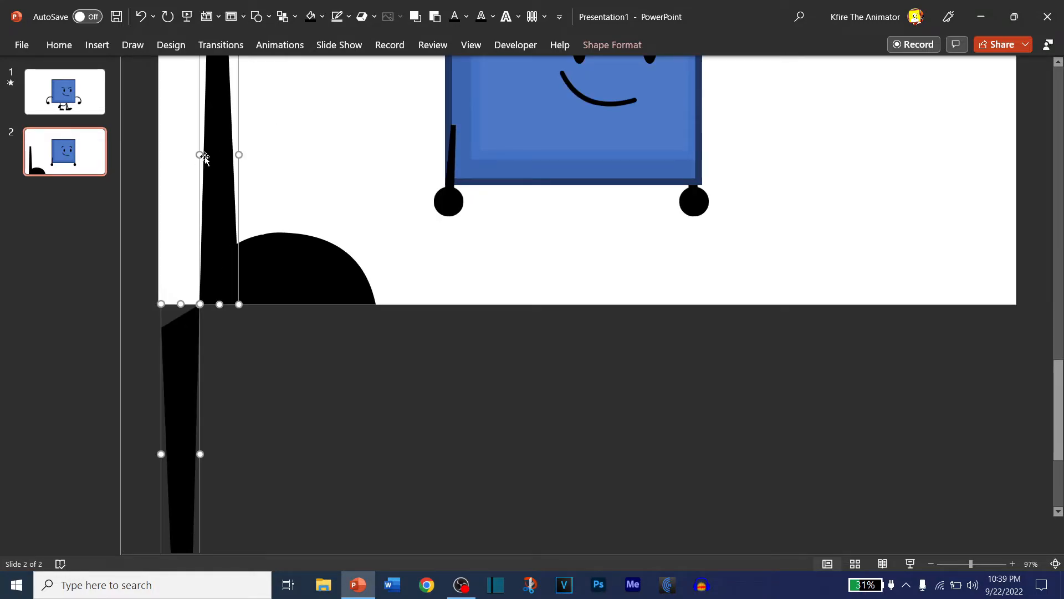
pyautogui.rightClick(207, 154)
pyautogui.moveTo(282, 252)
pyautogui.click(355, 254)
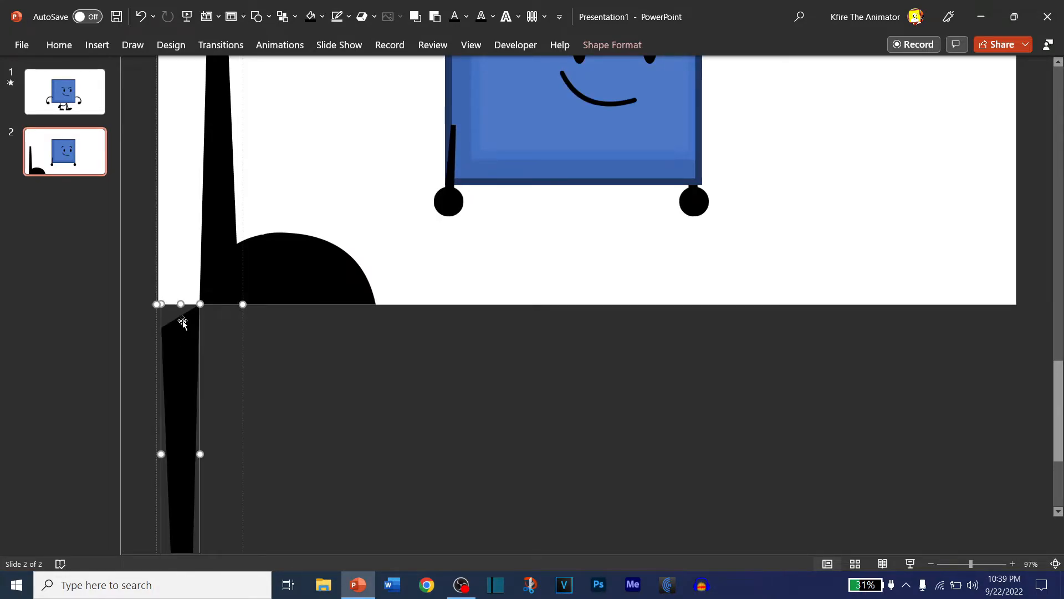
# - Make the upside-down trapezoid in the group invisible by setting its fill transparency to 100%
pyautogui.click(322, 17)
pyautogui.click(328, 186)
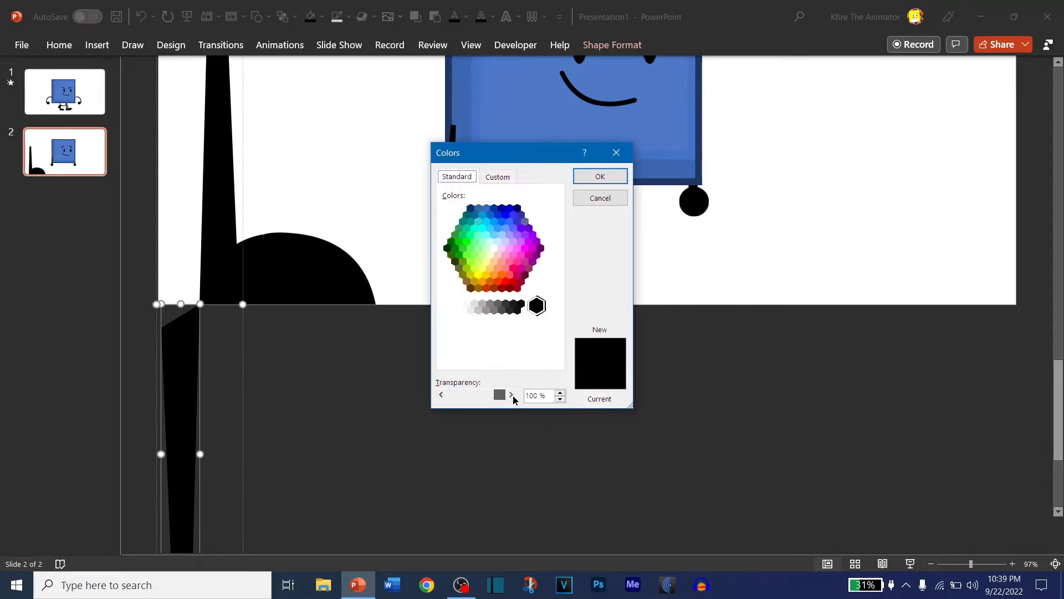
pyautogui.click(601, 175)
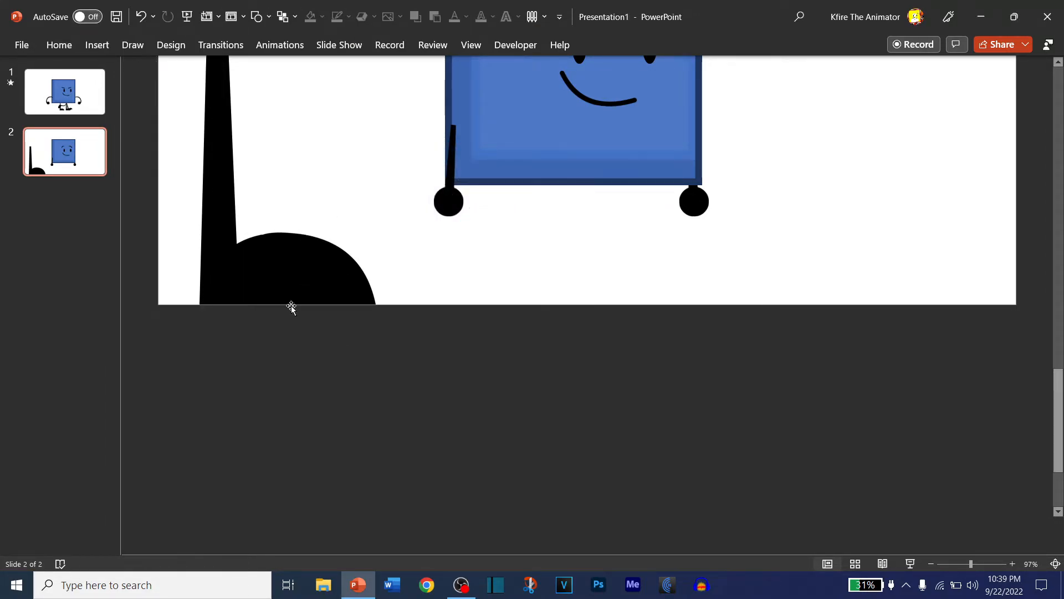
# - Group the leg-shaft group with the foot picture into a single leg
pyautogui.scroll(-5, 214, 249)
pyautogui.moveTo(387, 203)
pyautogui.mouseDown()
pyautogui.moveTo(401, 205)
pyautogui.moveTo(383, 211)
pyautogui.moveTo(421, 211)
pyautogui.moveTo(344, 219)
pyautogui.moveTo(401, 214)
pyautogui.moveTo(388, 215)
pyautogui.mouseUp()
pyautogui.keyDown('shift'); pyautogui.click(438, 370); pyautogui.keyUp('shift')
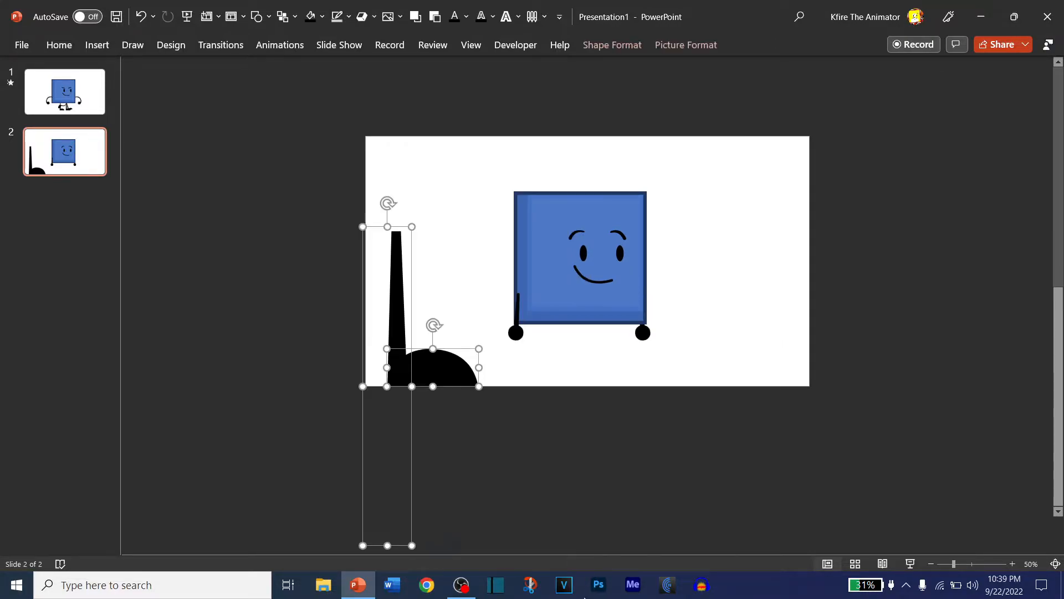
pyautogui.rightClick(428, 375)
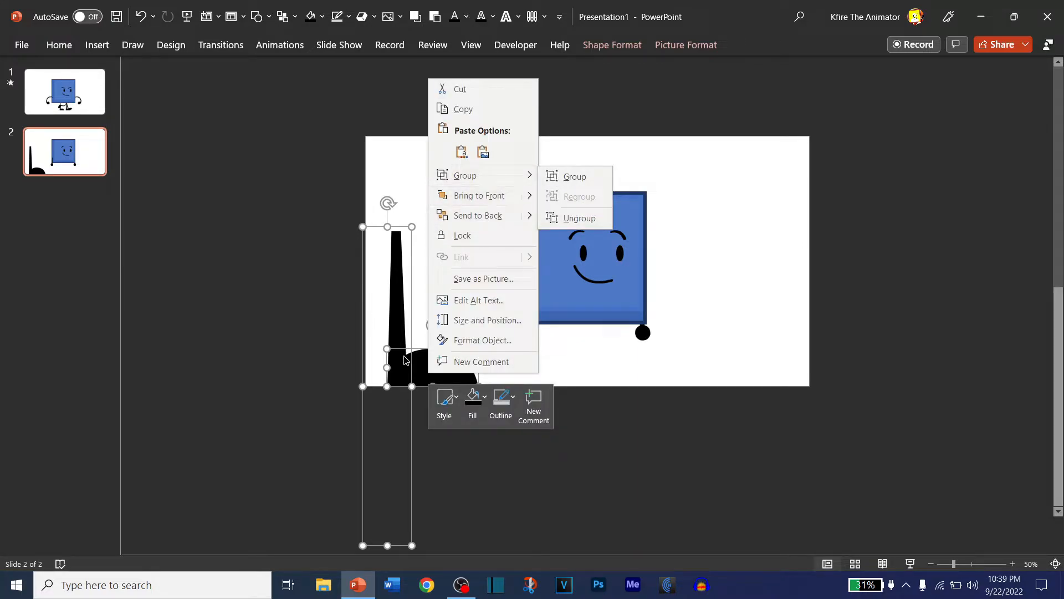
pyautogui.click(555, 176)
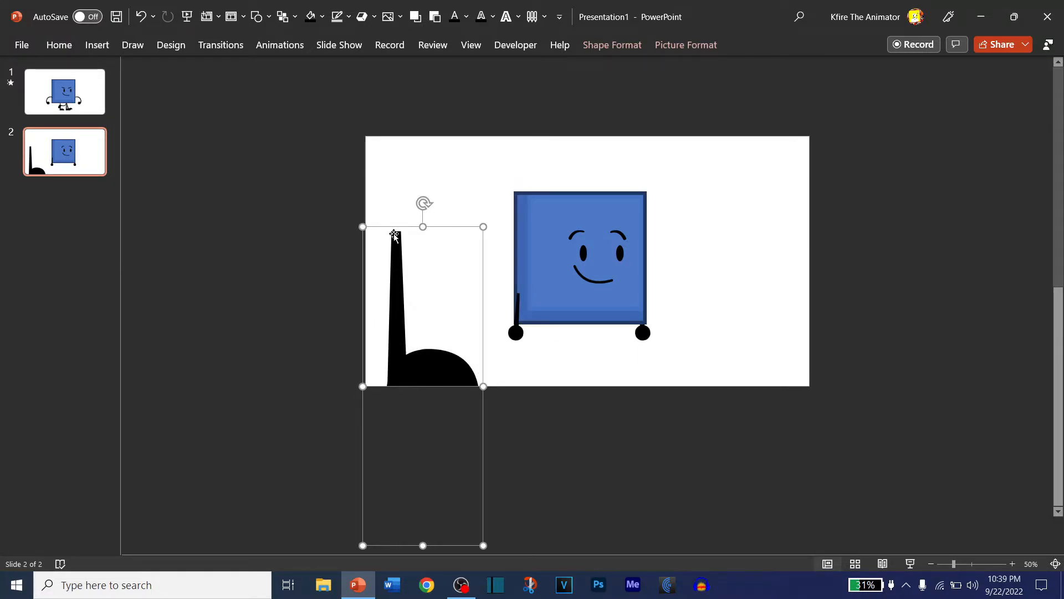
# - Scale the grouped leg down and place it under the blue square body, just below its bottom edge
pyautogui.moveTo(359, 227); pyautogui.dragTo(417, 363)
pyautogui.moveTo(421, 399); pyautogui.dragTo(551, 399)
pyautogui.scroll(5, 550, 399)
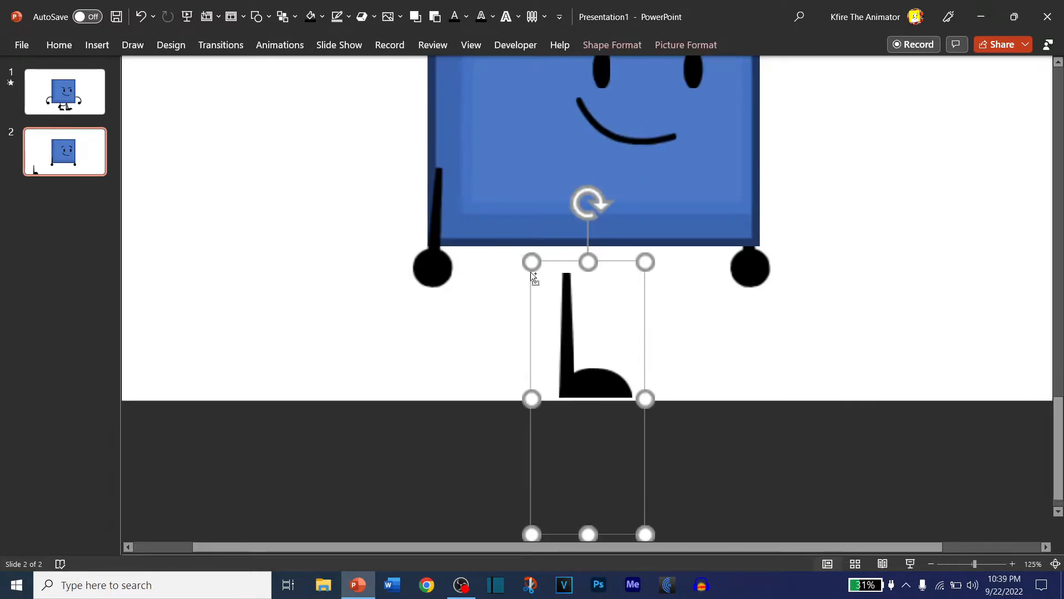
pyautogui.moveTo(539, 271); pyautogui.dragTo(556, 295)
pyautogui.moveTo(571, 334); pyautogui.dragTo(547, 299)
pyautogui.scroll(4, 544, 292)
pyautogui.scroll(1, 506, 220)
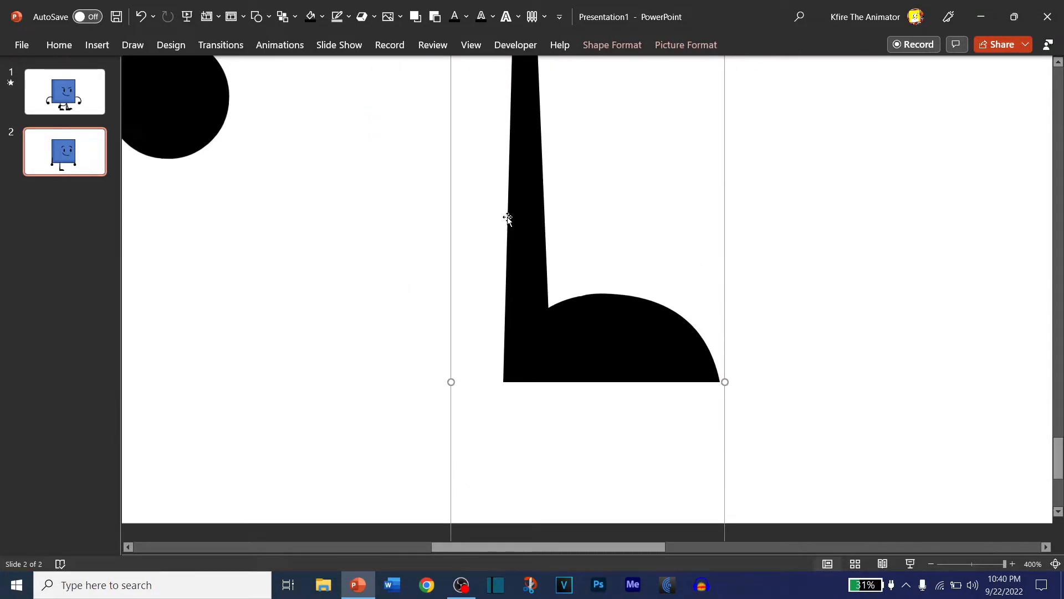
# - Nudge the leg into place and duplicate it, setting the copy beside it as the character's second leg
pyautogui.scroll(-1, 507, 219)
pyautogui.scroll(-1, 507, 218)
pyautogui.moveTo(559, 197); pyautogui.dragTo(563, 197)
pyautogui.hotkey('ctrl', 'd')
pyautogui.moveTo(586, 346); pyautogui.dragTo(693, 309)
# - Select both legs together and scale them down slightly
pyautogui.scroll(-2, 703, 307)
pyautogui.click(360, 191)
pyautogui.click(536, 447)
pyautogui.keyDown('ctrl'); pyautogui.click(637, 449); pyautogui.keyUp('ctrl')
pyautogui.scroll(5, 715, 489)
pyautogui.scroll(-4, 736, 471)
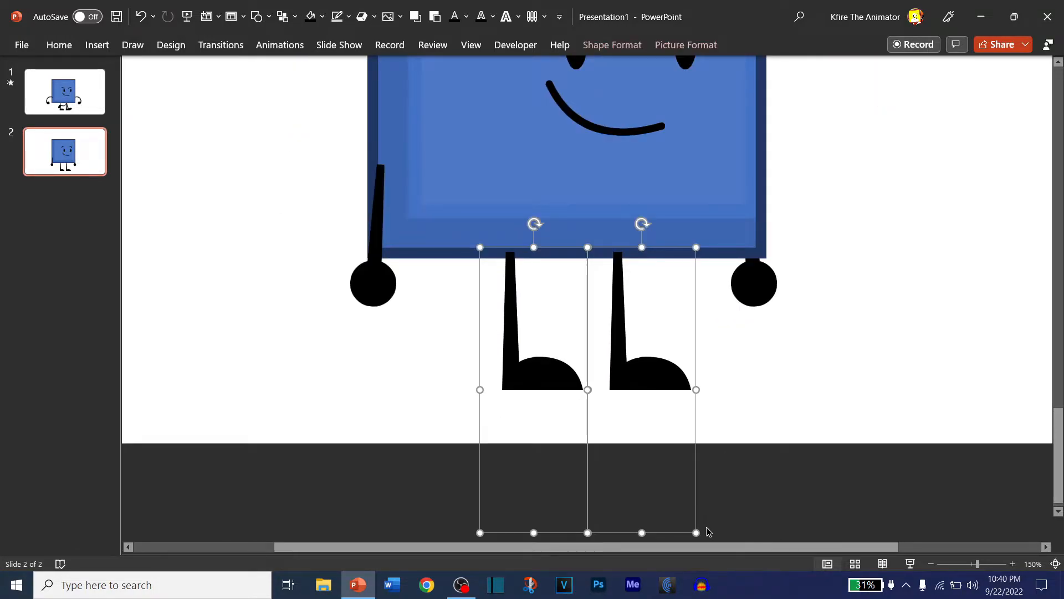
pyautogui.moveTo(697, 533); pyautogui.dragTo(687, 521)
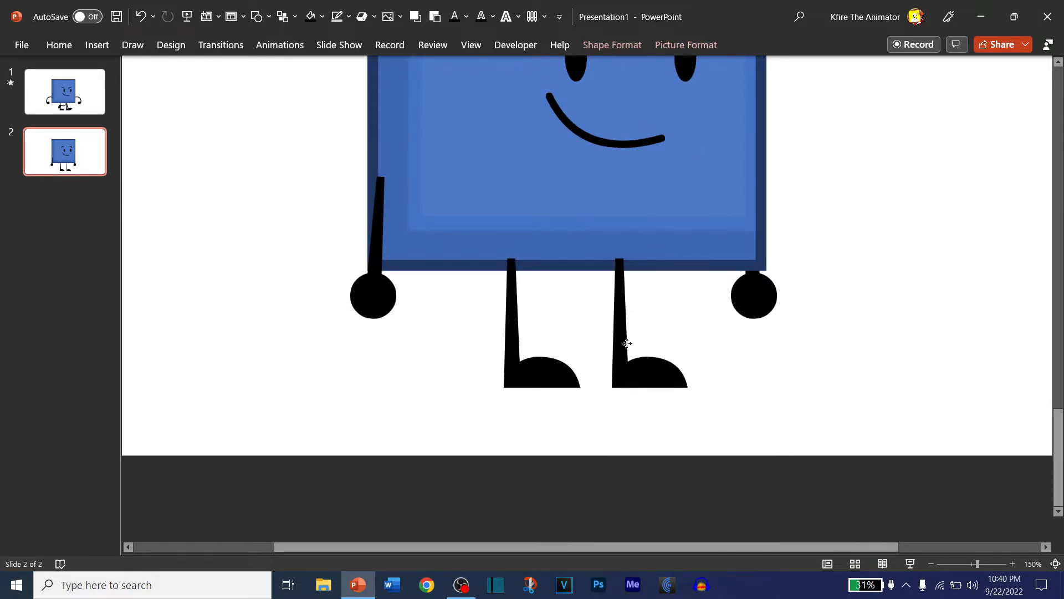
# - Cut and paste the blue body back so that it covers the tops of both legs
pyautogui.click(393, 218)
pyautogui.hotkey('ctrl', 'x')
pyautogui.hotkey('ctrl', 'v')
# - Select both legs and ungroup them so each foot is separate from its leg-shaft group
pyautogui.scroll(-7, 411, 219)
pyautogui.scroll(1, 411, 218)
pyautogui.click(35, 133)
pyautogui.moveTo(303, 290); pyautogui.dragTo(693, 565)
pyautogui.scroll(5, 608, 464)
pyautogui.rightClick(557, 380)
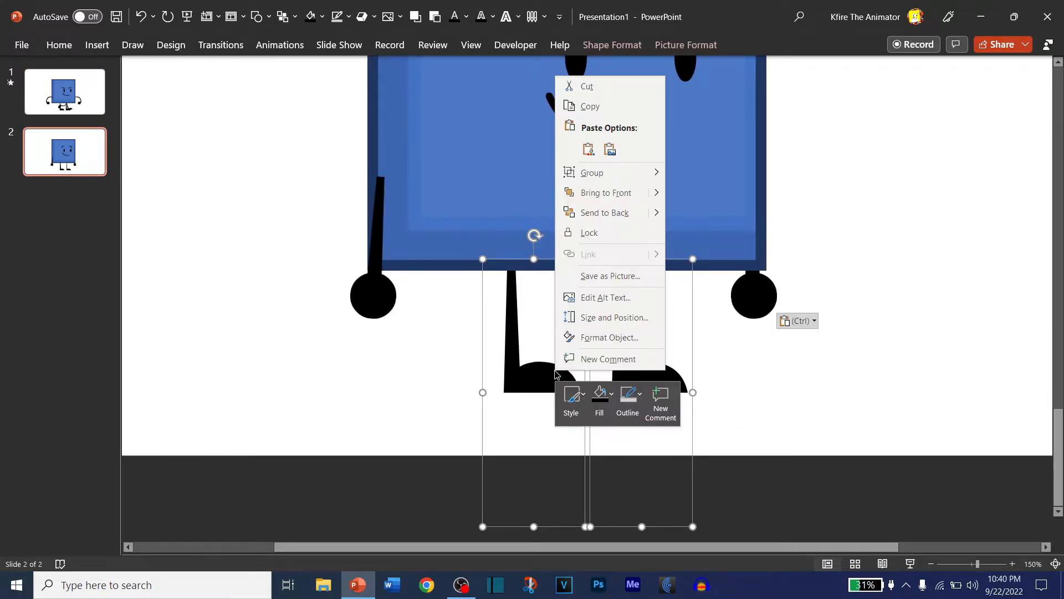
pyautogui.moveTo(634, 177)
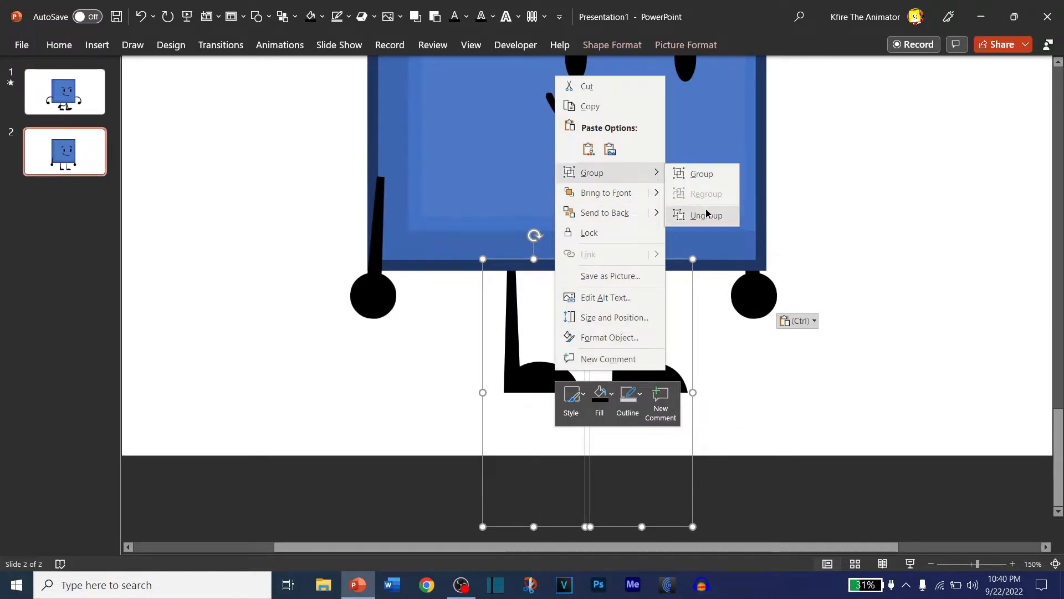
pyautogui.click(707, 210)
pyautogui.click(837, 222)
pyautogui.scroll(1, 474, 255)
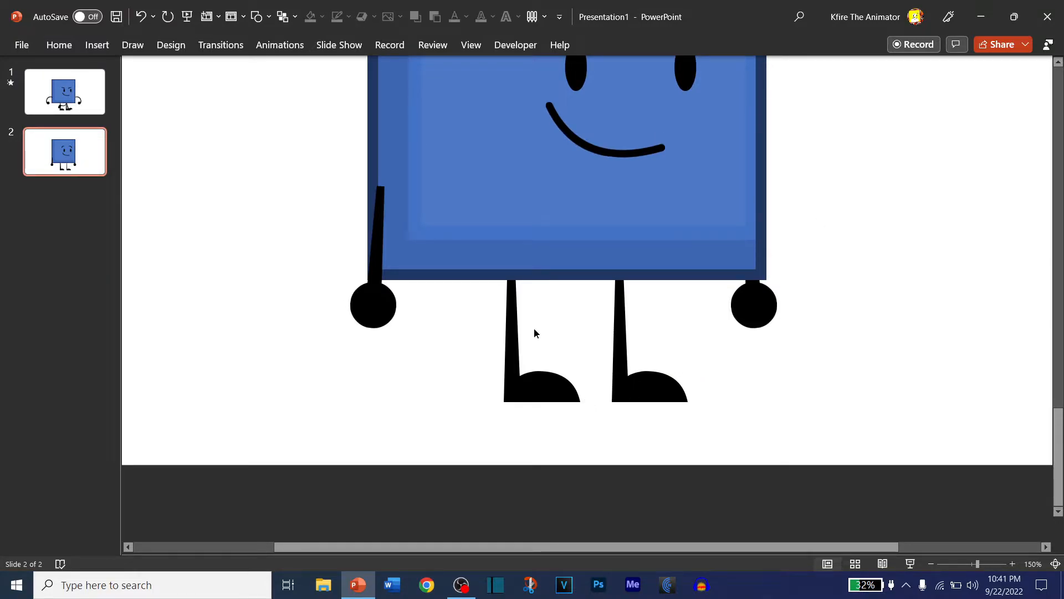
# - Apply the Spin emphasis animation to both leg-shaft groups, leaving the feet out
pyautogui.click(509, 317)
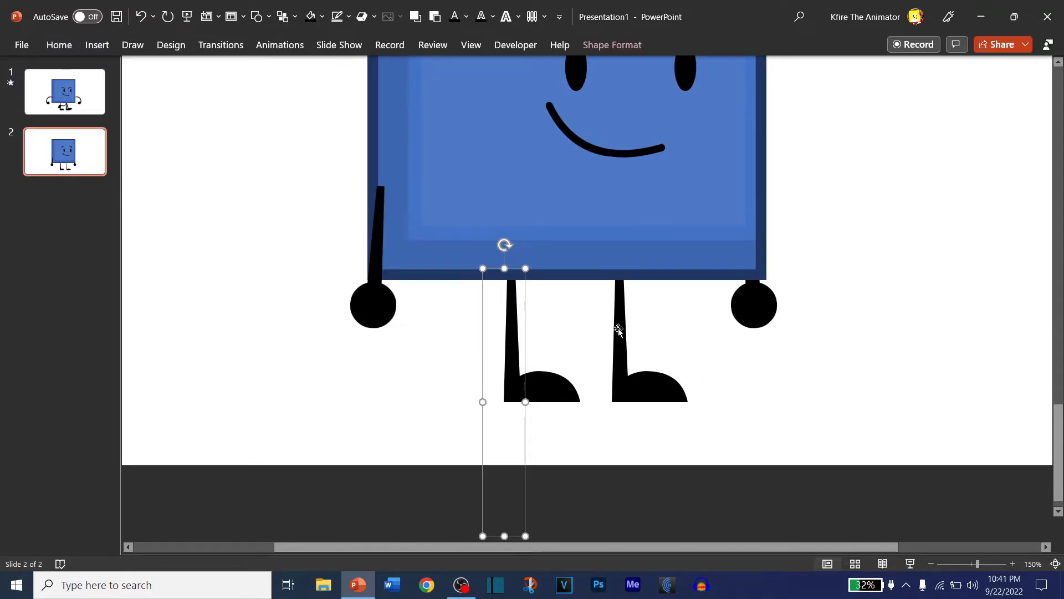
pyautogui.keyDown('shift'); pyautogui.click(625, 341); pyautogui.keyUp('shift')
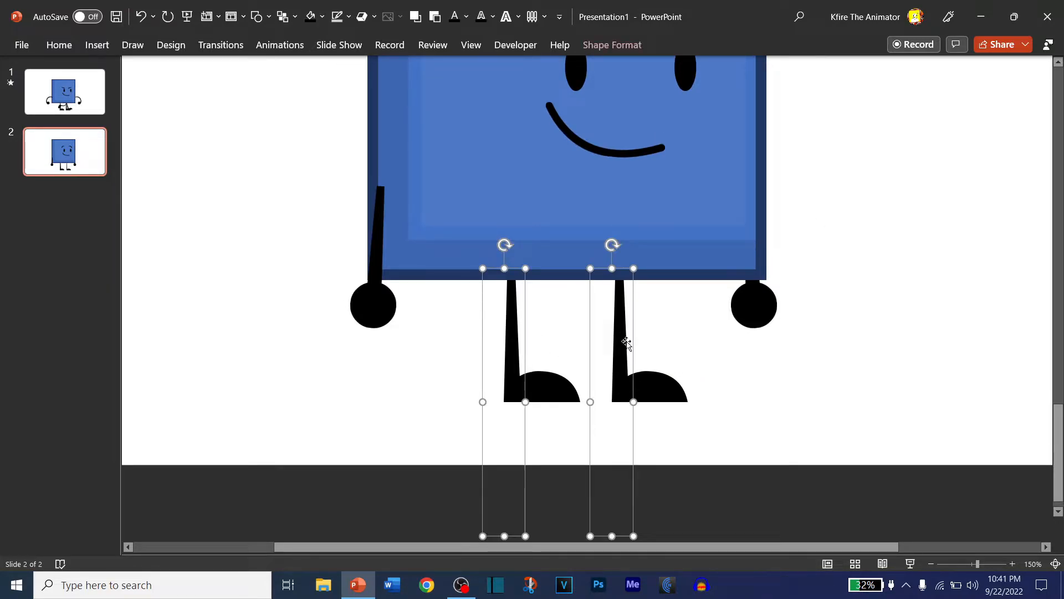
pyautogui.click(280, 44)
pyautogui.click(631, 97)
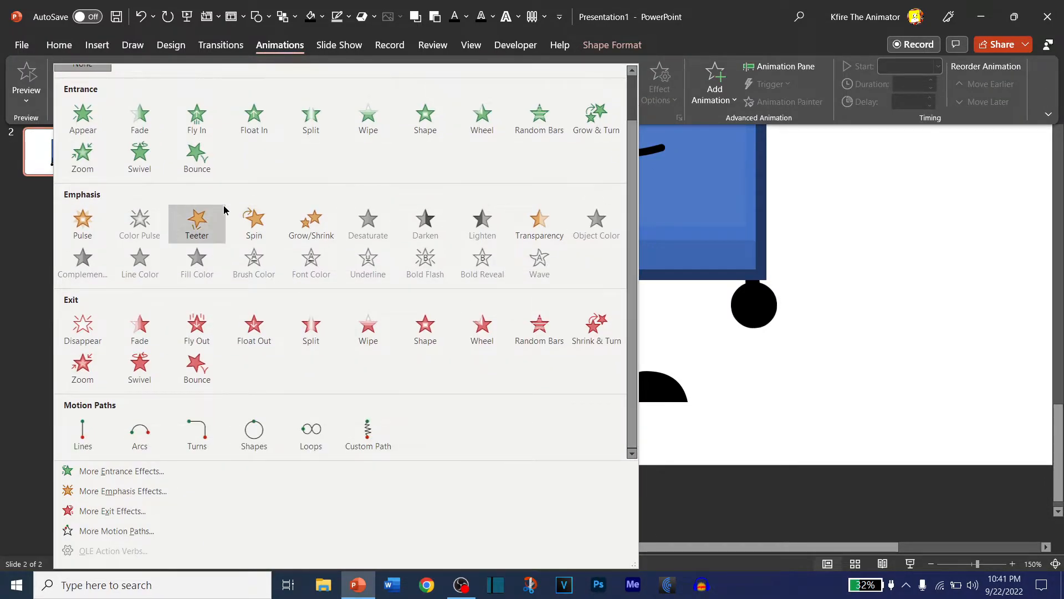
pyautogui.click(252, 219)
# - Adjust the spin amount and direction of the two leg-shaft animations
pyautogui.click(665, 88)
pyautogui.click(673, 244)
pyautogui.click(938, 67)
pyautogui.click(665, 92)
pyautogui.click(672, 159)
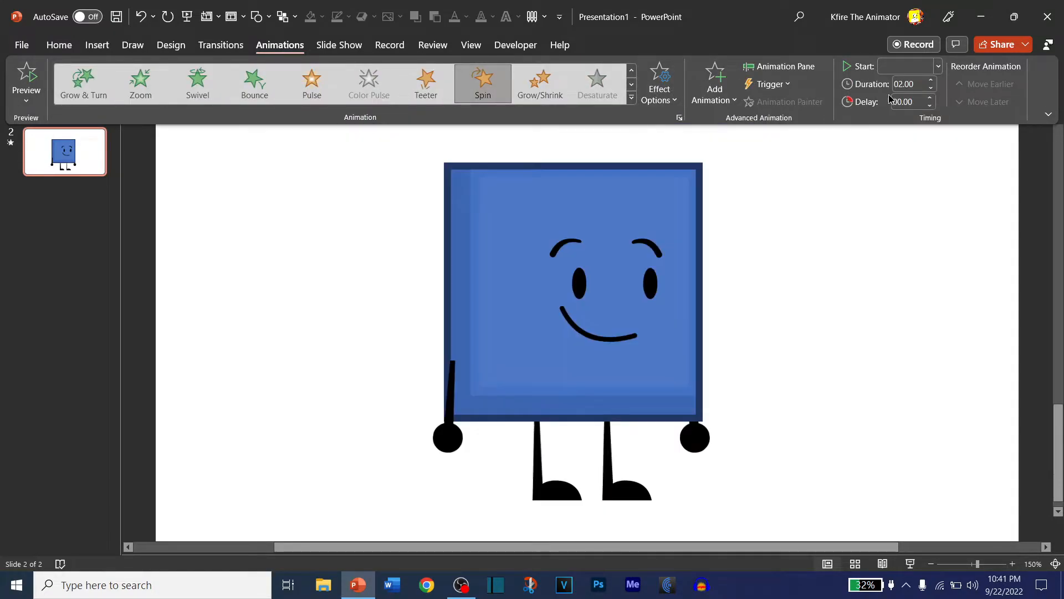
# - Set both leg-shaft Spin animations to start With Previous with a 0.75 second duration, and show the Animation Pane
pyautogui.click(938, 66)
pyautogui.click(923, 98)
pyautogui.click(931, 92)
pyautogui.click(931, 92)
pyautogui.click(931, 92)
pyautogui.click(781, 66)
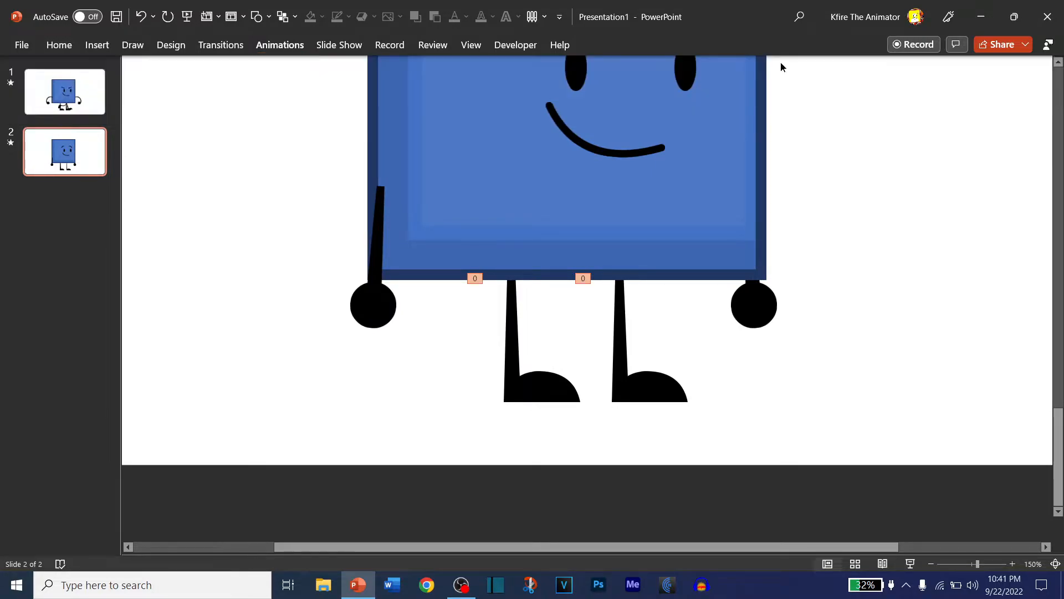
pyautogui.click(280, 45)
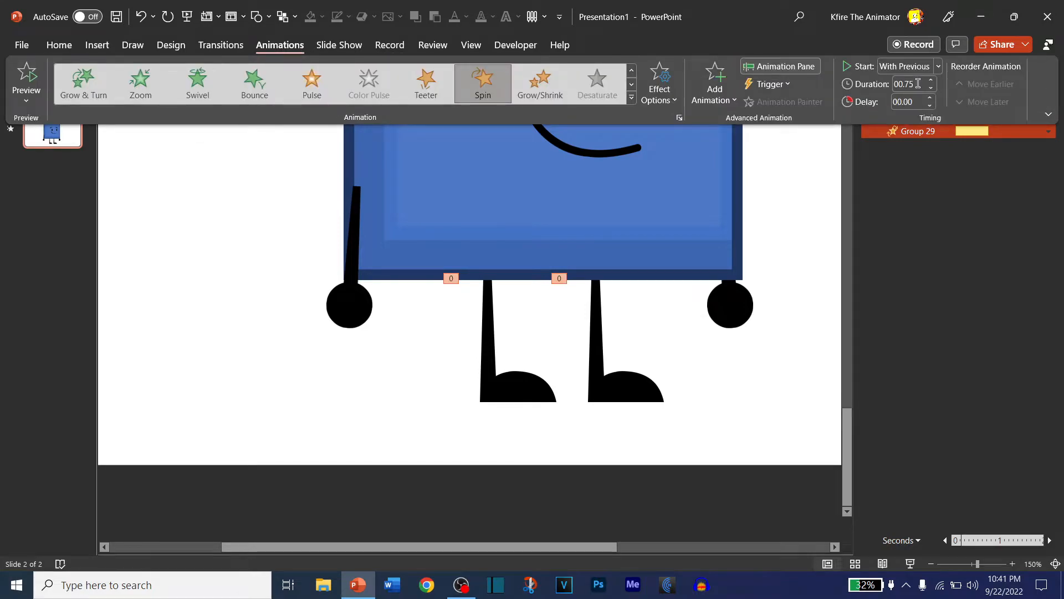
pyautogui.click(937, 235)
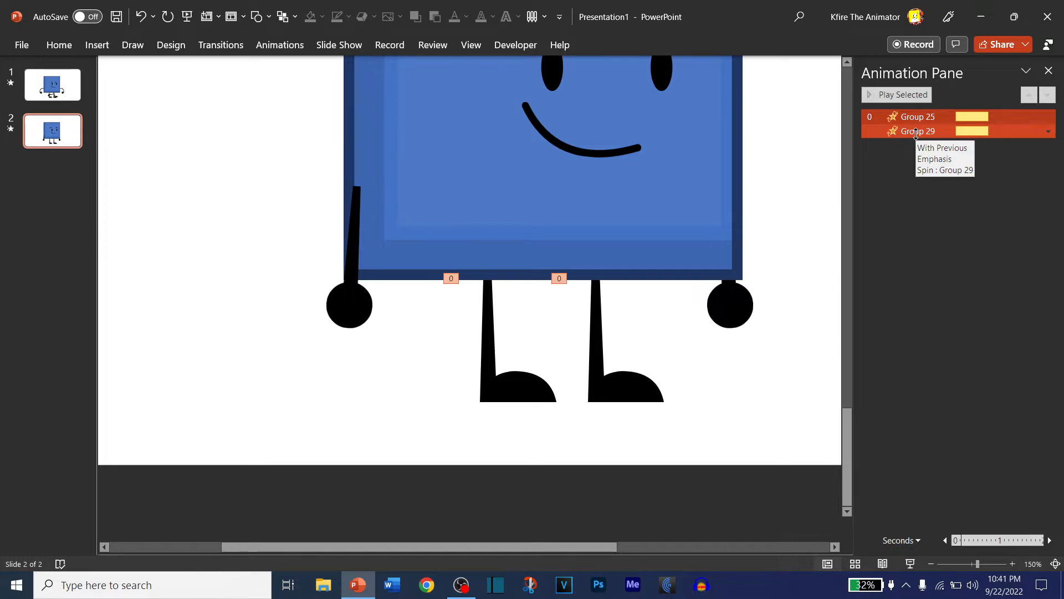
# - For both leg spin animations, Group 25 and Group 29, set the smooth end to 0.5 sec and the smooth start to 0.25 sec
pyautogui.click(924, 201)
pyautogui.click(920, 130)
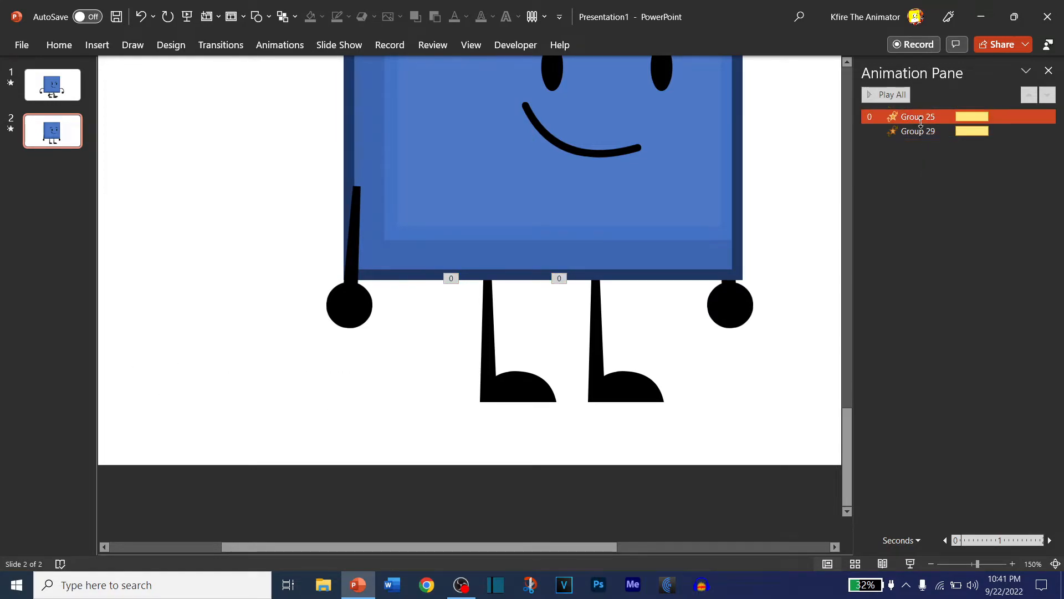
pyautogui.click(922, 119)
pyautogui.keyDown('shift'); pyautogui.click(924, 132); pyautogui.keyUp('shift')
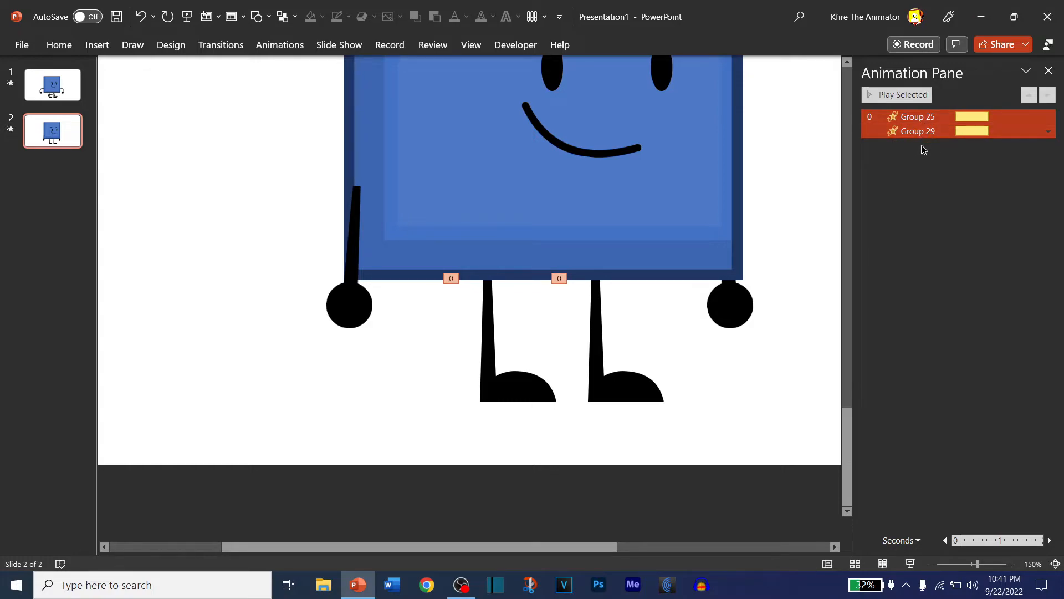
pyautogui.rightClick(920, 133)
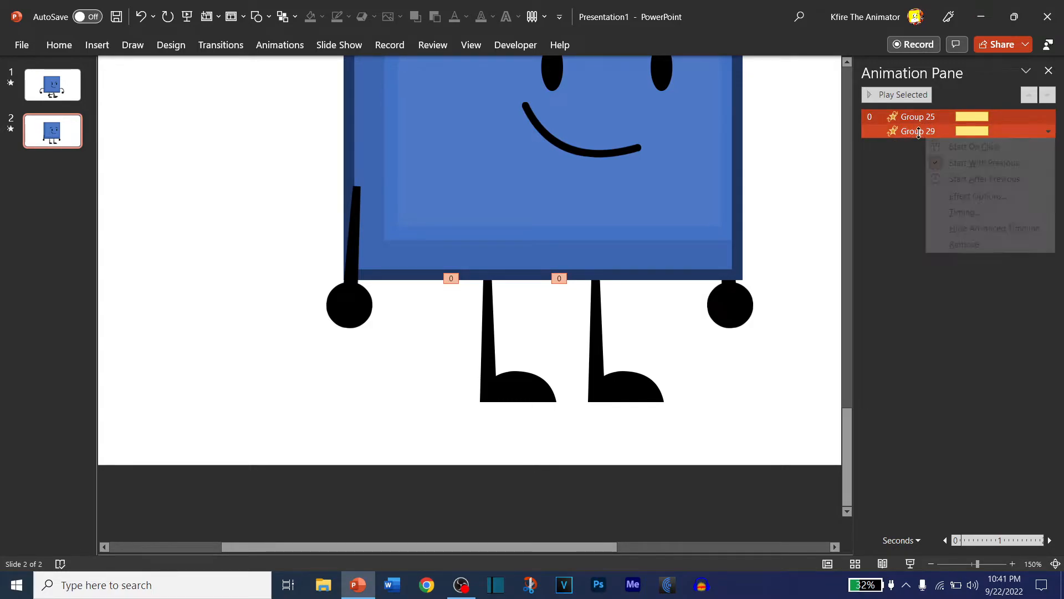
pyautogui.click(978, 196)
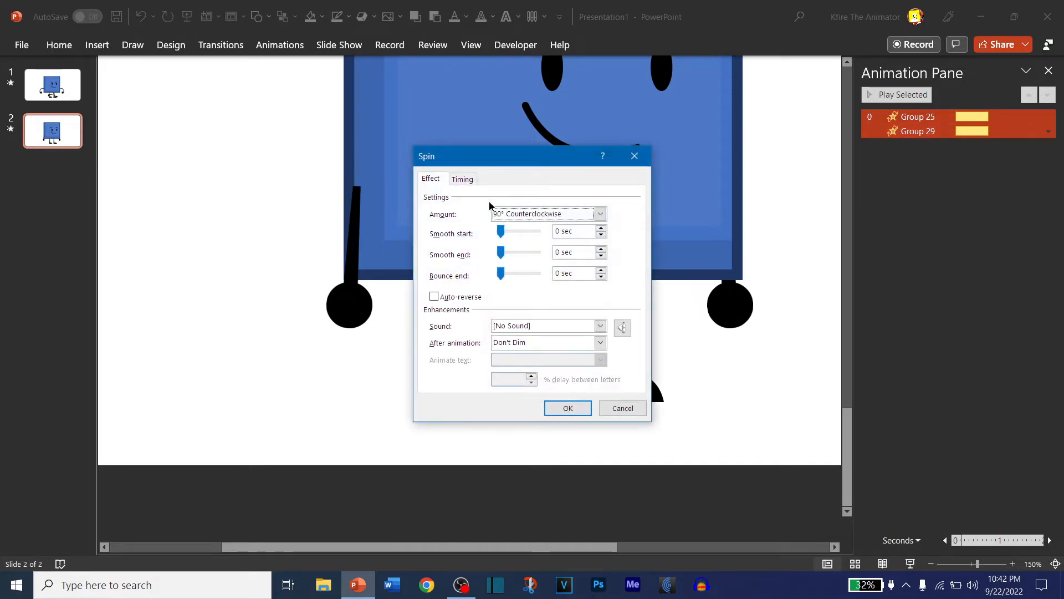
pyautogui.moveTo(497, 259); pyautogui.dragTo(539, 251)
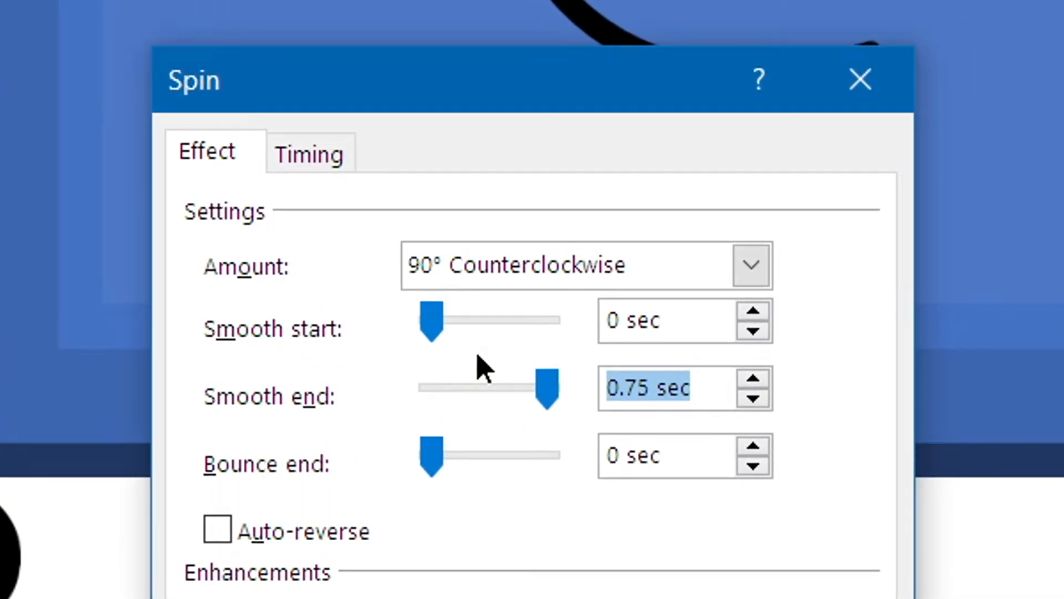
pyautogui.write('0.')
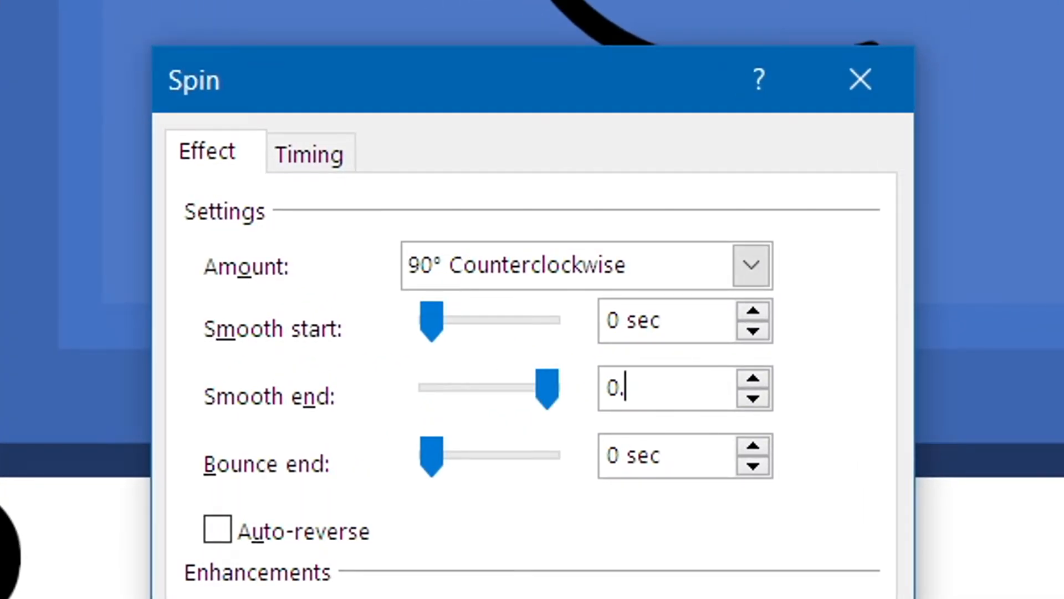
pyautogui.moveTo(647, 318); pyautogui.dragTo(493, 303)
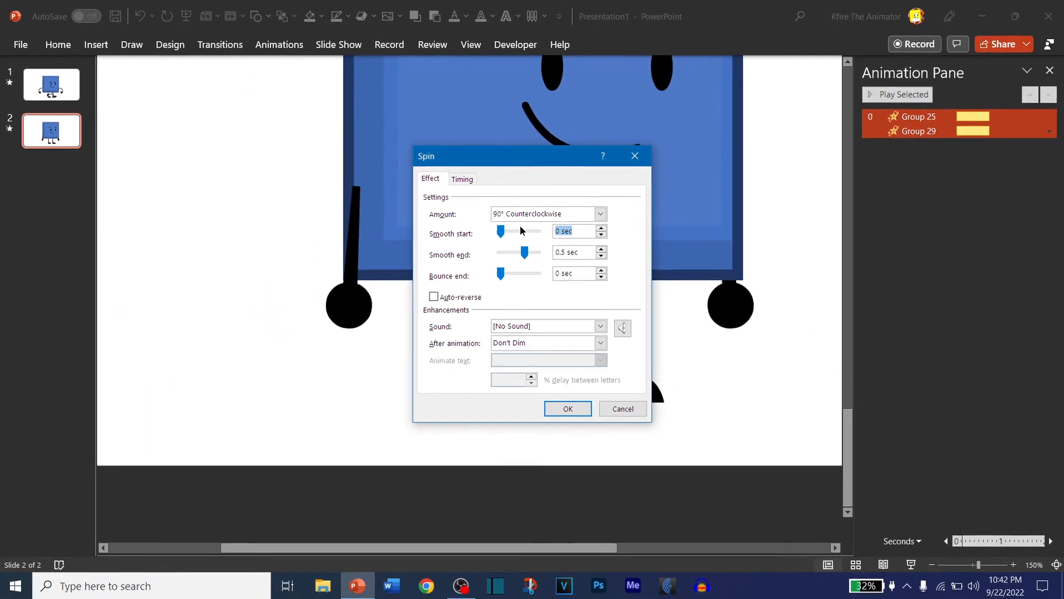
pyautogui.write('0.25')
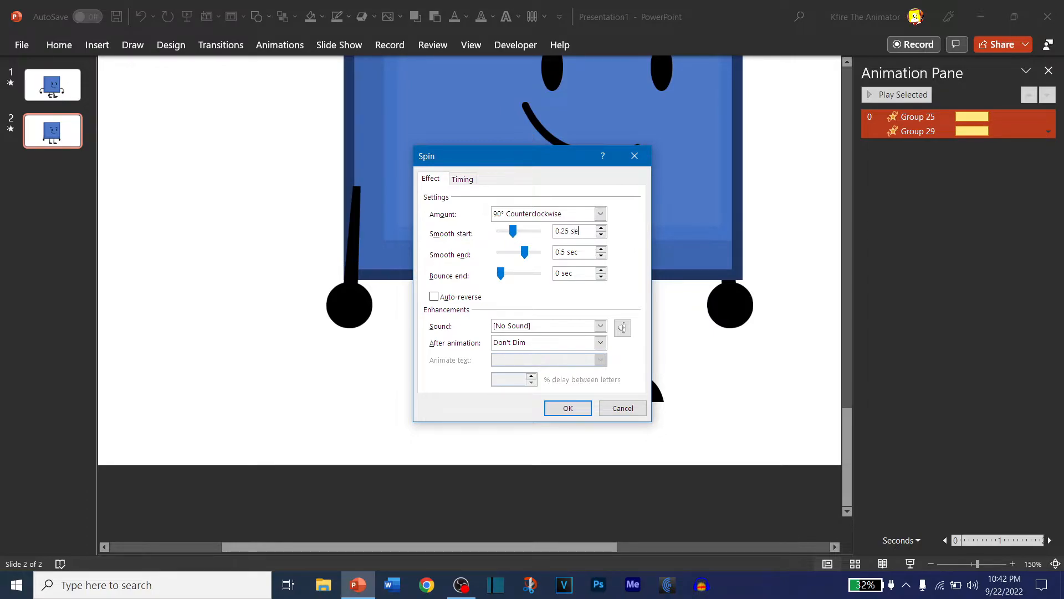
# - Re-enter 0.5 as the smooth end and set the legs' custom spin amount to 10° counterclockwise
pyautogui.click(506, 254)
pyautogui.press('Tab')
pyautogui.write('0.6')
pyautogui.press('BackSpace')
pyautogui.write('5')
pyautogui.click(500, 278)
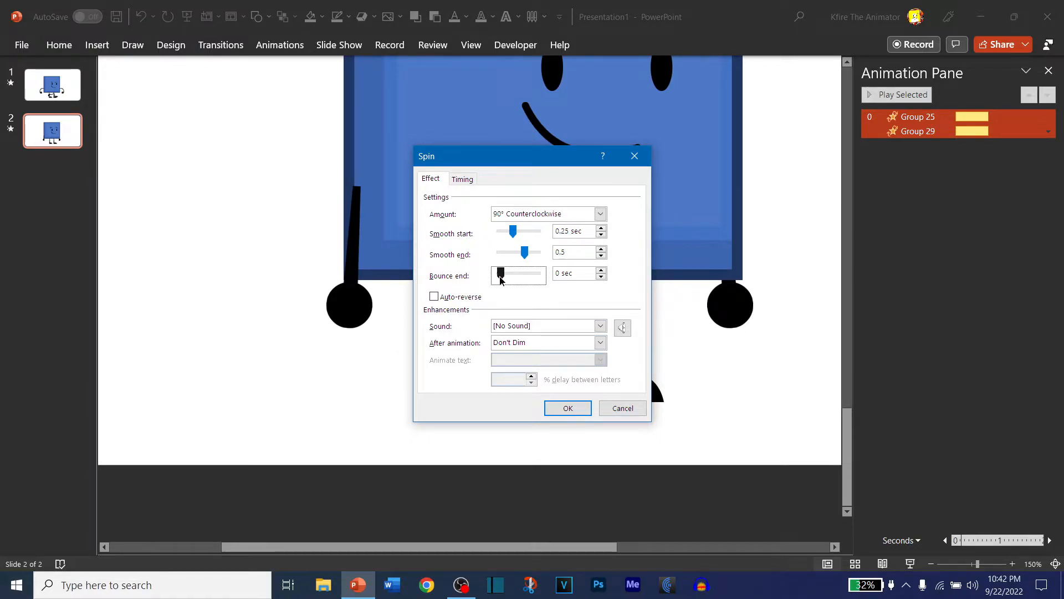
pyautogui.click(601, 214)
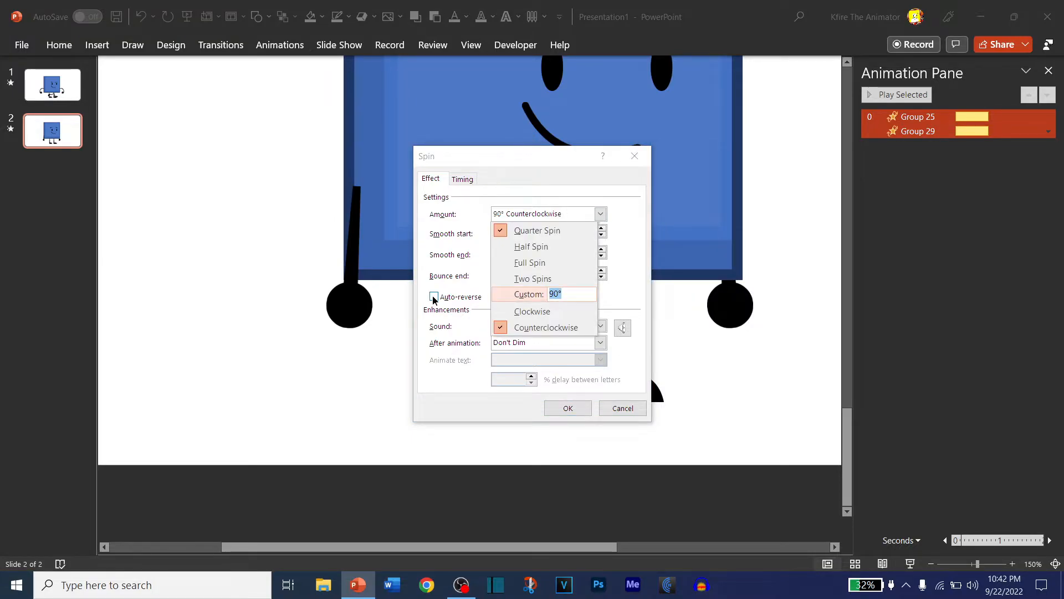
pyautogui.write('1')
pyautogui.press('Return')
pyautogui.press('Return')
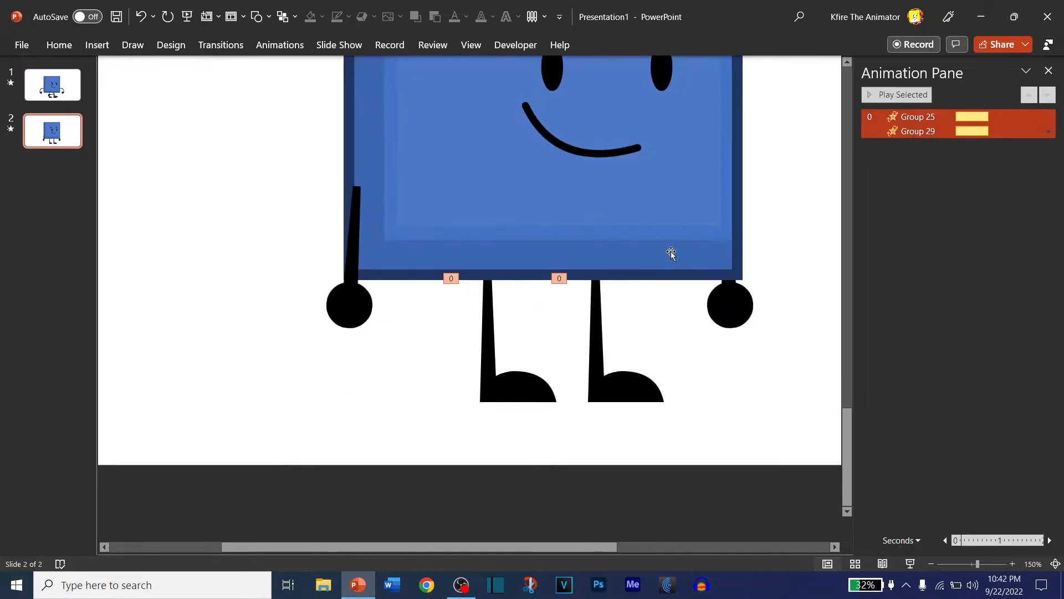
# - Reopen the spin effect options for both leg animations together and edit their custom spin amount
pyautogui.doubleClick(918, 117)
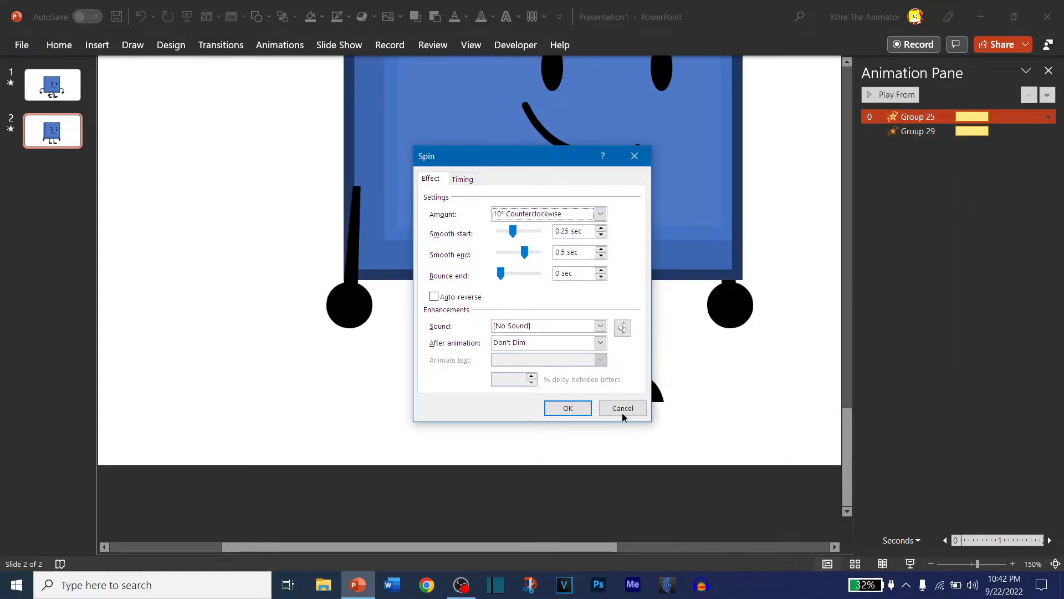
pyautogui.click(622, 410)
pyautogui.click(918, 130)
pyautogui.keyDown('shift'); pyautogui.click(918, 116); pyautogui.keyUp('shift')
pyautogui.click(1049, 117)
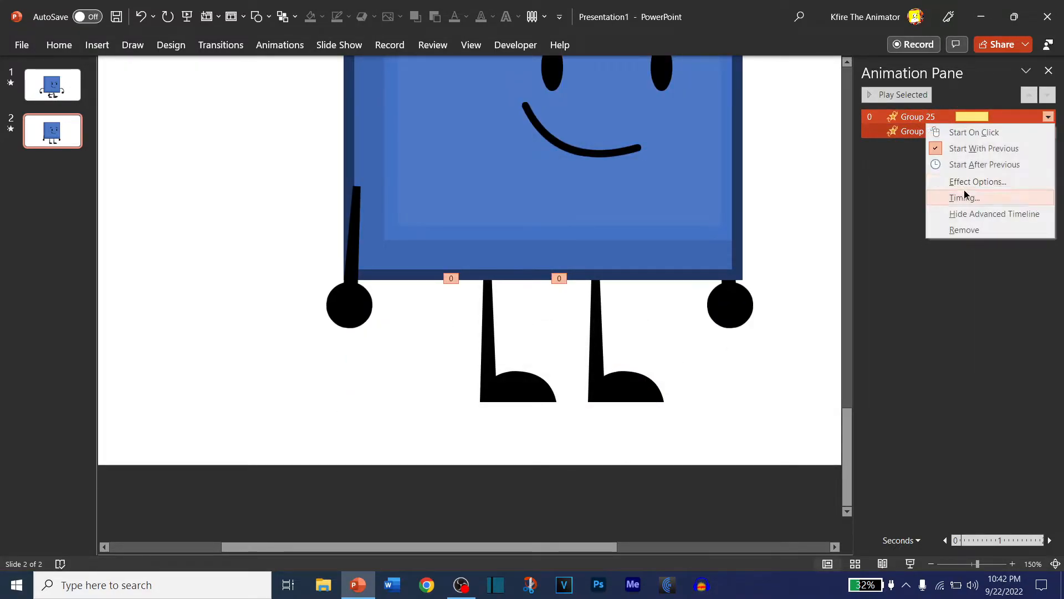
pyautogui.click(965, 197)
pyautogui.click(430, 179)
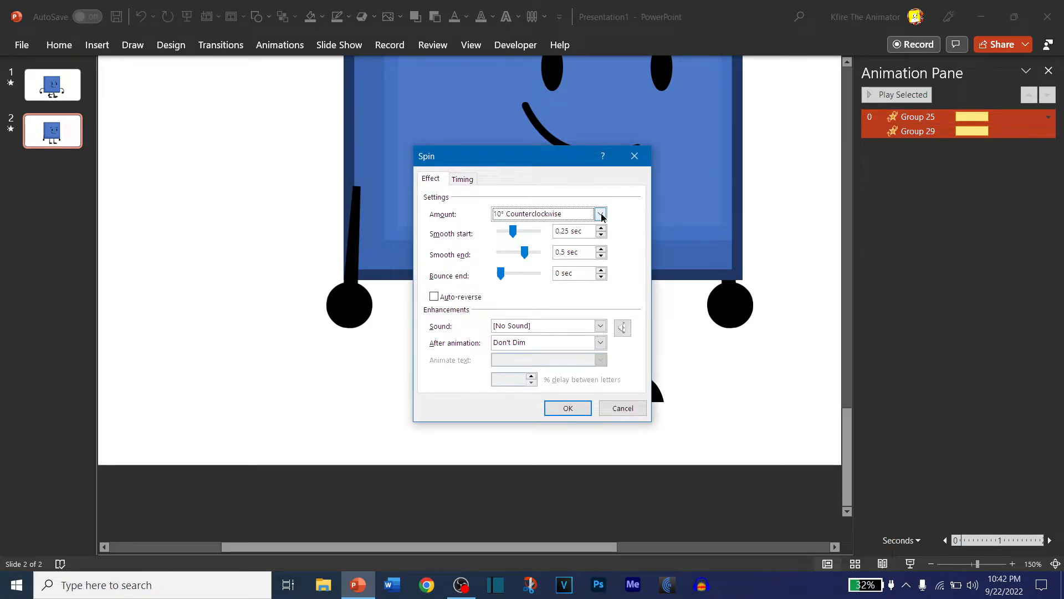
pyautogui.click(601, 214)
pyautogui.press('Return')
pyautogui.press('Return')
# - Hide the Animation Pane, play slide 2 as a slide show, take a full-screen screenshot of the tilted legs, and exit the show
pyautogui.click(439, 150)
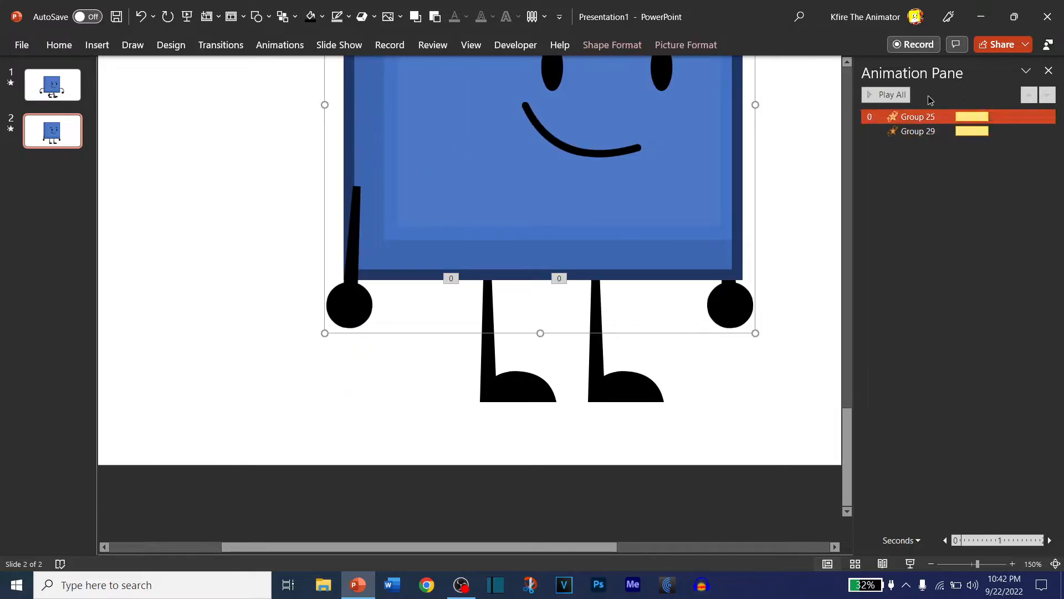
pyautogui.click(1055, 71)
pyautogui.click(943, 463)
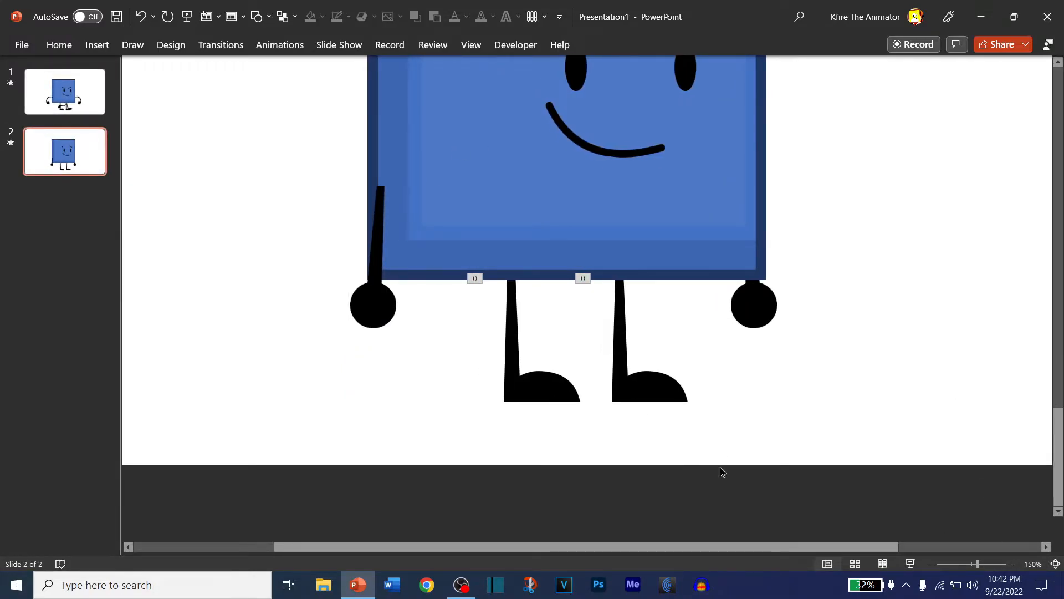
pyautogui.click(1057, 564)
pyautogui.click(540, 482)
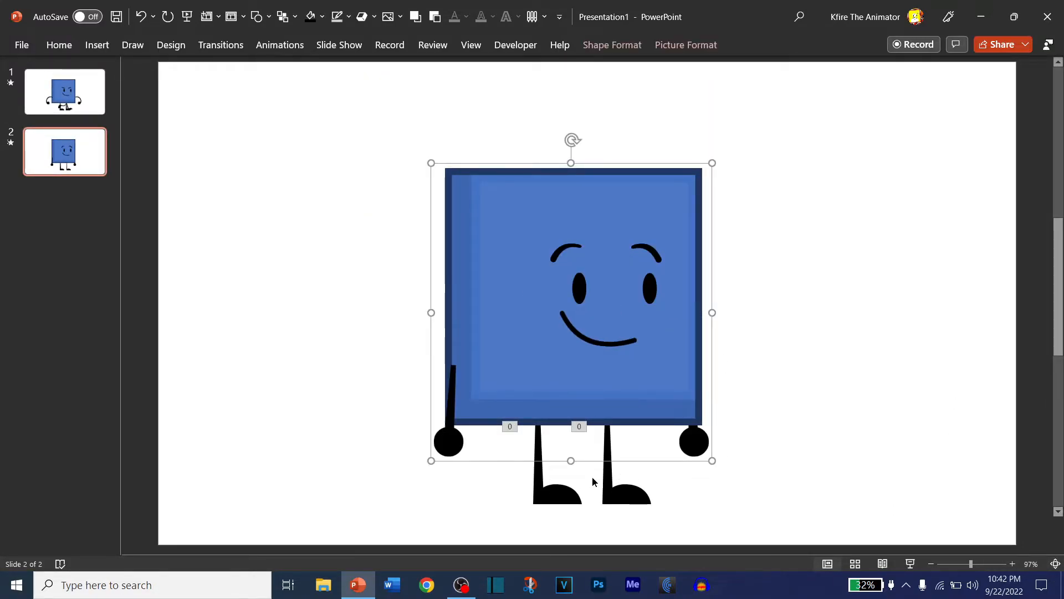
pyautogui.click(305, 301)
pyautogui.hotkey('shift', 'F5')
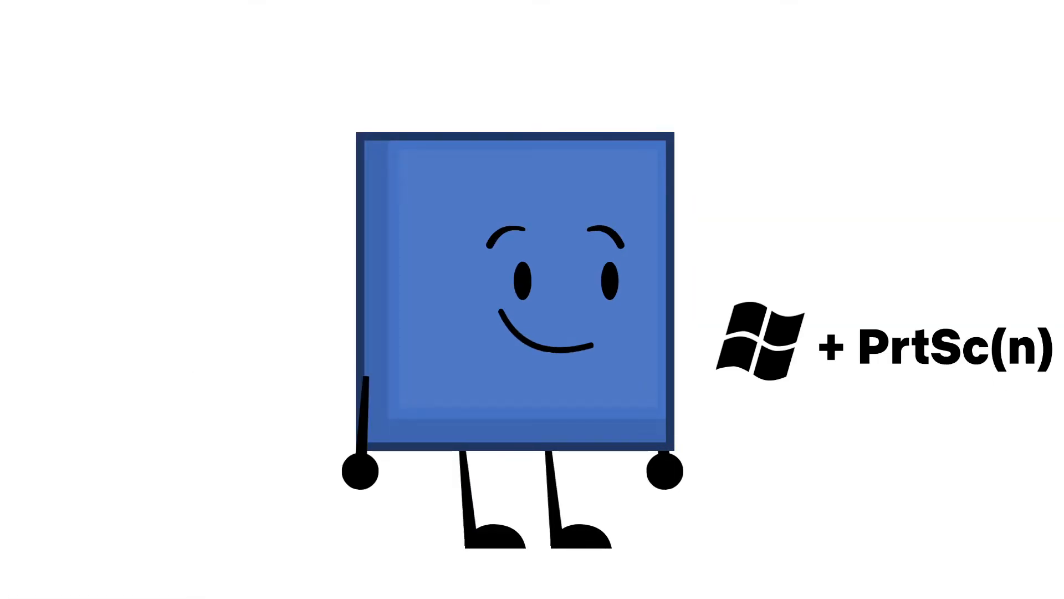
pyautogui.press('super+Print')
pyautogui.press('Escape')
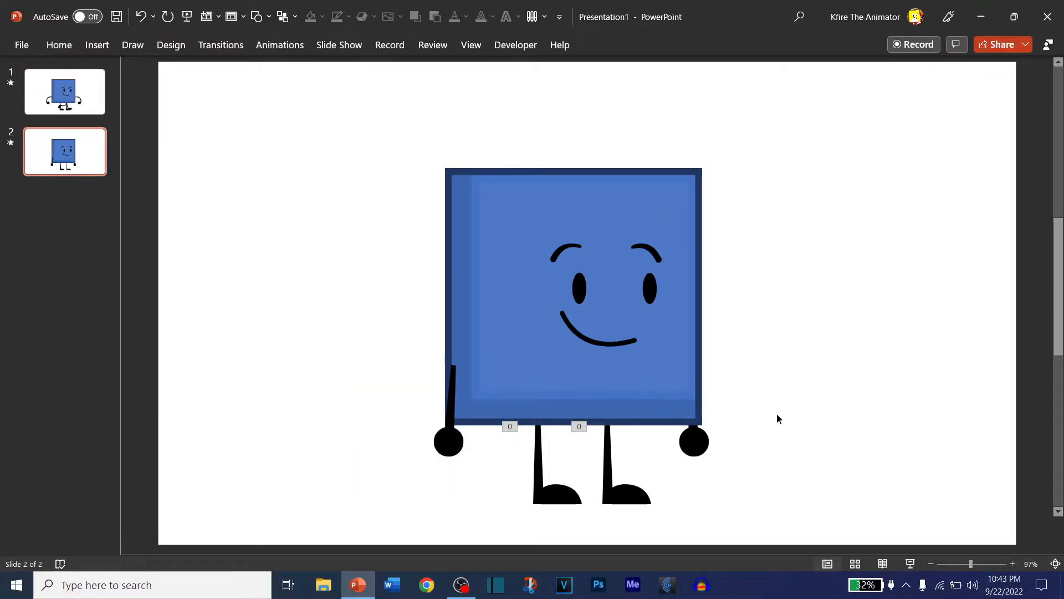
# - Paste the screenshot onto slide 2 and send it behind the character as a reference for the tilted legs
pyautogui.hotkey('ctrl', 'v')
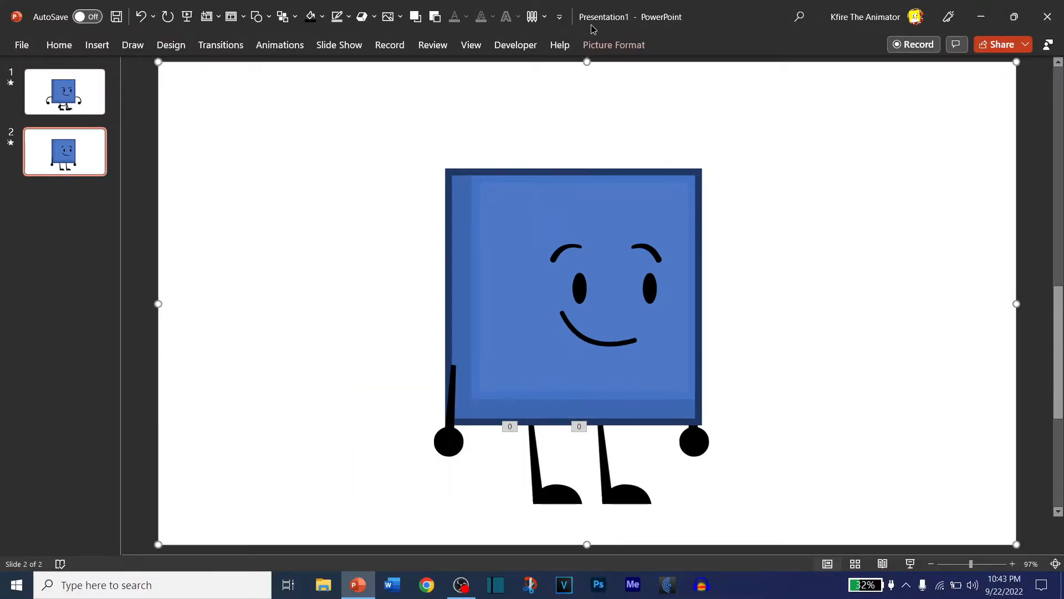
pyautogui.rightClick(482, 119)
pyautogui.click(509, 280)
# - Apply a Lines motion path animation with the Left direction to the character's body group
pyautogui.click(549, 252)
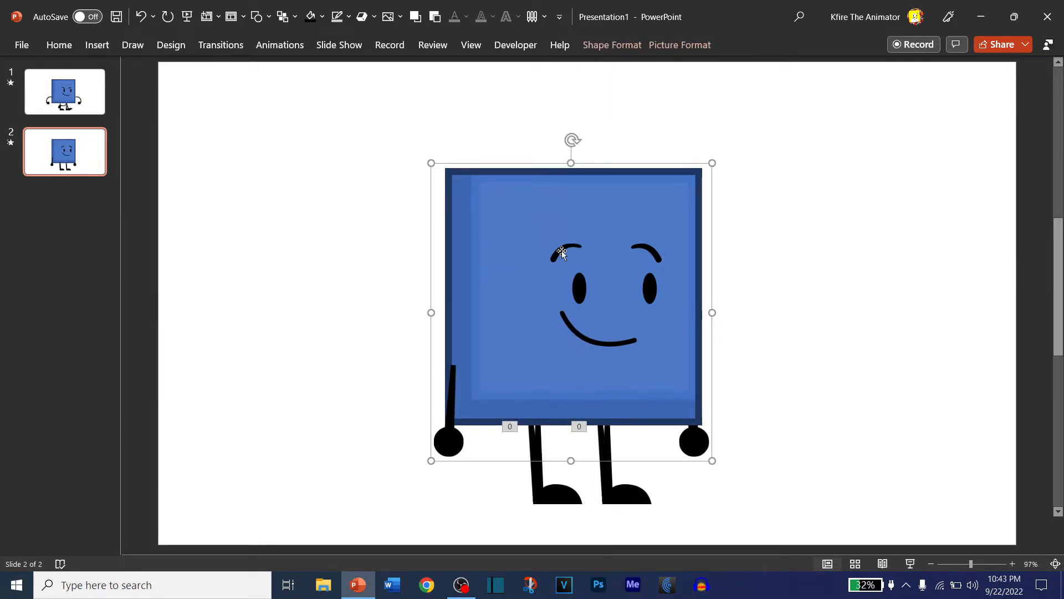
pyautogui.scroll(6, 544, 245)
pyautogui.scroll(-3, 582, 183)
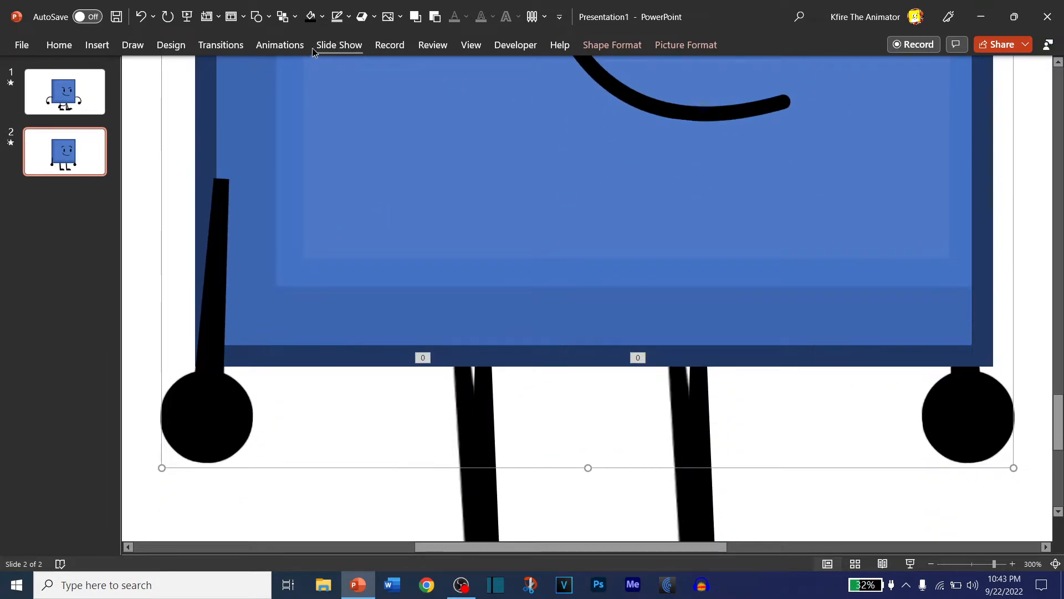
pyautogui.click(280, 45)
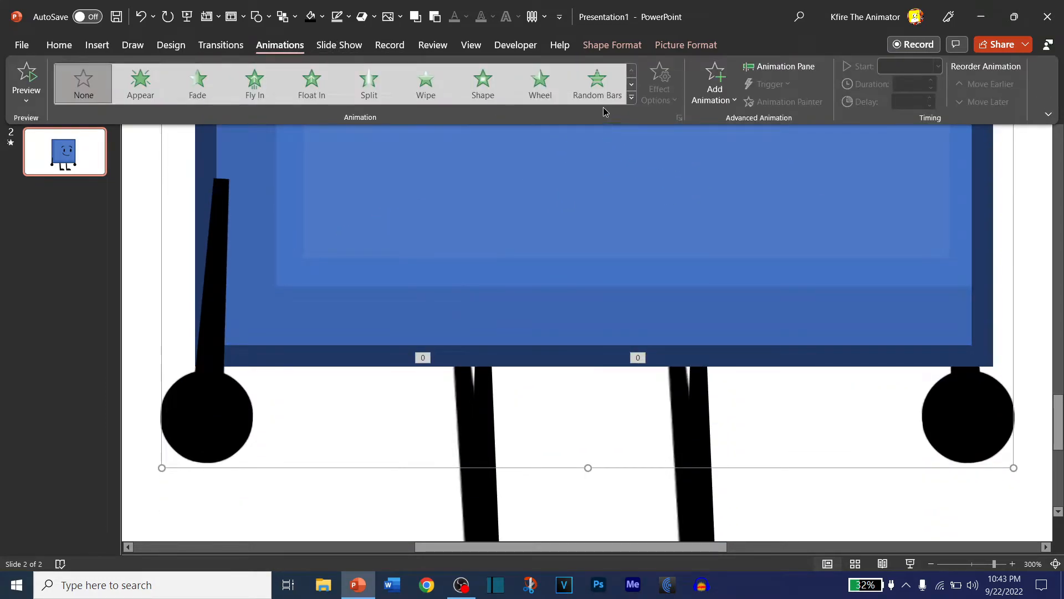
pyautogui.click(632, 98)
pyautogui.scroll(-2, 234, 277)
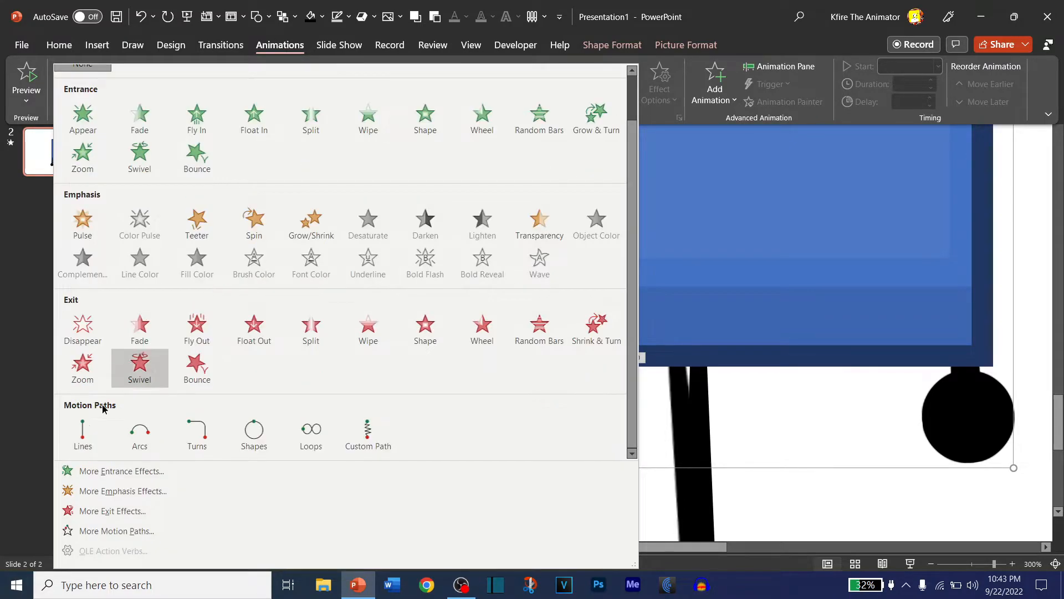
pyautogui.click(61, 444)
pyautogui.click(660, 89)
pyautogui.click(668, 197)
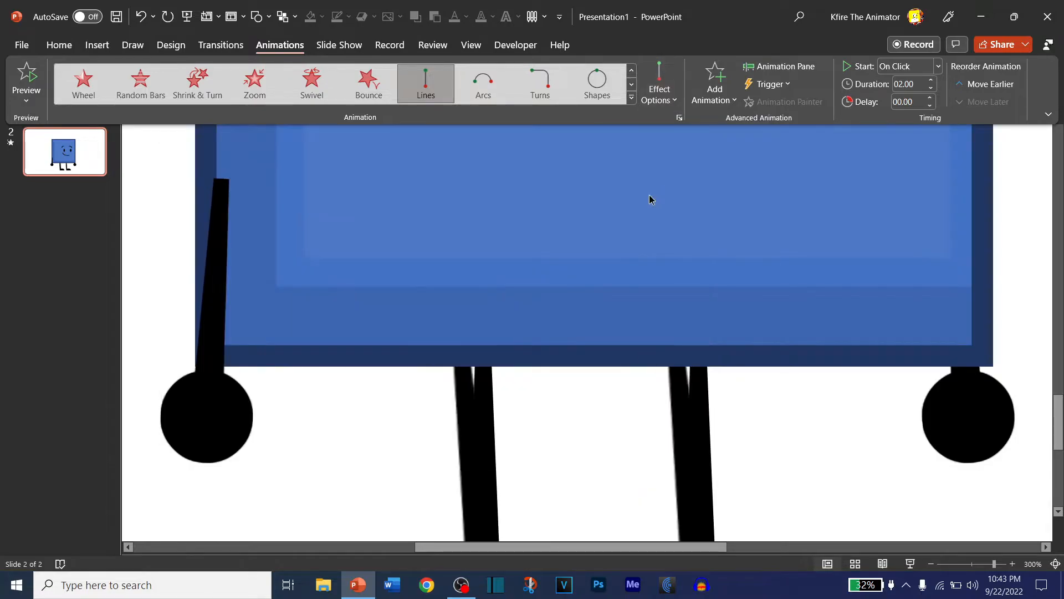
# - Shorten the body's motion path to a small leftward shift that matches the tilted legs in the screenshot
pyautogui.click(523, 225)
pyautogui.scroll(-5, 470, 226)
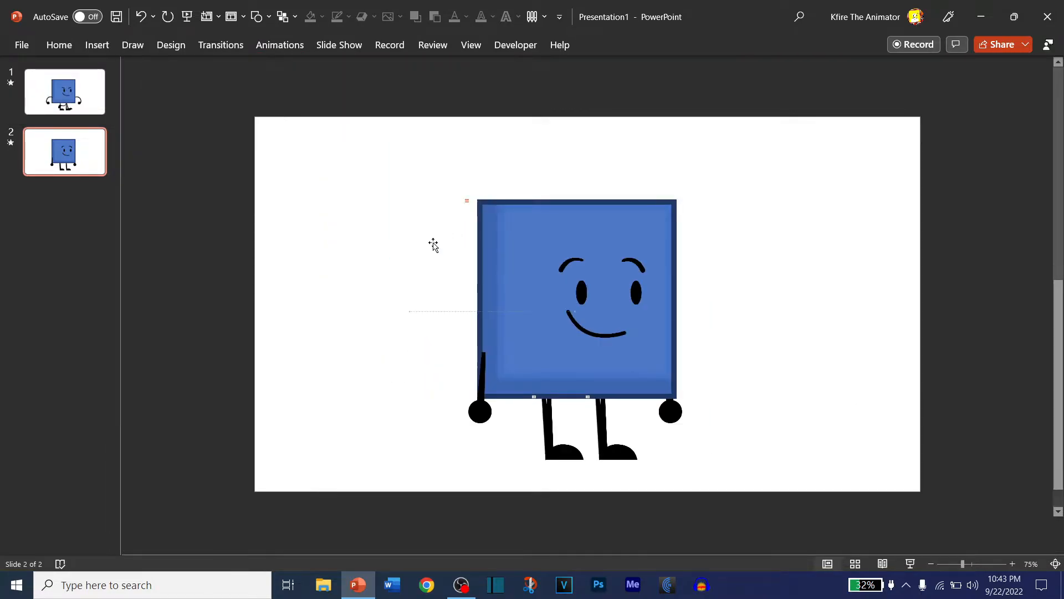
pyautogui.click(411, 312)
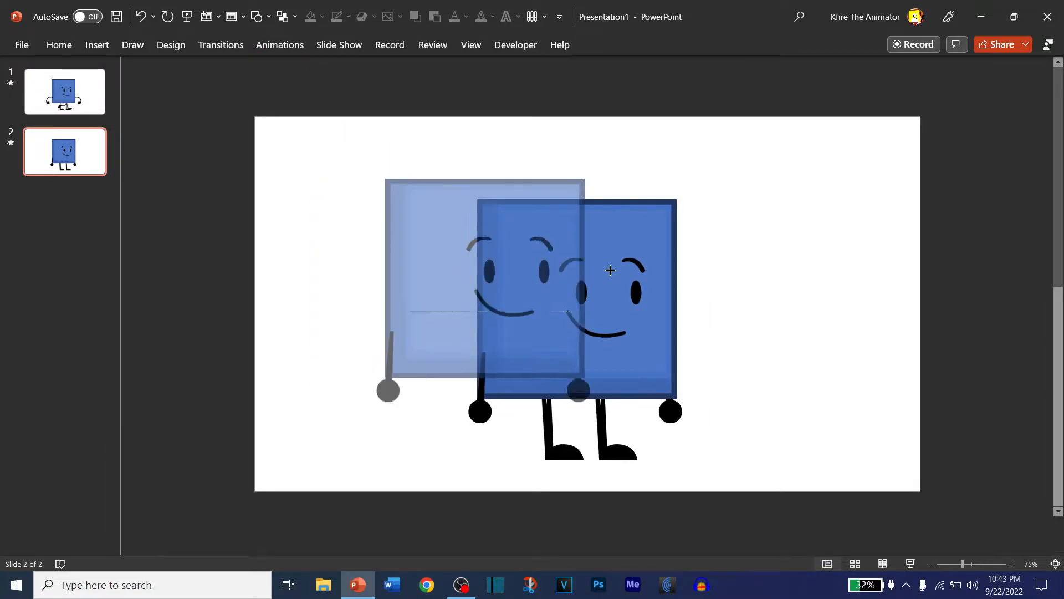
pyautogui.click(581, 287)
pyautogui.scroll(10, 581, 287)
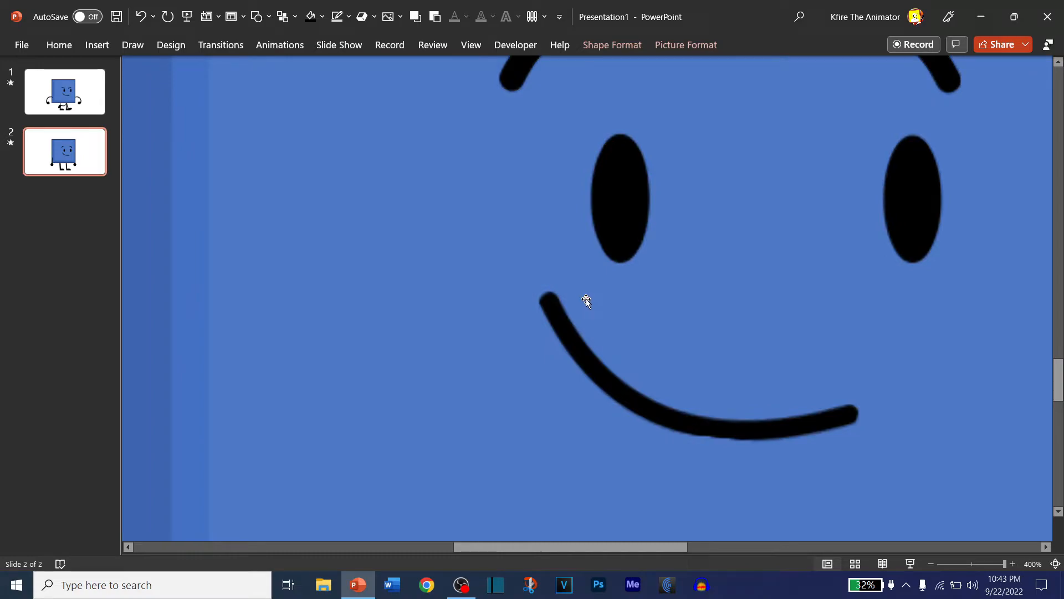
pyautogui.moveTo(587, 299); pyautogui.dragTo(545, 295)
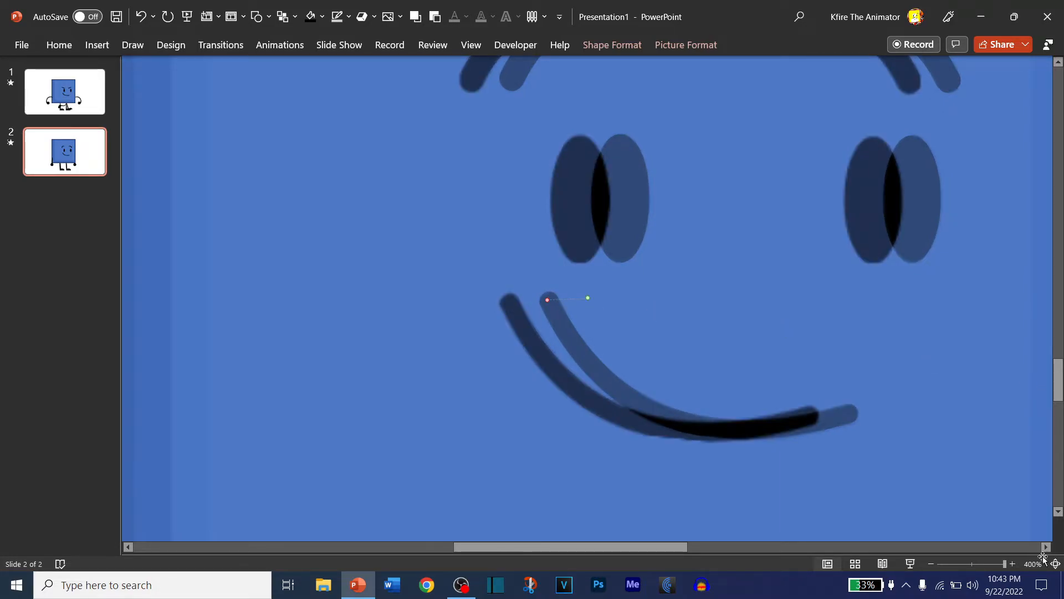
# - Show the Animation Pane and set the body's motion path to start With Previous
pyautogui.click(1055, 564)
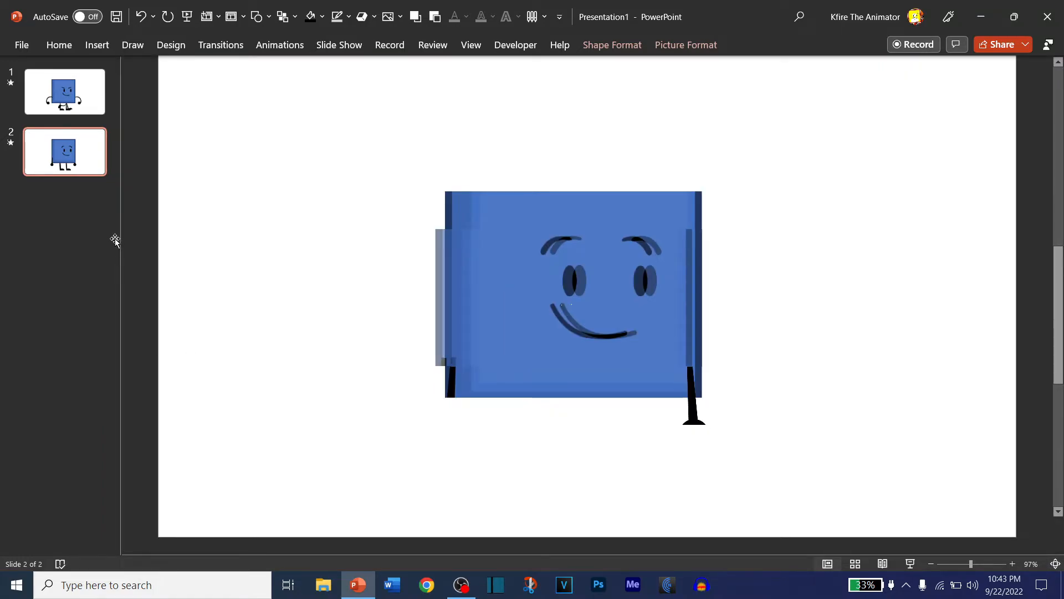
pyautogui.click(473, 222)
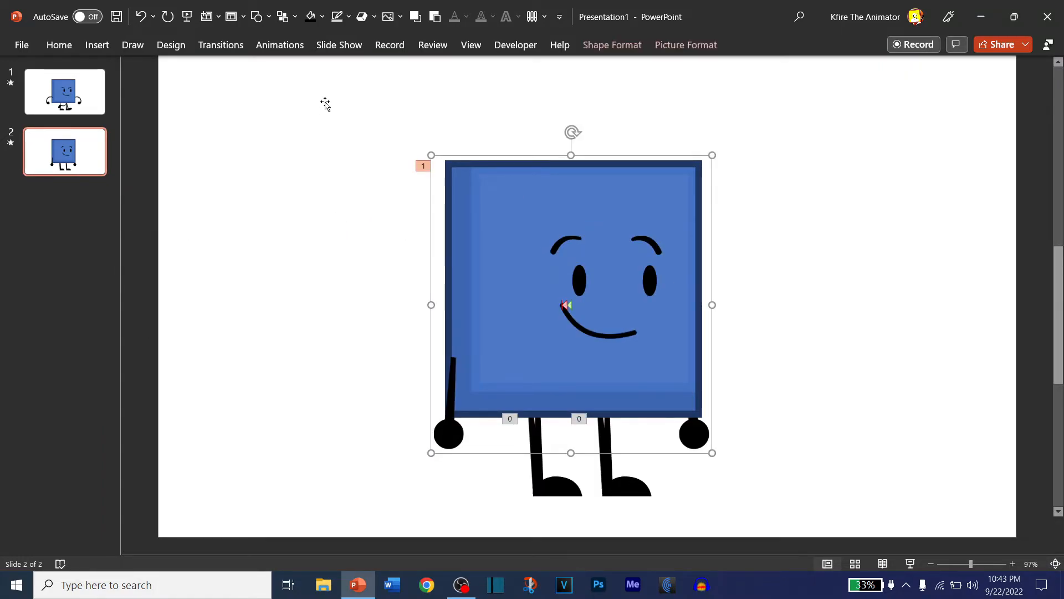
pyautogui.click(279, 45)
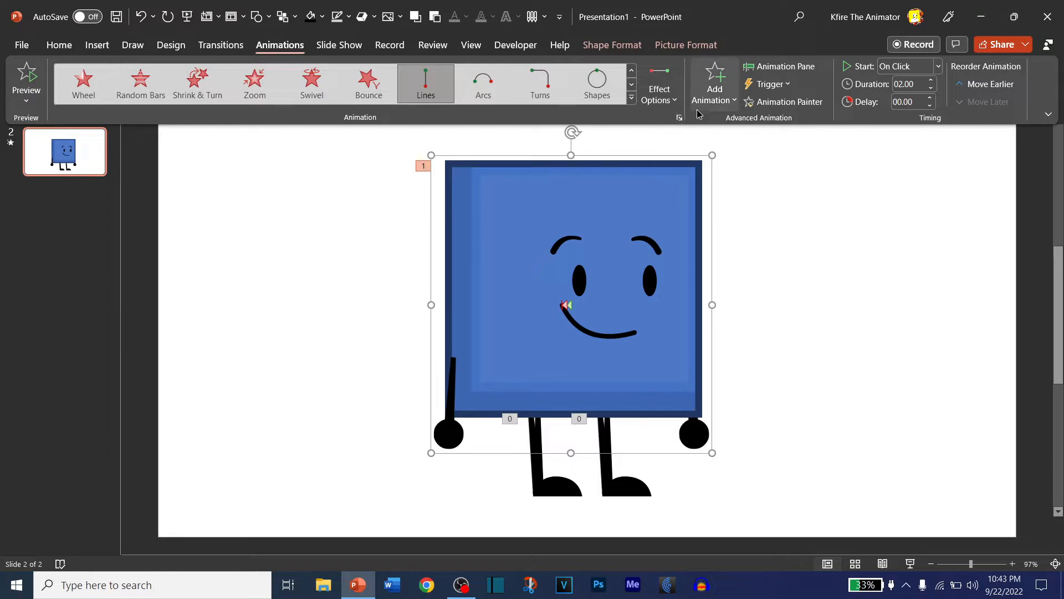
pyautogui.click(783, 67)
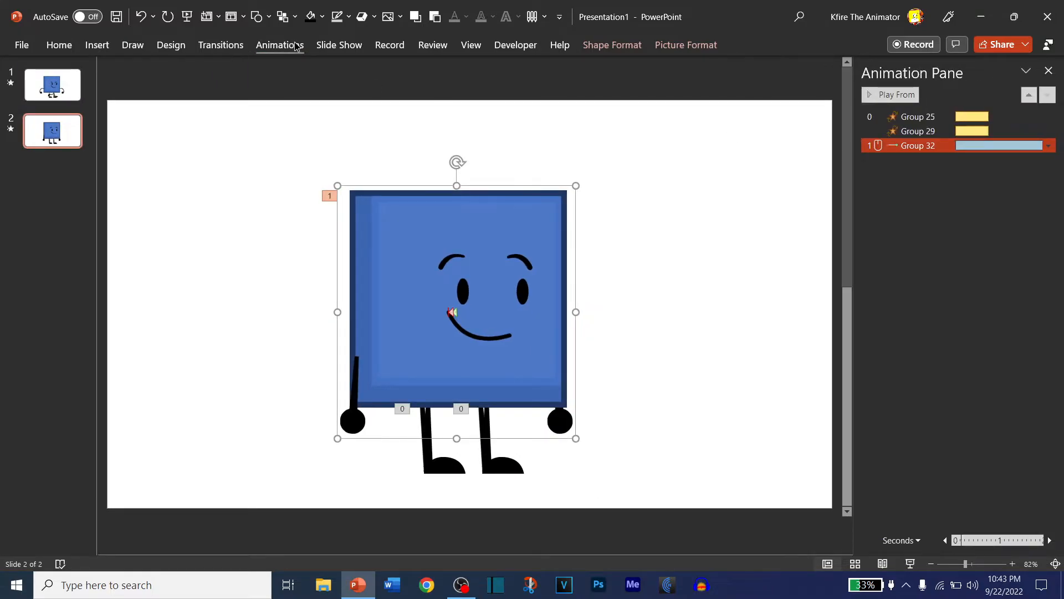
pyautogui.click(297, 45)
pyautogui.click(938, 66)
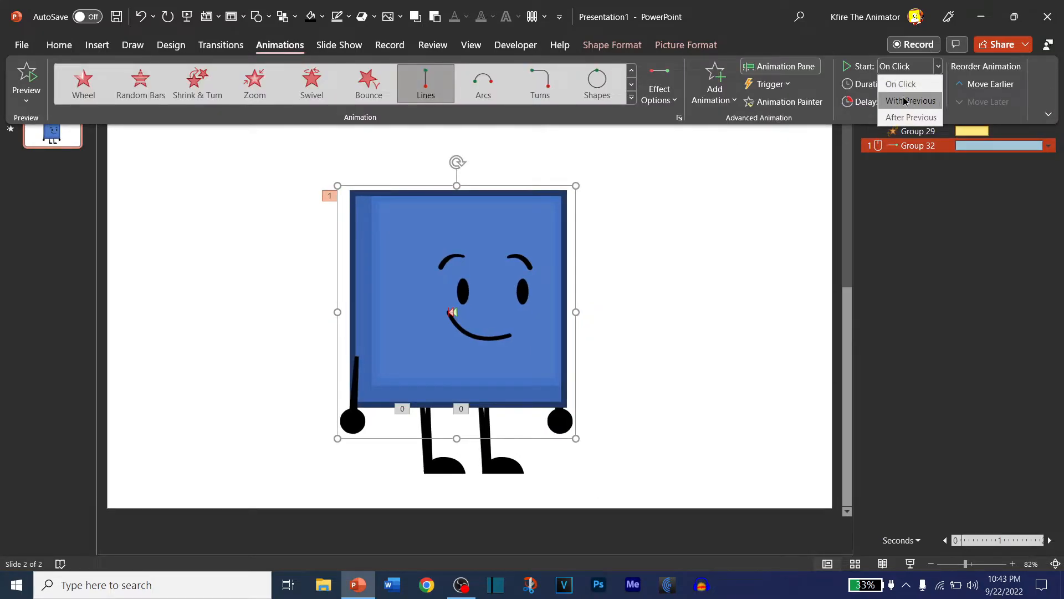
pyautogui.click(919, 102)
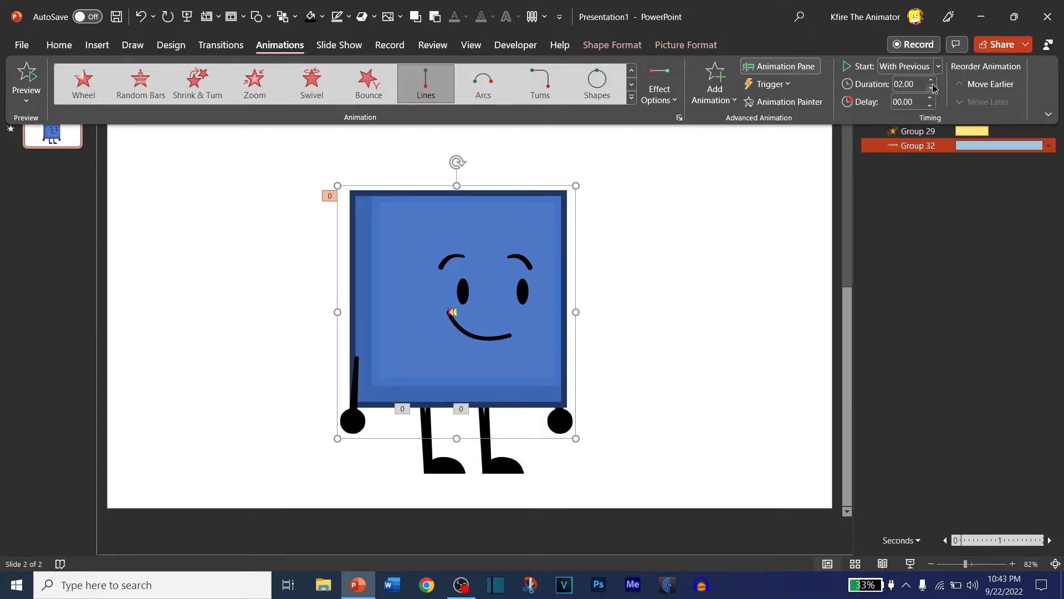
# - Give the body's leftward motion path a 0.75-second duration, with a 0.37-second smooth start and a 0.38-second smooth end
pyautogui.click(939, 150)
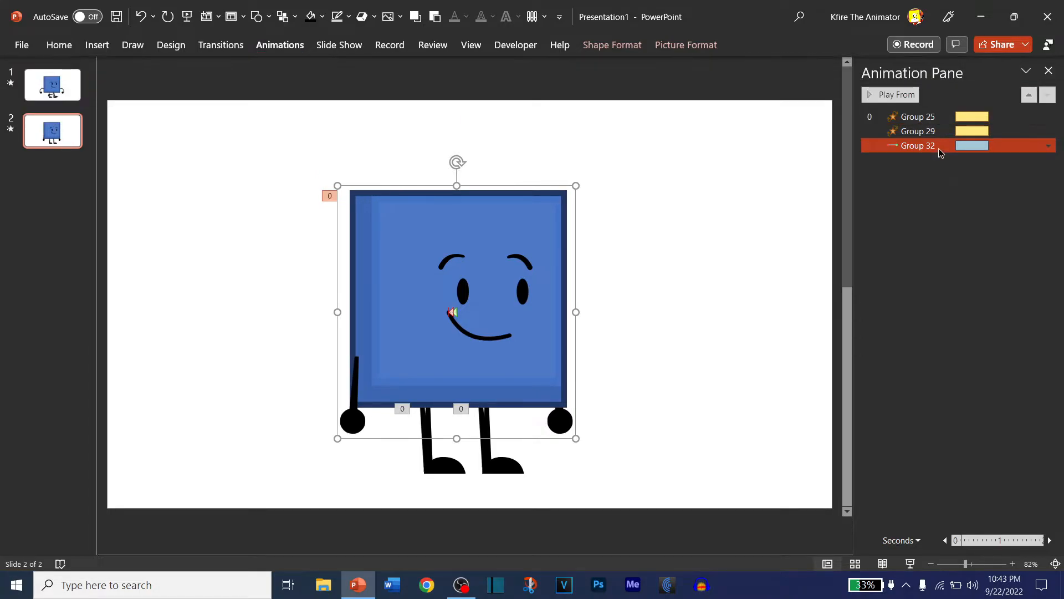
pyautogui.click(520, 254)
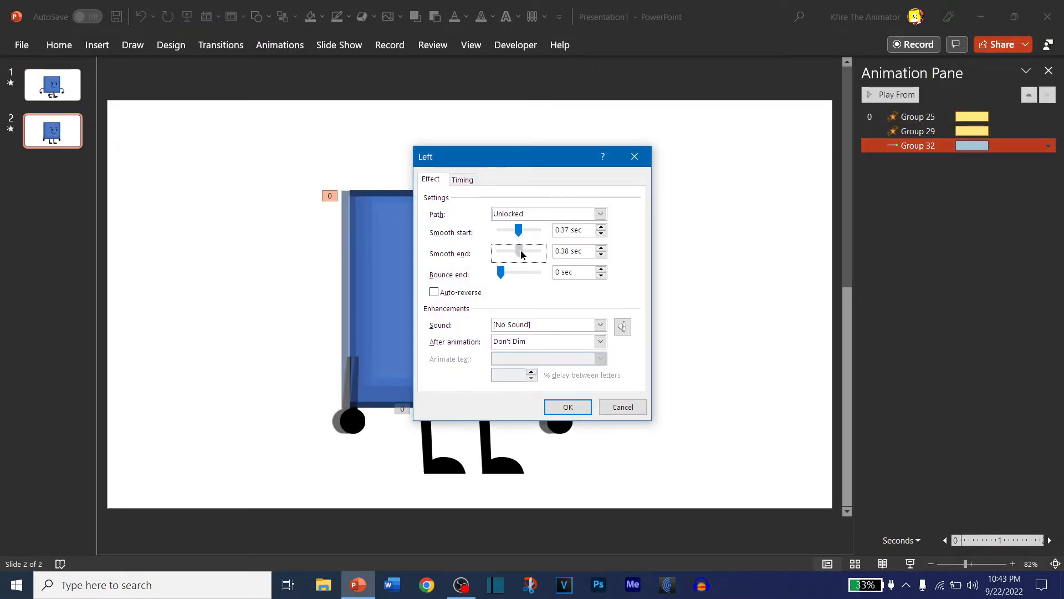
pyautogui.click(571, 406)
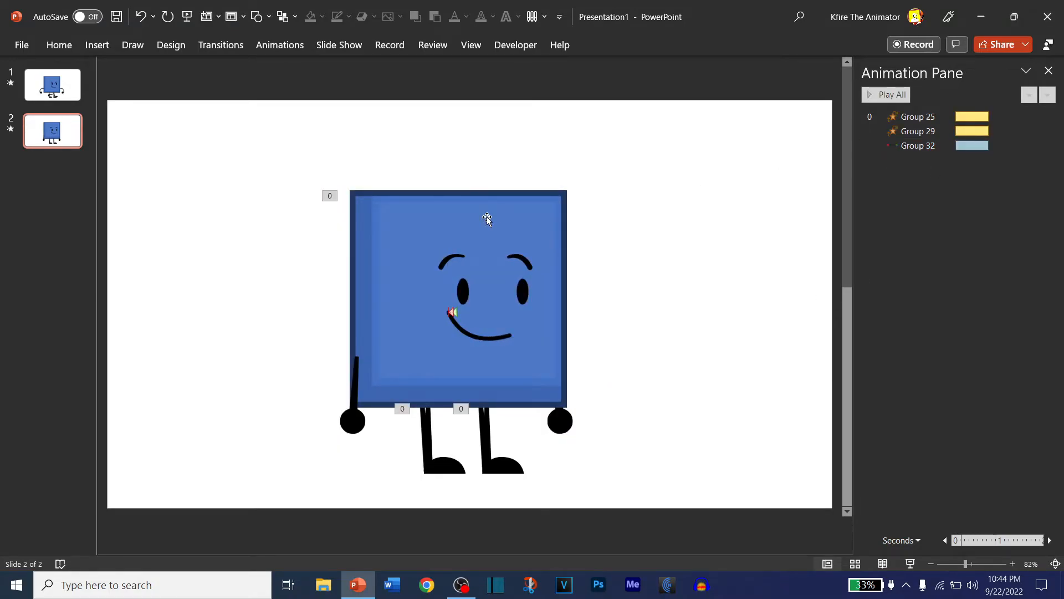
# - Add a Spin emphasis animation to the body group as a counterclockwise quarter spin, keeping its motion path
pyautogui.click(307, 48)
pyautogui.click(715, 87)
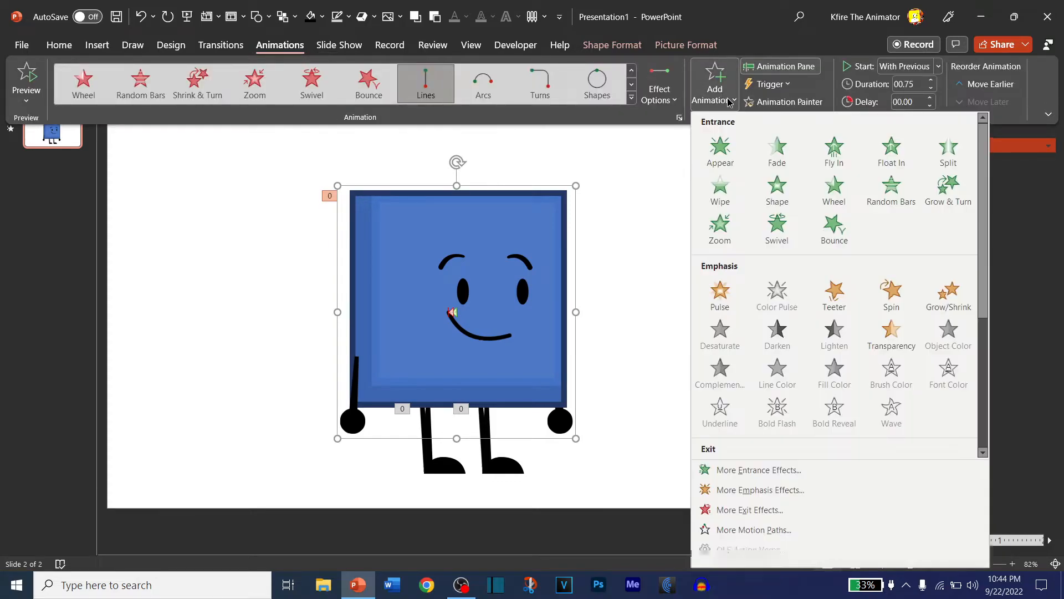
pyautogui.click(882, 298)
pyautogui.click(298, 46)
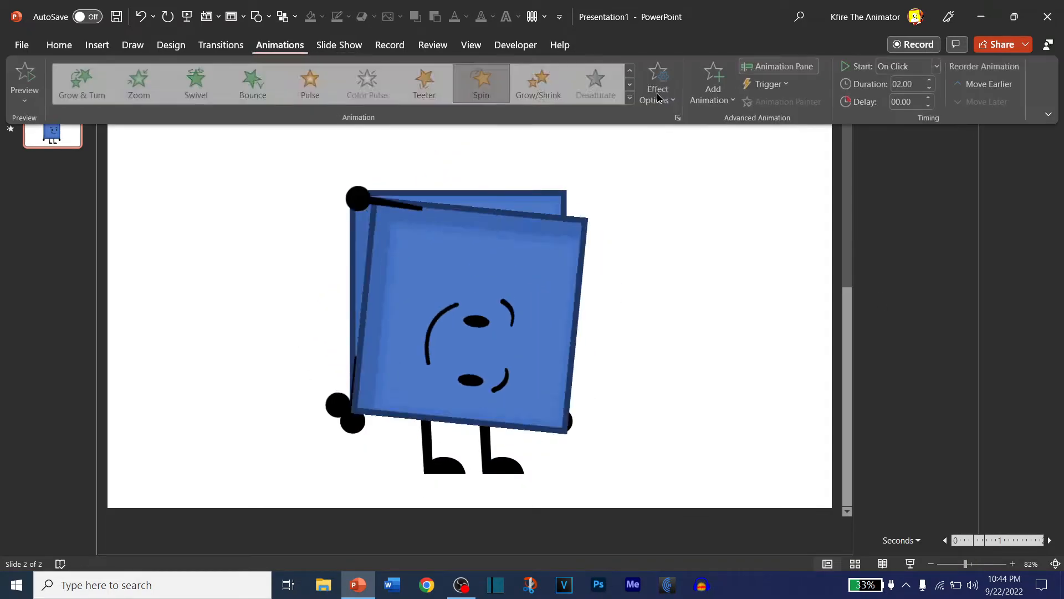
pyautogui.click(662, 95)
pyautogui.click(673, 180)
pyautogui.click(668, 104)
pyautogui.click(687, 255)
# - Set the body's Spin animation to start With Previous and last 0.75 seconds
pyautogui.click(912, 66)
pyautogui.click(923, 98)
pyautogui.click(932, 89)
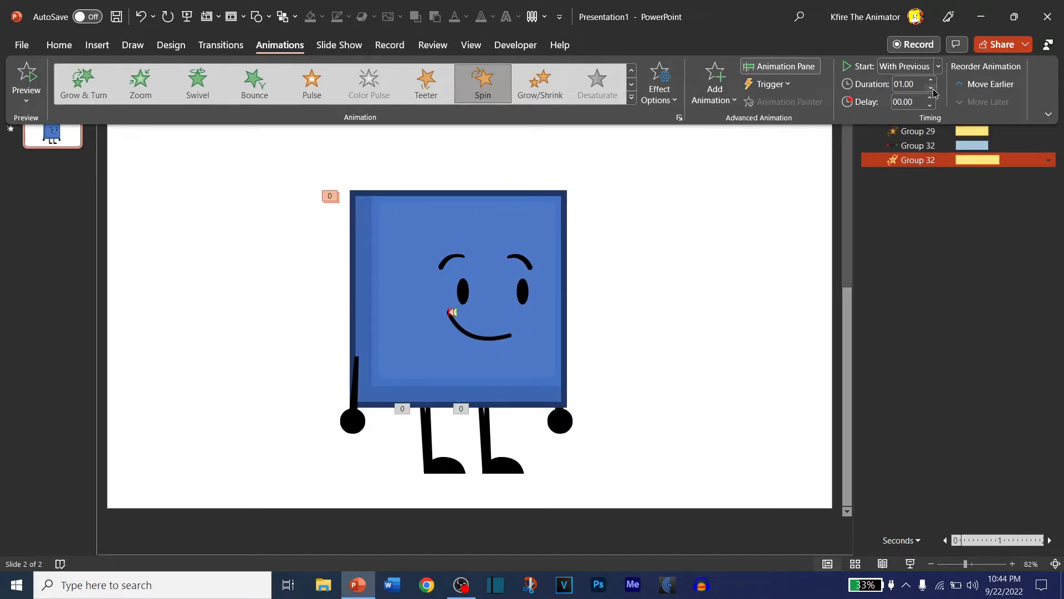
# - Adjust the body spin's smooth start and end, and replace the 90° amount with a small custom counterclockwise angle
pyautogui.click(930, 238)
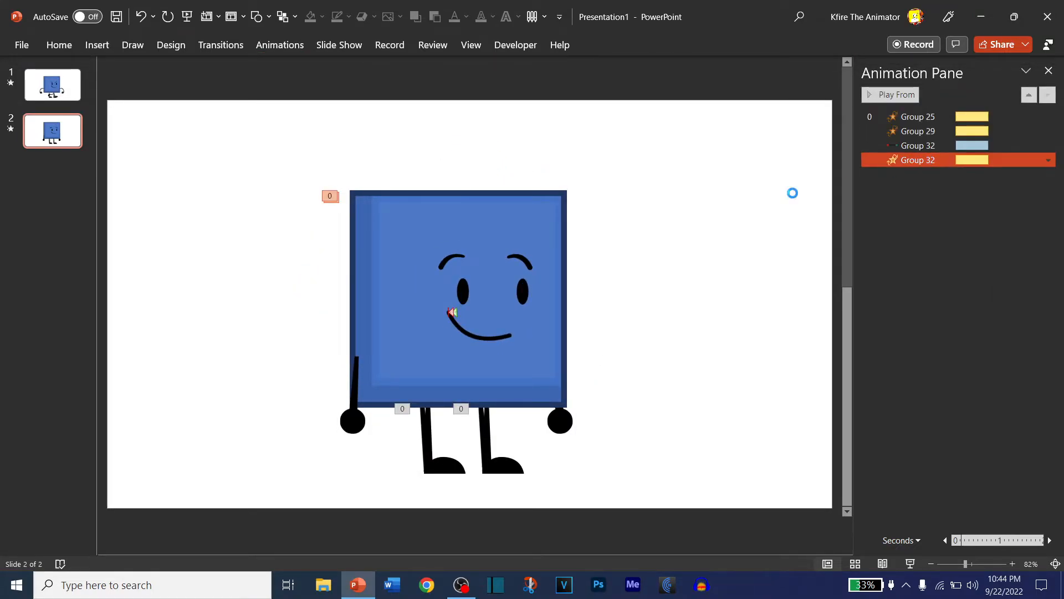
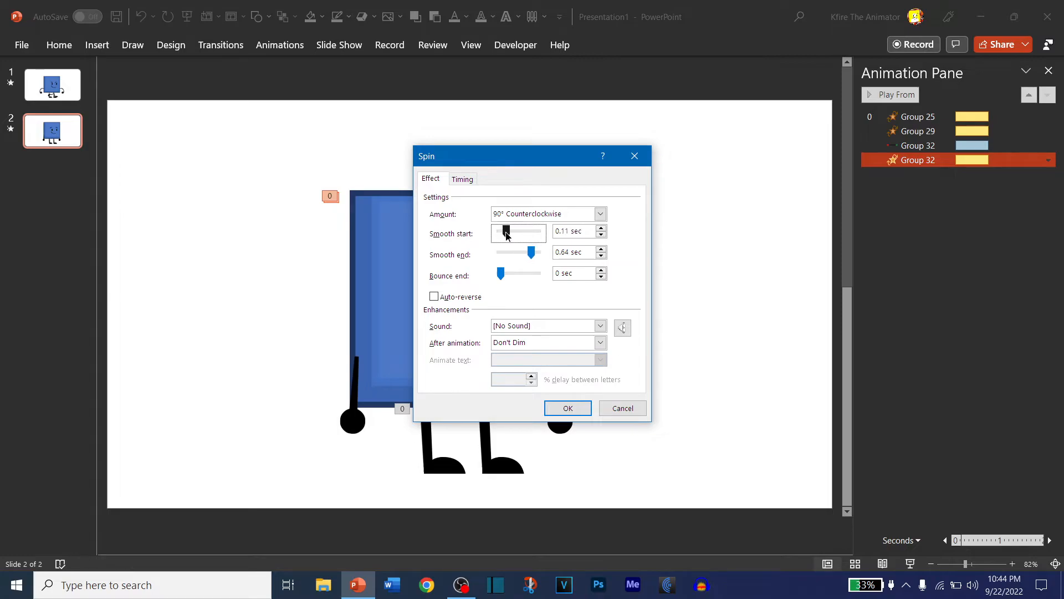
pyautogui.click(601, 215)
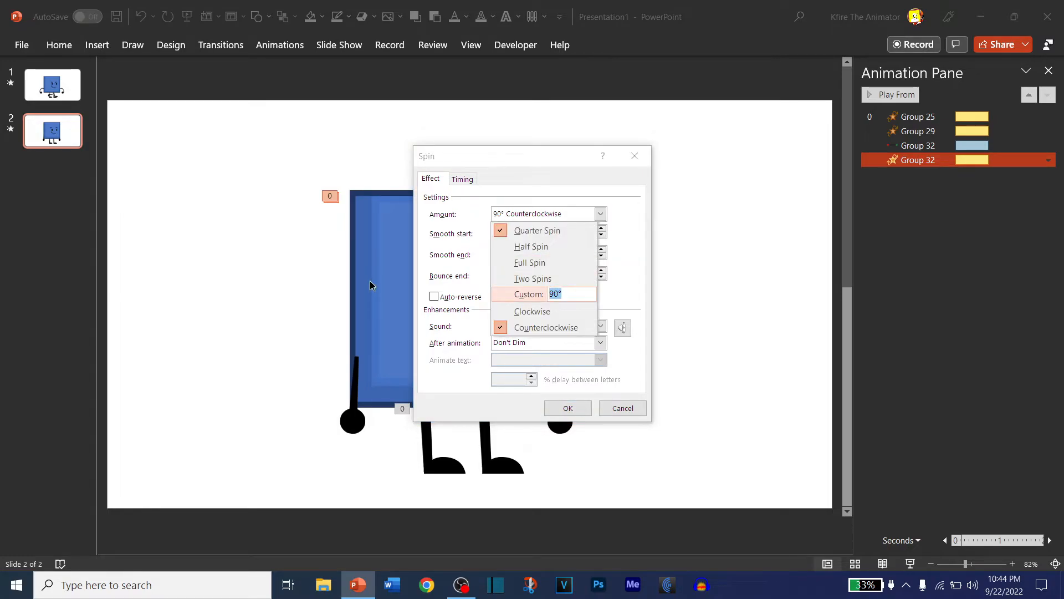
pyautogui.press('Return')
pyautogui.press('Return')
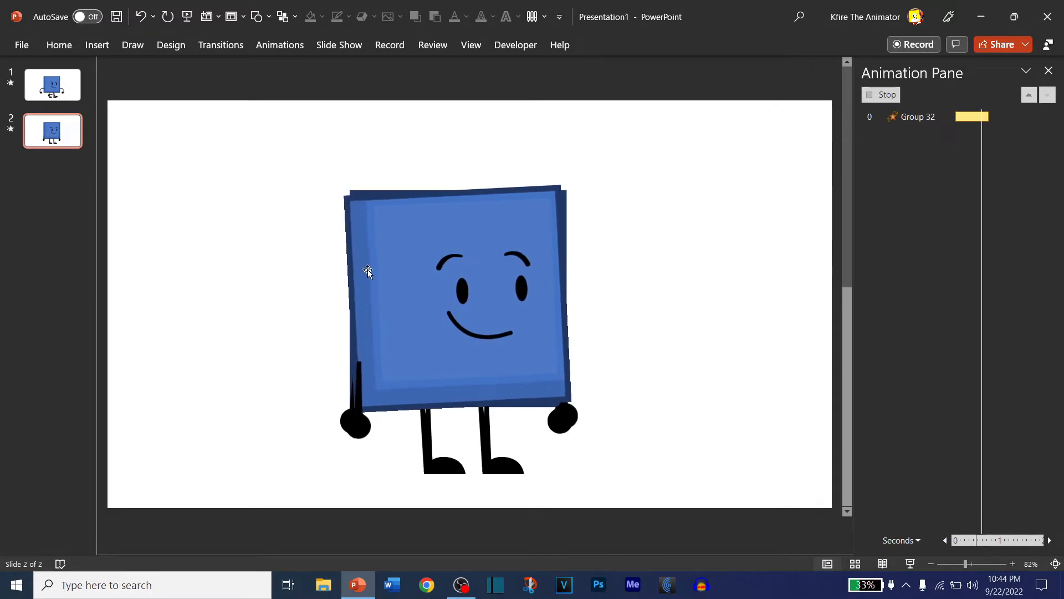
pyautogui.click(278, 177)
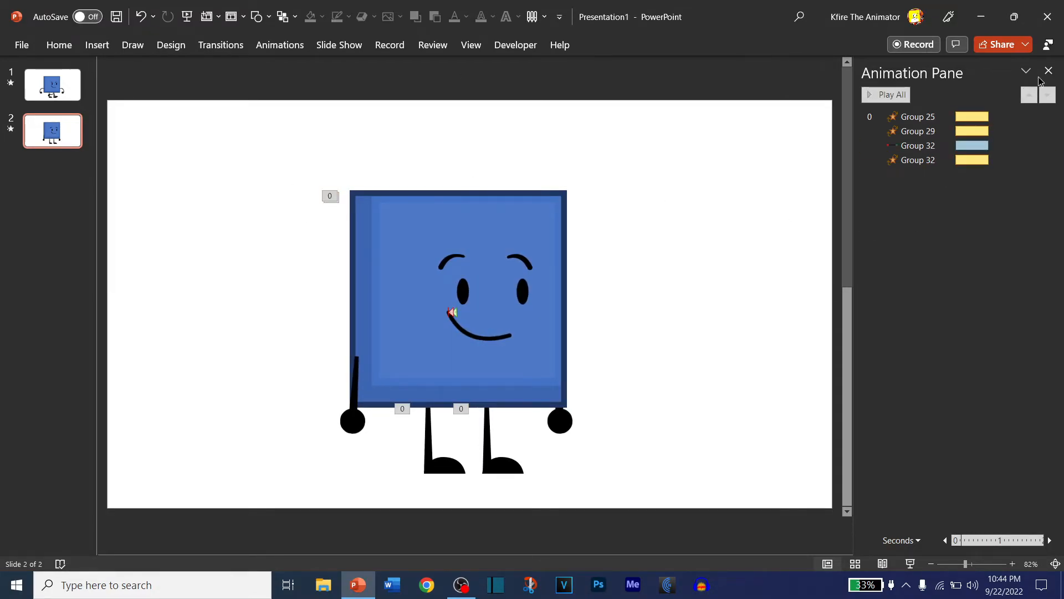
# - Close the Animation Pane and play slide 2 as a slide show to check the body and leg movement
pyautogui.click(1049, 71)
pyautogui.click(910, 563)
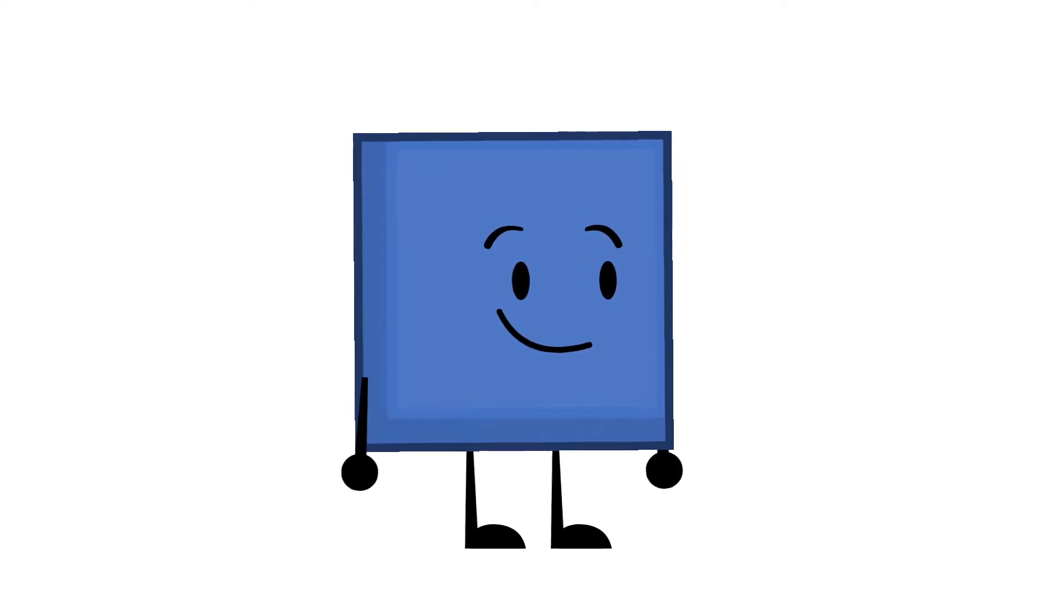
pyautogui.press('Escape')
# - Show the Animation Pane and extend the end of the body's motion path slightly farther to the left
pyautogui.click(467, 316)
pyautogui.click(280, 45)
pyautogui.click(768, 66)
pyautogui.click(916, 169)
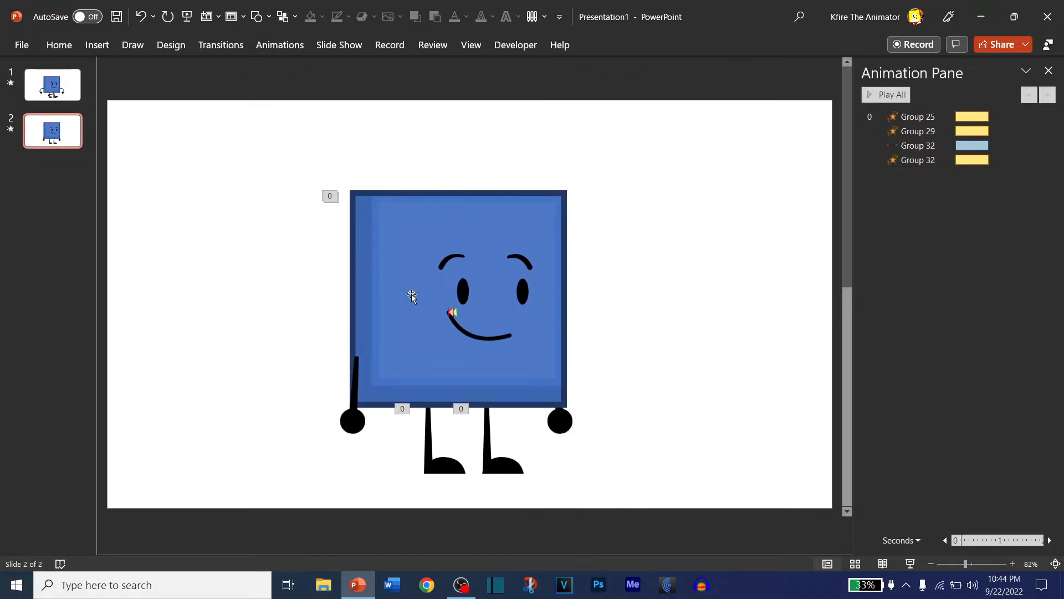
pyautogui.scroll(5, 447, 316)
pyautogui.click(375, 341)
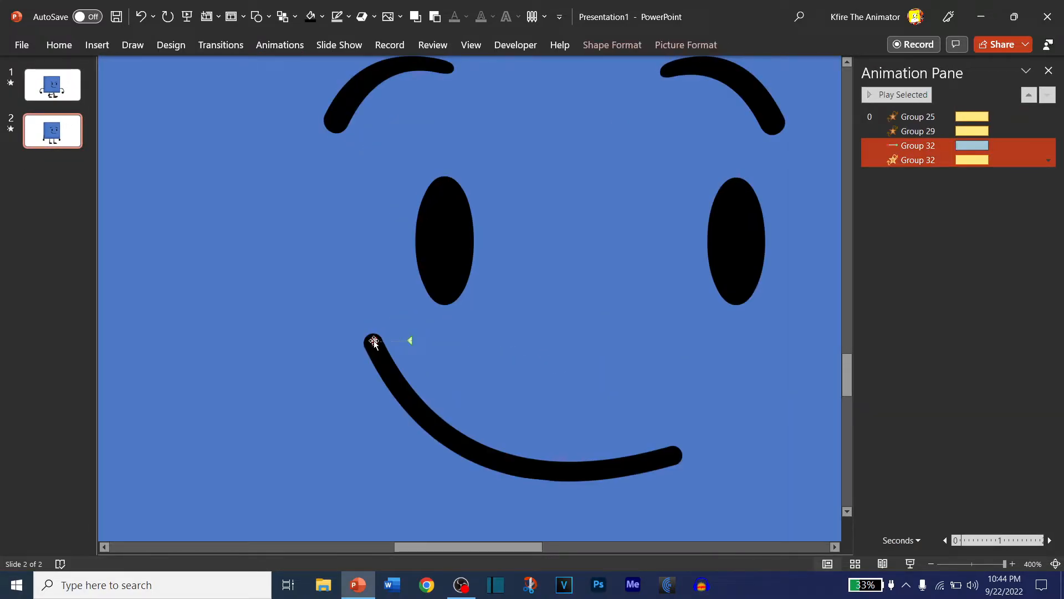
pyautogui.click(375, 339)
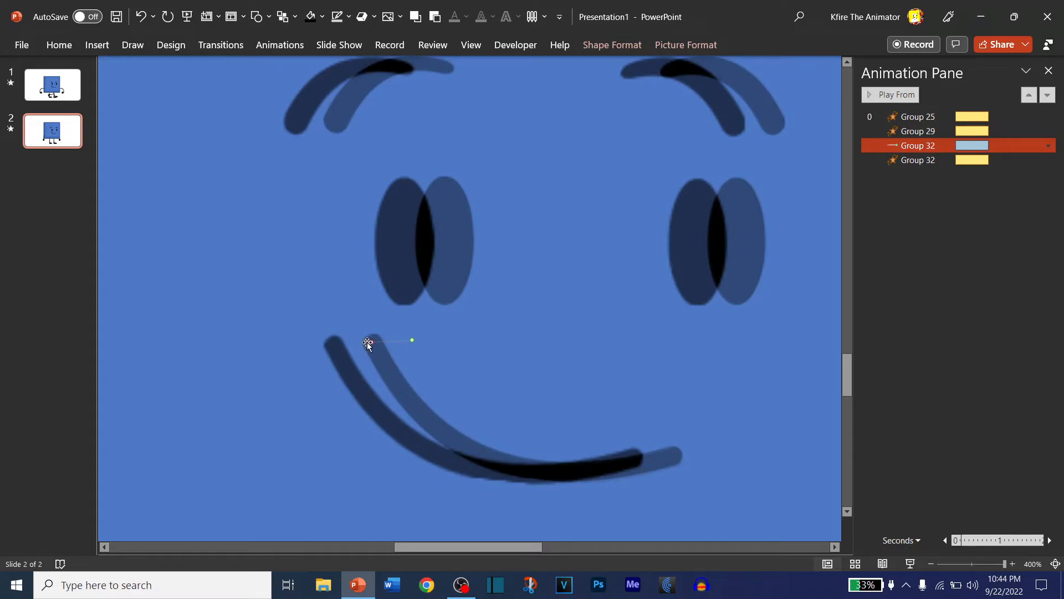
pyautogui.moveTo(371, 344); pyautogui.dragTo(365, 342)
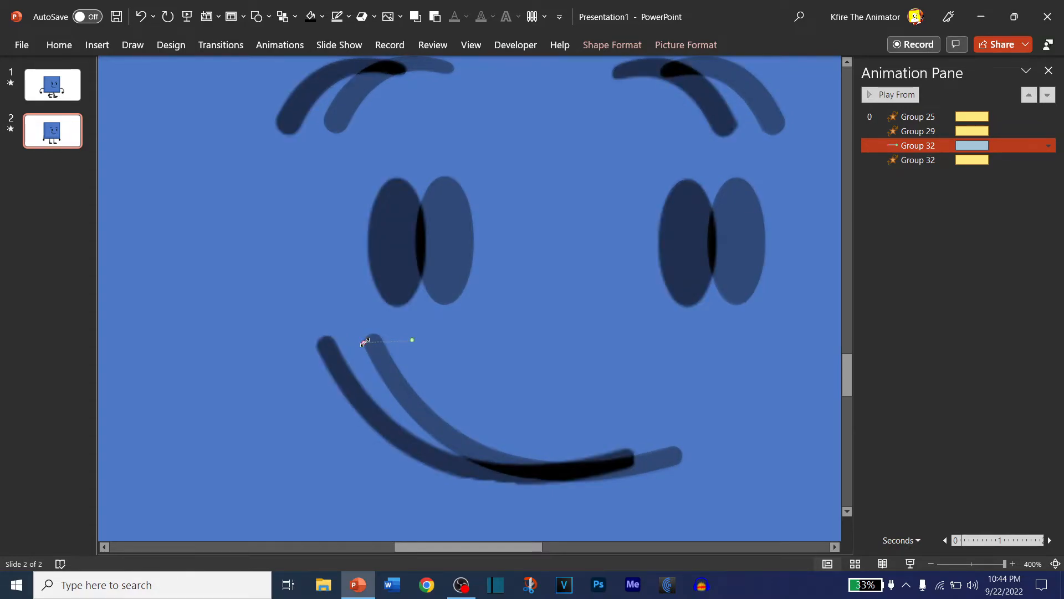
pyautogui.scroll(-5, 365, 342)
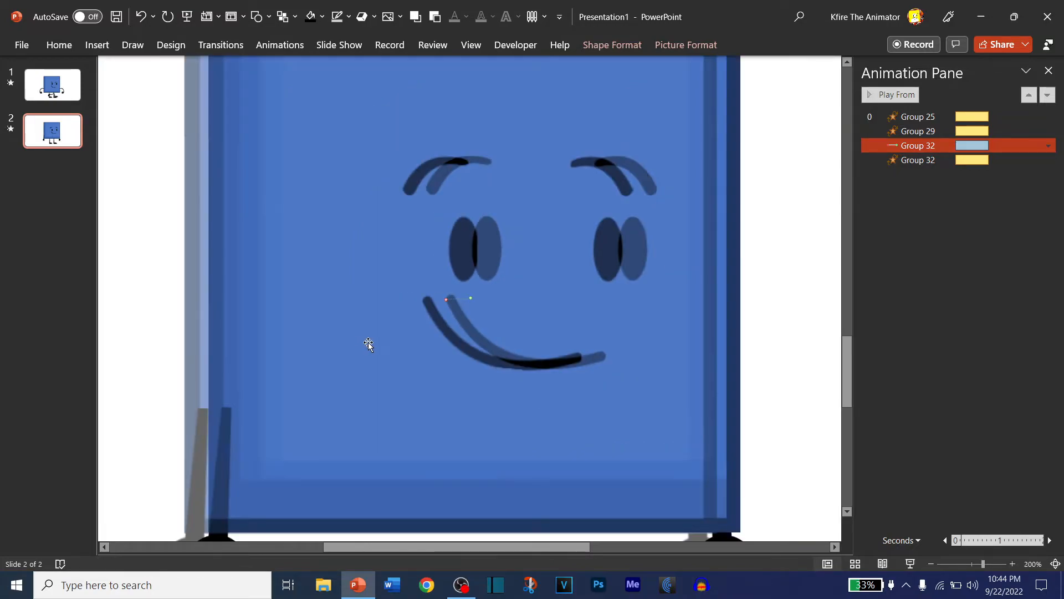
pyautogui.click(147, 226)
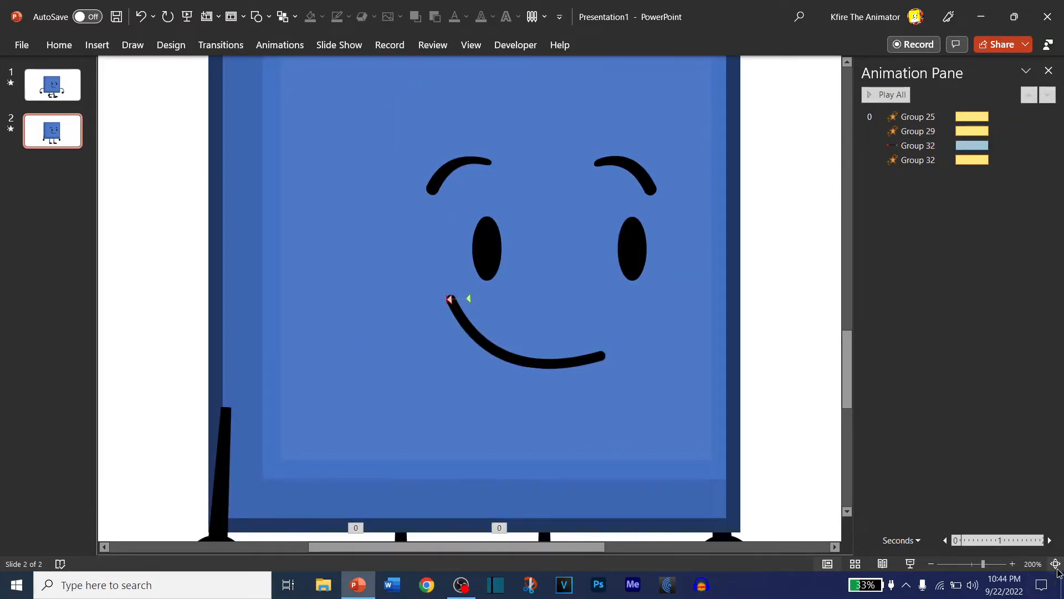
# - Play all of slide 2's animations, close the Animation Pane and check the movement in slide show view
pyautogui.click(1056, 564)
pyautogui.click(887, 95)
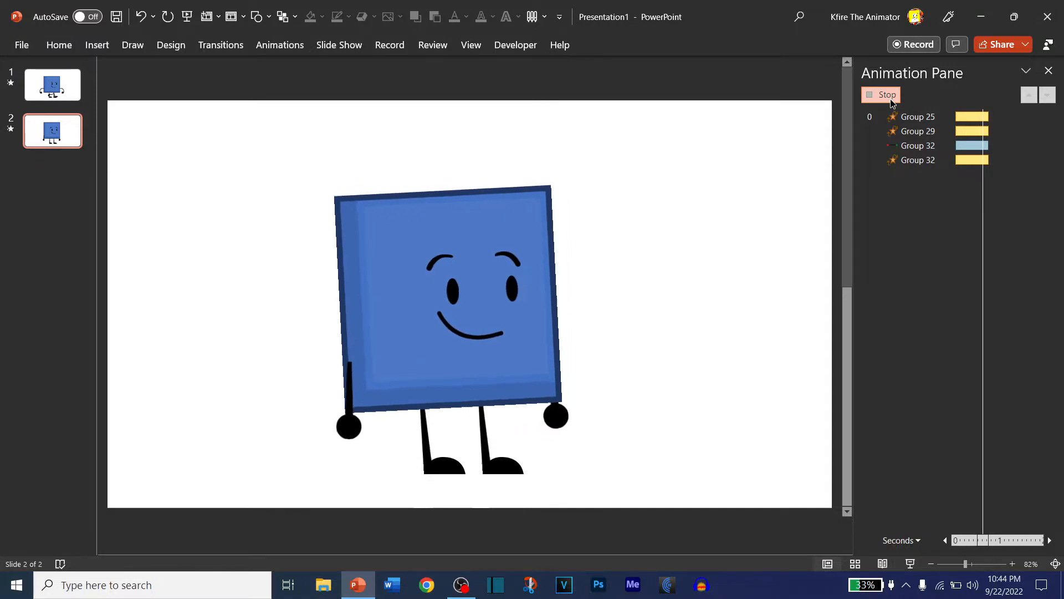
pyautogui.click(1048, 71)
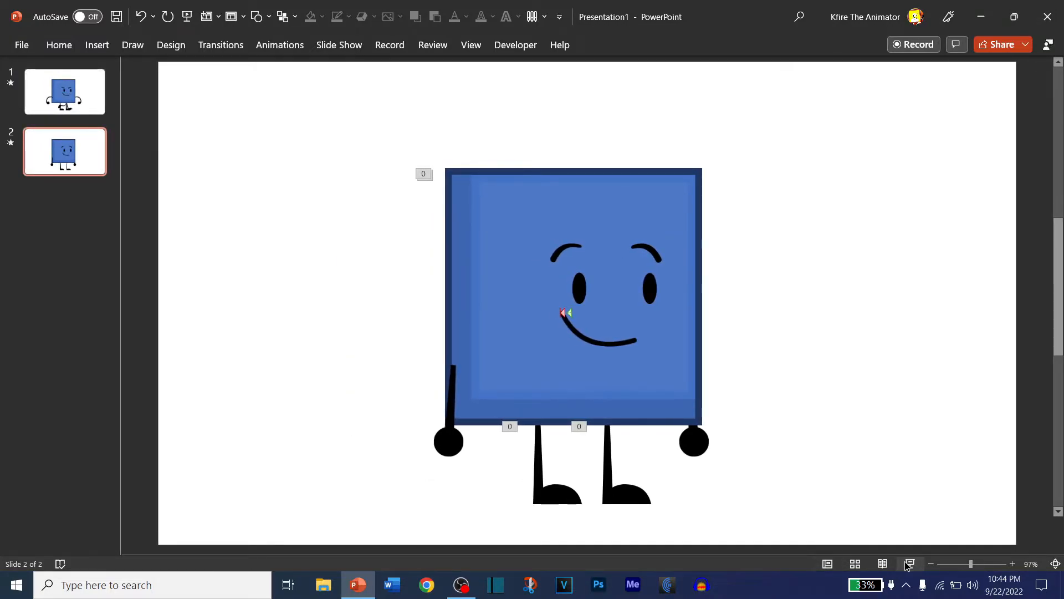
pyautogui.click(907, 564)
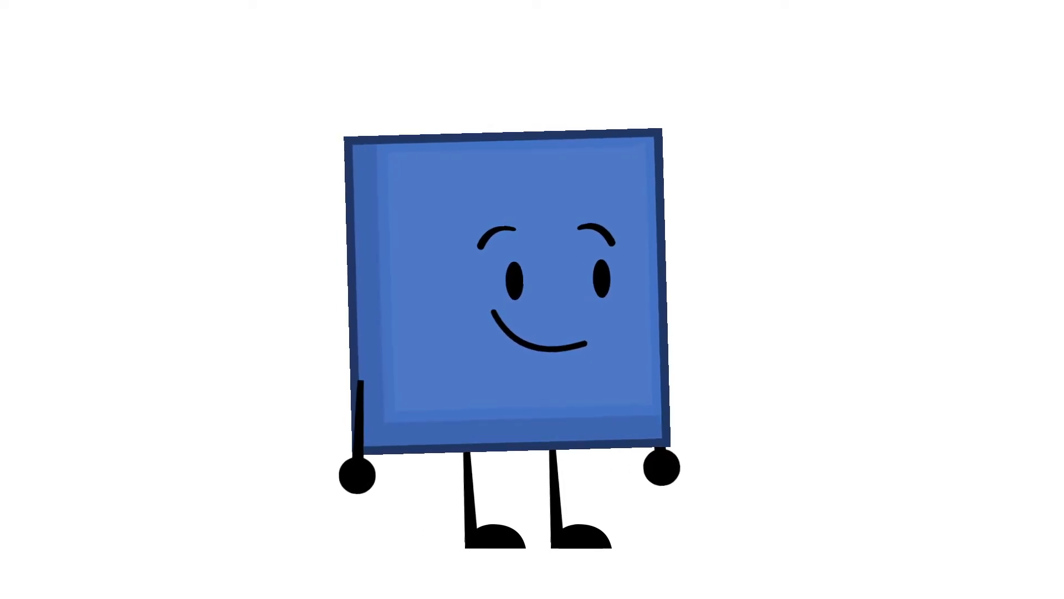
pyautogui.press('Escape')
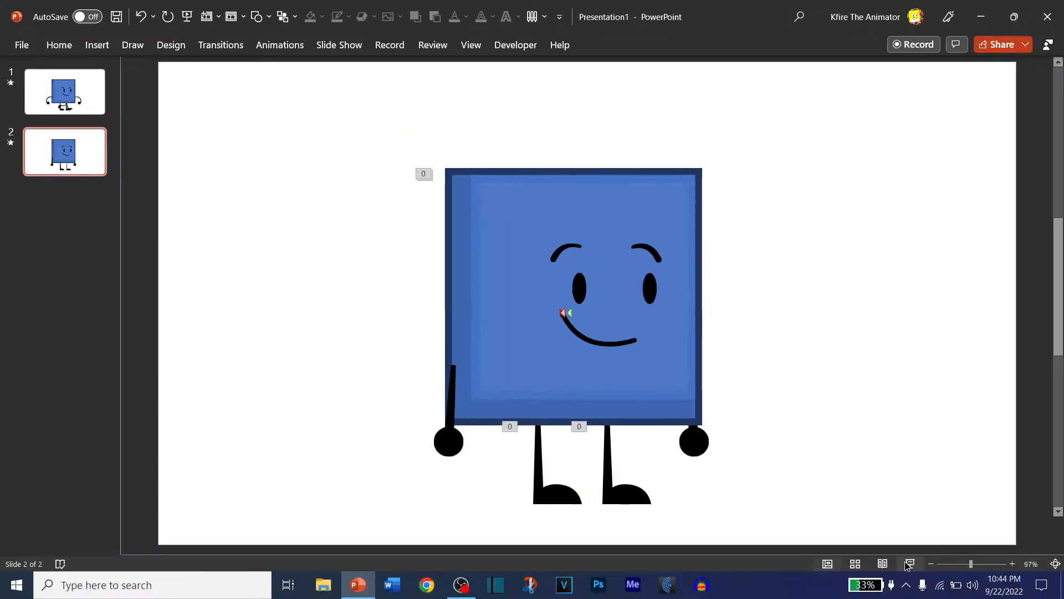
pyautogui.click(531, 482)
pyautogui.click(499, 468)
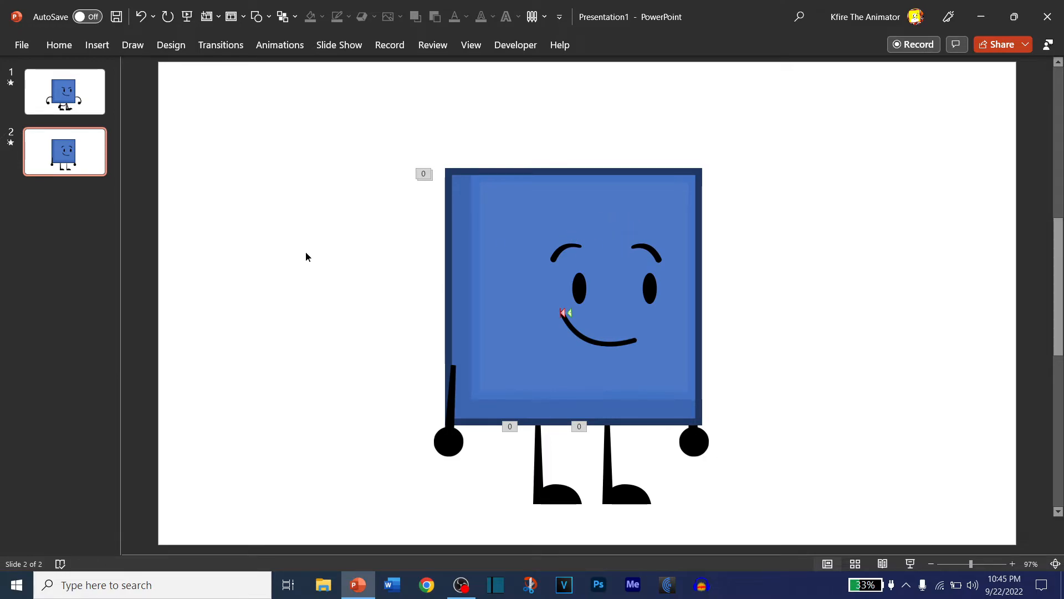
# - Cut the arm on the character's right-hand edge out of the body group and paste it back as a separate object
pyautogui.click(700, 454)
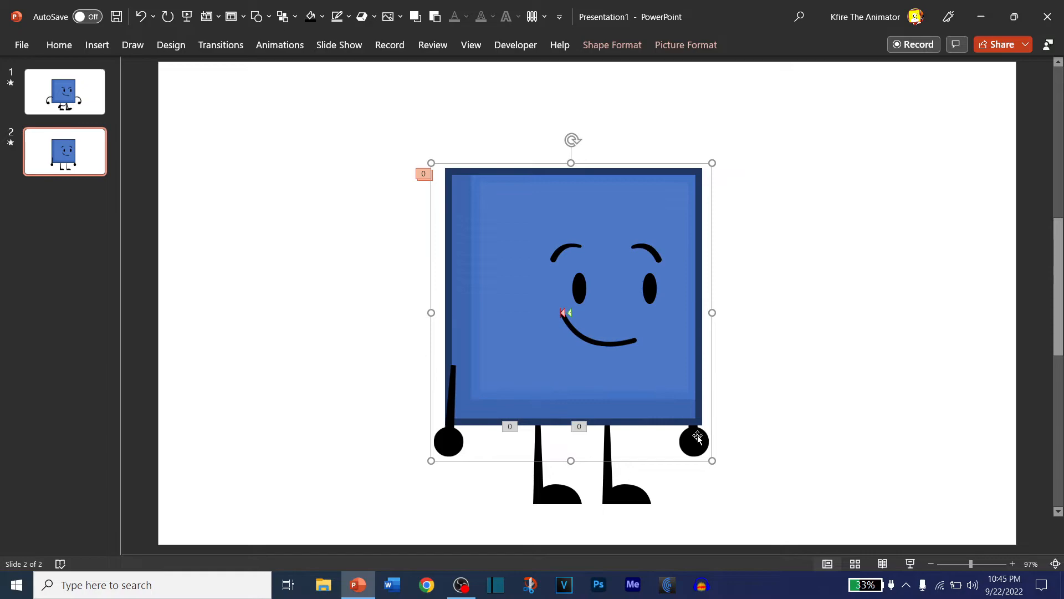
pyautogui.click(696, 444)
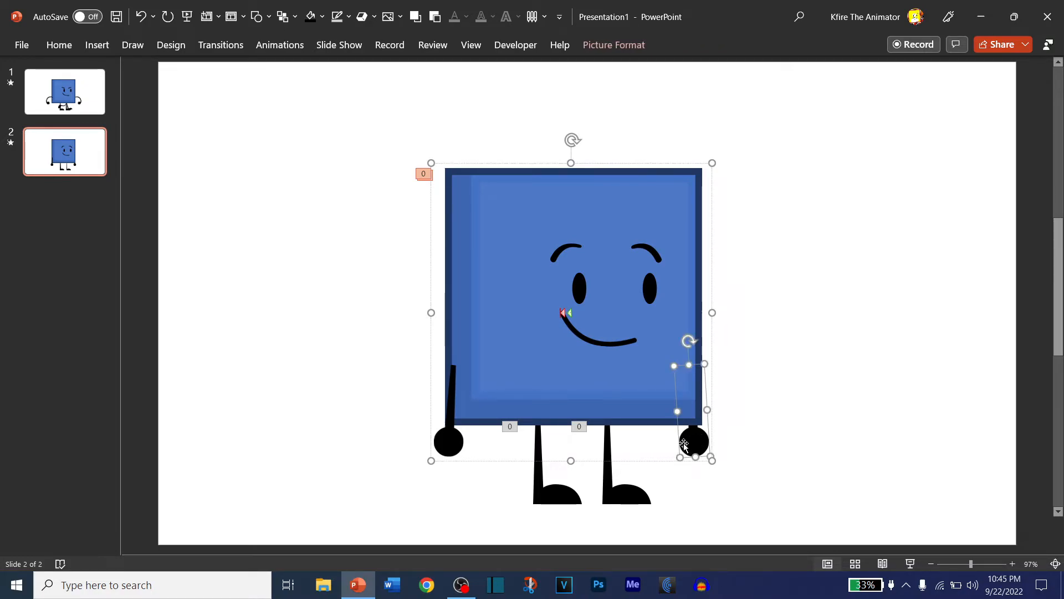
pyautogui.hotkey('ctrl', 'x')
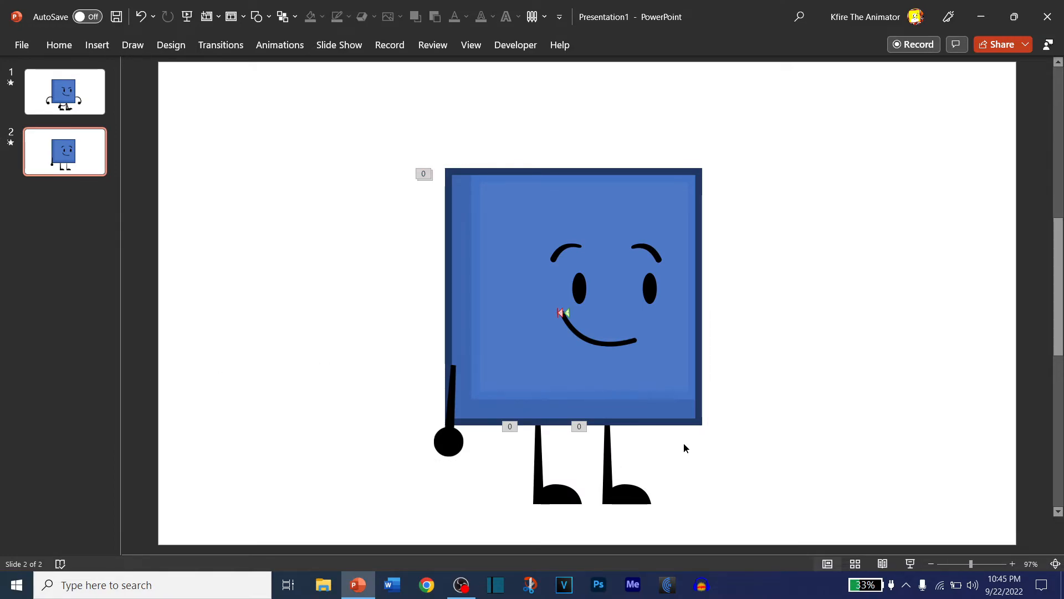
pyautogui.hotkey('ctrl', 'v')
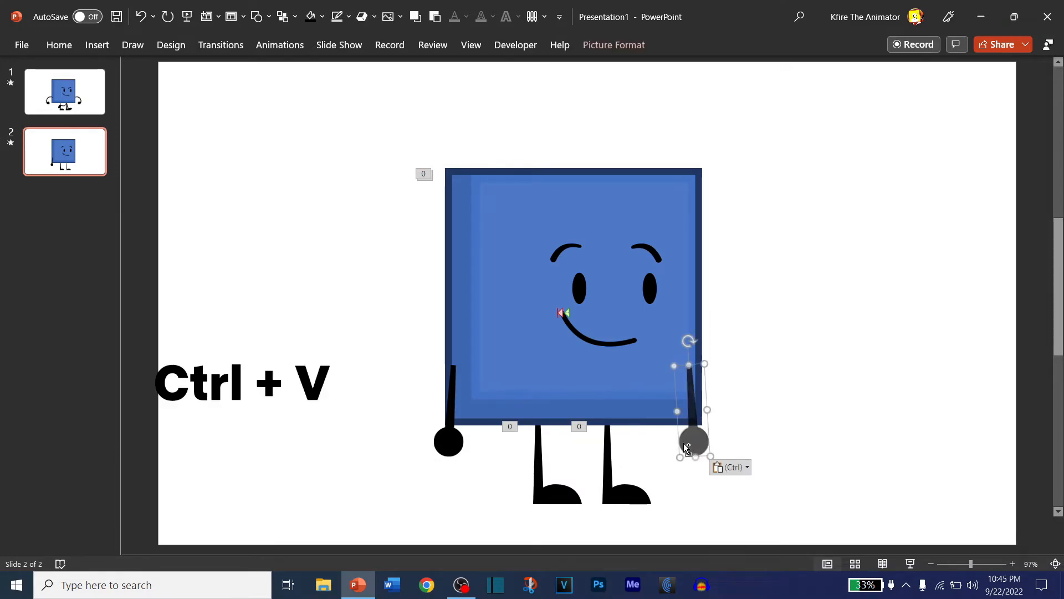
# - Paste a second copy of the detached arm and place it higher on the body, above the original
pyautogui.scroll(5, 642, 383)
pyautogui.scroll(5, 643, 386)
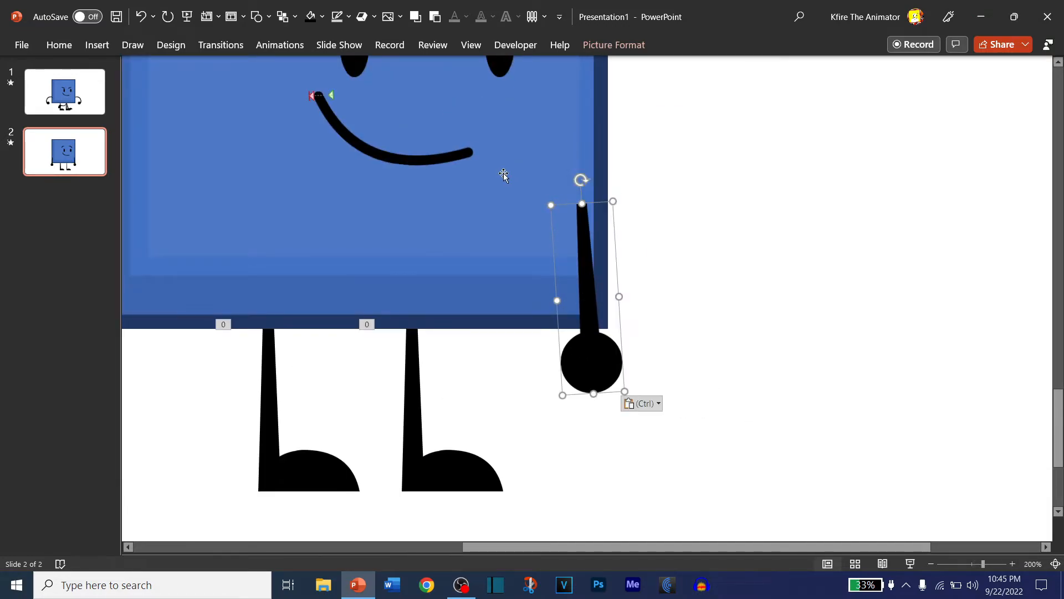
pyautogui.hotkey('ctrl', 'v')
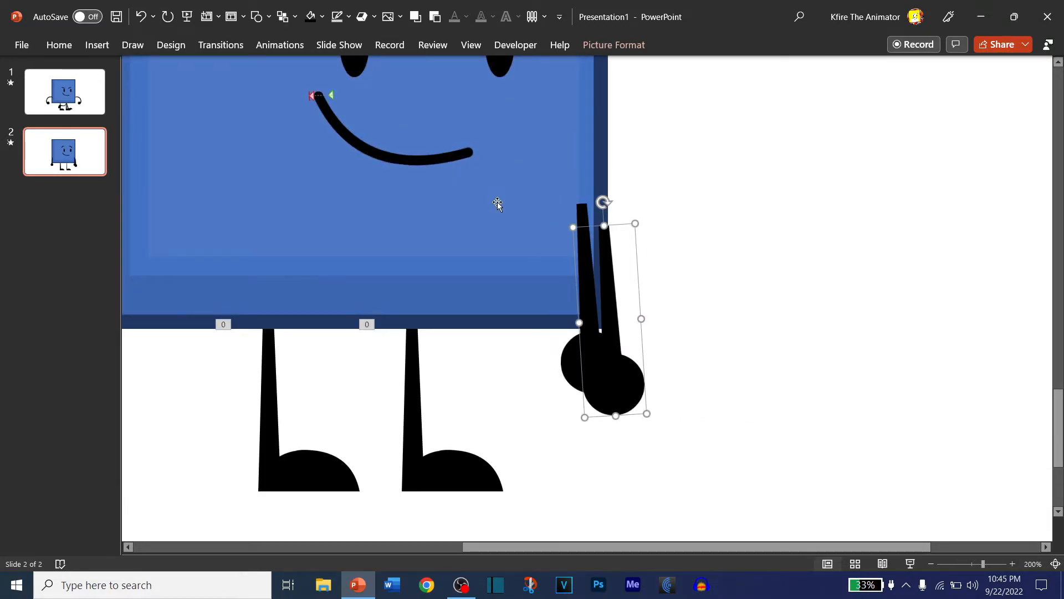
pyautogui.hotkey('ctrl', 'z')
pyautogui.hotkey('ctrl', 'y')
pyautogui.moveTo(615, 266); pyautogui.dragTo(576, 119)
# - Flip the arm copy horizontally and vertically and line up its thin end with the original arm's shoulder end
pyautogui.click(284, 17)
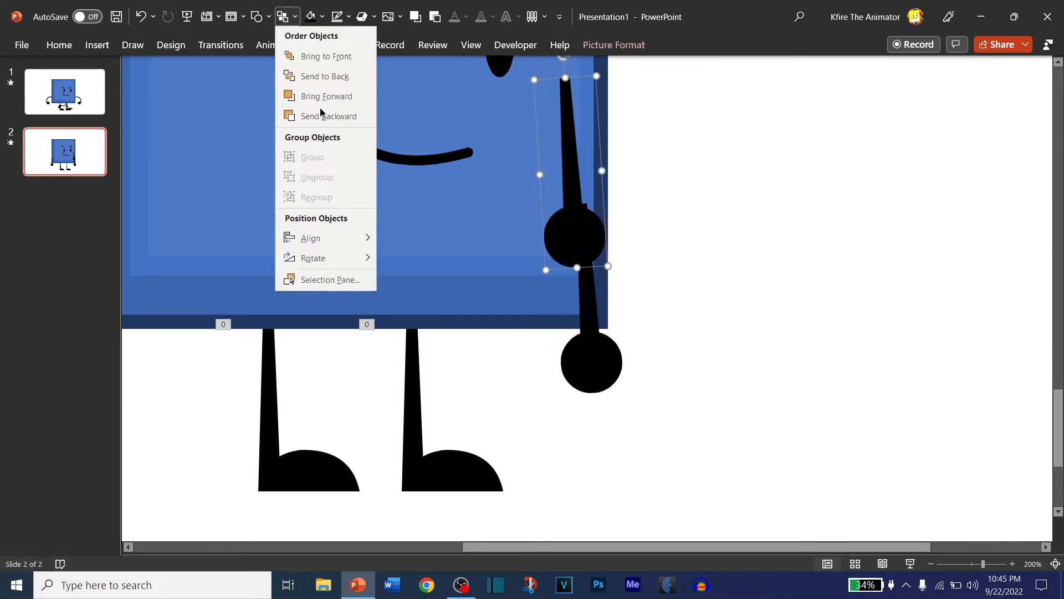
pyautogui.click(425, 316)
pyautogui.click(283, 17)
pyautogui.moveTo(344, 259)
pyautogui.click(394, 299)
pyautogui.moveTo(577, 258); pyautogui.dragTo(570, 185)
pyautogui.scroll(5, 571, 187)
pyautogui.moveTo(577, 318); pyautogui.dragTo(599, 335)
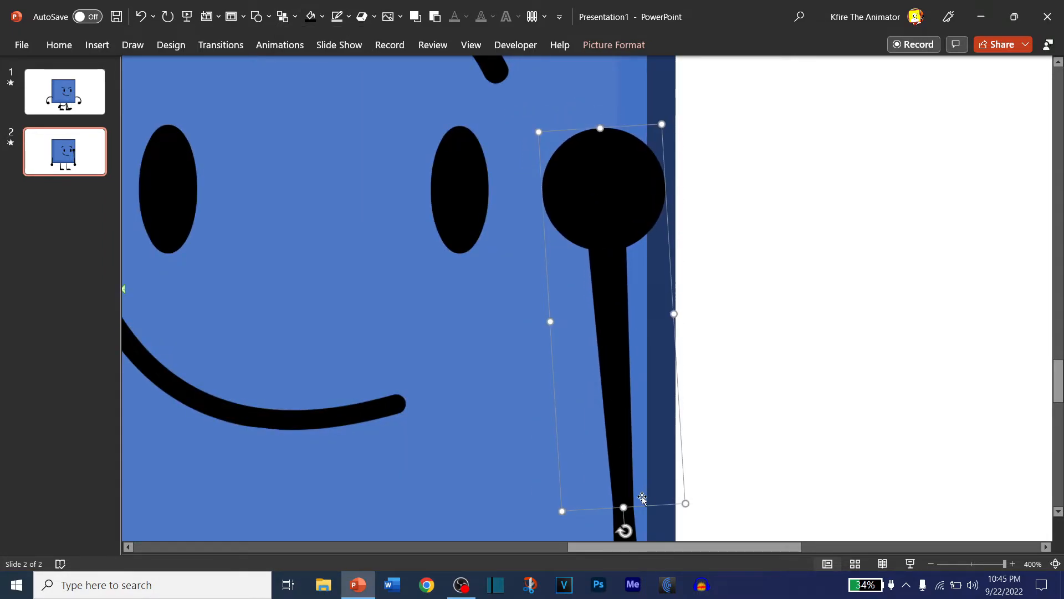
# - Try a black outline on the flipped arm copy, and delete the copy
pyautogui.click(646, 519)
pyautogui.click(630, 67)
pyautogui.click(624, 484)
pyautogui.click(350, 21)
pyautogui.click(345, 108)
pyautogui.click(589, 46)
pyautogui.click(926, 65)
pyautogui.moveTo(615, 218); pyautogui.dragTo(596, 126)
pyautogui.click(737, 191)
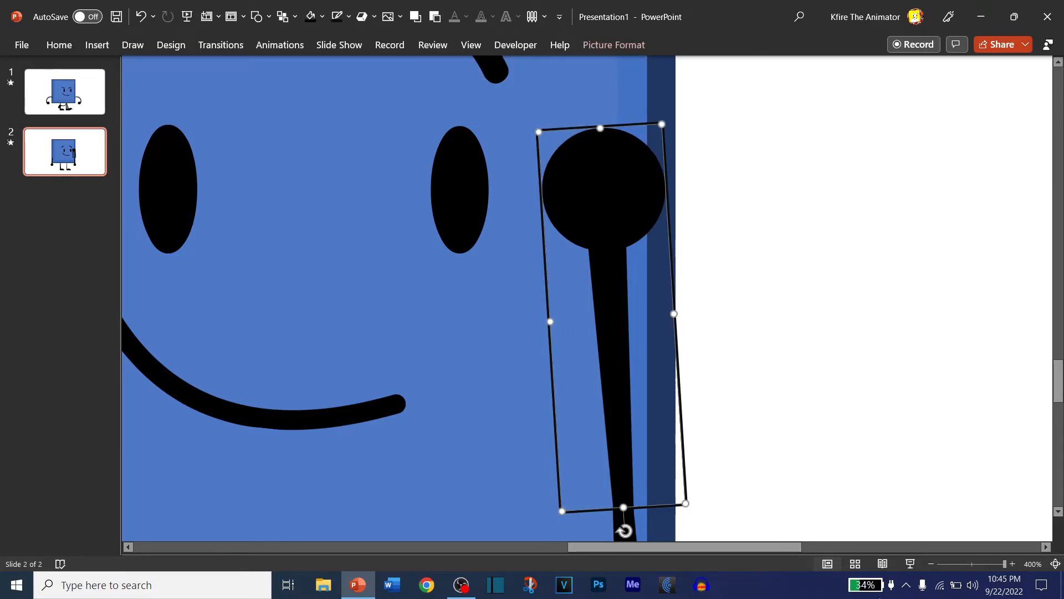
pyautogui.press('Delete')
# - Insert the picture Arm BENT OPEN HAND.png from the New Arms folder, shrink it and place it beside the character's left-hand edge
pyautogui.click(1056, 564)
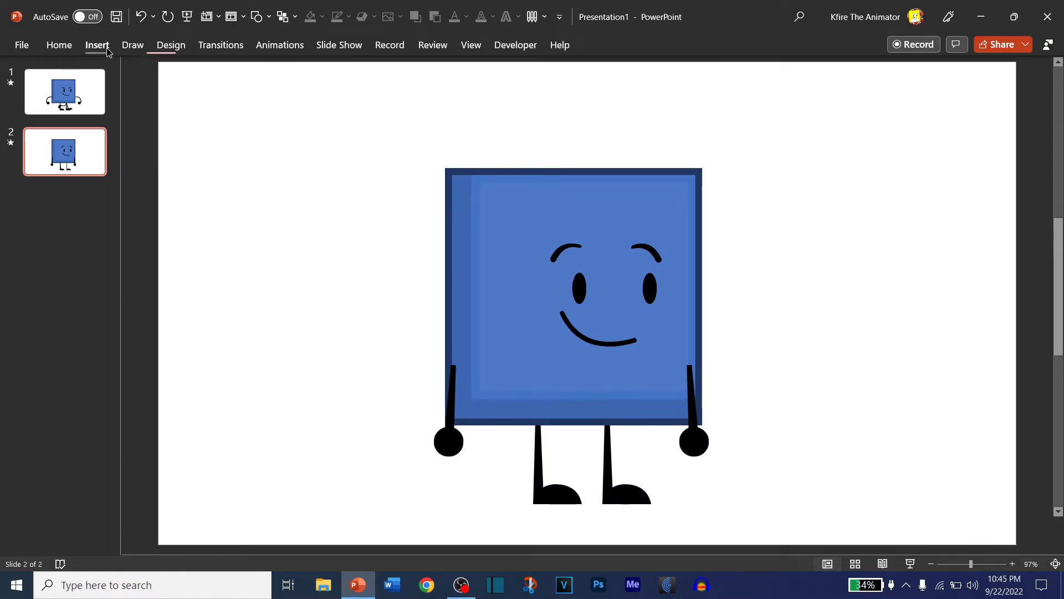
pyautogui.click(107, 50)
pyautogui.click(105, 85)
pyautogui.click(131, 142)
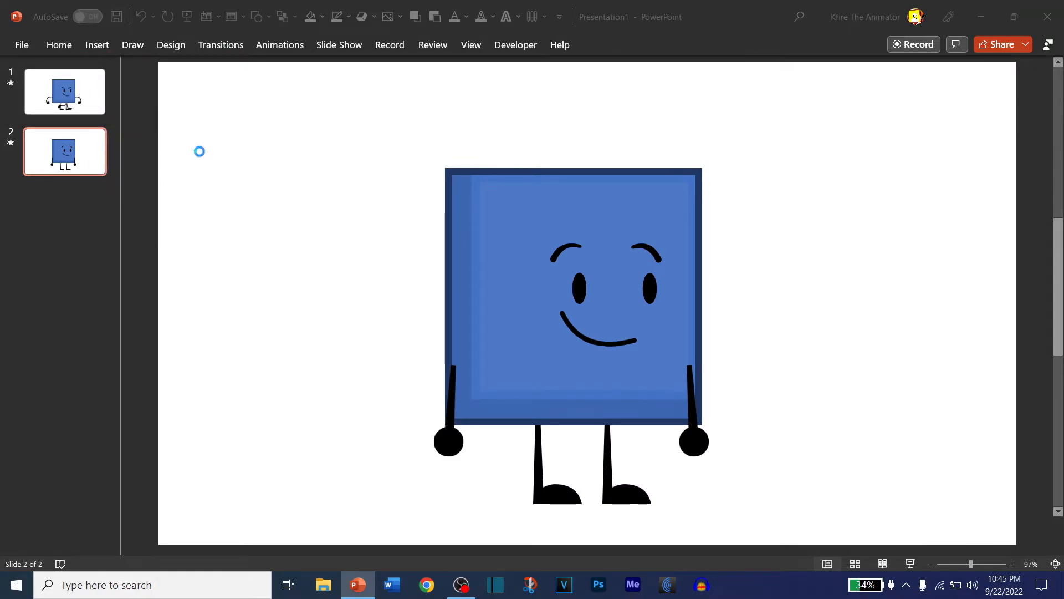
pyautogui.doubleClick(628, 127)
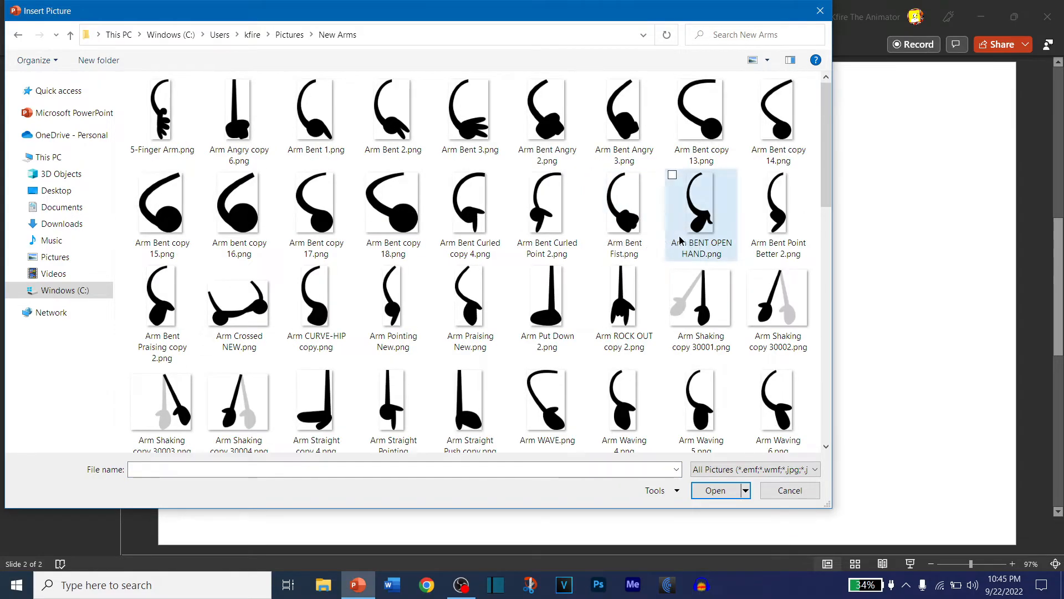
pyautogui.doubleClick(681, 240)
pyautogui.moveTo(490, 63); pyautogui.dragTo(571, 283)
pyautogui.moveTo(580, 288); pyautogui.dragTo(290, 266)
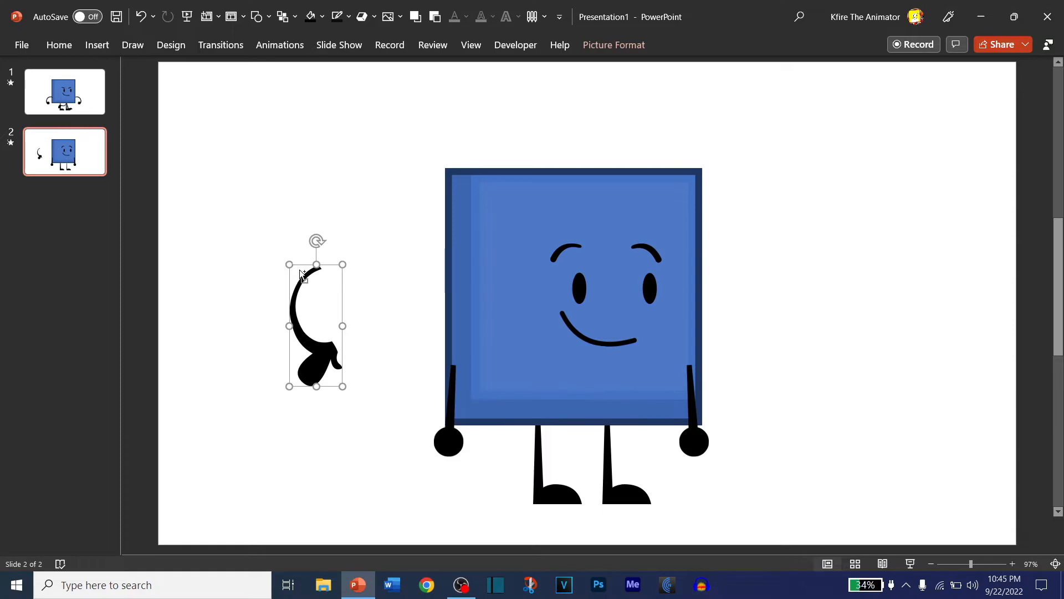
# - Duplicate the bent arm, flip the copy horizontally and vertically, and join its thin end to the original's shoulder end
pyautogui.hotkey('ctrl', 'd')
pyautogui.scroll(6, 302, 276)
pyautogui.click(65, 153)
pyautogui.click(200, 181)
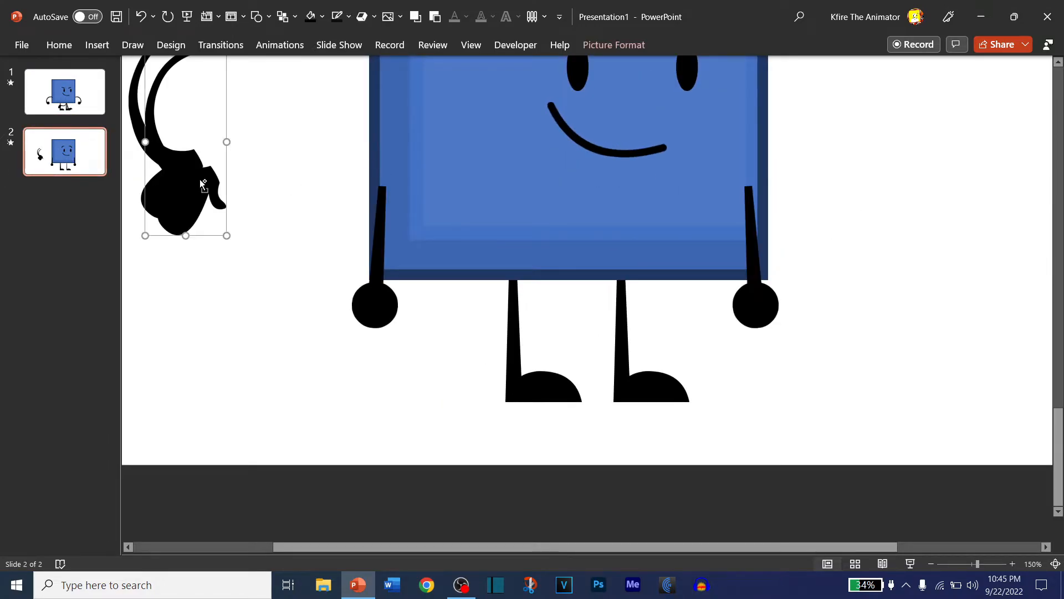
pyautogui.scroll(3, 200, 180)
pyautogui.scroll(-2, 488, 188)
pyautogui.moveTo(484, 150); pyautogui.dragTo(444, 451)
pyautogui.scroll(2, 576, 380)
pyautogui.moveTo(599, 346); pyautogui.dragTo(549, 454)
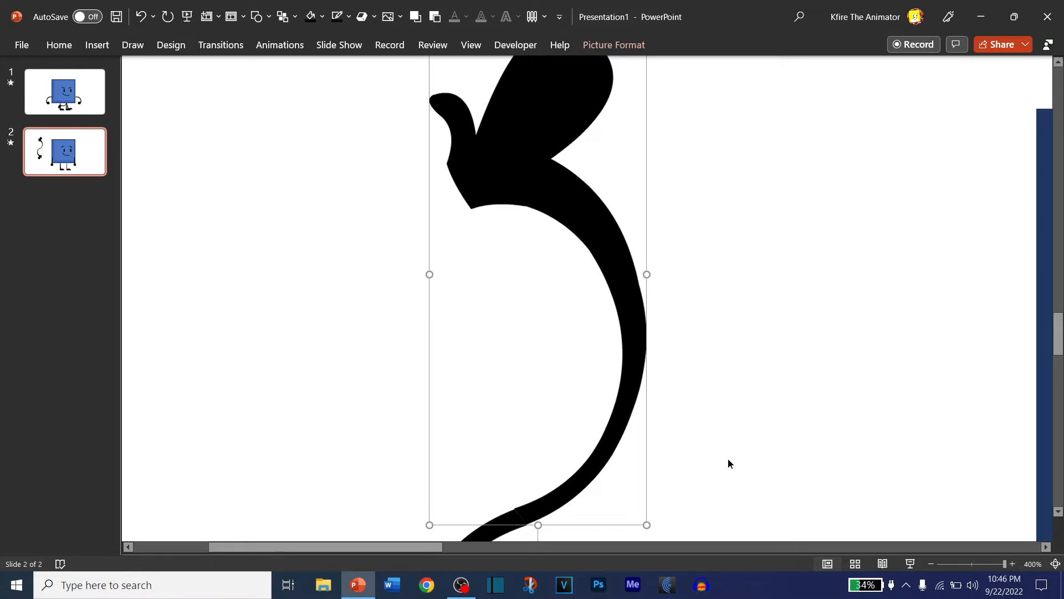
pyautogui.click(728, 463)
pyautogui.click(1056, 564)
# - Extend the original bent arm's crop area upward to the top of the flipped copy, and delete the copy
pyautogui.click(304, 316)
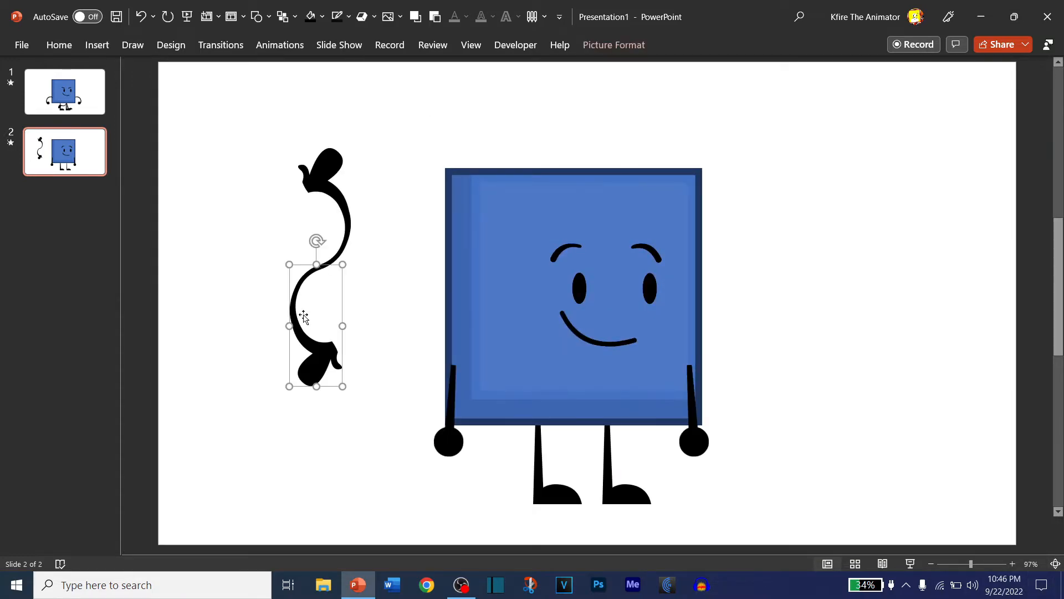
pyautogui.click(604, 44)
pyautogui.moveTo(327, 265); pyautogui.dragTo(352, 149)
pyautogui.click(368, 161)
pyautogui.click(345, 205)
pyautogui.press('Delete')
# - Shrink the bent arm to match the body arm, rotate it a quarter turn counterclockwise, and park it left of the character
pyautogui.moveTo(329, 278); pyautogui.dragTo(487, 359)
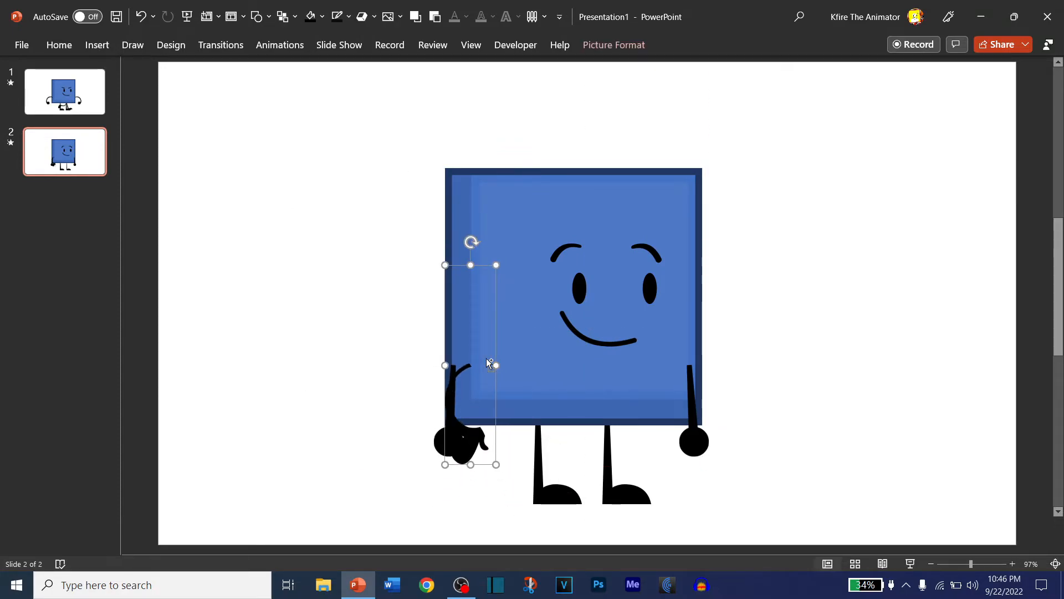
pyautogui.moveTo(471, 240); pyautogui.dragTo(351, 364)
pyautogui.moveTo(458, 371); pyautogui.dragTo(184, 294)
# - Add a Spin animation to the straight arm on the character's right-hand edge
pyautogui.click(742, 413)
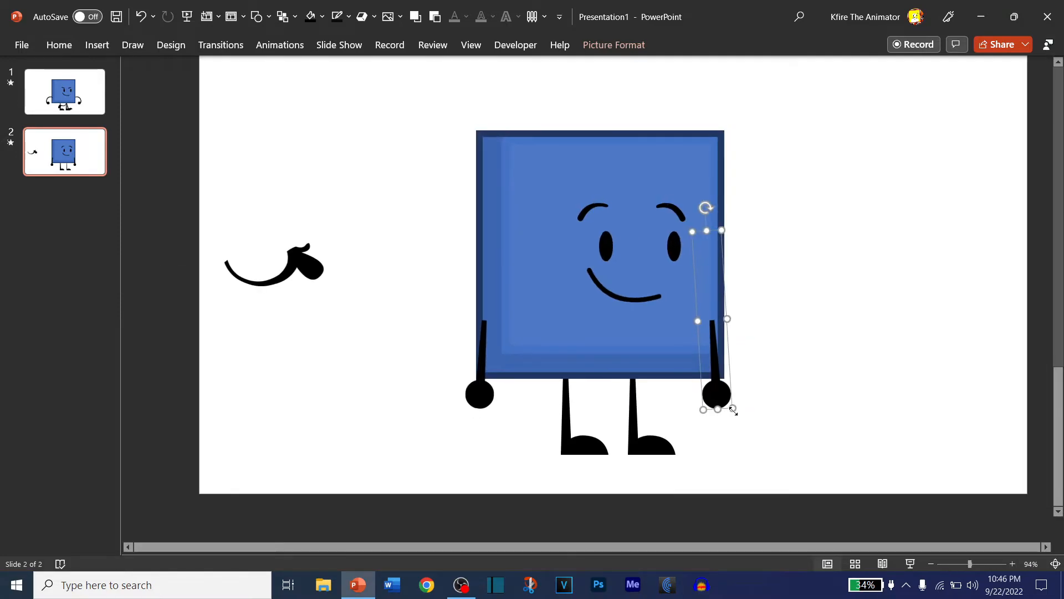
pyautogui.scroll(10, 734, 407)
pyautogui.scroll(-7, 559, 310)
pyautogui.scroll(-2, 497, 268)
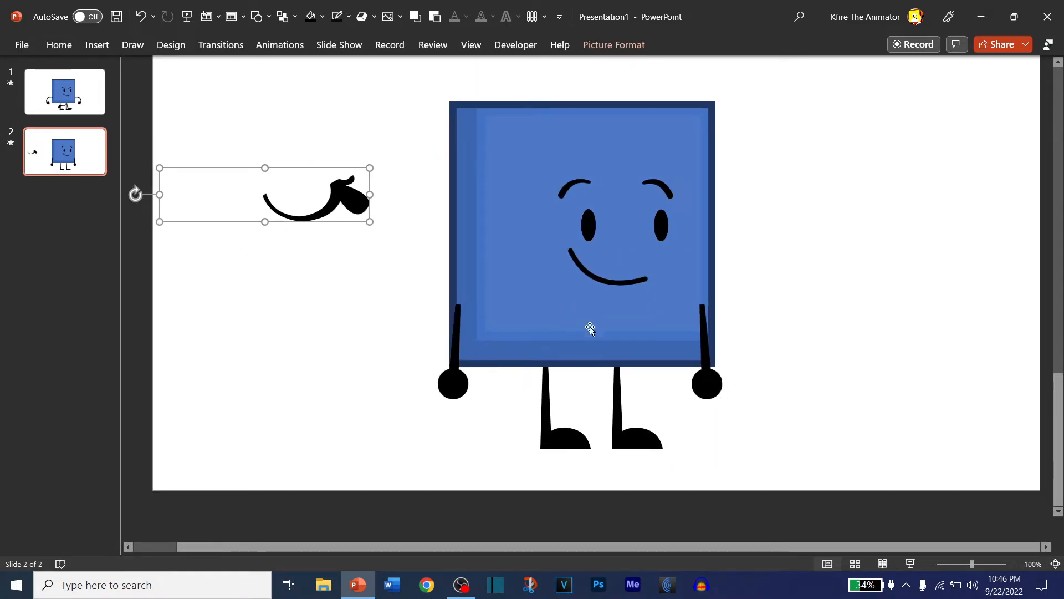
pyautogui.scroll(3, 697, 327)
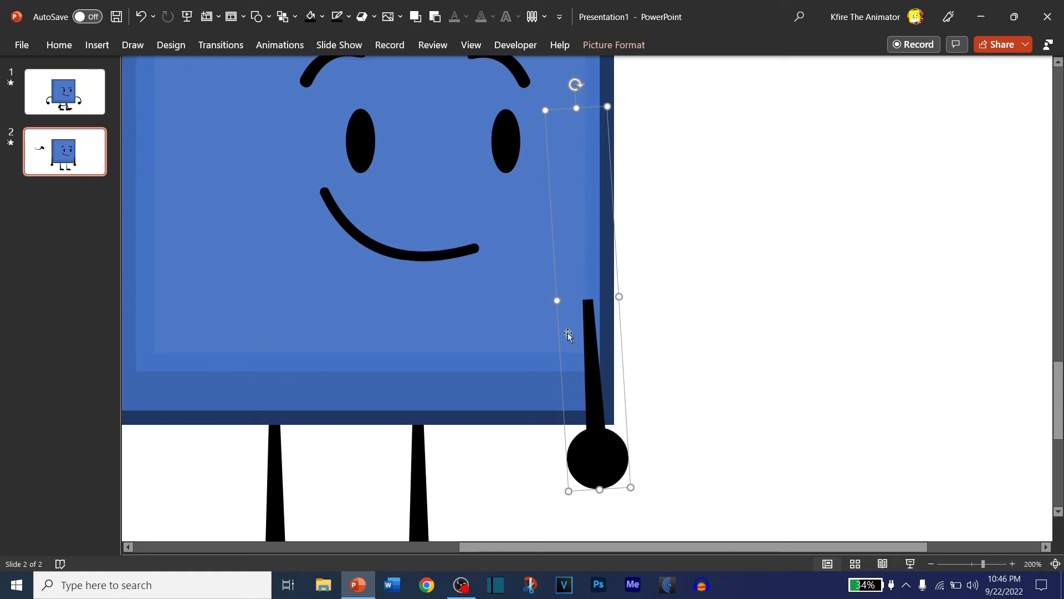
pyautogui.click(278, 48)
pyautogui.click(705, 103)
pyautogui.click(863, 275)
# - Set the arm's Spin to a counterclockwise Quarter Spin starting With Previous and lasting 0.25 seconds
pyautogui.click(280, 45)
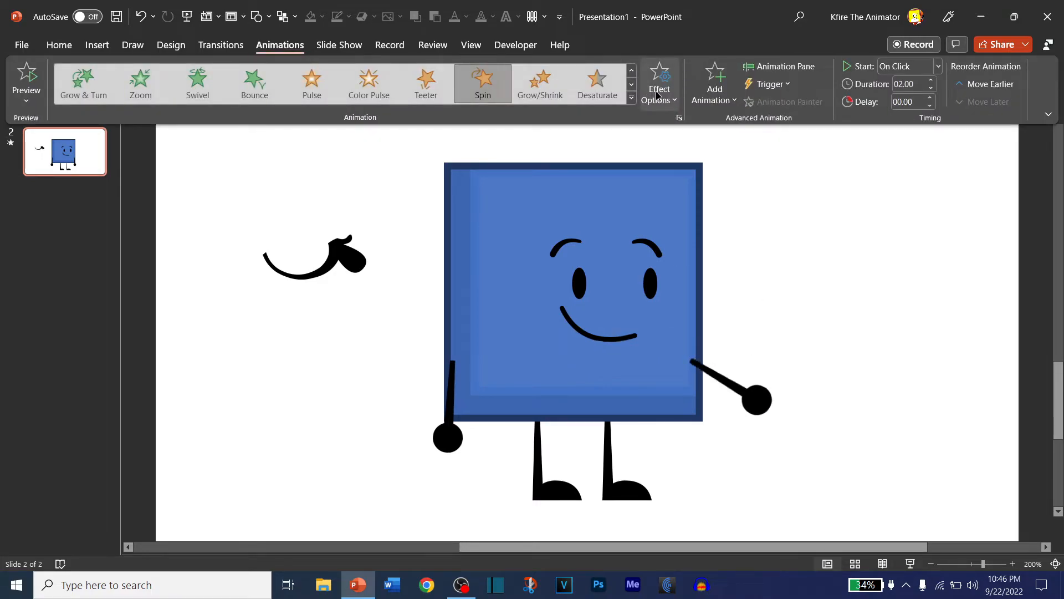
pyautogui.click(660, 88)
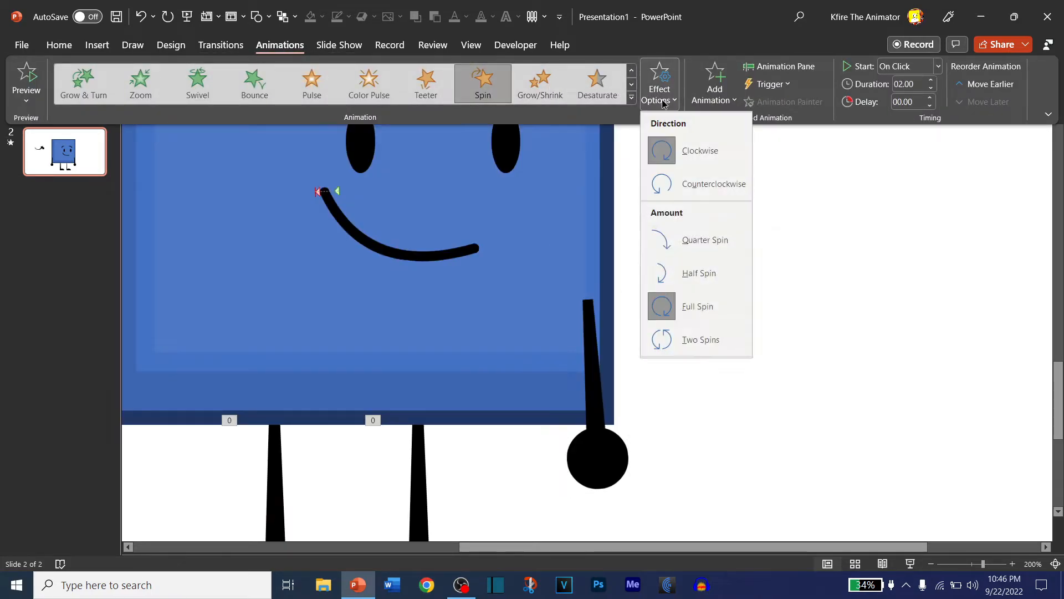
pyautogui.click(685, 242)
pyautogui.click(921, 67)
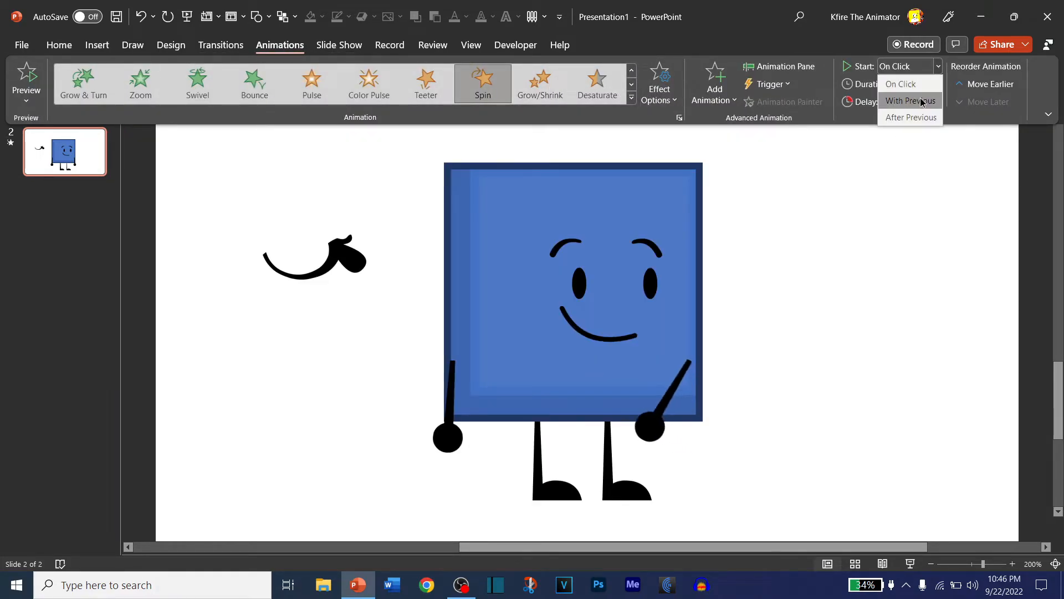
pyautogui.click(924, 101)
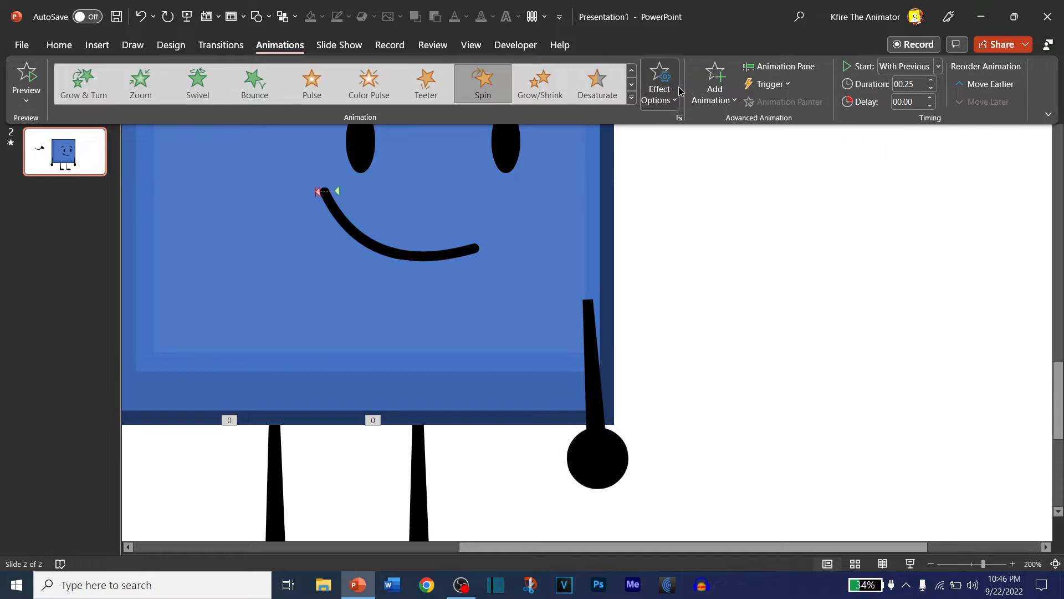
pyautogui.click(660, 86)
pyautogui.click(688, 192)
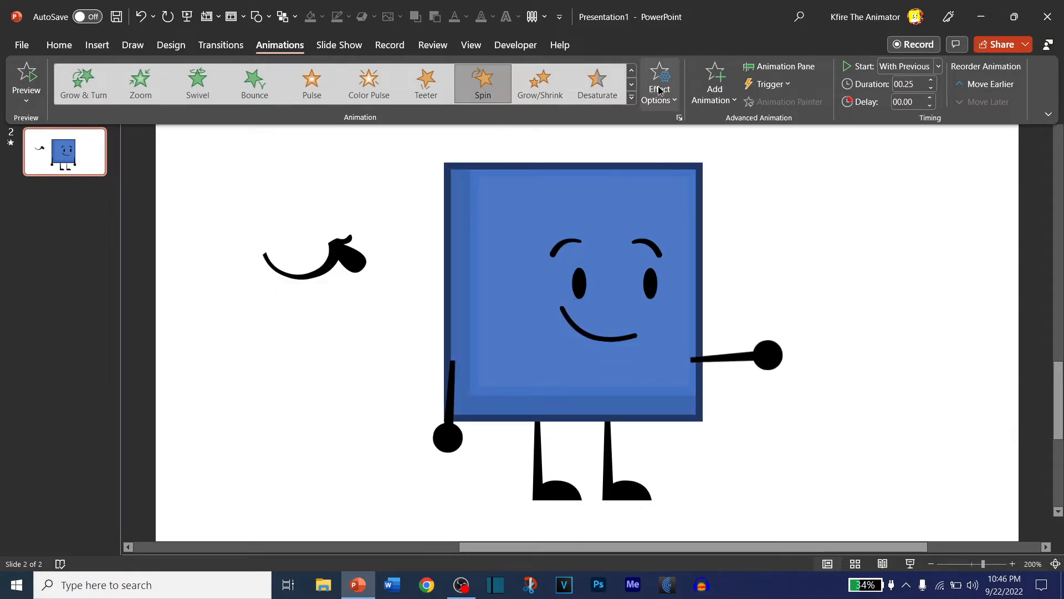
# - Give the arm's Spin a 0.25 sec smooth start and a custom amount of 45° counterclockwise, and play all the animations
pyautogui.click(810, 67)
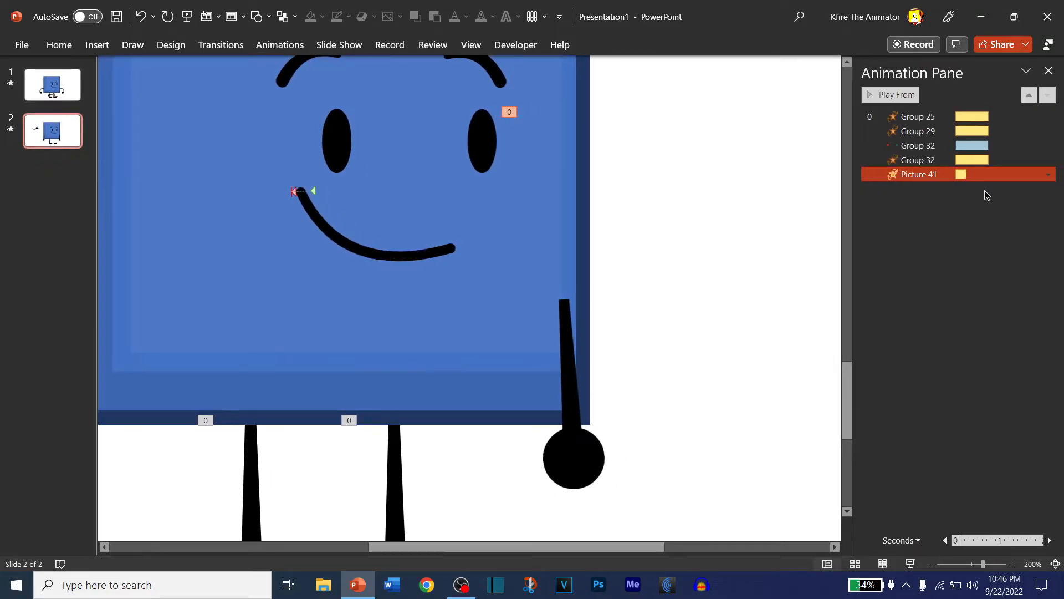
pyautogui.doubleClick(920, 175)
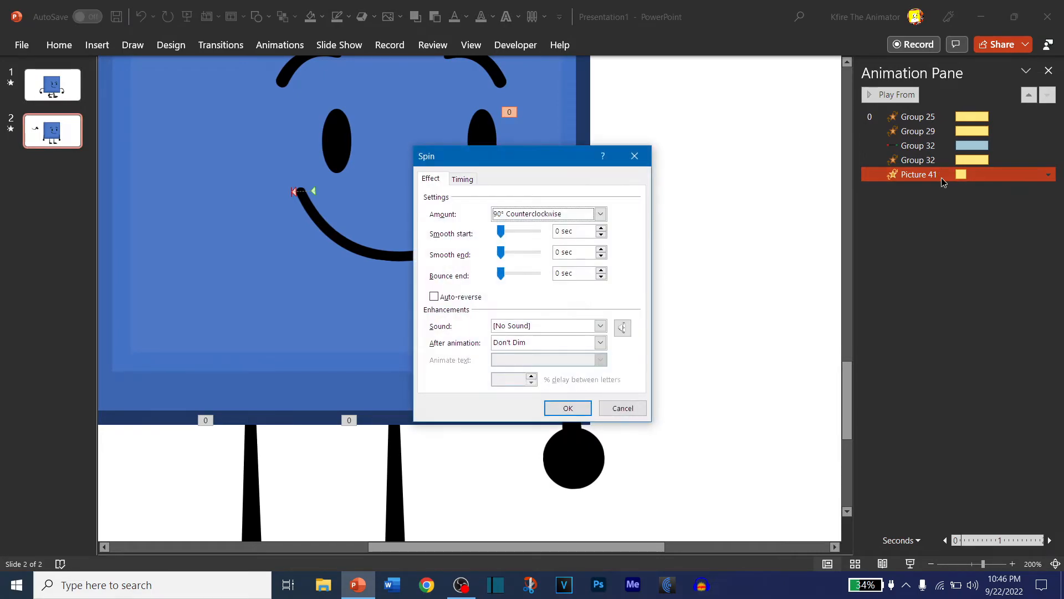
pyautogui.click(600, 409)
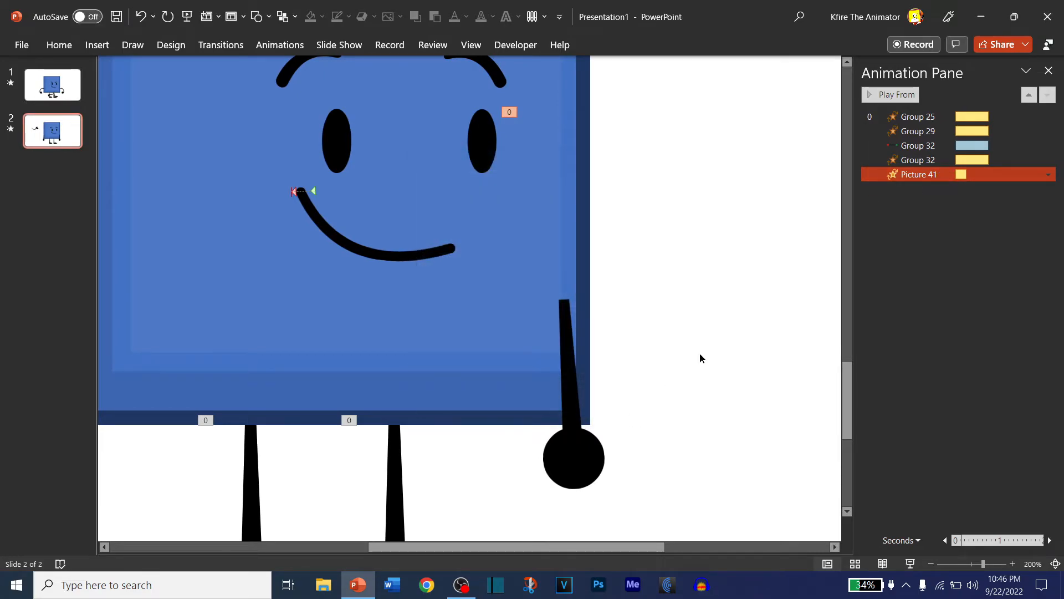
pyautogui.doubleClick(937, 175)
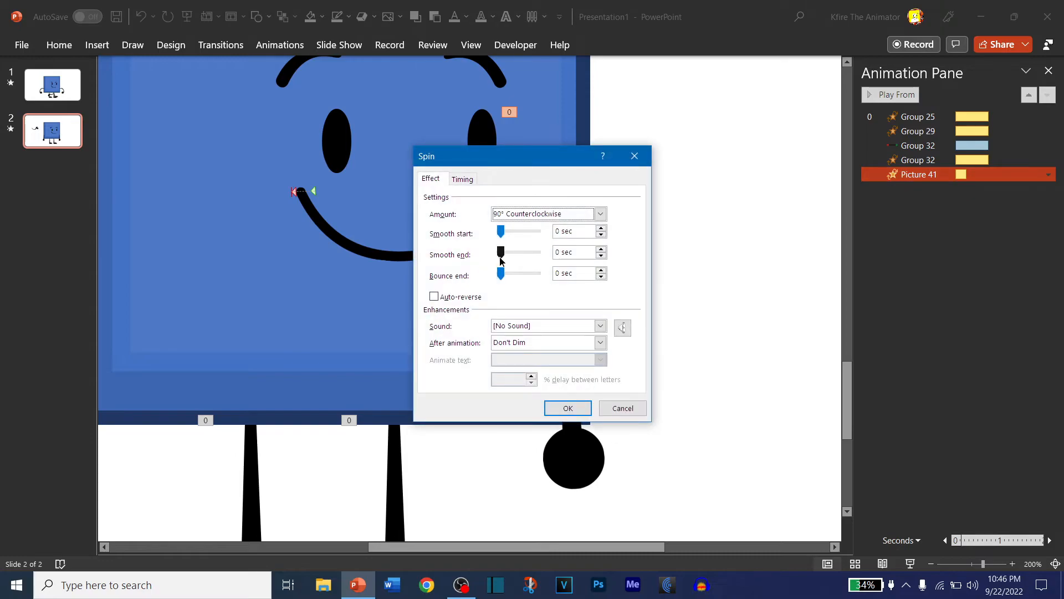
pyautogui.moveTo(500, 232); pyautogui.dragTo(538, 232)
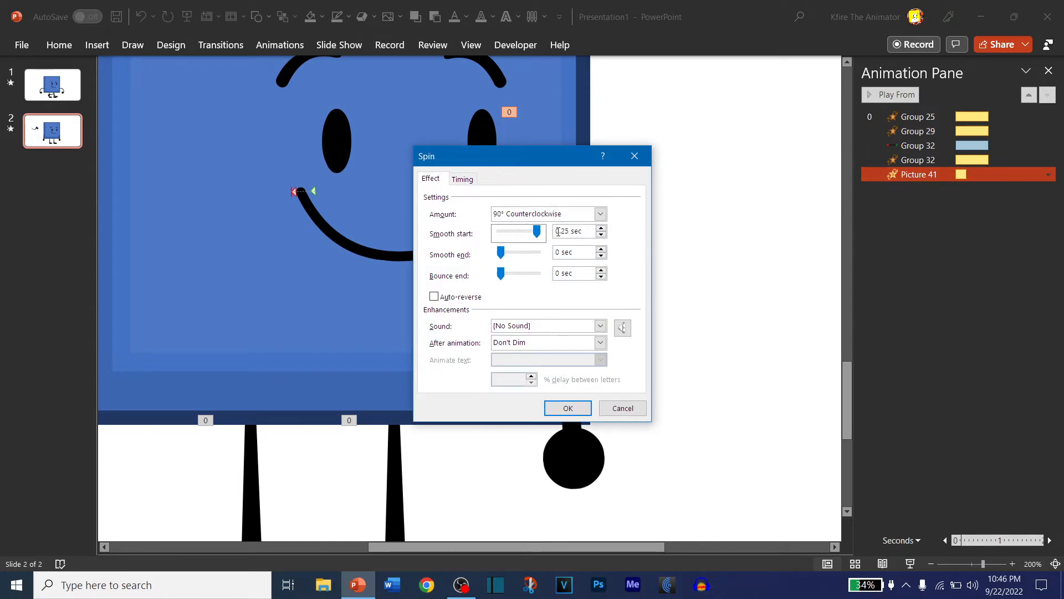
pyautogui.click(599, 215)
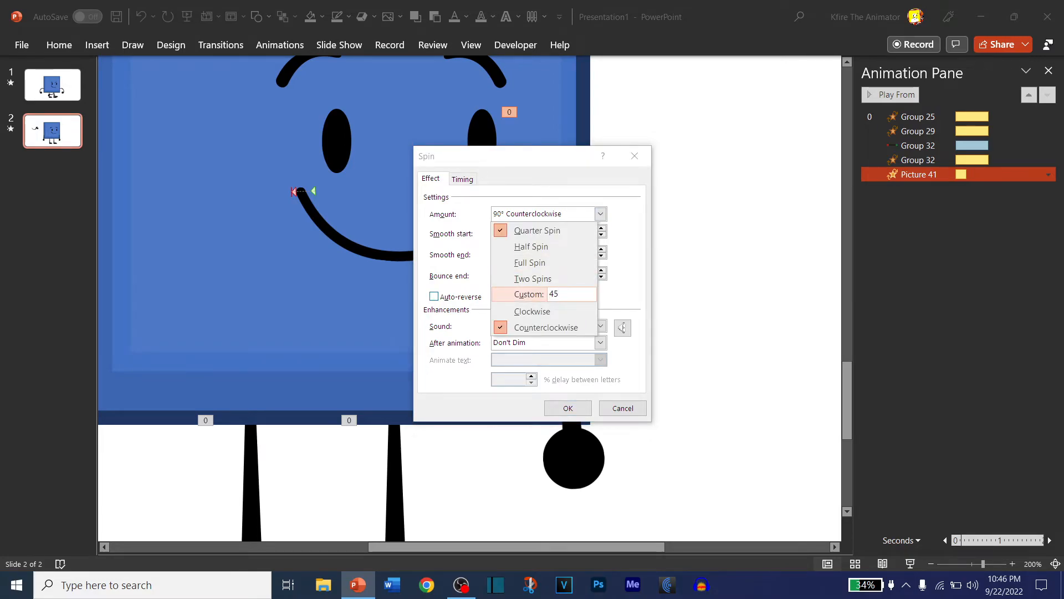
pyautogui.write('45')
pyautogui.press('Return')
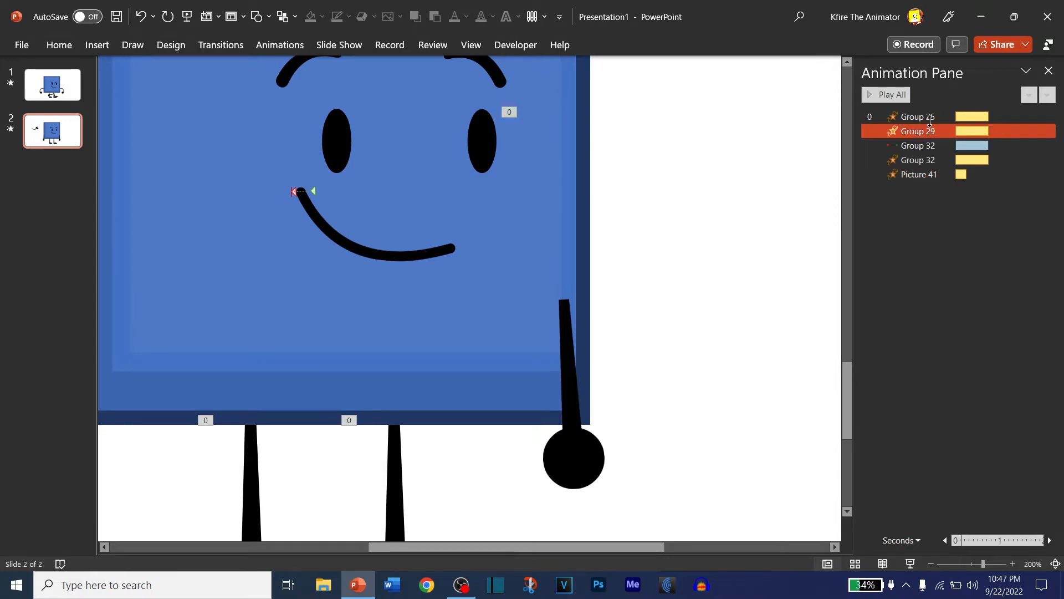
pyautogui.click(894, 94)
# - Add a Grow/Shrink animation to the same arm and set its direction to Horizontal
pyautogui.click(571, 354)
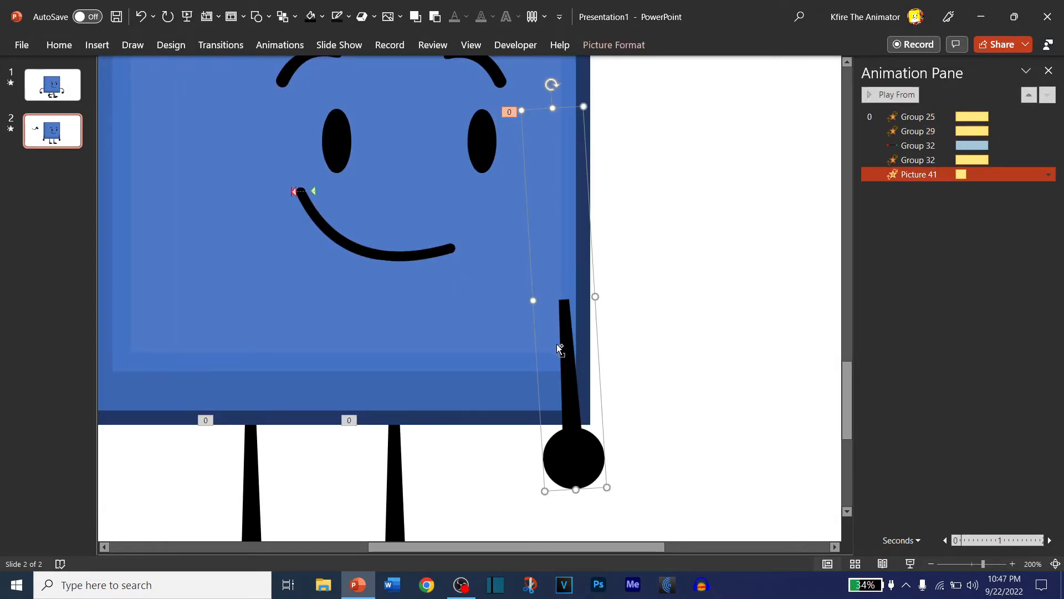
pyautogui.scroll(5, 465, 319)
pyautogui.scroll(-5, 464, 319)
pyautogui.click(280, 44)
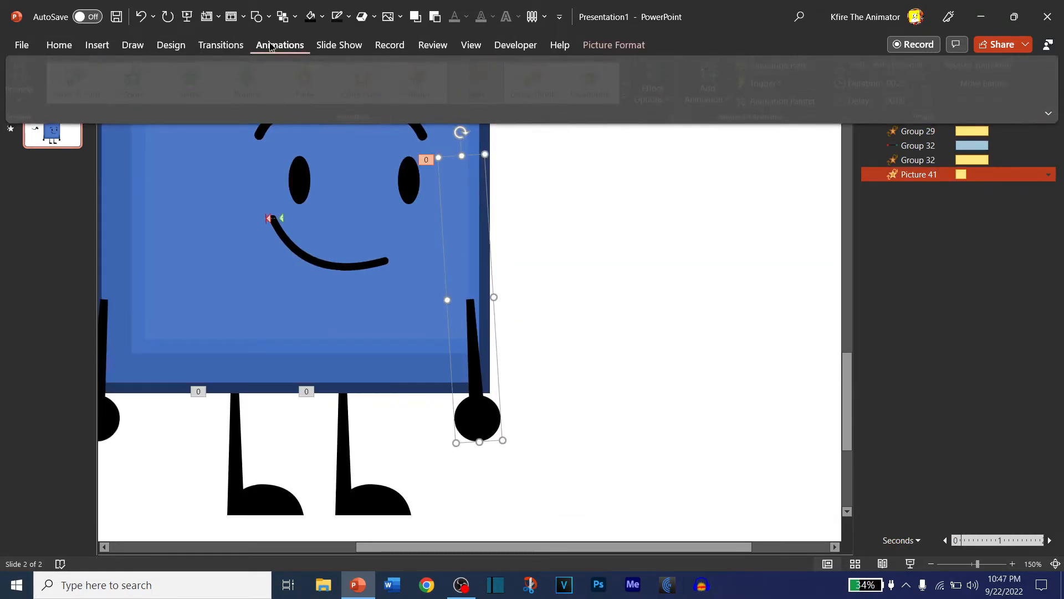
pyautogui.click(710, 92)
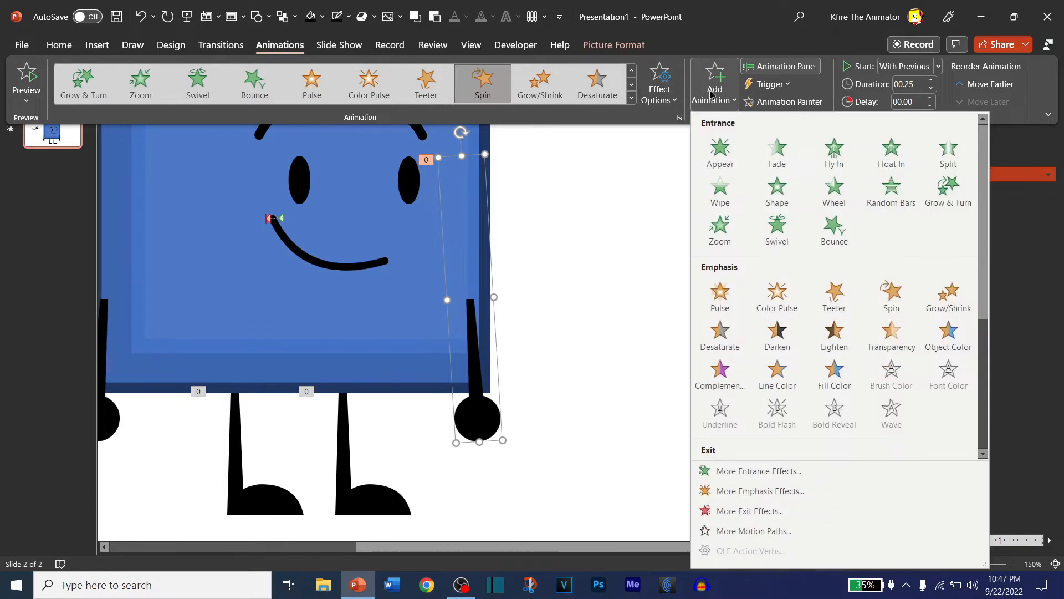
pyautogui.click(951, 294)
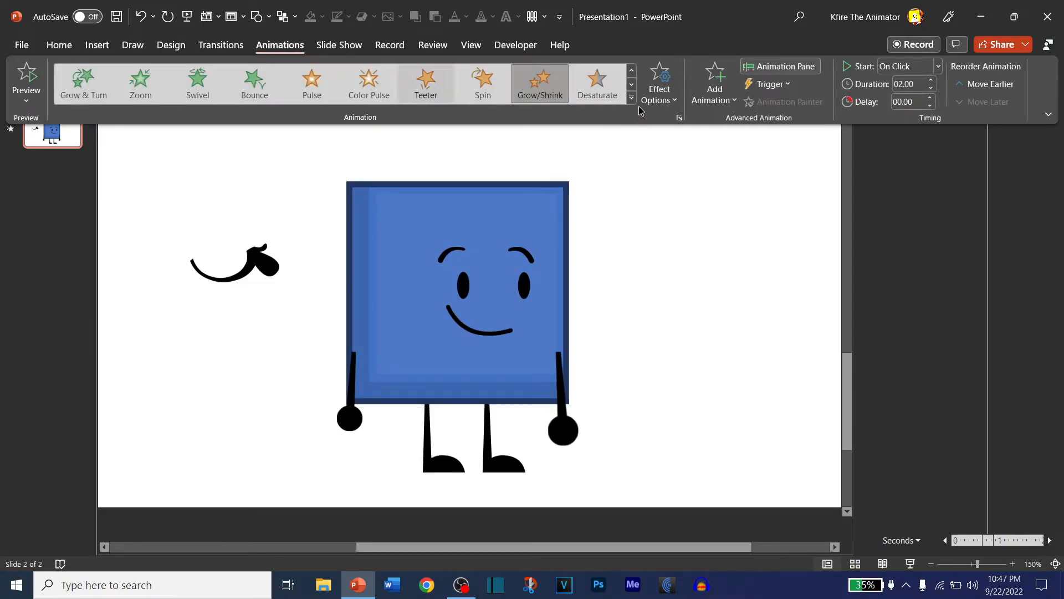
pyautogui.click(660, 88)
pyautogui.click(669, 152)
pyautogui.click(659, 89)
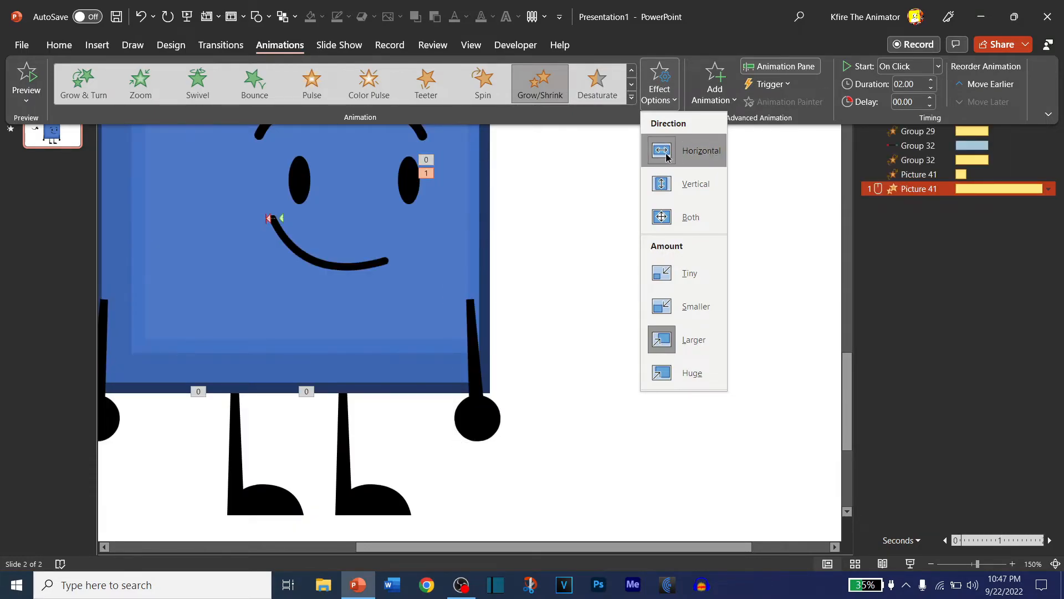
# - Make the arm's Grow/Shrink start With Previous and shorten its duration to 0.25 seconds
pyautogui.click(916, 68)
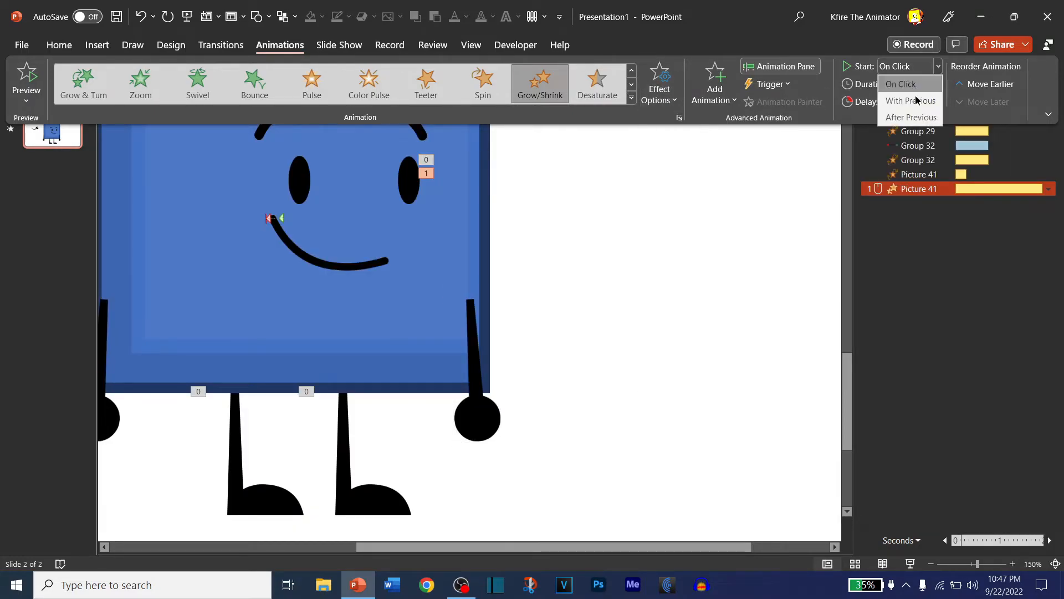
pyautogui.click(917, 102)
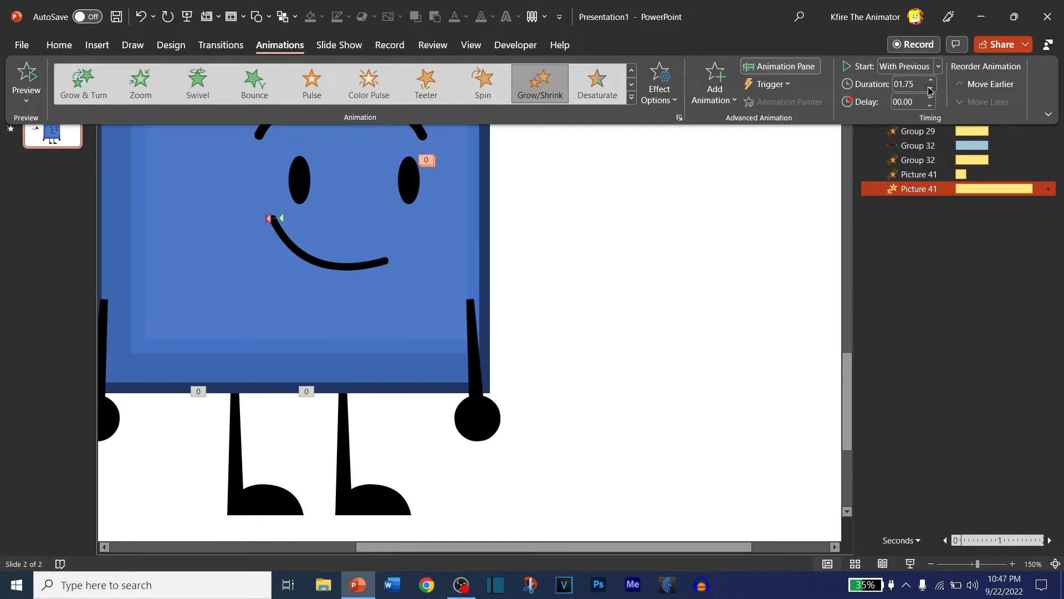
pyautogui.click(945, 294)
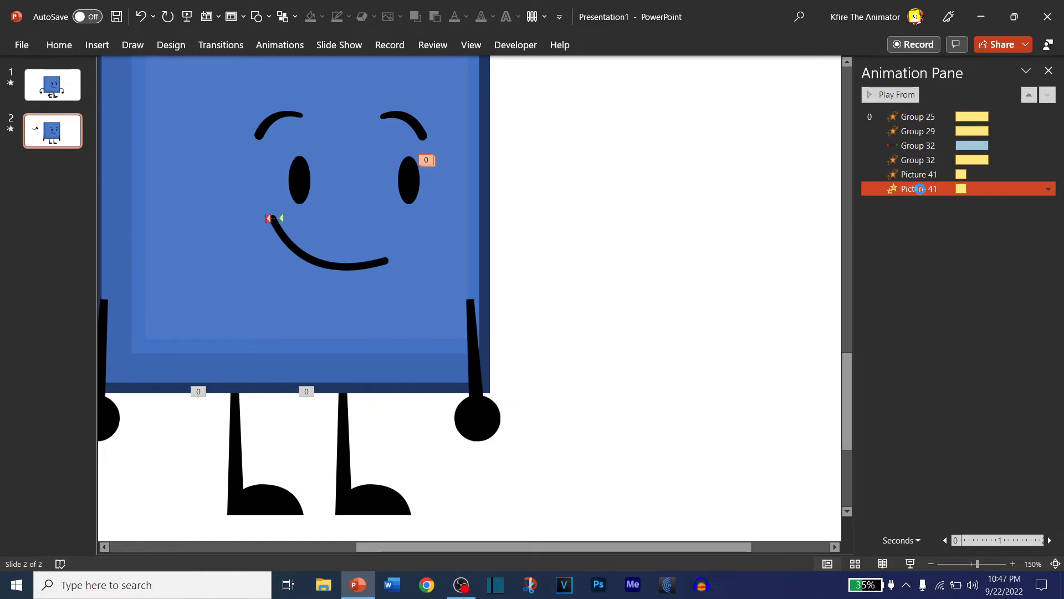
# - Apply a 0.25 sec smooth start and a custom size of 150% horizontal to the arm's Grow/Shrink, and reselect the arm
pyautogui.doubleClick(919, 189)
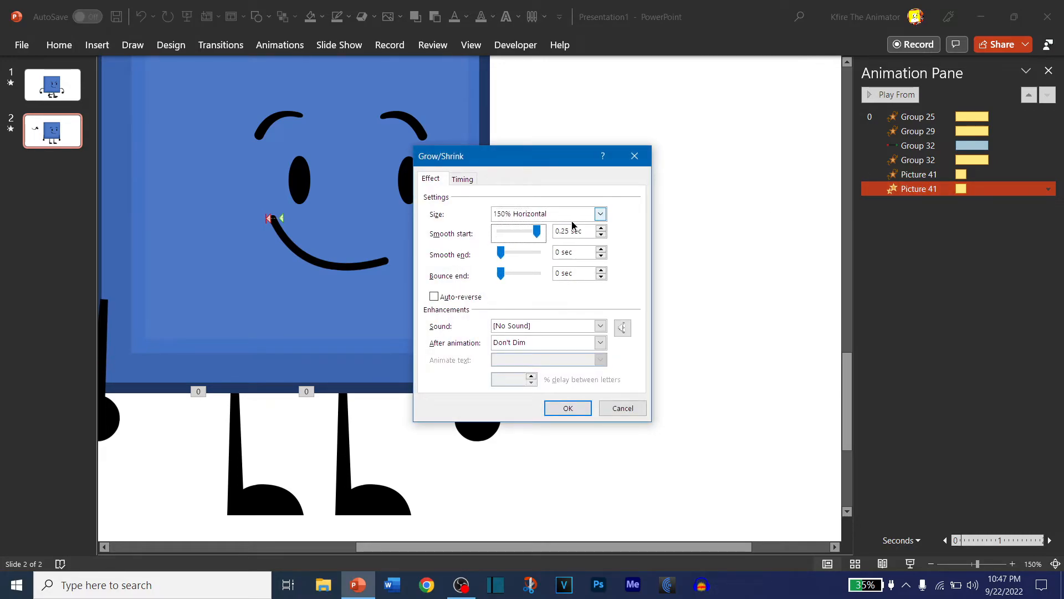
pyautogui.click(600, 214)
pyautogui.click(519, 294)
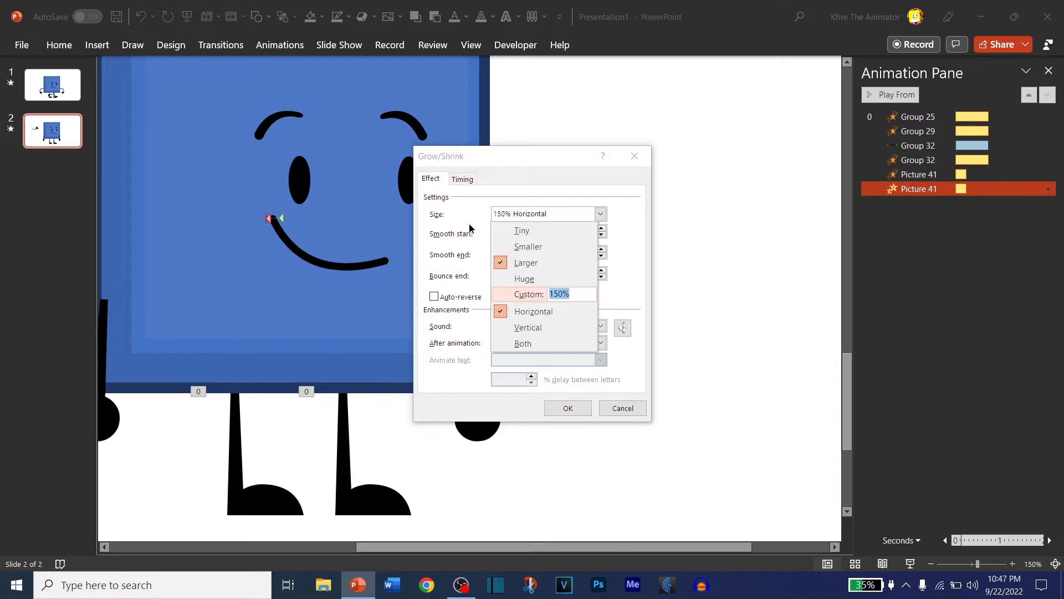
pyautogui.press('Return')
pyautogui.press('Return')
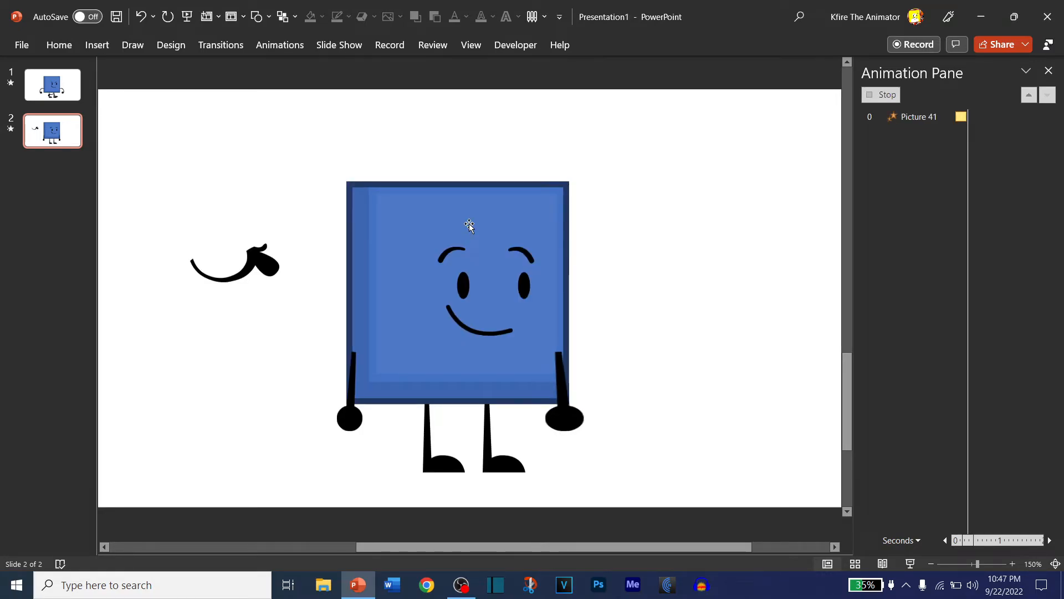
pyautogui.click(877, 308)
pyautogui.click(426, 159)
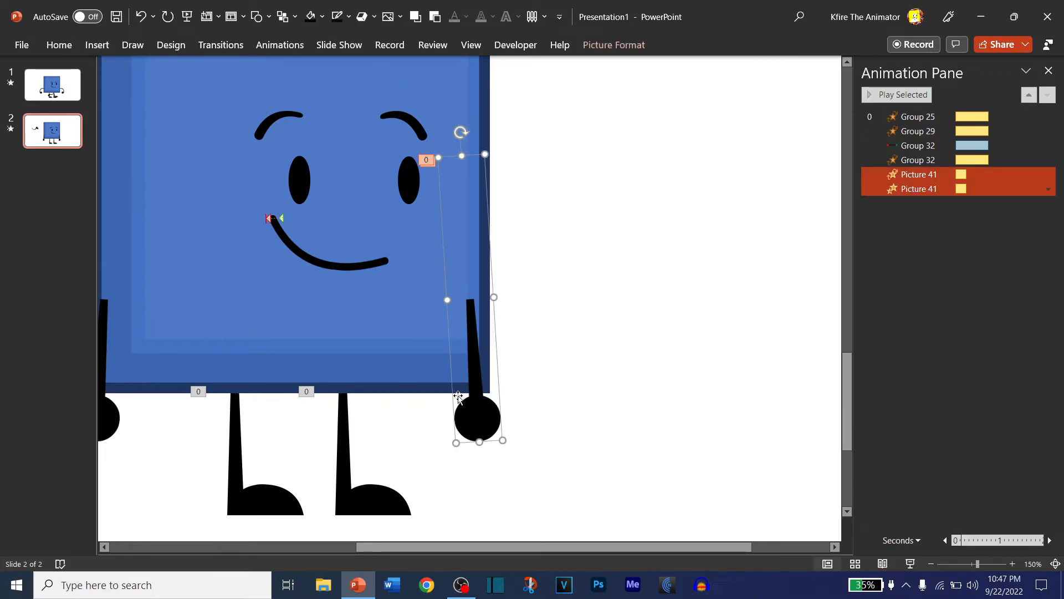
# - Add a Disappear exit animation to the straight arm, starting With Previous with a 0.25 second delay, and close the animation list
pyautogui.click(277, 47)
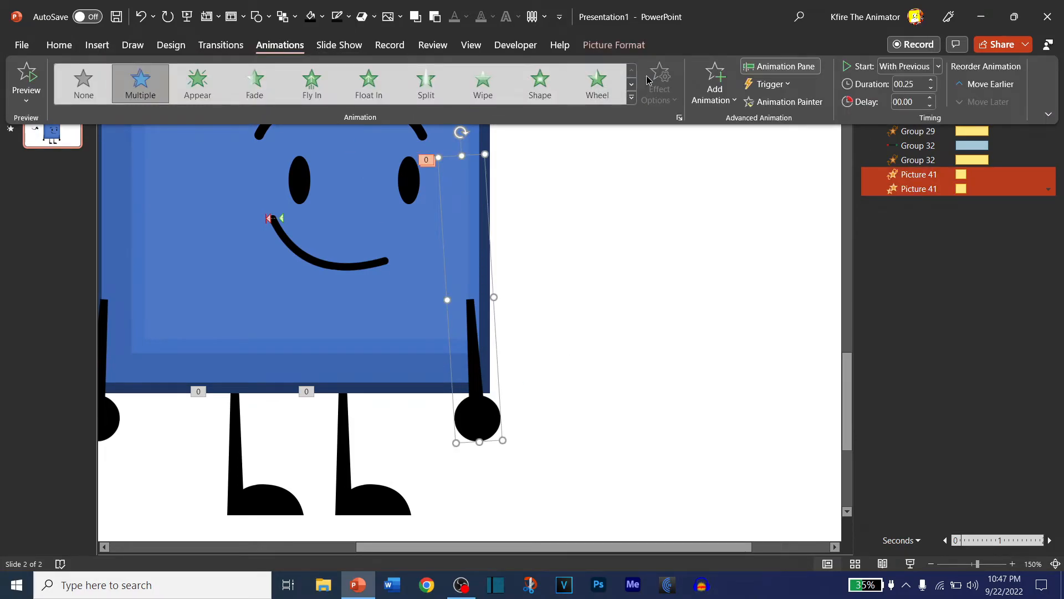
pyautogui.click(704, 92)
pyautogui.scroll(-5, 764, 244)
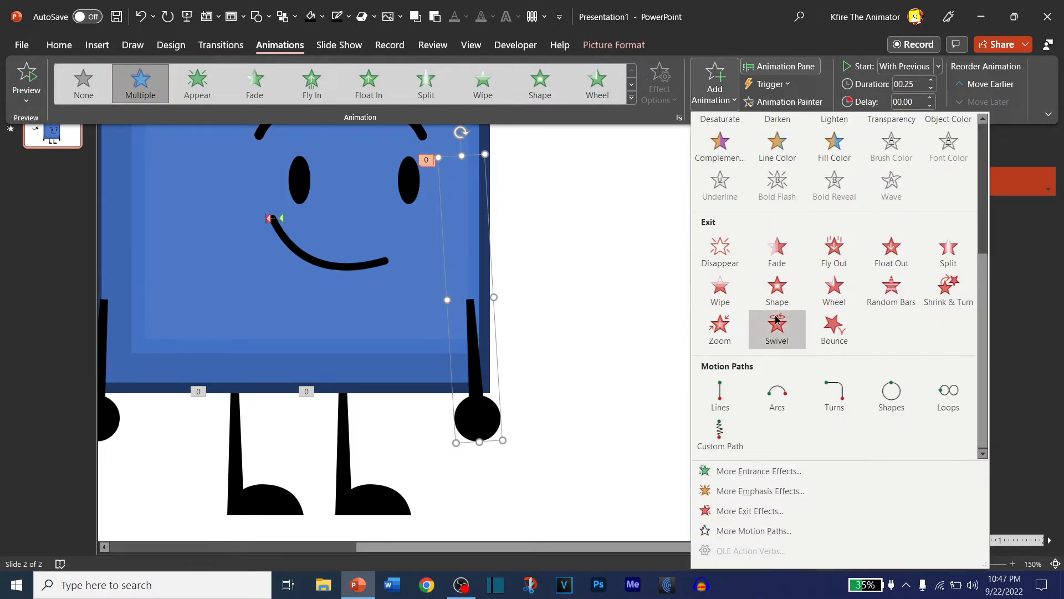
pyautogui.click(722, 249)
pyautogui.click(909, 66)
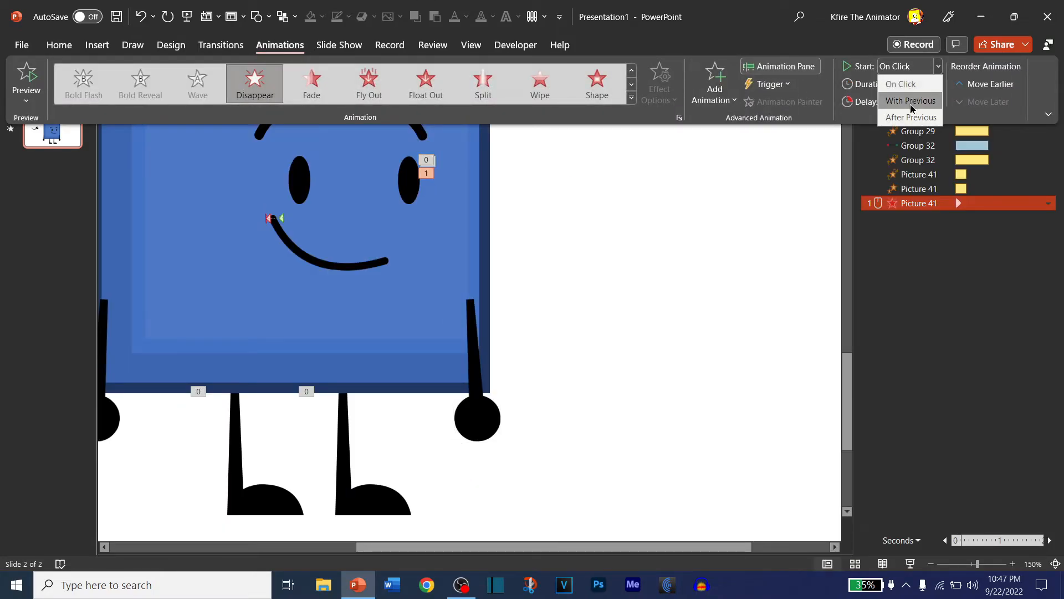
pyautogui.click(900, 97)
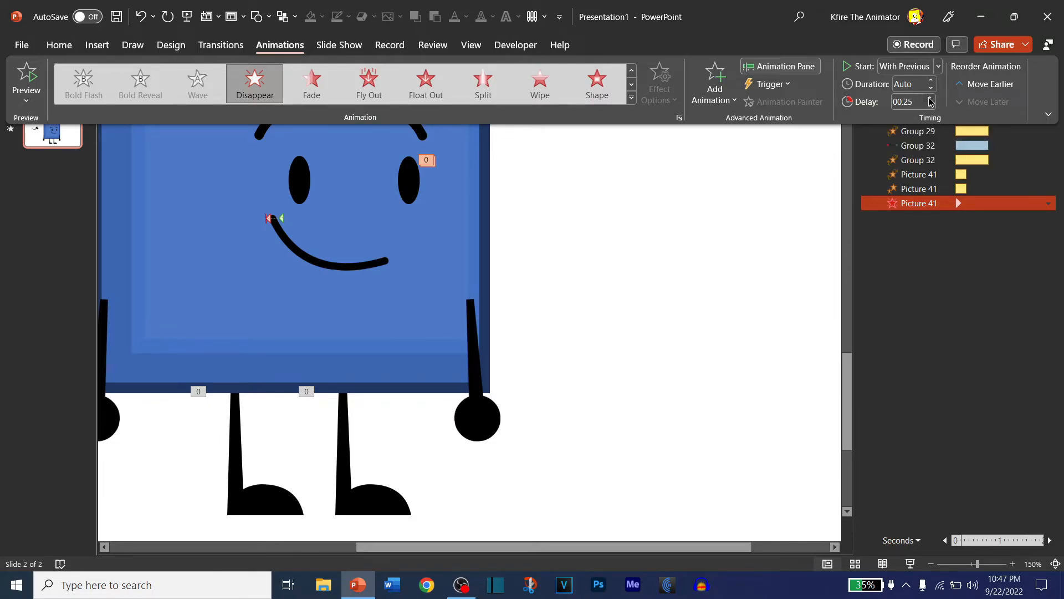
pyautogui.click(932, 306)
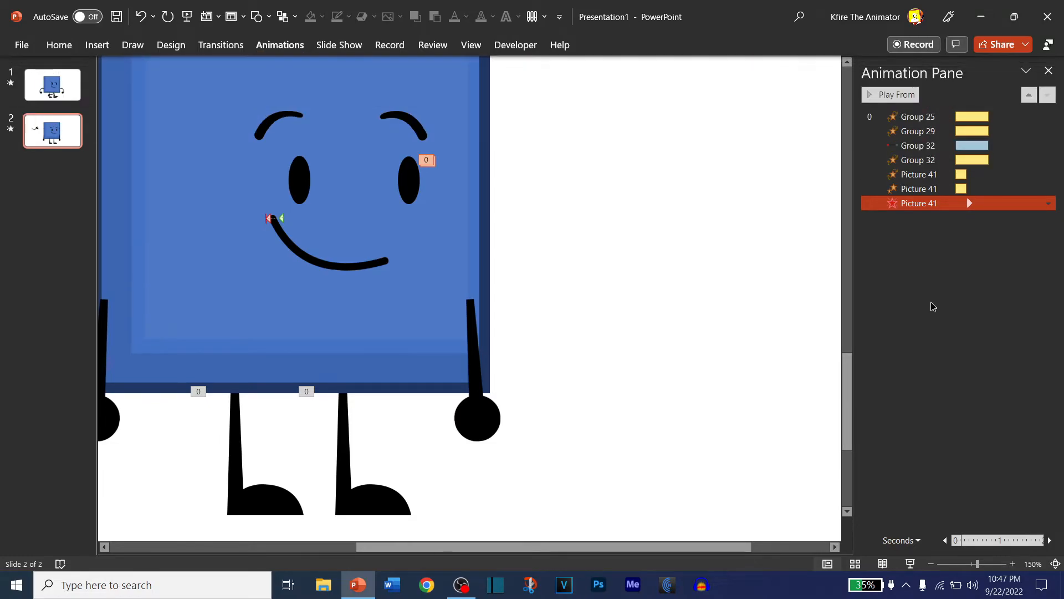
pyautogui.click(1049, 74)
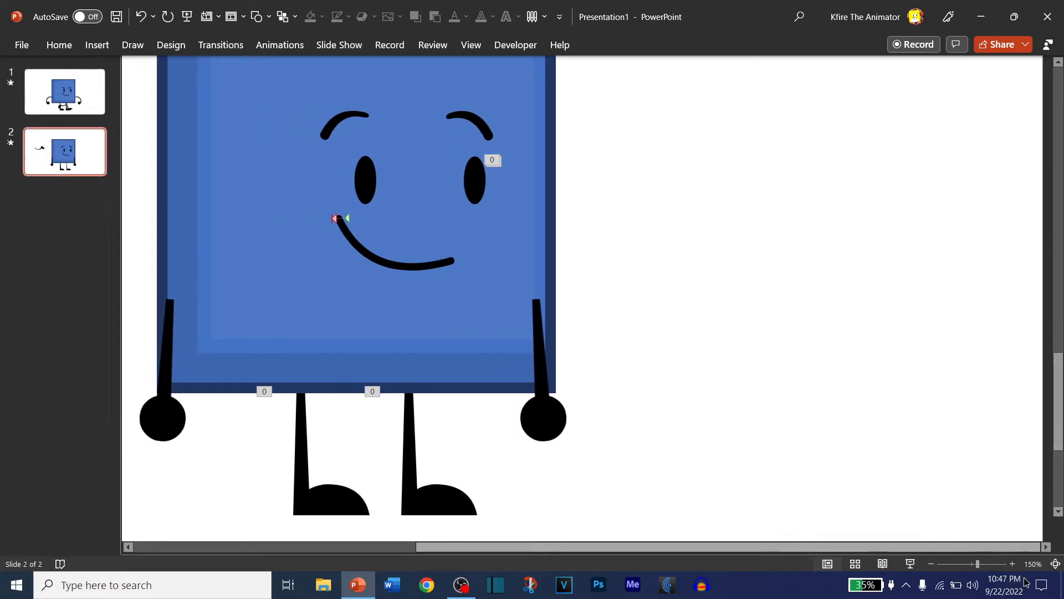
# - Duplicate the animated straight arm and place the copy in the empty space beside the body
pyautogui.click(1056, 564)
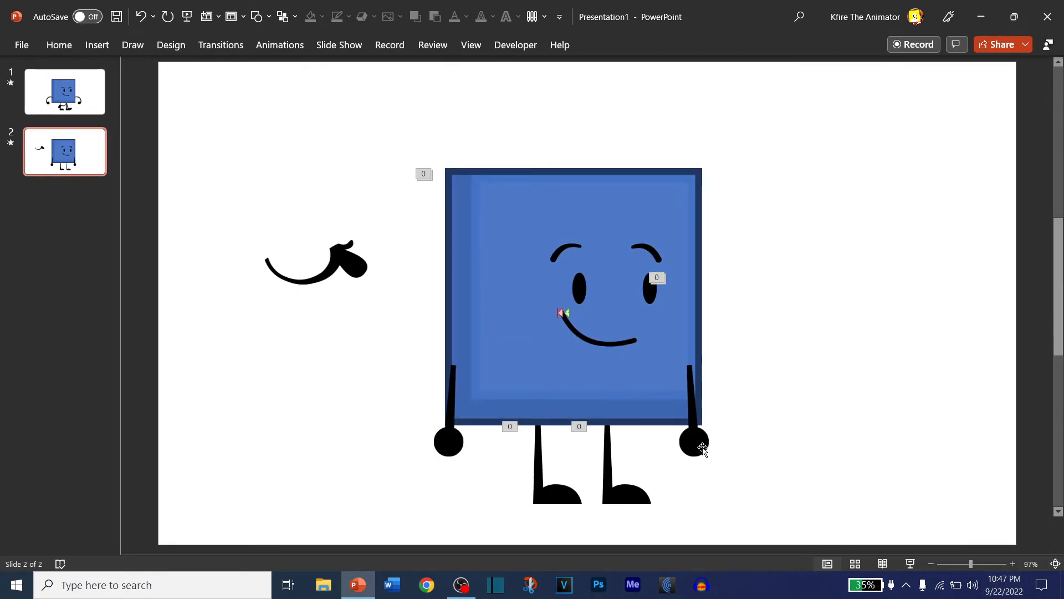
pyautogui.click(690, 388)
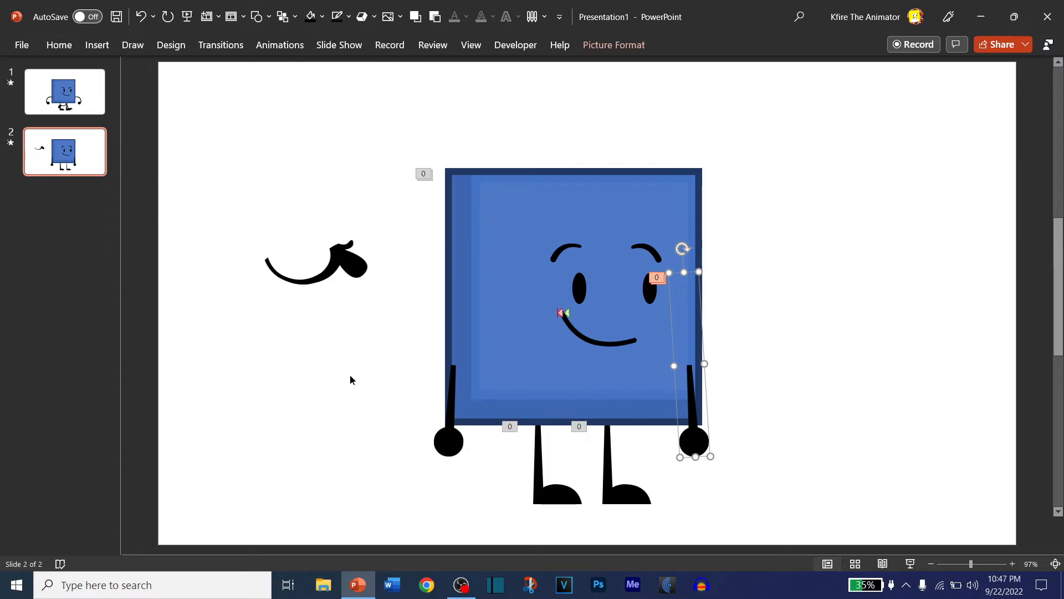
pyautogui.scroll(5, 640, 442)
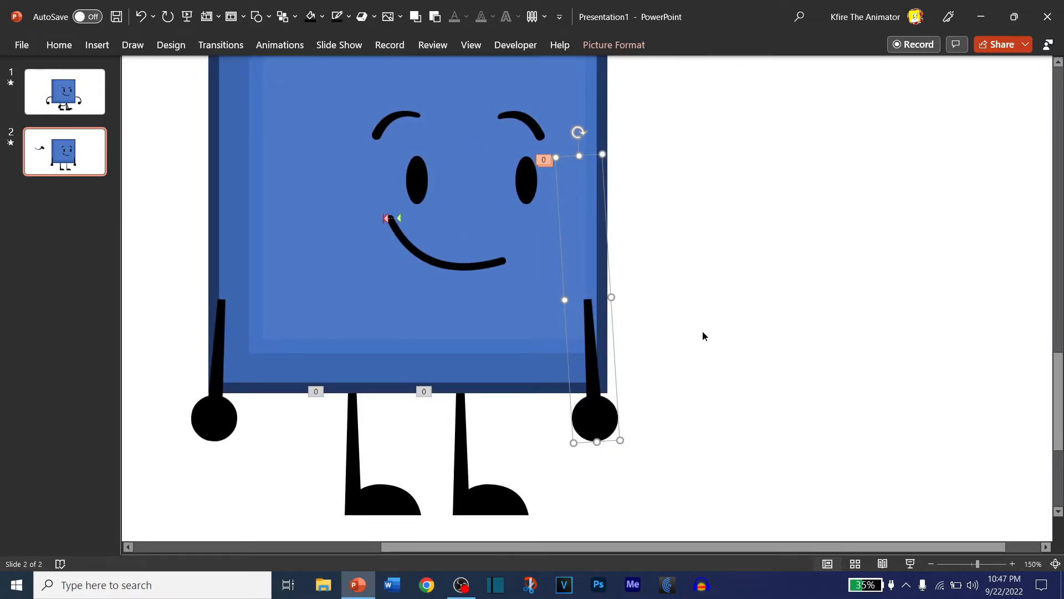
pyautogui.moveTo(597, 386); pyautogui.dragTo(681, 387)
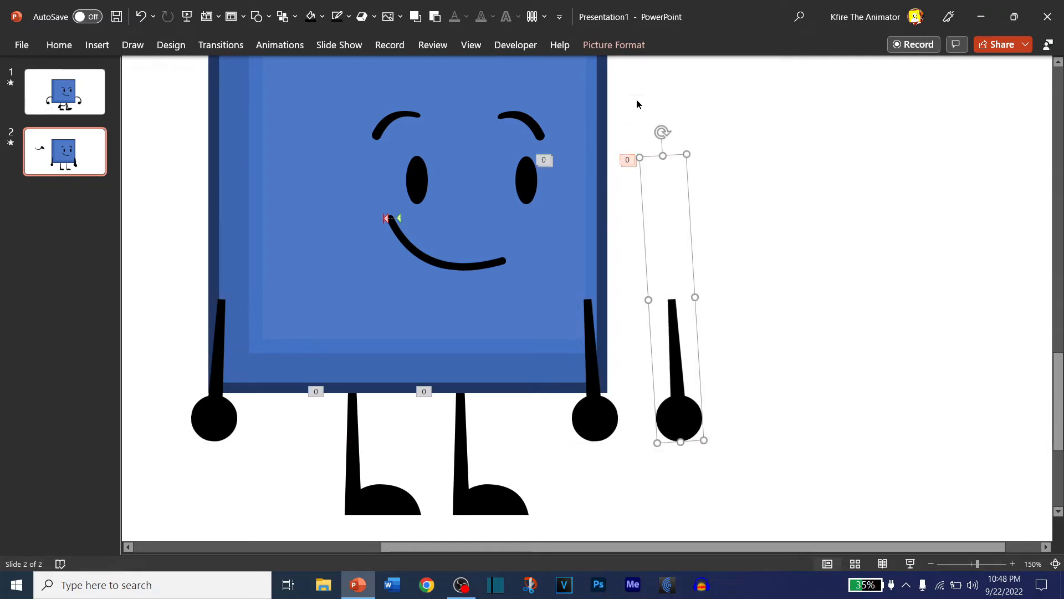
# - Apply the Blur artistic effect to the arm copy with a radius of 65 and close the formatting options
pyautogui.click(629, 46)
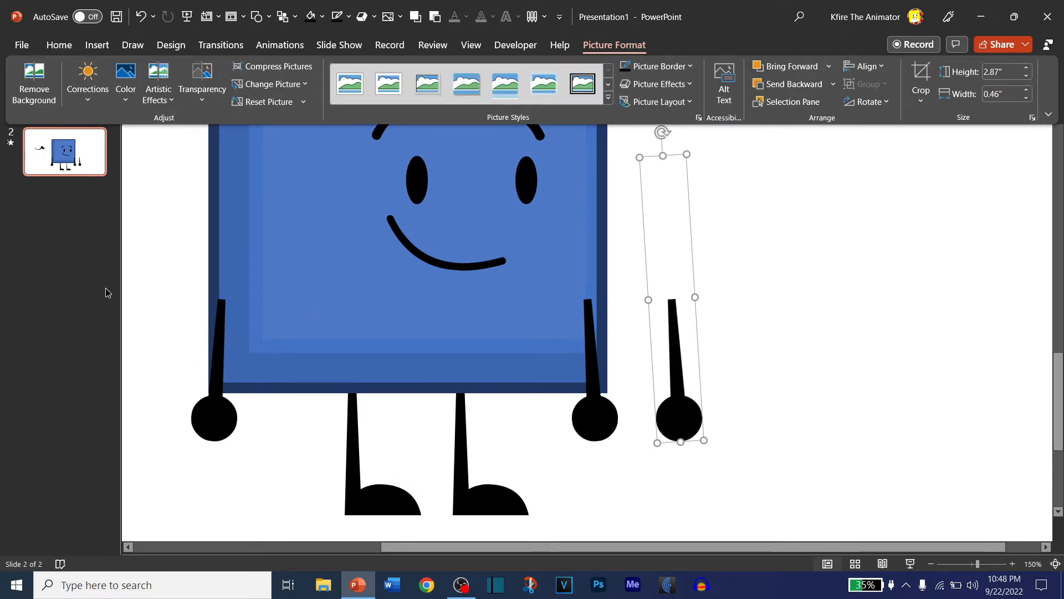
pyautogui.click(165, 101)
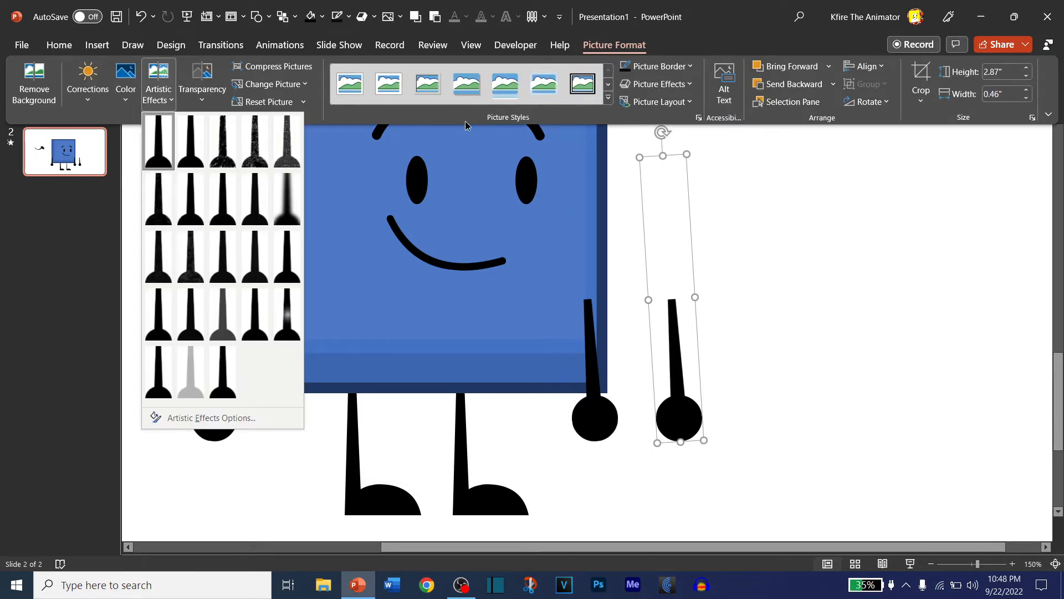
pyautogui.click(291, 204)
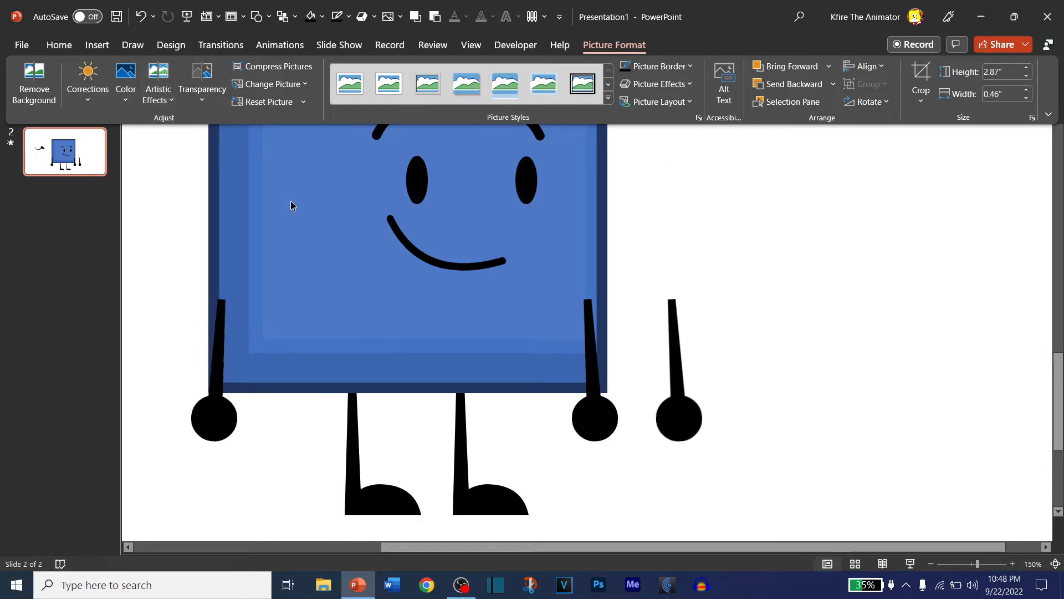
pyautogui.hotkey('ctrl', 'z')
pyautogui.click(160, 102)
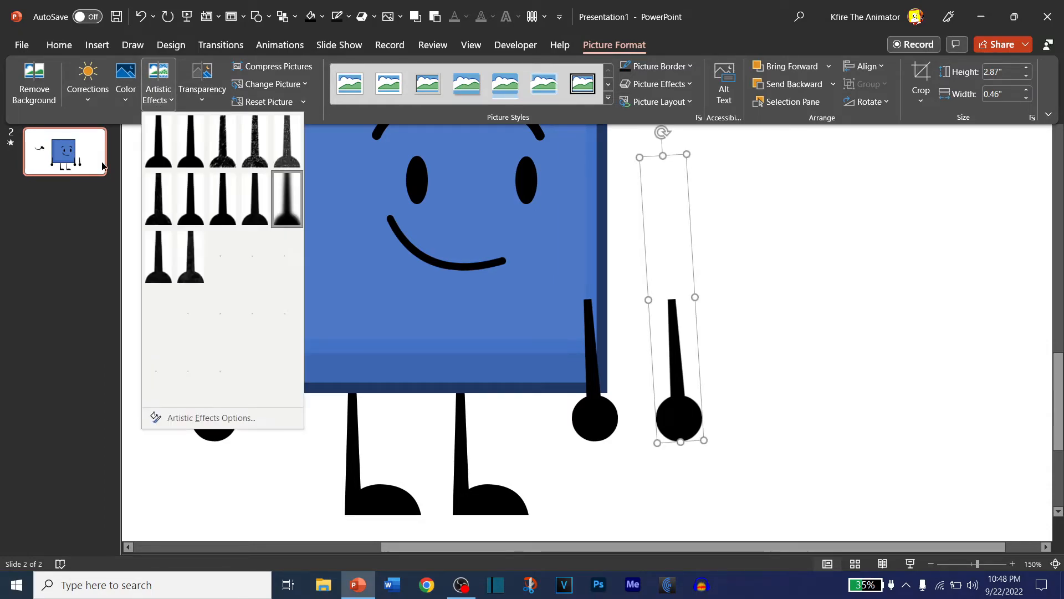
pyautogui.click(210, 418)
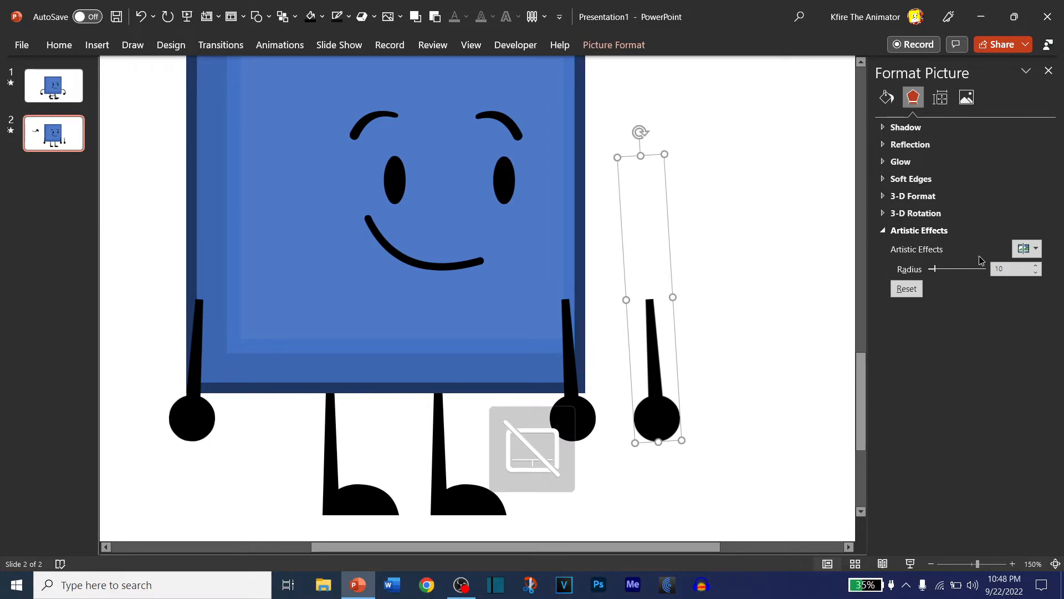
pyautogui.moveTo(960, 270); pyautogui.dragTo(962, 270)
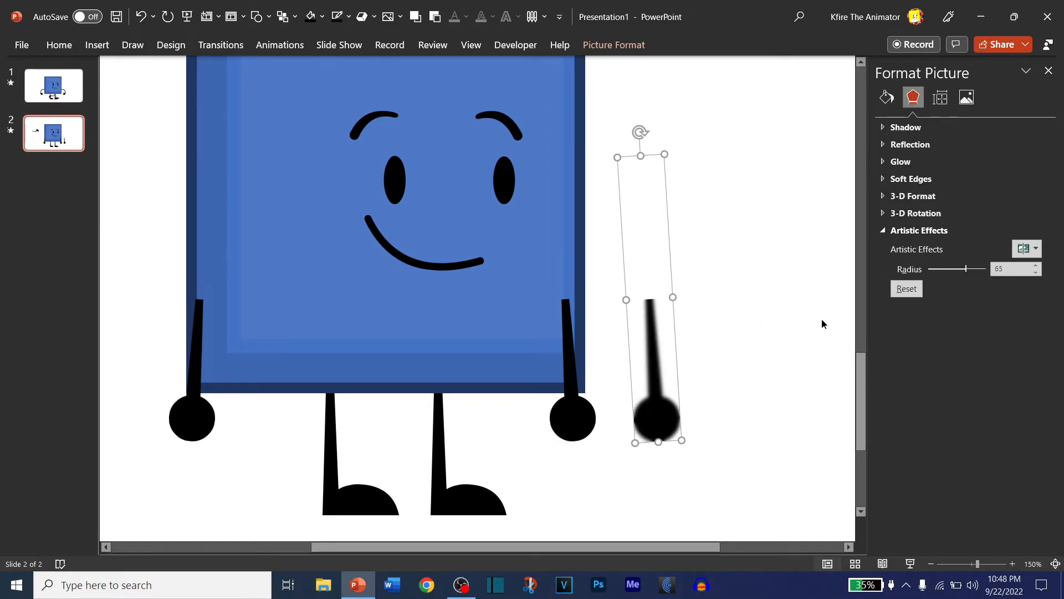
pyautogui.click(802, 324)
pyautogui.click(1048, 70)
# - Place the blurred arm copy directly over the original straight arm
pyautogui.moveTo(660, 381); pyautogui.dragTo(576, 381)
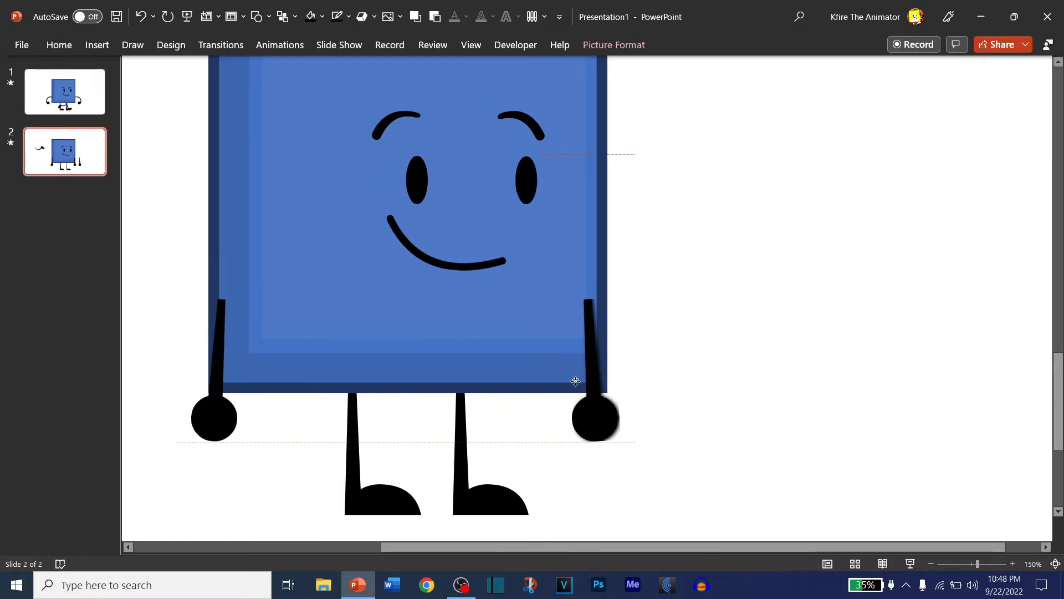
pyautogui.hotkey('ctrl', 'z')
pyautogui.moveTo(679, 359); pyautogui.dragTo(598, 355)
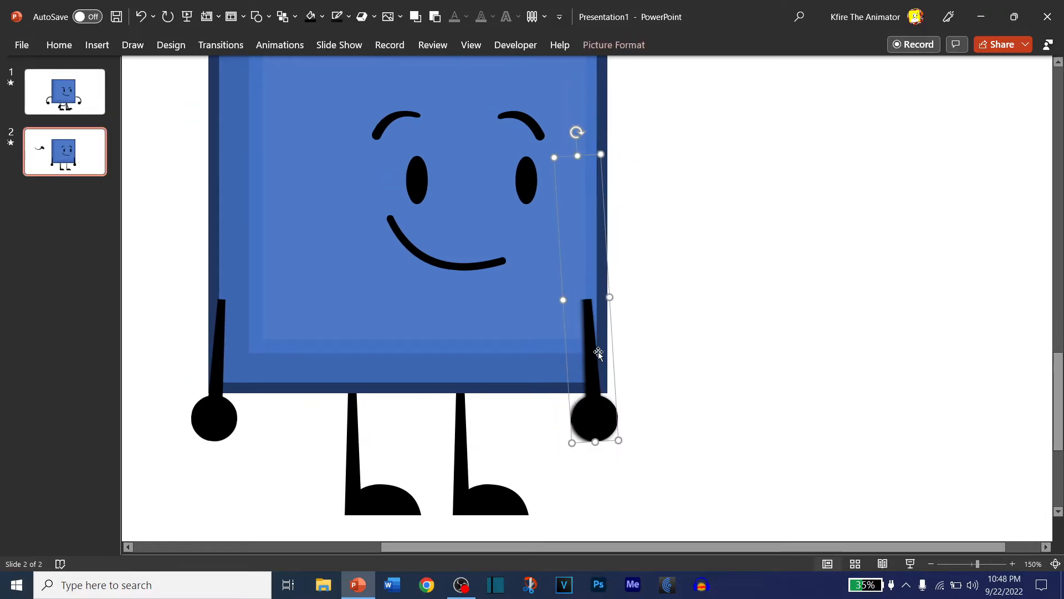
# - Add a Fade exit animation to the blurred arm
pyautogui.click(286, 48)
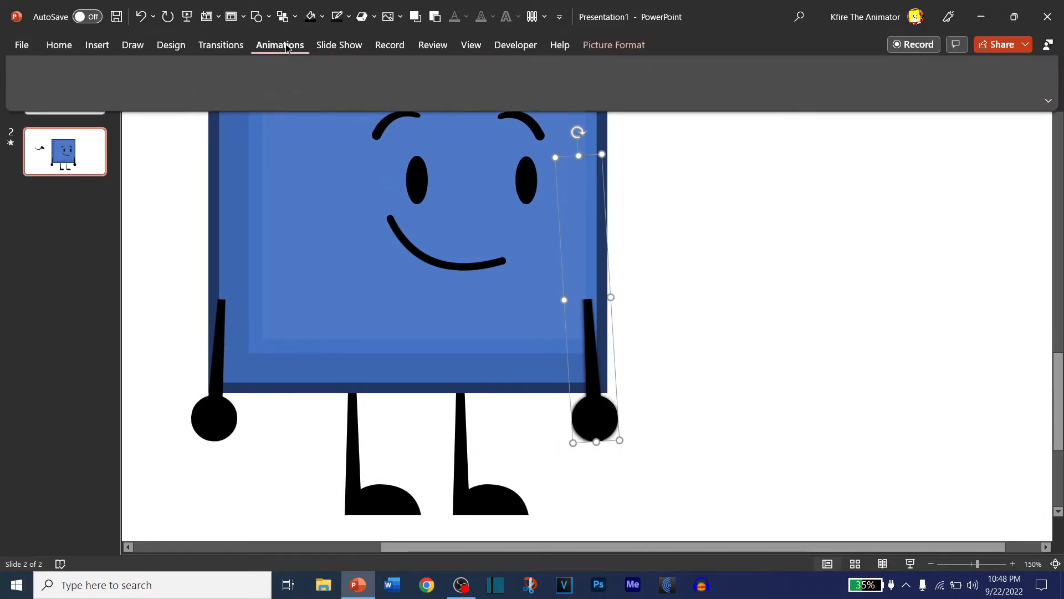
pyautogui.click(715, 83)
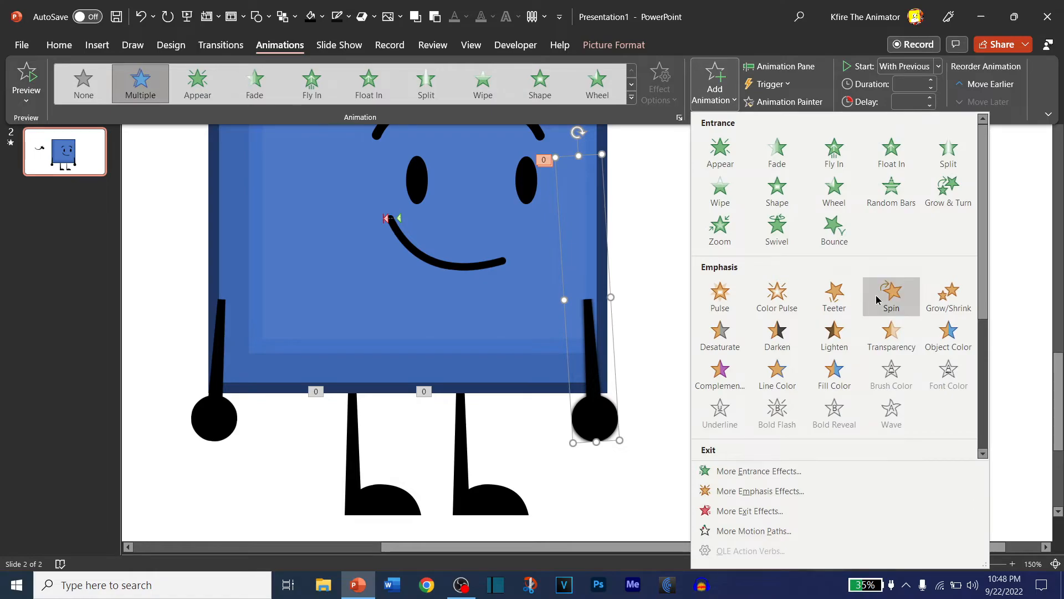
pyautogui.scroll(-3, 876, 296)
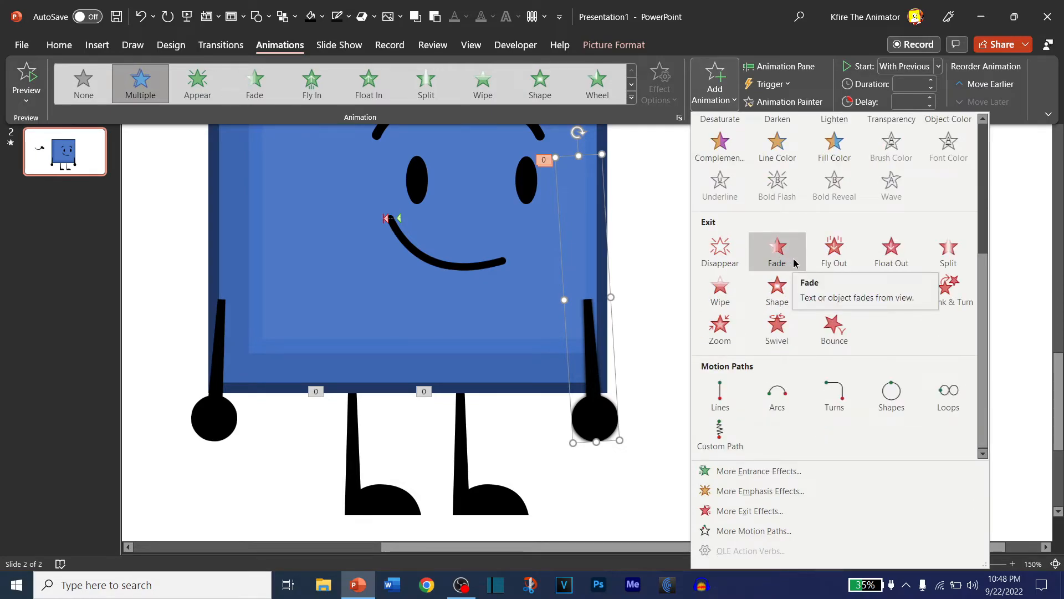
pyautogui.click(629, 242)
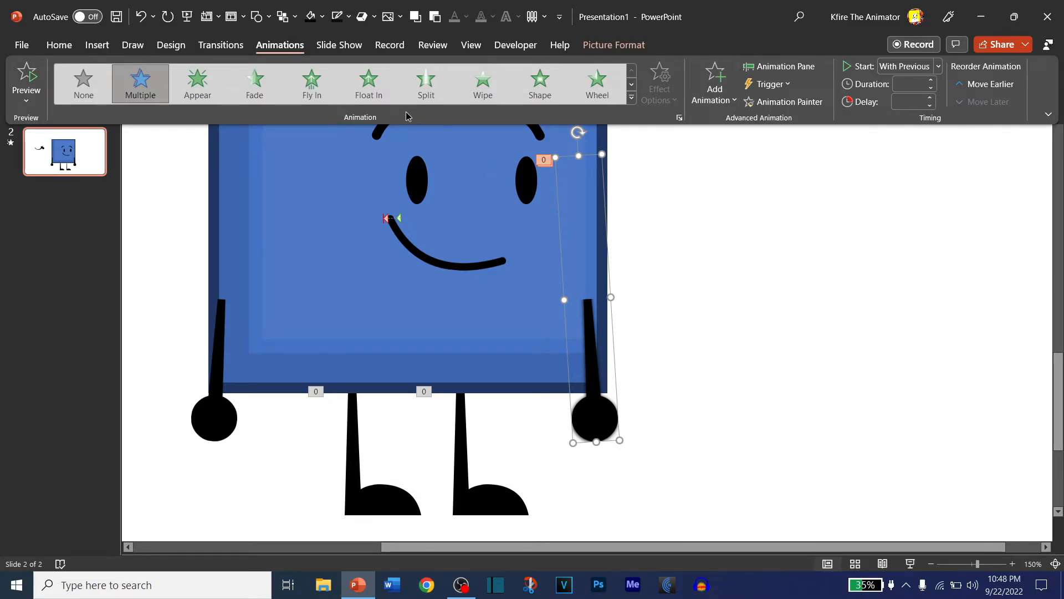
pyautogui.click(715, 92)
pyautogui.scroll(-3, 779, 297)
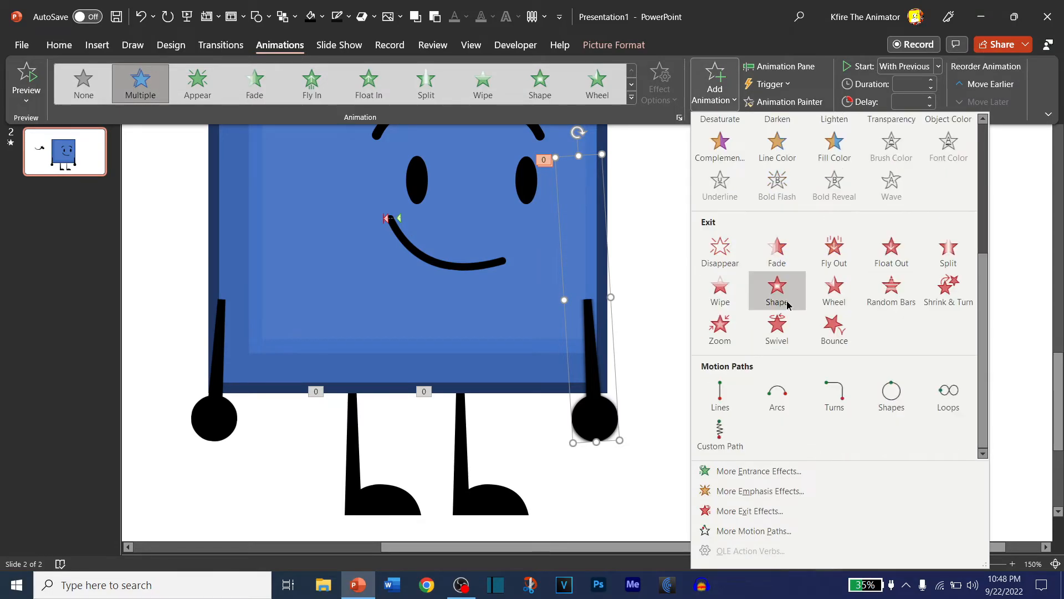
pyautogui.click(778, 254)
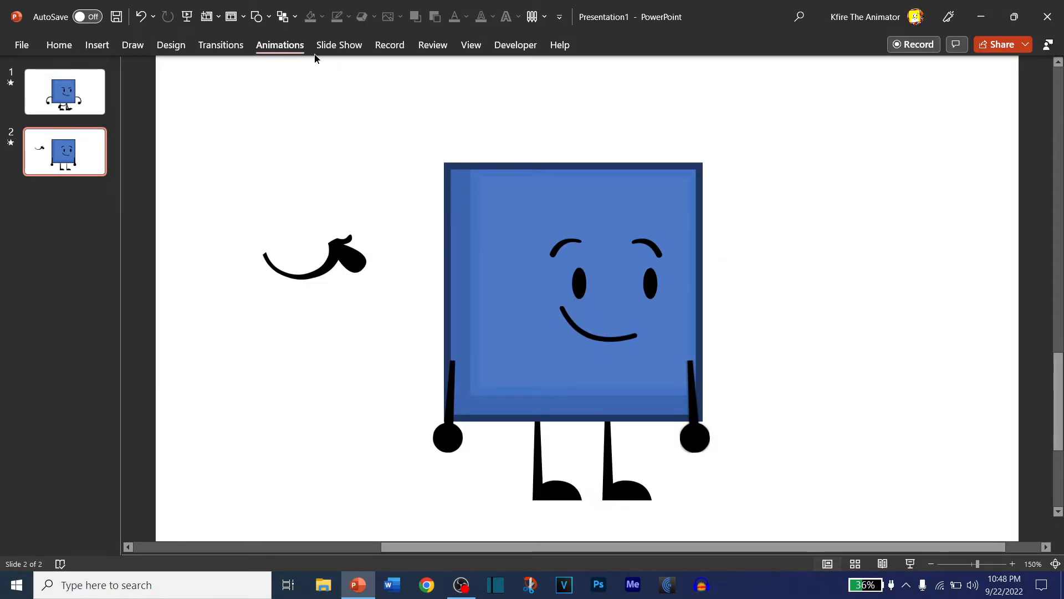
# - Add a Fade entrance animation to the blurred arm, starting With Previous with a duration of 0.25 seconds
pyautogui.click(280, 44)
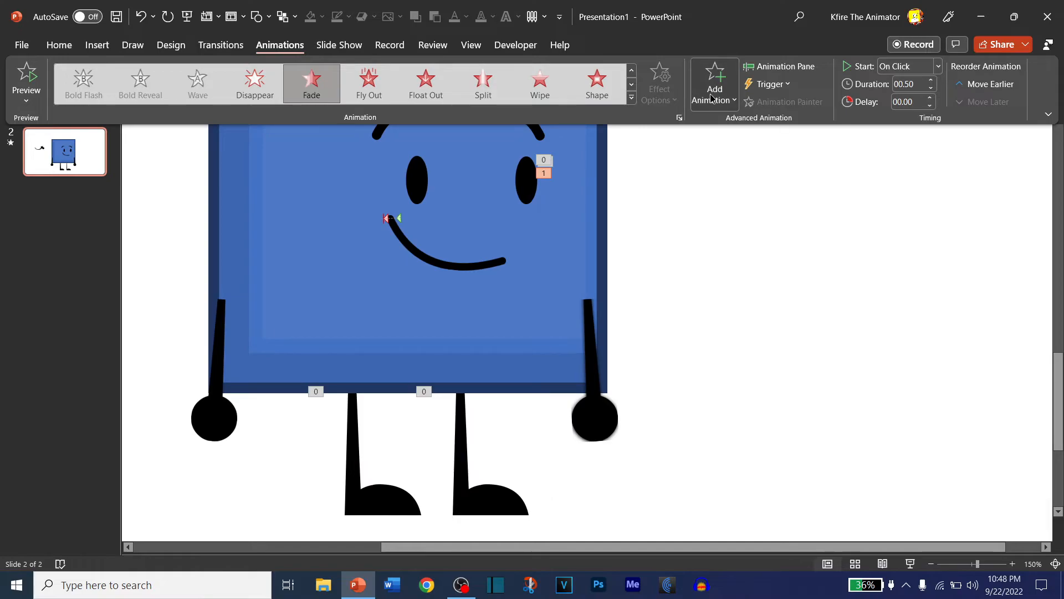
pyautogui.click(714, 89)
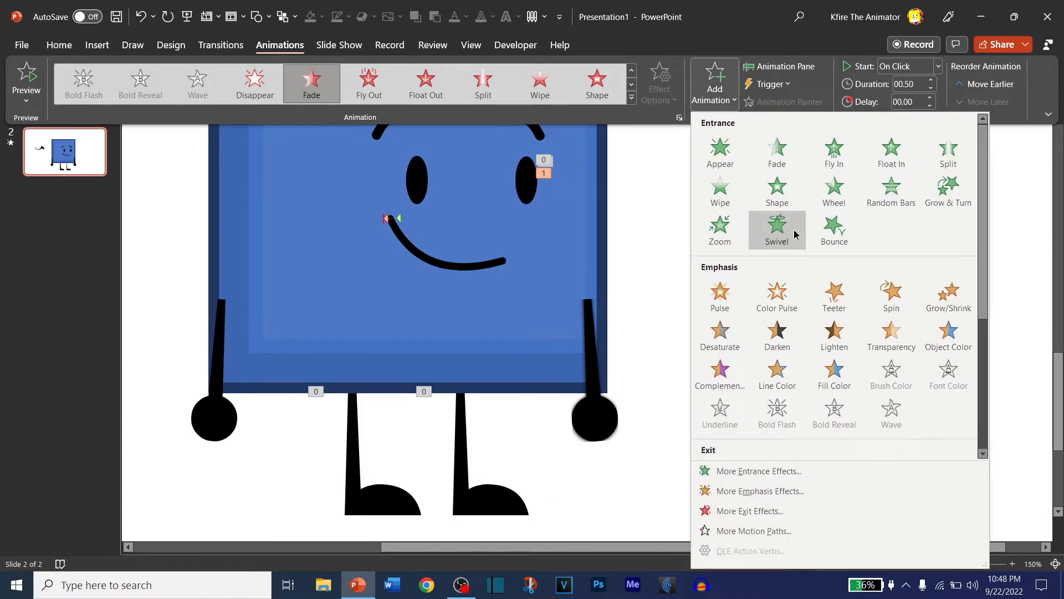
pyautogui.click(789, 161)
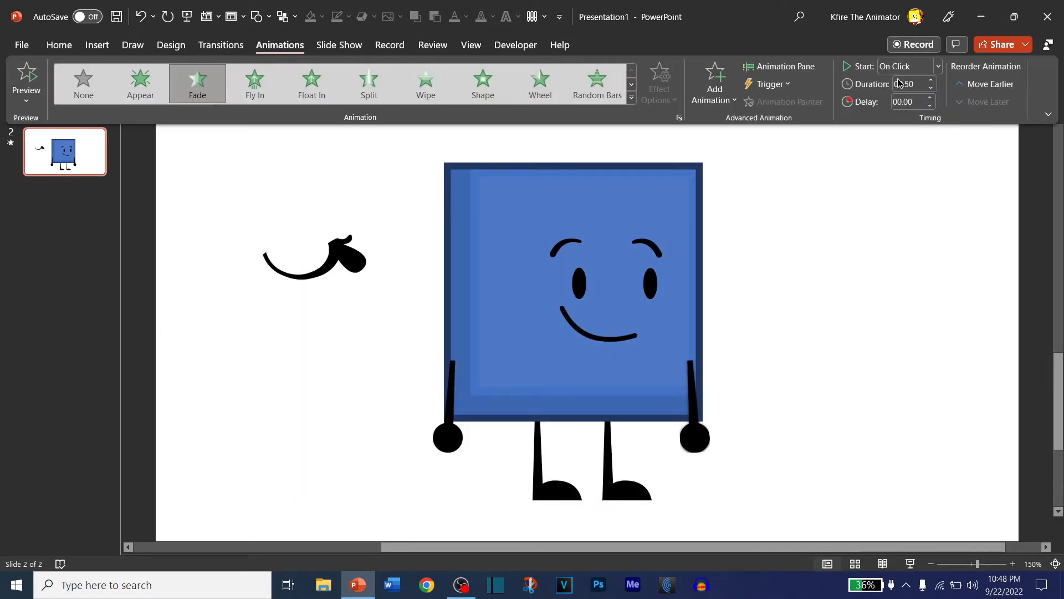
pyautogui.click(938, 66)
pyautogui.click(901, 92)
pyautogui.click(931, 90)
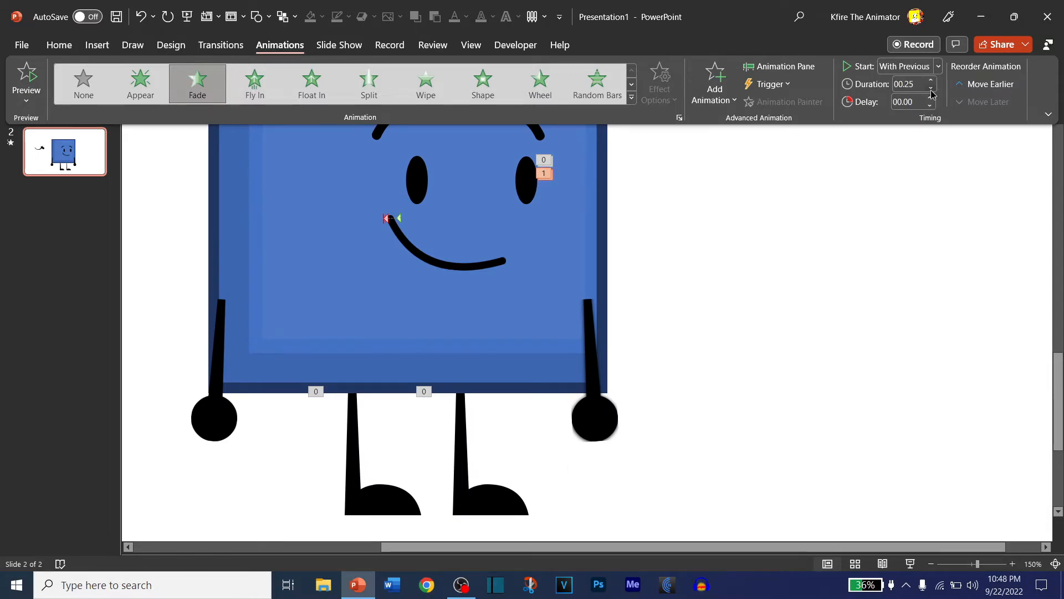
# - Move the blurred arm's Fade exit ahead of its Disappear animation and make it start With Previous
pyautogui.click(779, 66)
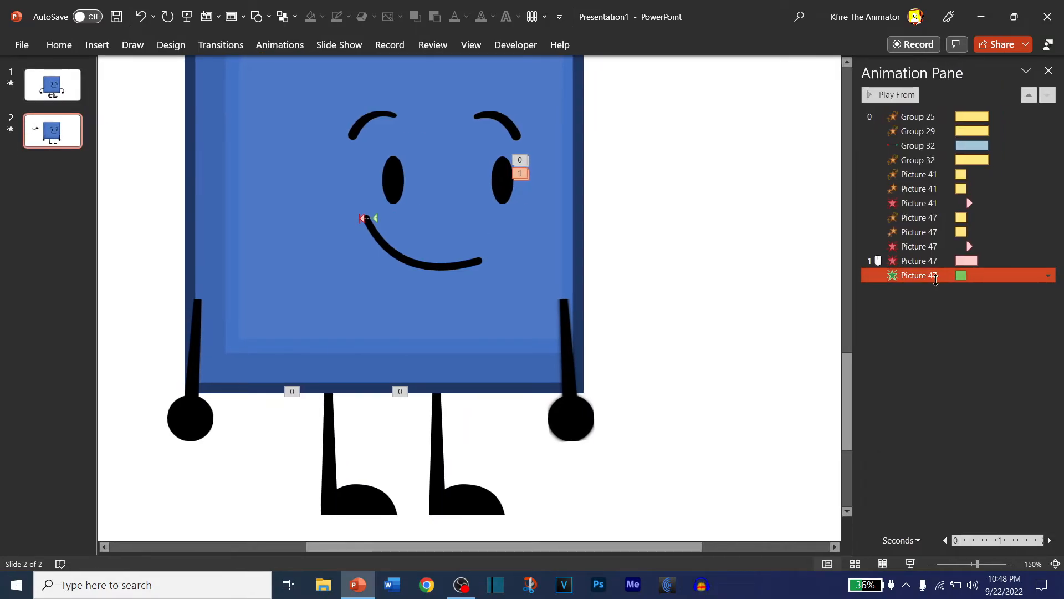
pyautogui.click(577, 349)
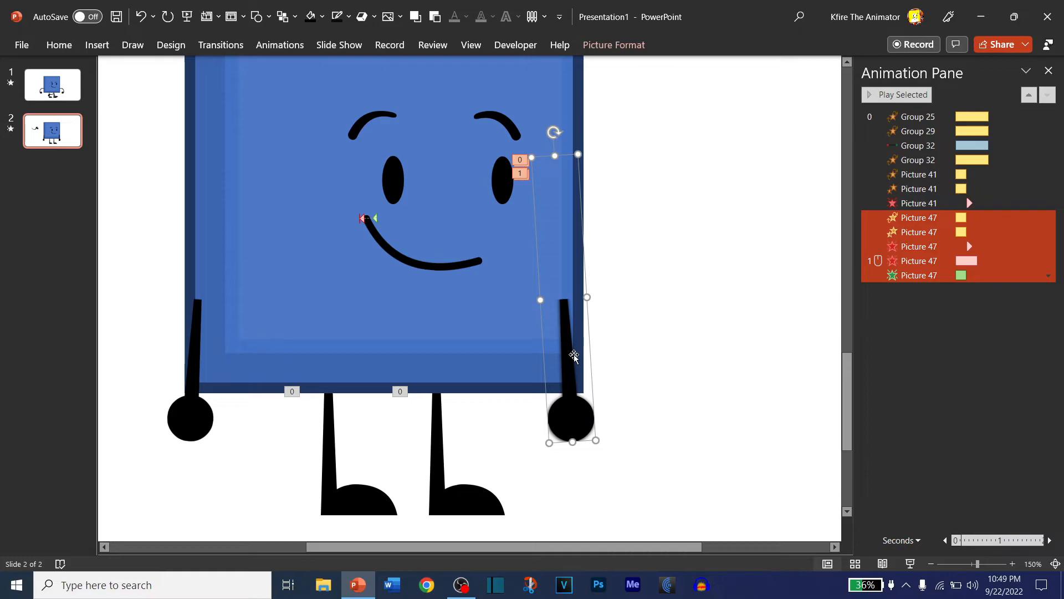
pyautogui.click(940, 261)
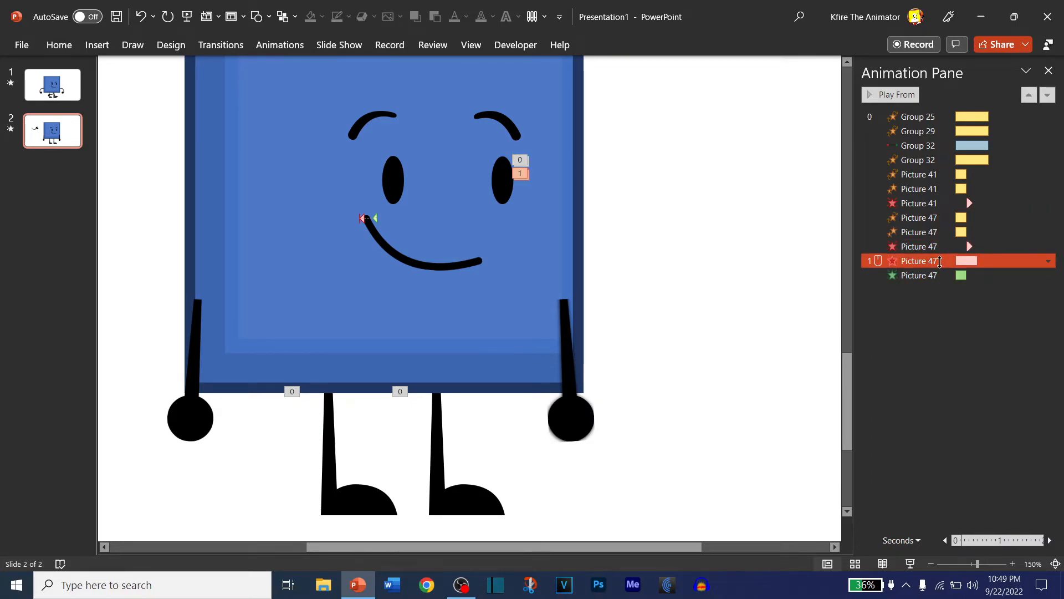
pyautogui.moveTo(933, 235); pyautogui.dragTo(935, 245)
pyautogui.click(279, 45)
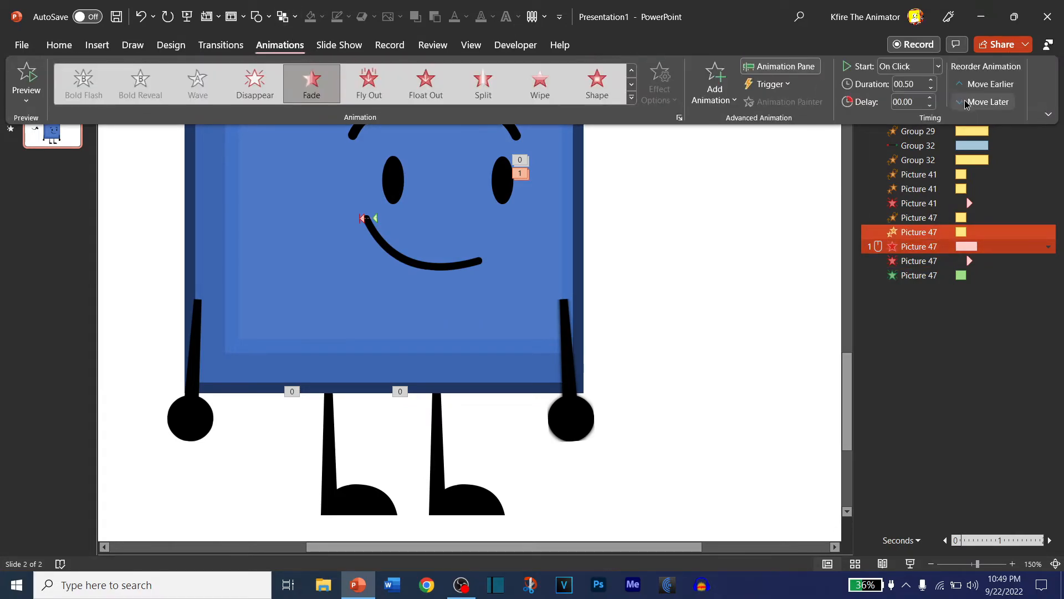
pyautogui.click(938, 66)
pyautogui.click(901, 94)
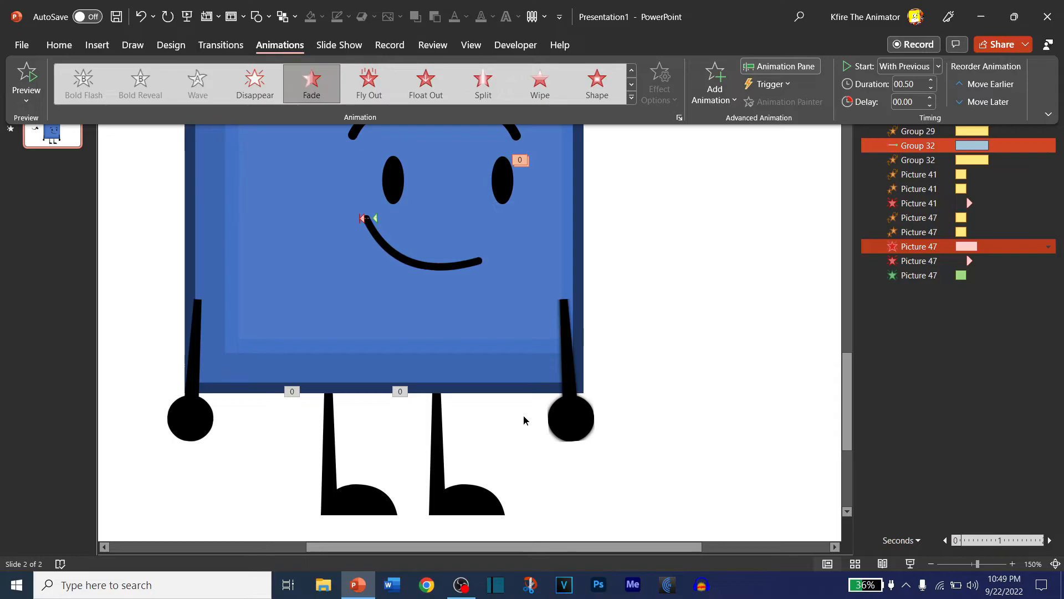
# - Move the blurred arm off the original into the empty space beside the body and select the original arm
pyautogui.click(522, 422)
pyautogui.click(570, 415)
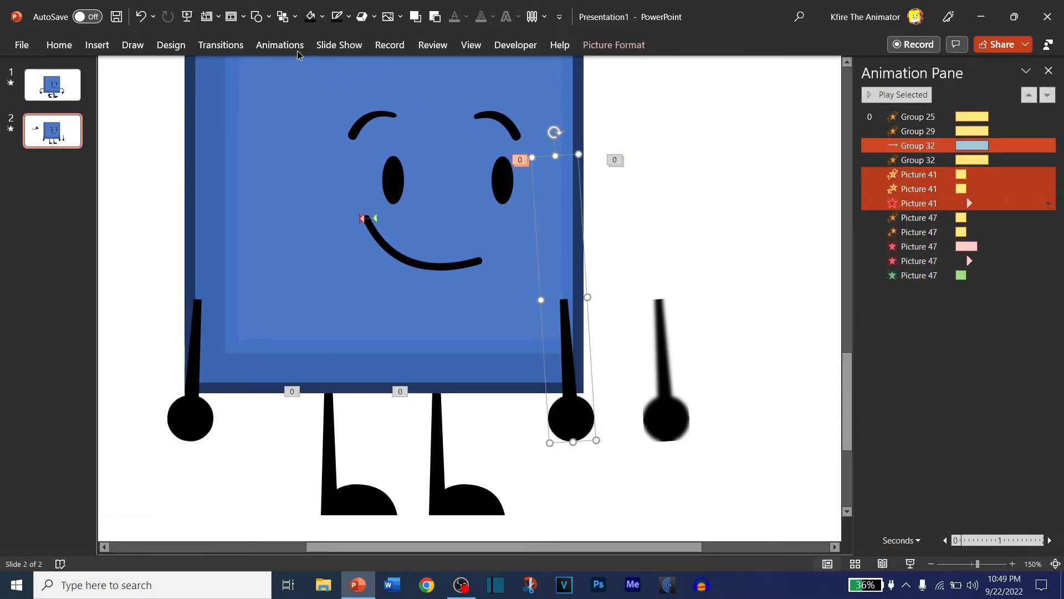
pyautogui.click(280, 45)
pyautogui.click(704, 254)
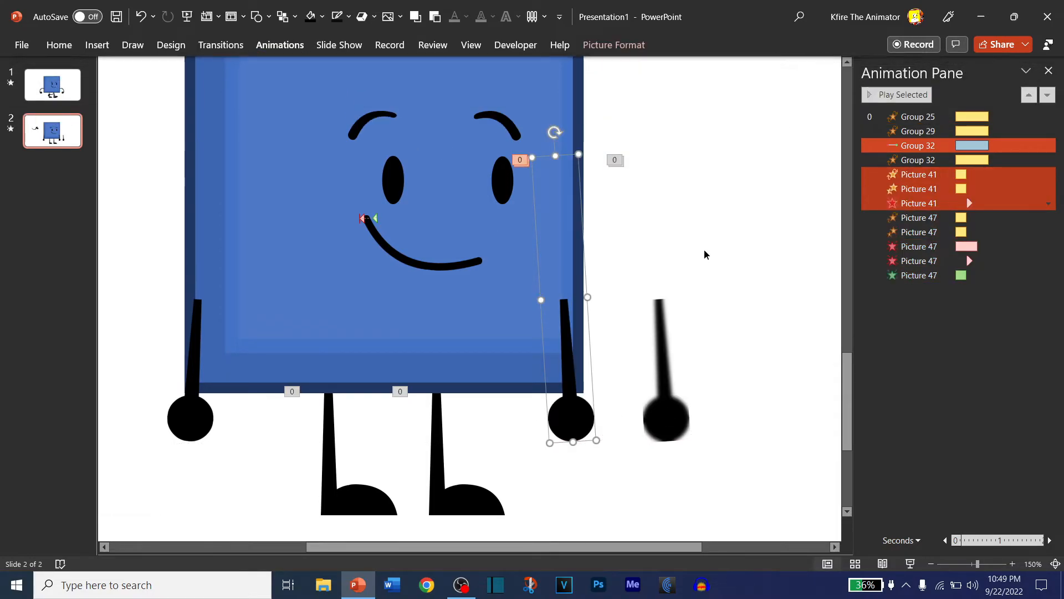
# - Undo the blurred arm's move so that it covers the original arm again
pyautogui.click(519, 143)
pyautogui.click(545, 372)
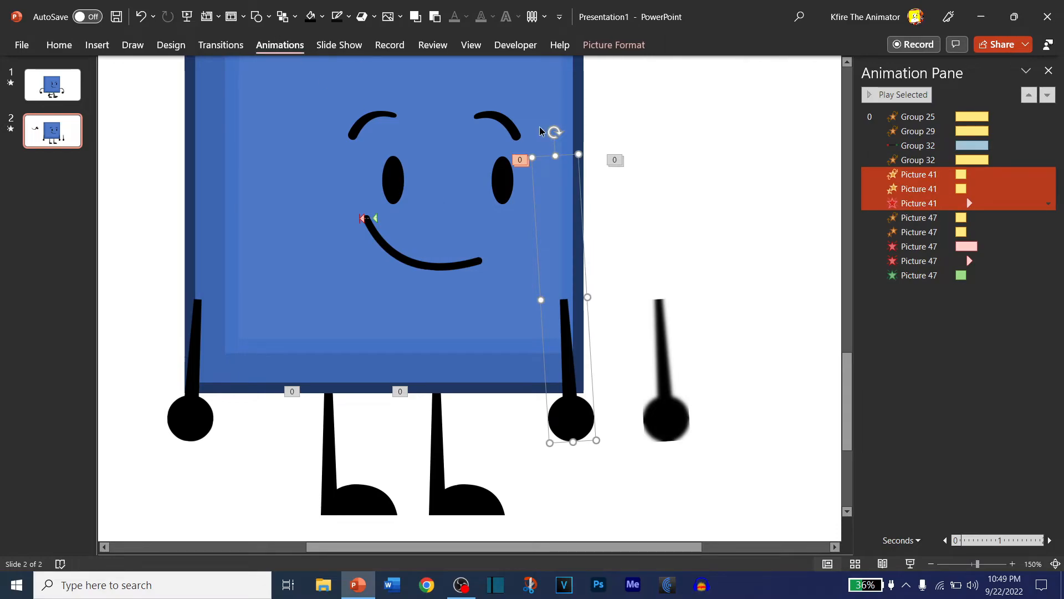
pyautogui.click(280, 45)
pyautogui.click(729, 228)
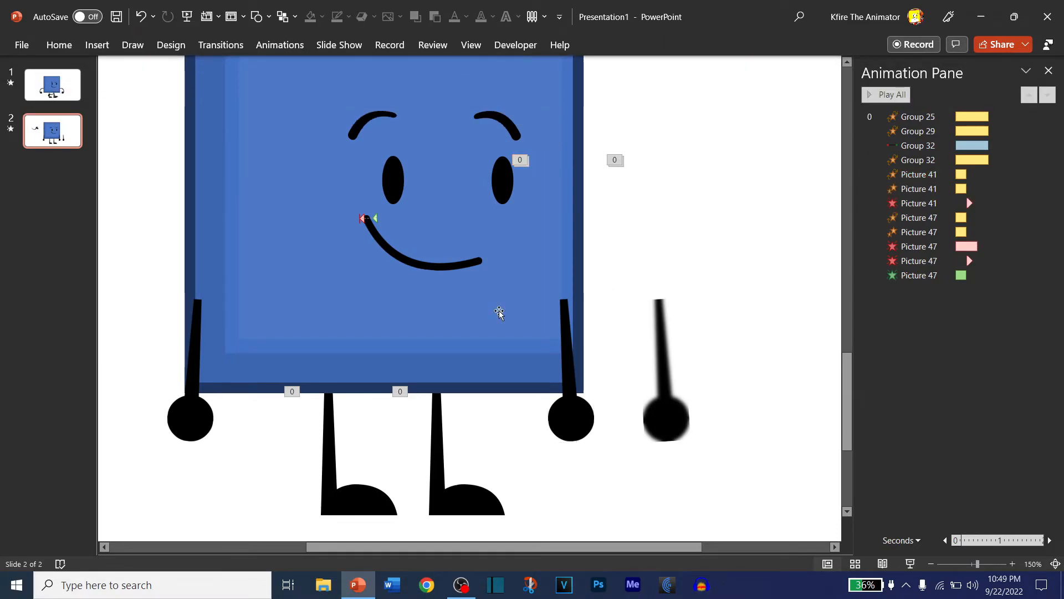
pyautogui.click(660, 394)
pyautogui.click(142, 16)
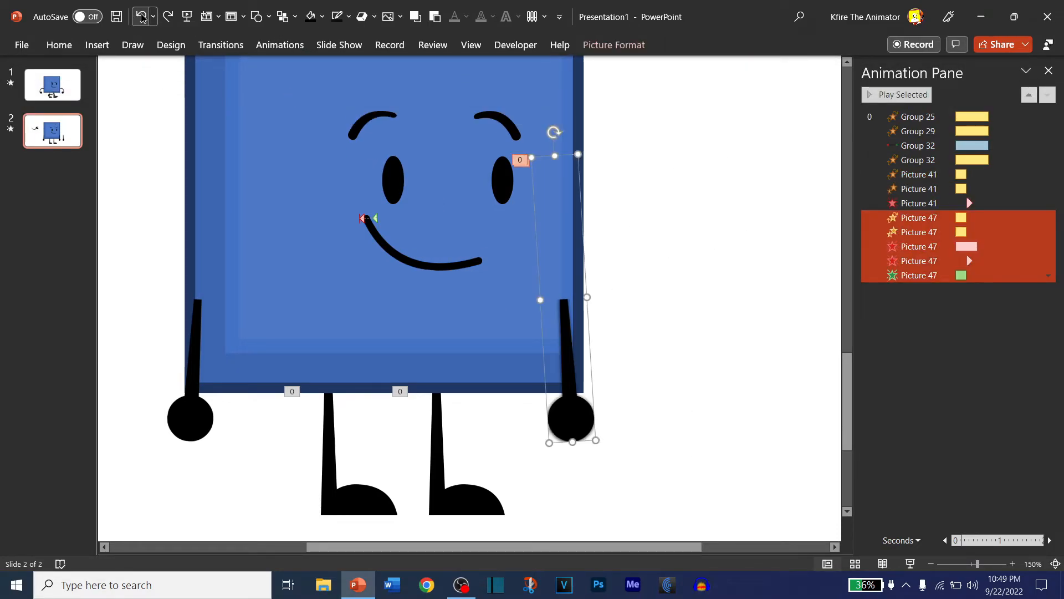
# - Set the duration of the blurred arm's Fade exit to 0.12 seconds
pyautogui.click(778, 370)
pyautogui.click(612, 412)
pyautogui.click(921, 246)
pyautogui.click(279, 45)
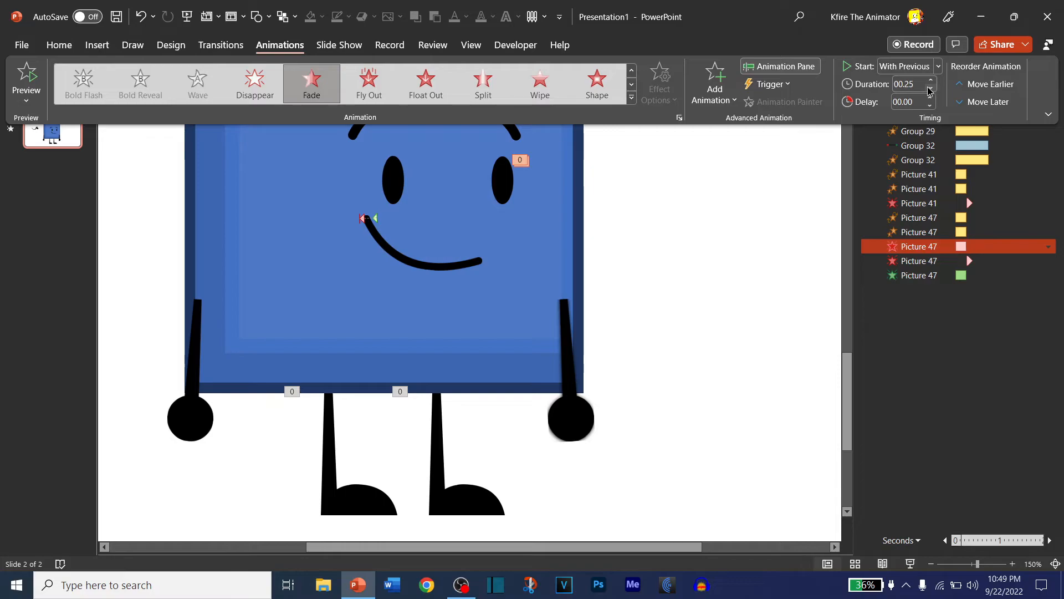
pyautogui.click(919, 83)
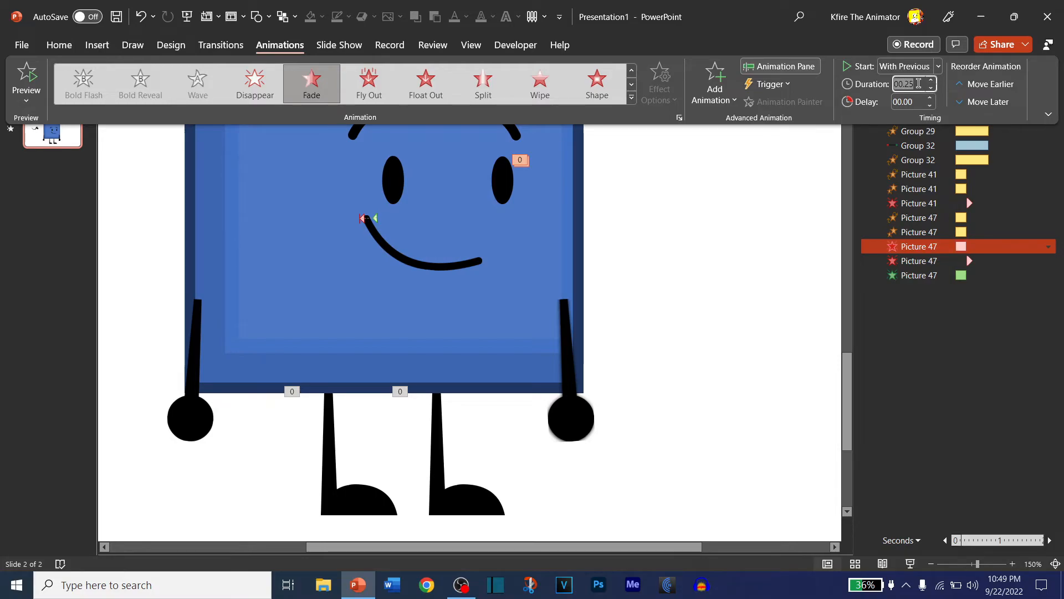
pyautogui.write('00.12')
pyautogui.click(656, 232)
# - Try moving the blurred arm away from the body, and undo that move
pyautogui.click(569, 340)
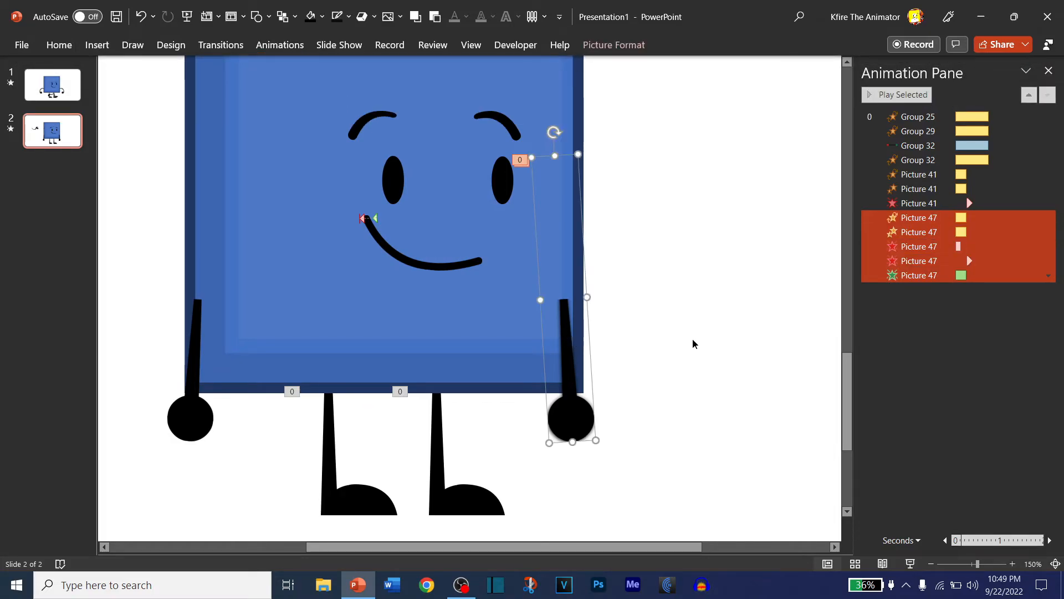
pyautogui.click(685, 344)
pyautogui.click(934, 277)
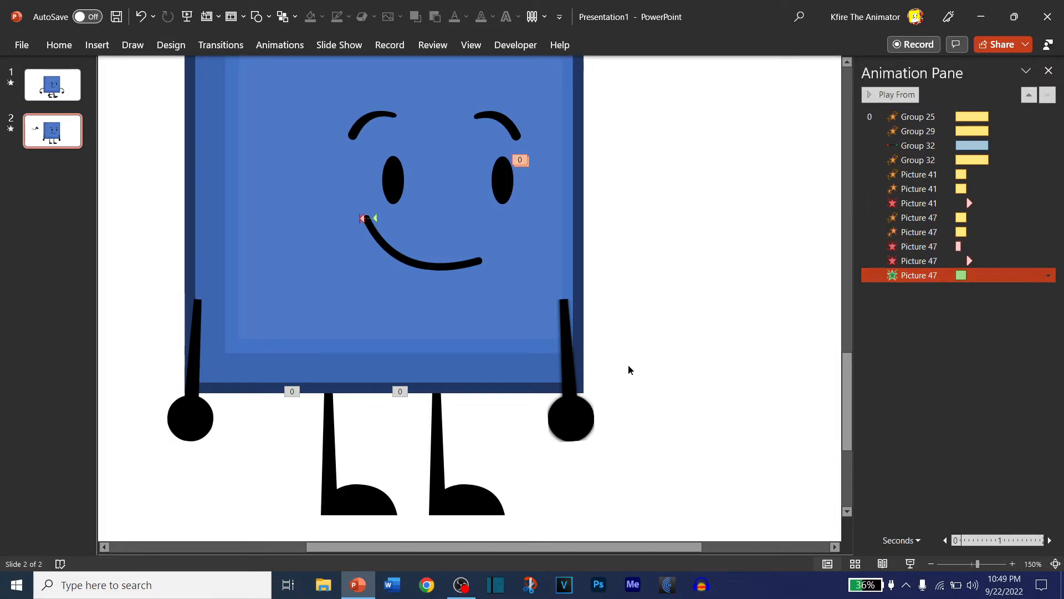
pyautogui.moveTo(588, 373); pyautogui.dragTo(732, 349)
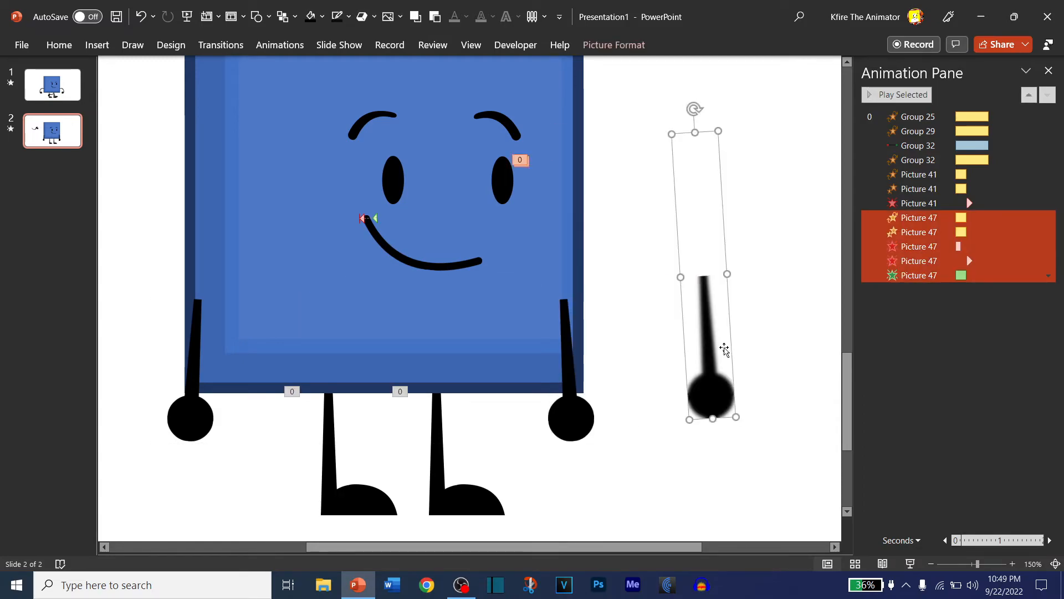
pyautogui.click(138, 22)
# - Set the delay of the blurred arm's Fade exit to 0.12 seconds and preview the slide's animations
pyautogui.click(917, 261)
pyautogui.click(918, 247)
pyautogui.click(294, 47)
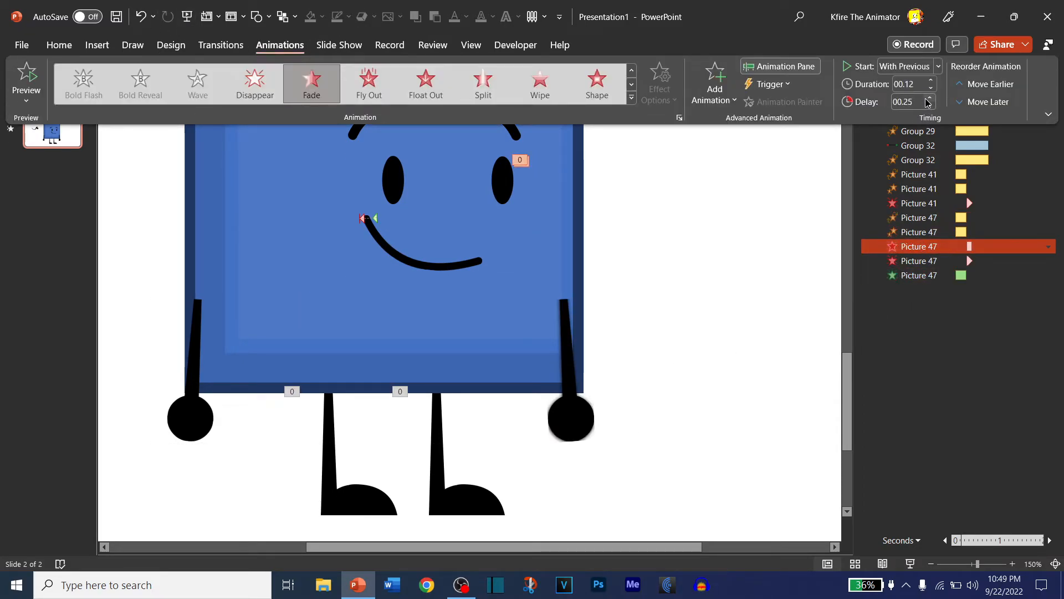
pyautogui.click(918, 102)
pyautogui.press('BackSpace')
pyautogui.press('BackSpace')
pyautogui.write('12')
pyautogui.click(926, 351)
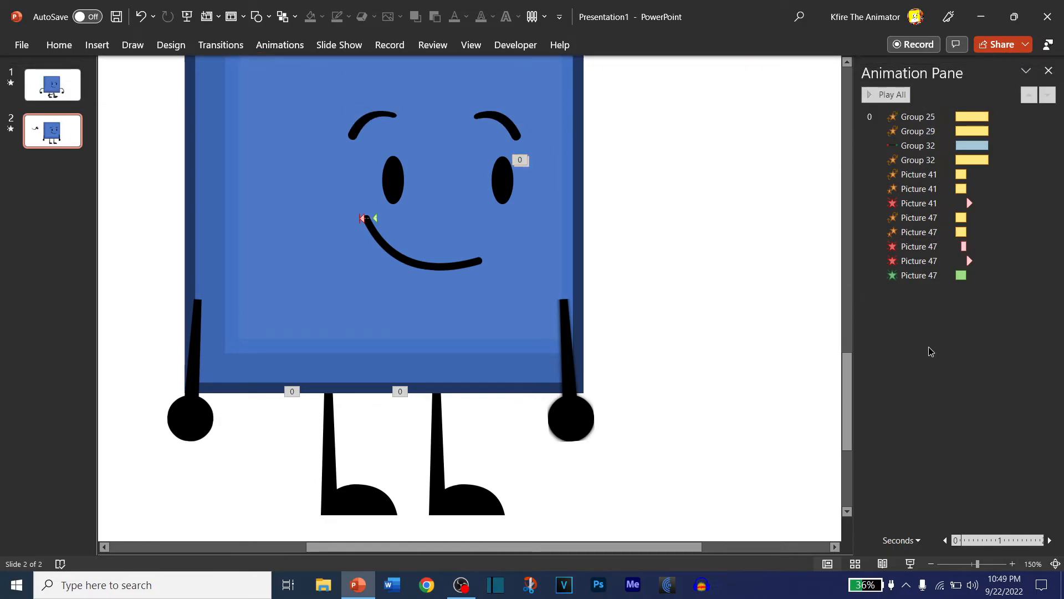
pyautogui.click(889, 96)
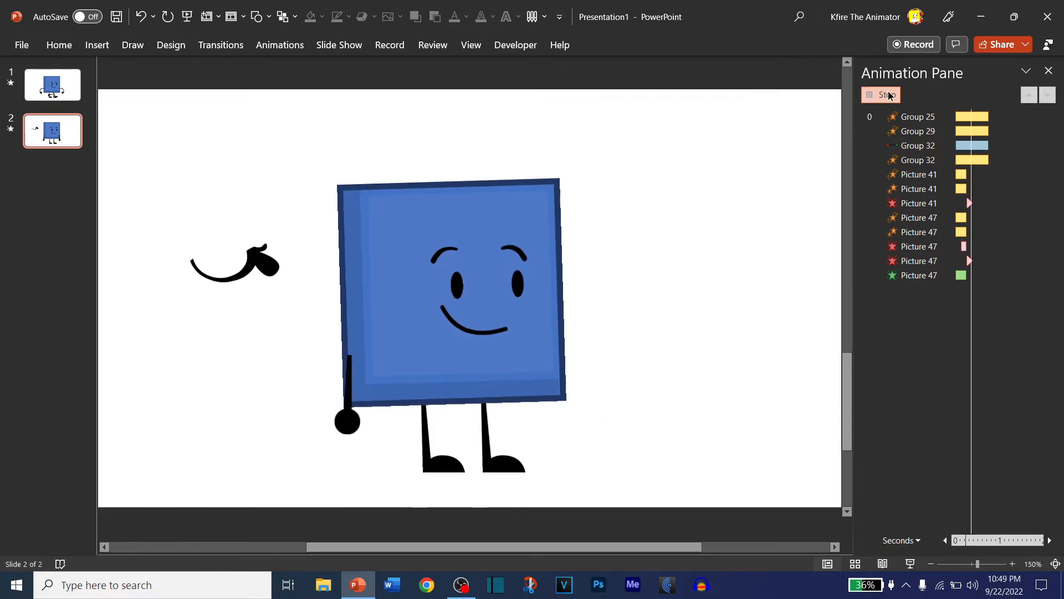
# - Move the blurred arm into the empty space beside the body and select the original arm underneath
pyautogui.keyDown('ctrl'); pyautogui.scroll(10, 634, 380); pyautogui.keyUp('ctrl')
pyautogui.click(582, 417)
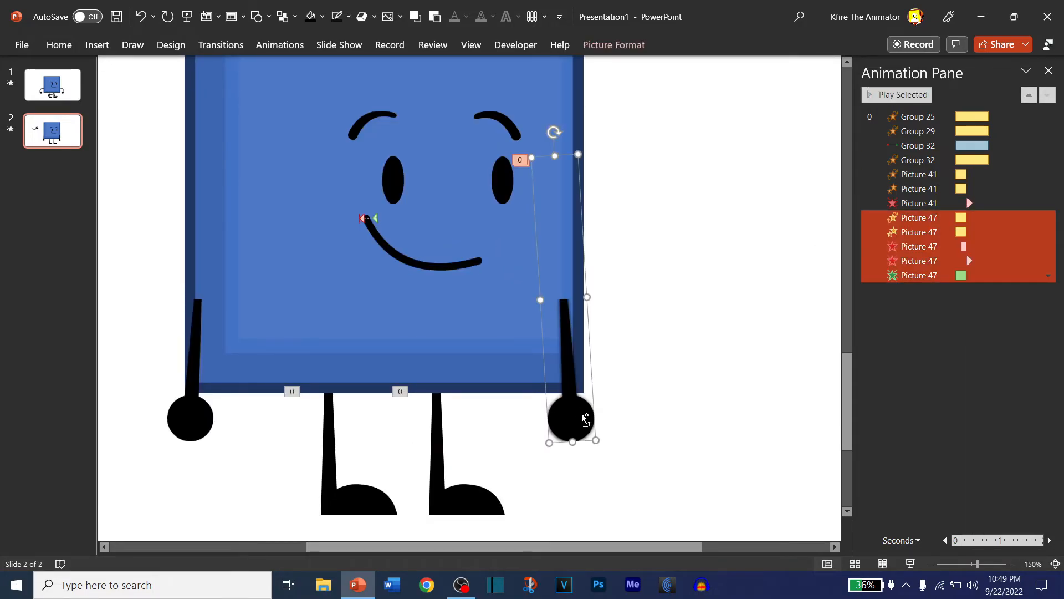
pyautogui.keyDown('ctrl'); pyautogui.scroll(10, 582, 417); pyautogui.keyUp('ctrl')
pyautogui.scroll(-5, 574, 413)
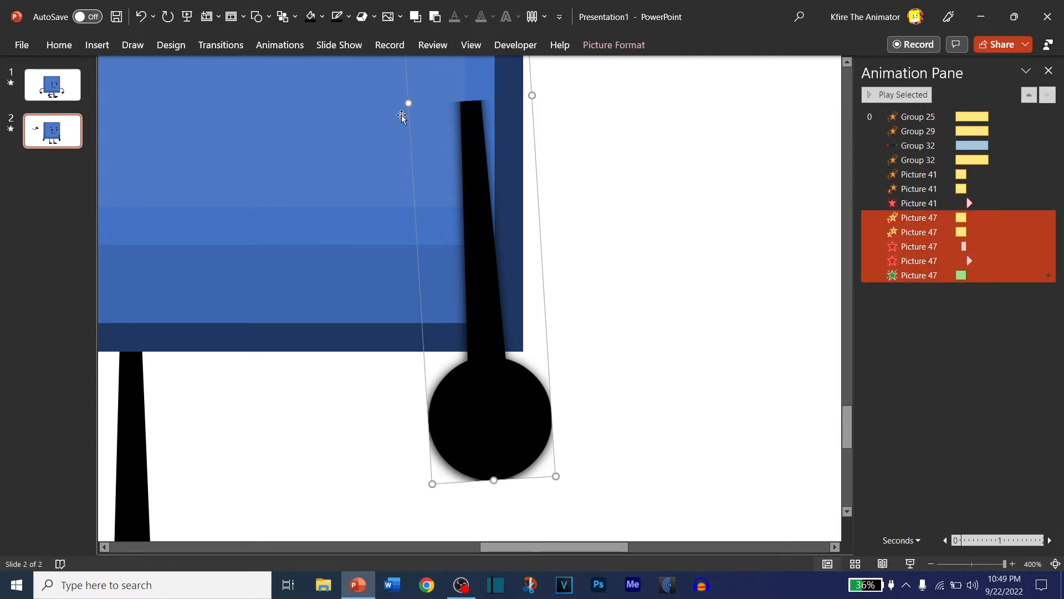
pyautogui.moveTo(516, 393); pyautogui.dragTo(668, 382)
pyautogui.click(523, 404)
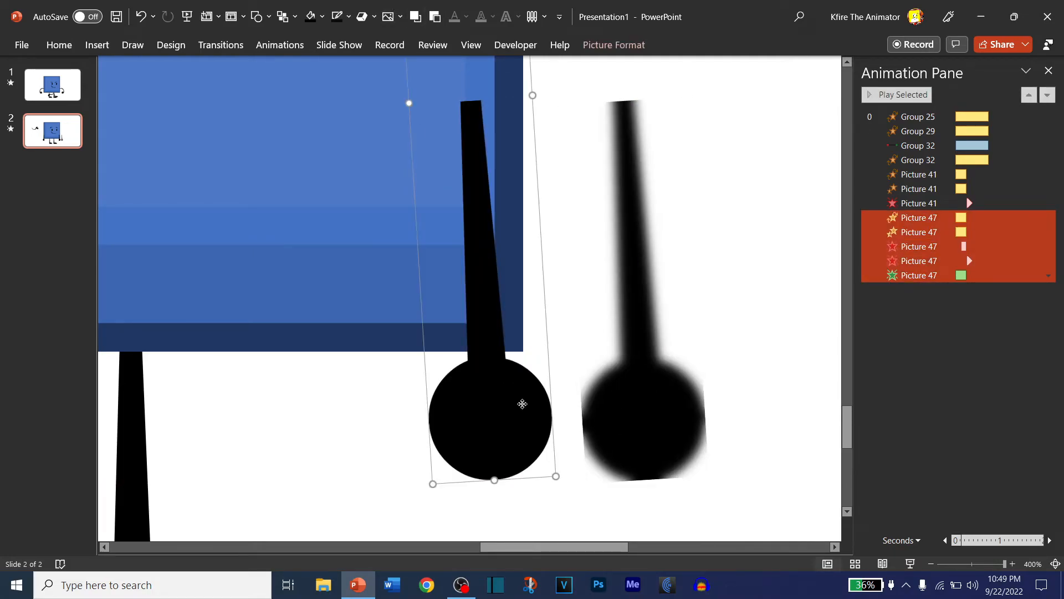
# - Add a Fade exit animation to the original arm
pyautogui.click(292, 42)
pyautogui.click(715, 84)
pyautogui.scroll(-3, 834, 255)
pyautogui.scroll(3, 834, 255)
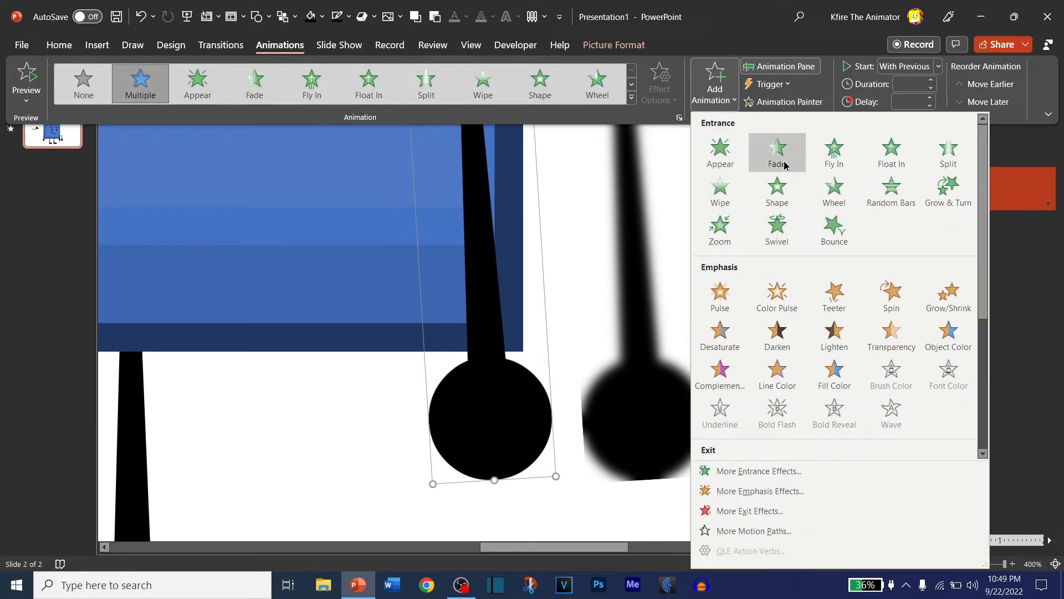
pyautogui.scroll(-3, 803, 336)
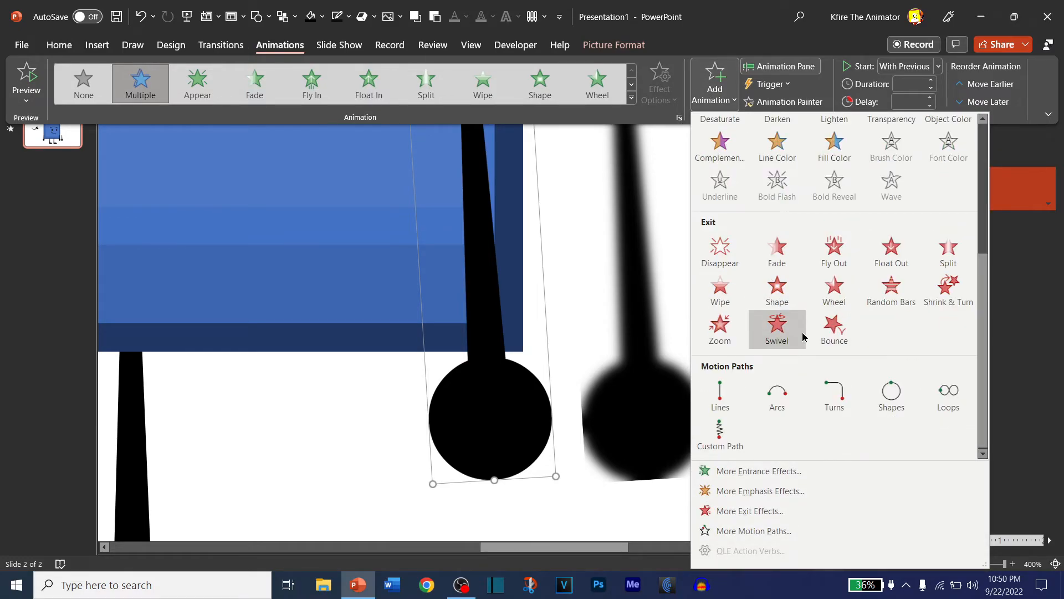
pyautogui.click(787, 265)
pyautogui.hotkey('ctrl', 'F1')
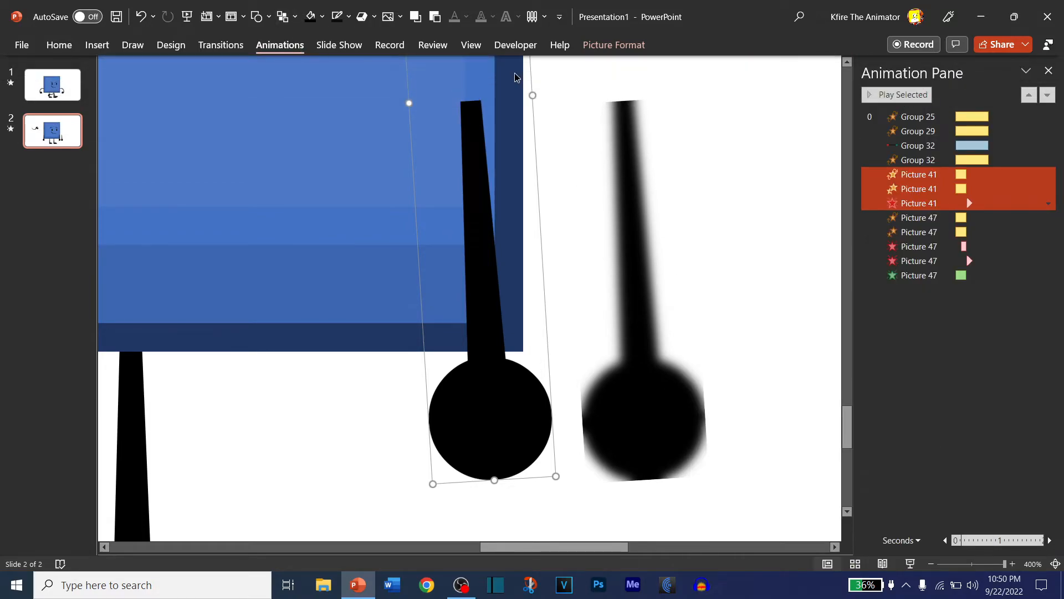
pyautogui.click(280, 44)
pyautogui.click(647, 90)
pyautogui.click(775, 247)
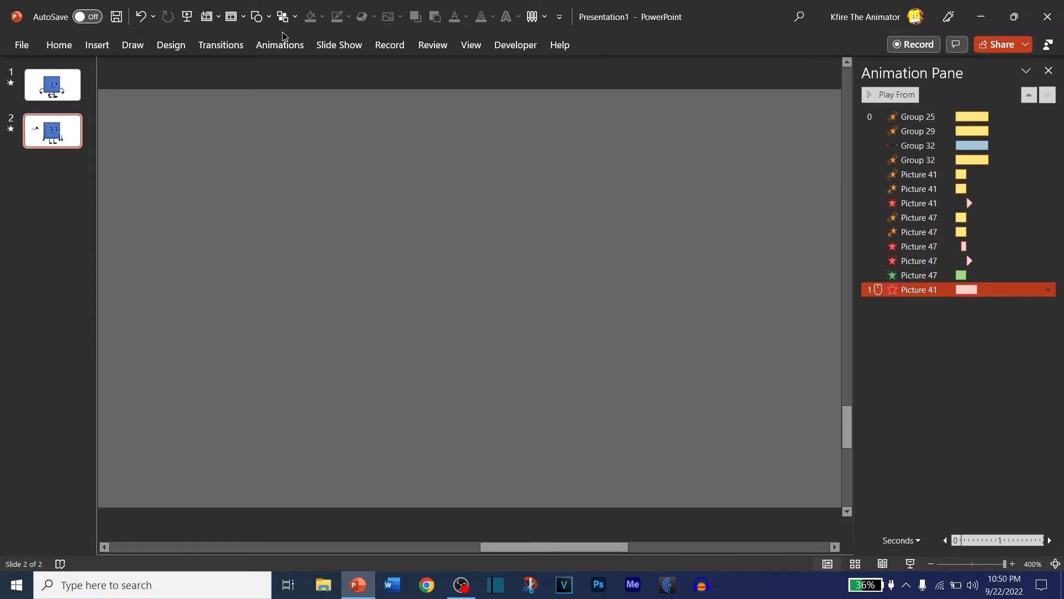
# - Make the original arm's Fade exit start With Previous, shorten its duration, and place it directly after that arm's Disappear animation
pyautogui.click(289, 47)
pyautogui.click(923, 67)
pyautogui.click(926, 101)
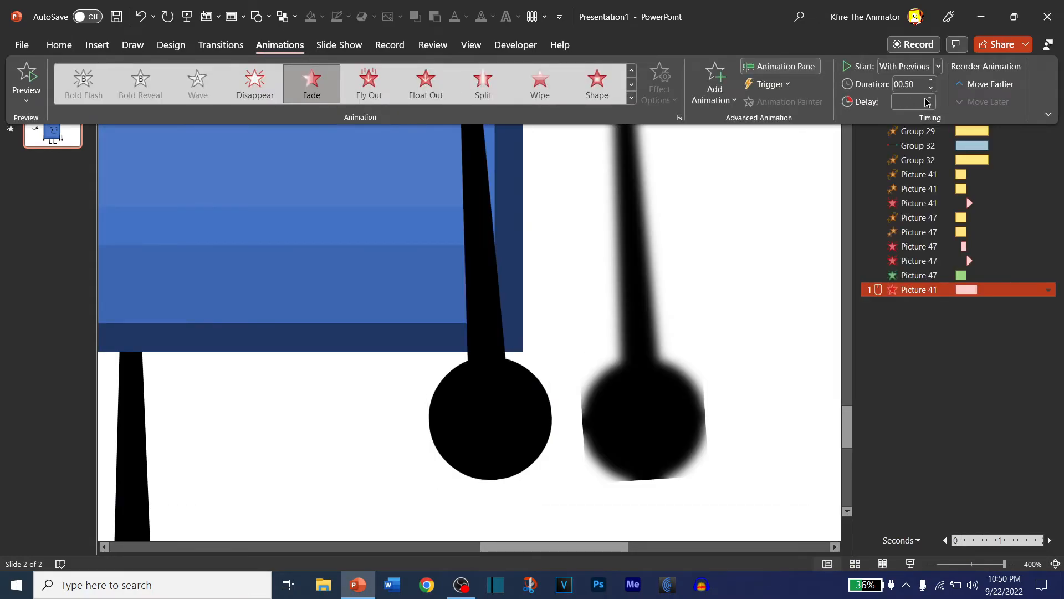
pyautogui.click(921, 87)
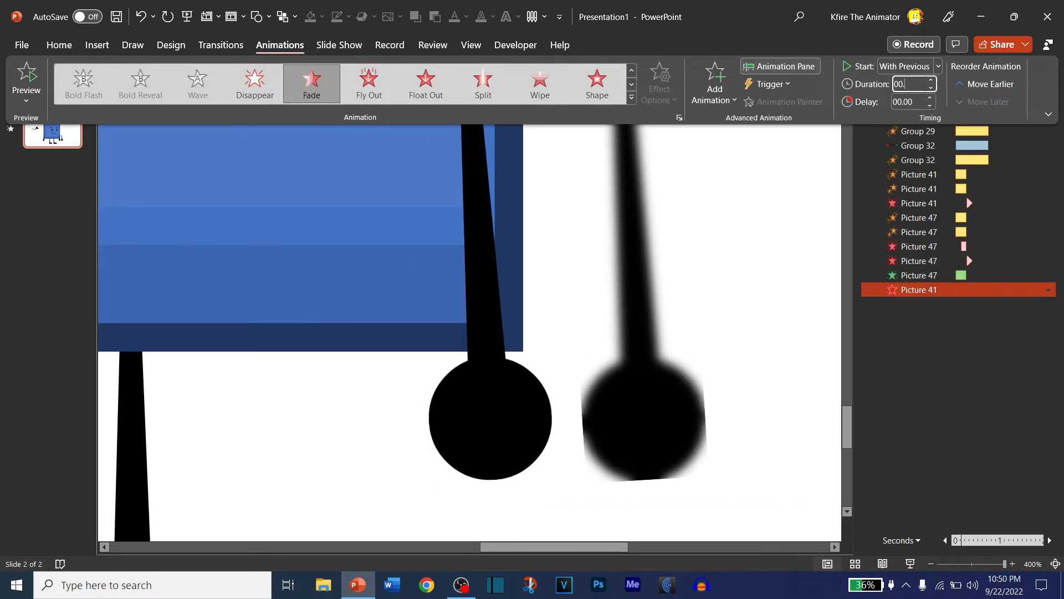
pyautogui.click(886, 305)
pyautogui.moveTo(925, 289); pyautogui.dragTo(931, 211)
# - Delete the blurred arm's Fade exit and move its Fade entrance ahead of its Disappear animation
pyautogui.click(699, 367)
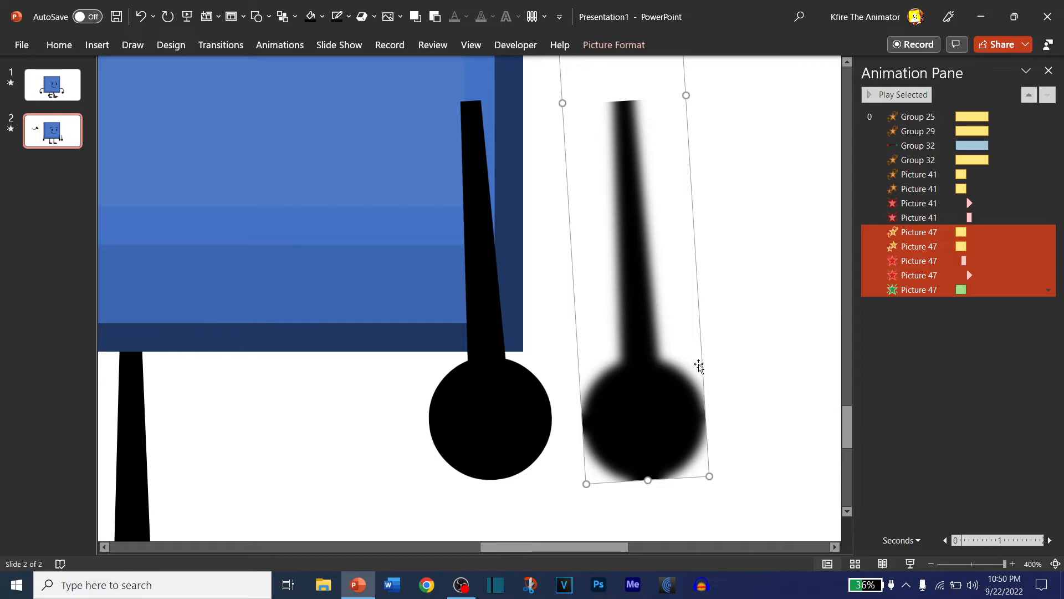
pyautogui.click(959, 275)
pyautogui.click(960, 289)
pyautogui.click(922, 260)
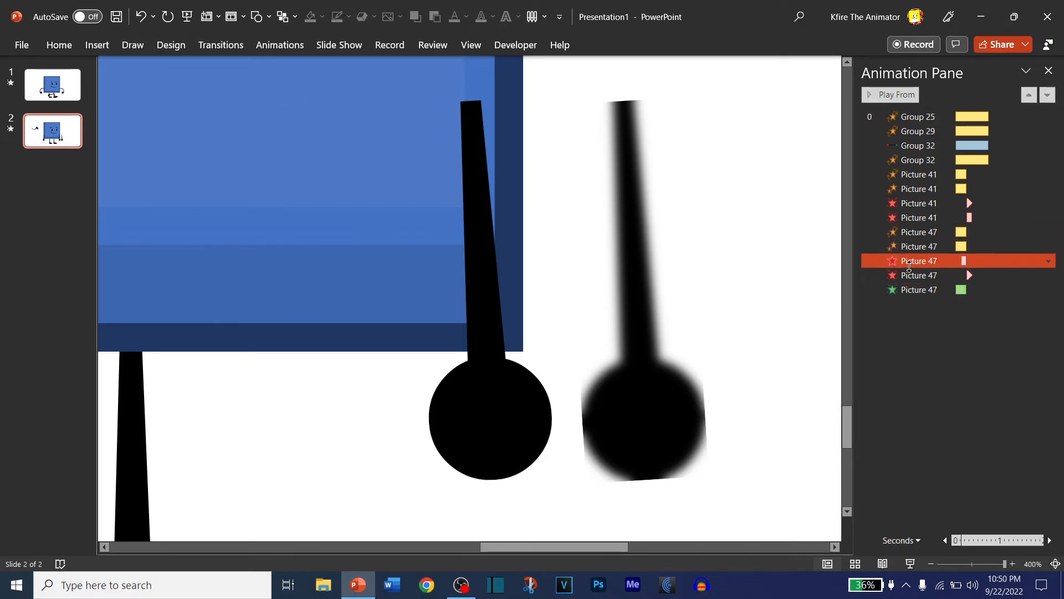
pyautogui.press('Delete')
pyautogui.moveTo(921, 255); pyautogui.dragTo(921, 248)
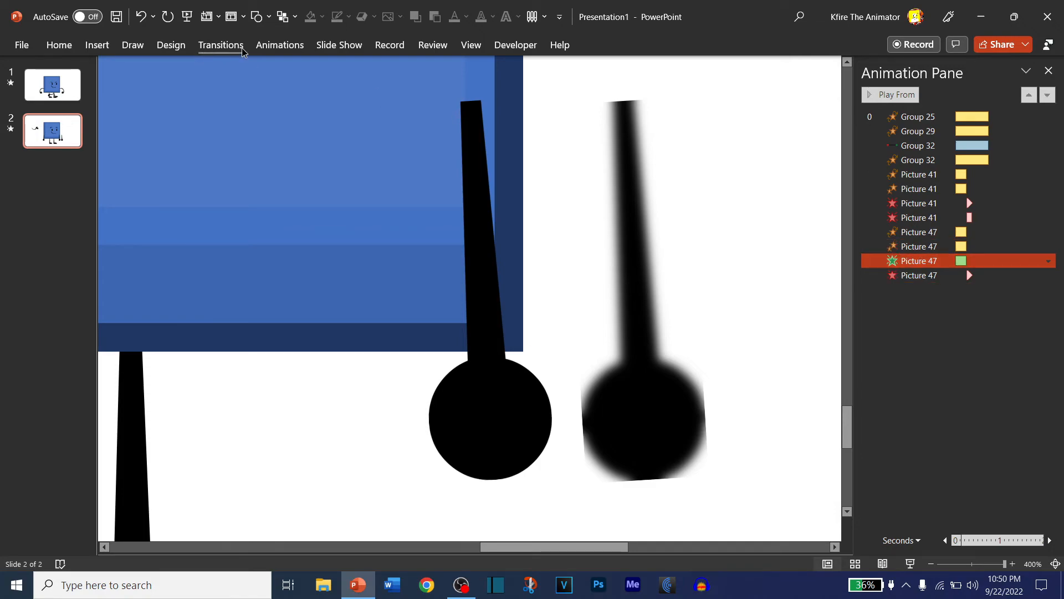
# - Set the blurred arm's Fade entrance to a 0.12-second duration with a short delay under 0.25 seconds
pyautogui.click(286, 44)
pyautogui.click(931, 87)
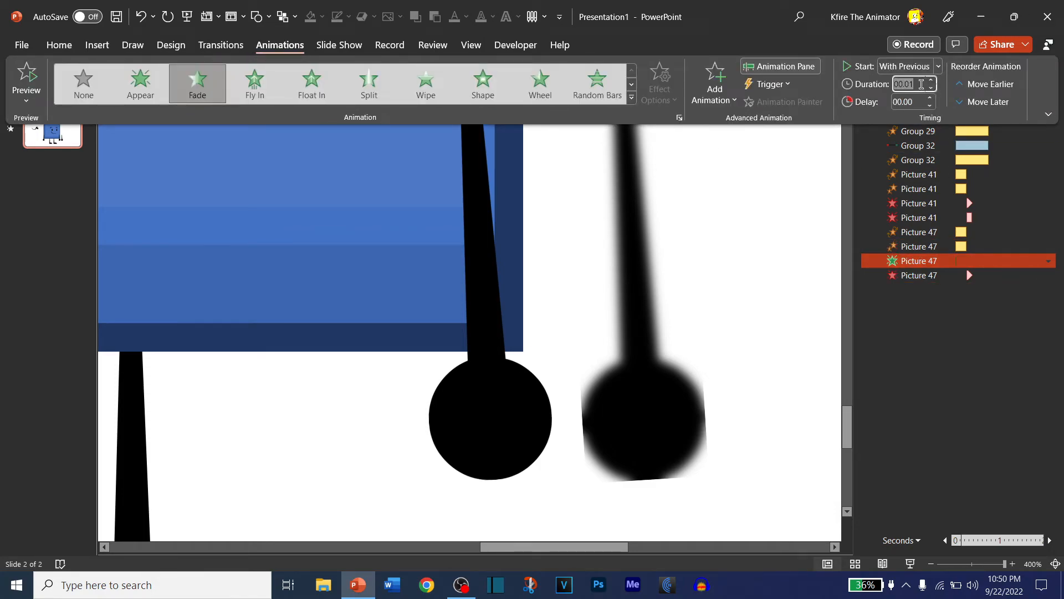
pyautogui.click(1005, 362)
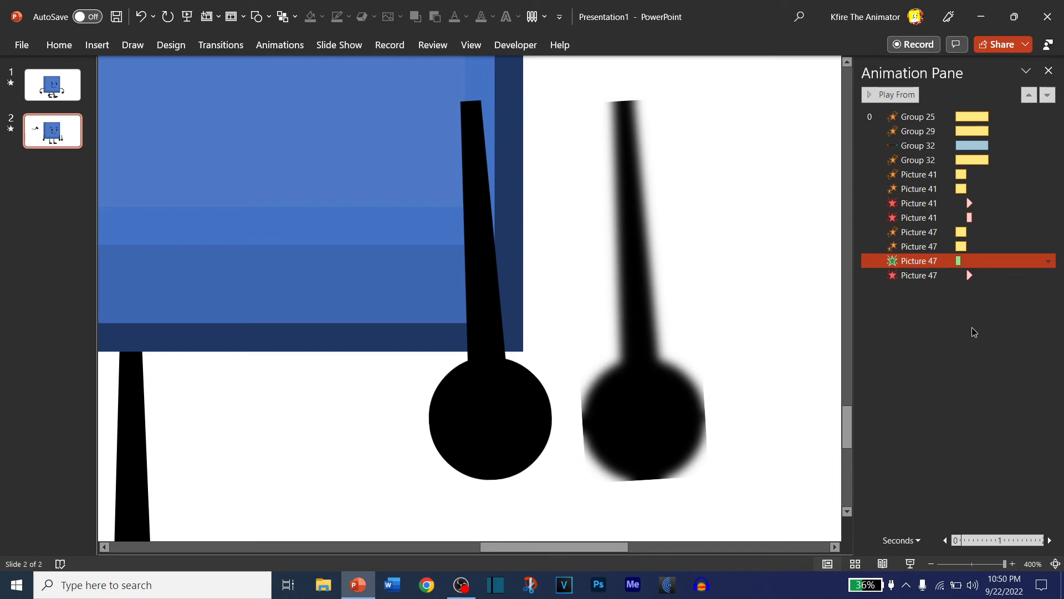
pyautogui.click(271, 45)
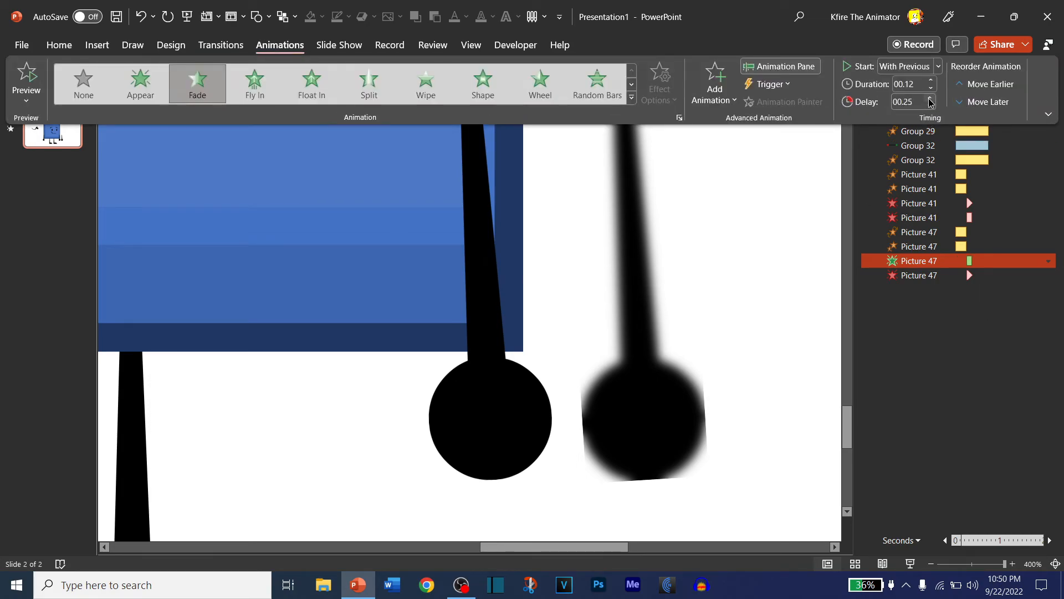
pyautogui.click(923, 98)
pyautogui.press('BackSpace')
pyautogui.click(950, 304)
# - Delete the original arm's Fade exit animation
pyautogui.moveTo(952, 218); pyautogui.dragTo(955, 286)
pyautogui.press('Delete')
pyautogui.click(929, 315)
# - Move the blurred arm back over the original arm and preview all of the slide's animations
pyautogui.moveTo(630, 350); pyautogui.dragTo(504, 385)
pyautogui.scroll(-5, 507, 388)
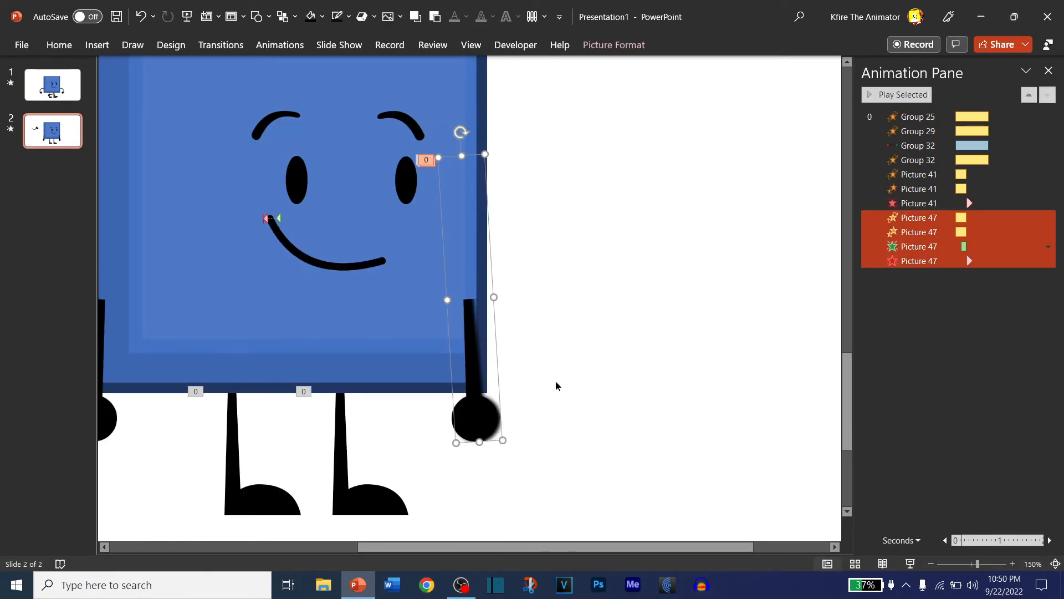
pyautogui.click(912, 392)
pyautogui.click(871, 99)
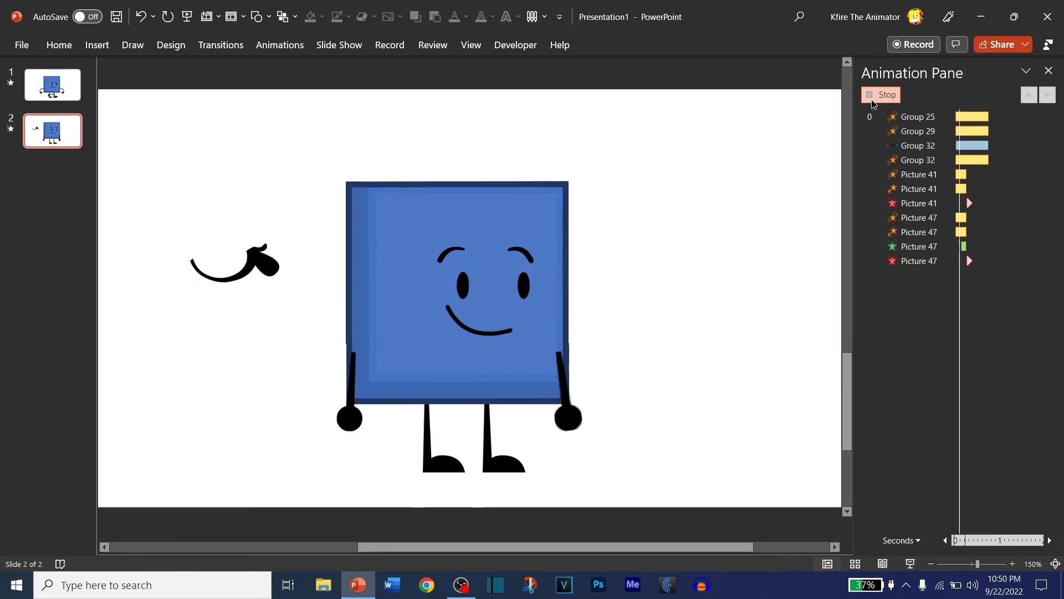
# - Move the blurred arm aside, just beyond the body's edge, and select the original arm
pyautogui.click(491, 397)
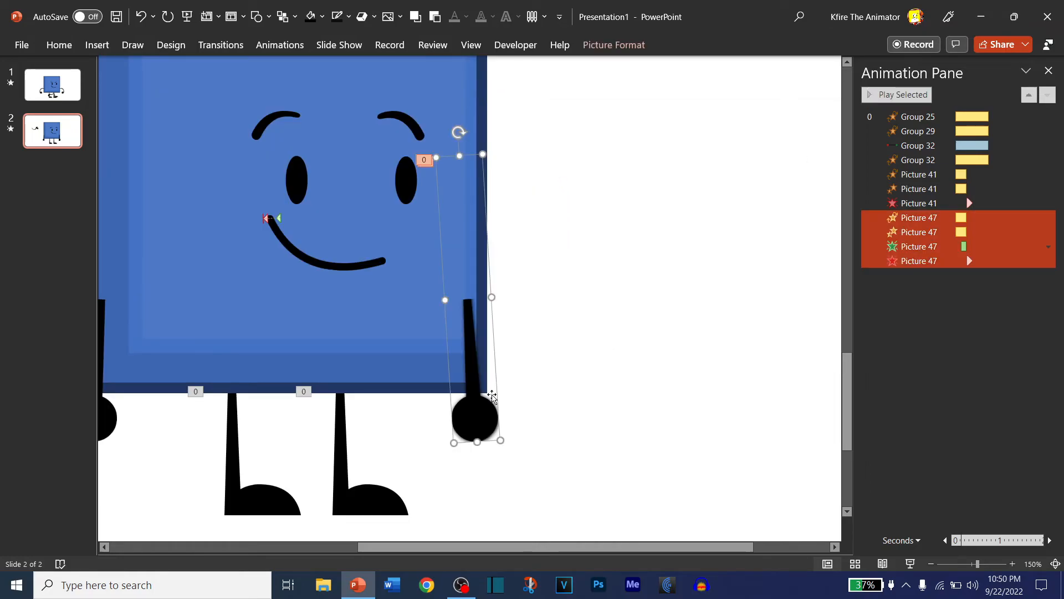
pyautogui.moveTo(487, 425); pyautogui.dragTo(544, 420)
pyautogui.click(480, 423)
pyautogui.scroll(10, 479, 421)
pyautogui.click(140, 17)
pyautogui.scroll(-5, 416, 290)
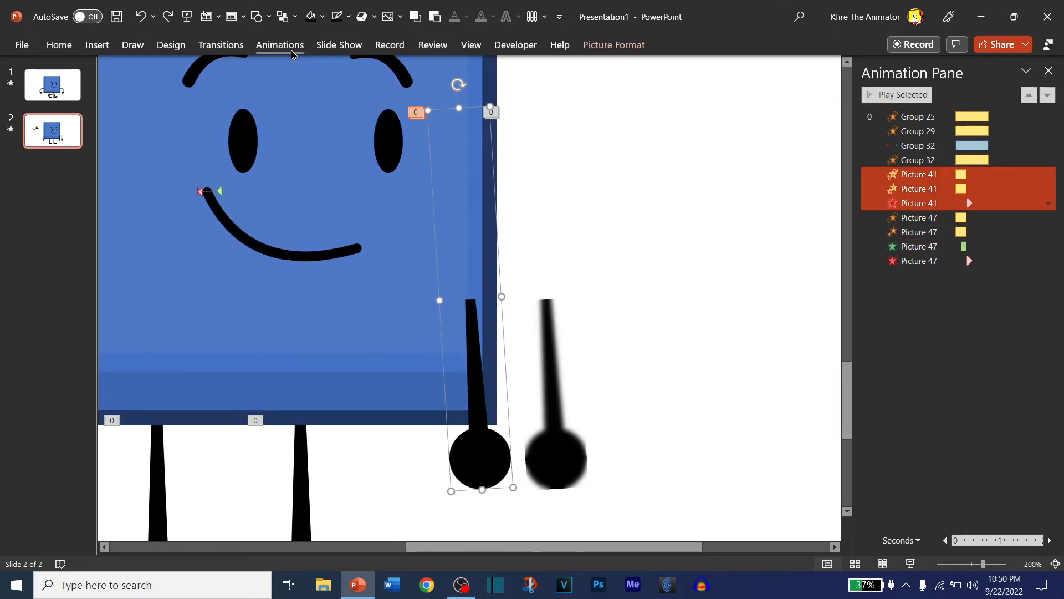
# - Add a new Fade exit animation to the selected original arm
pyautogui.click(297, 48)
pyautogui.click(715, 83)
pyautogui.scroll(-5, 817, 263)
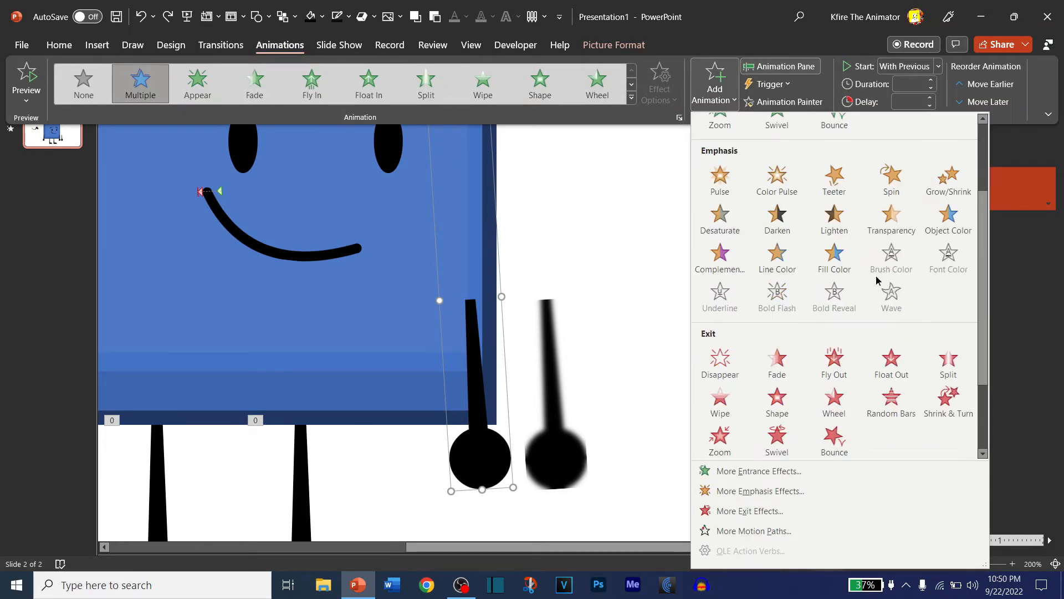
pyautogui.click(777, 254)
# - Make the original arm's Fade exit start With Previous with a 0.13-second duration and a 0.25-second delay
pyautogui.click(938, 66)
pyautogui.click(926, 103)
pyautogui.click(930, 98)
pyautogui.click(931, 88)
pyautogui.click(932, 88)
pyautogui.click(931, 80)
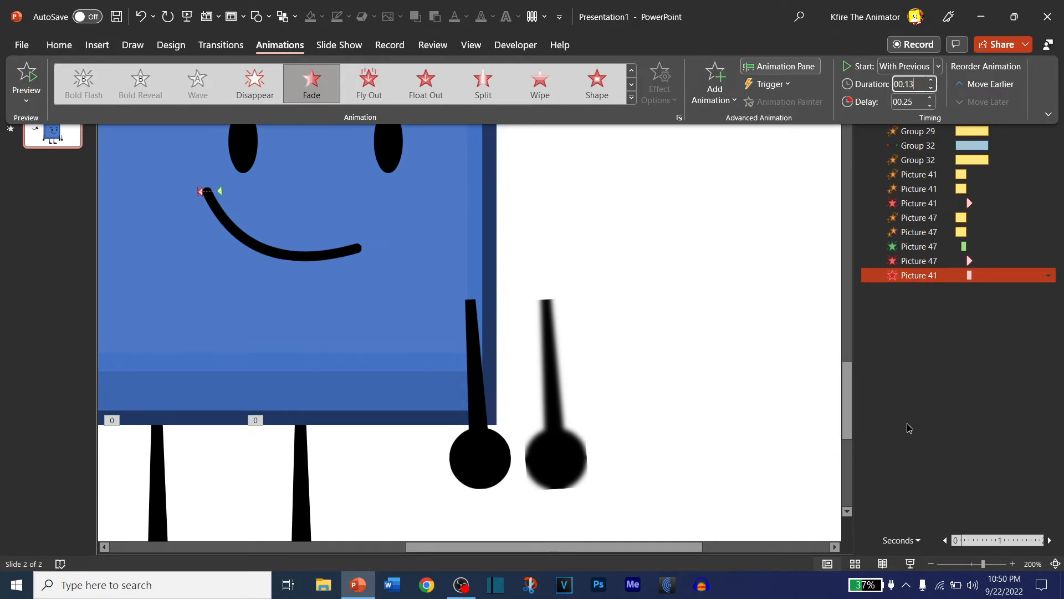
pyautogui.hotkey('ctrl', 'F1')
# - Move the original arm's Fade exit ahead of the blurred arm's Disappear animation, set its delay to 0, and preview the slide
pyautogui.click(923, 266)
pyautogui.moveTo(921, 275); pyautogui.dragTo(918, 249)
pyautogui.click(295, 47)
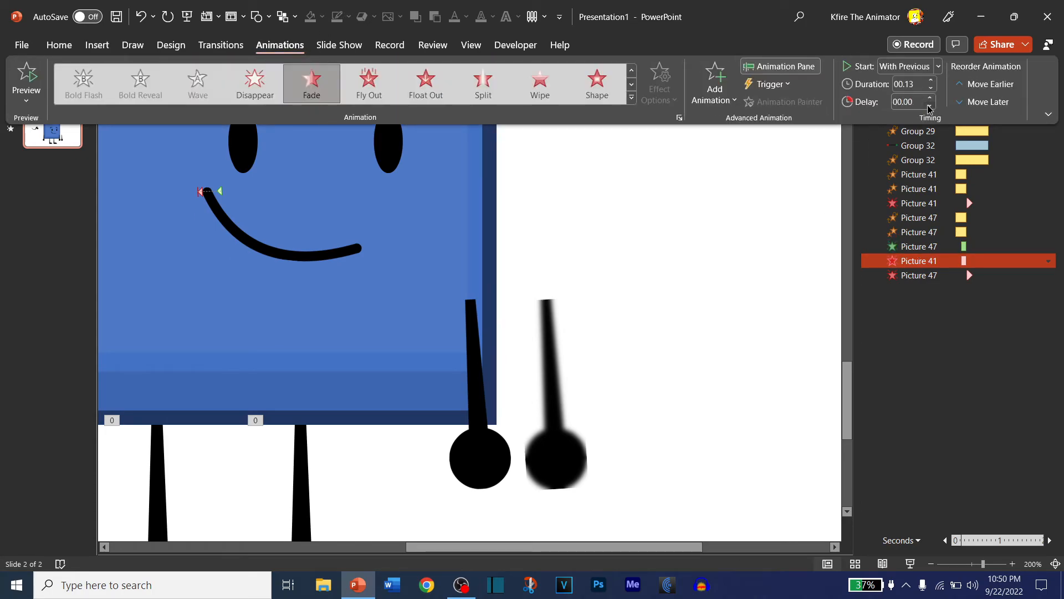
pyautogui.click(883, 94)
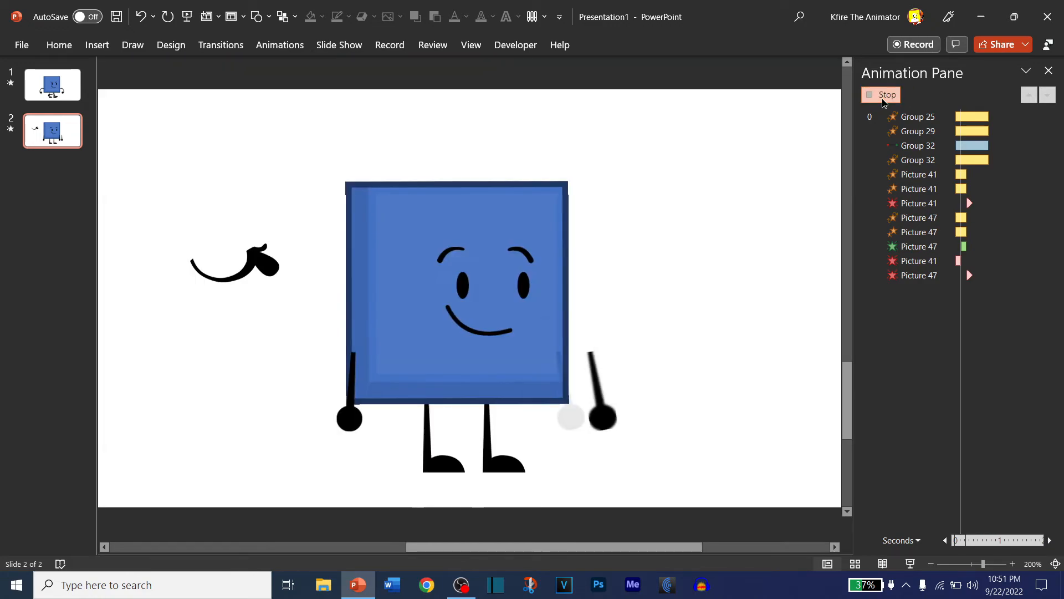
pyautogui.click(933, 260)
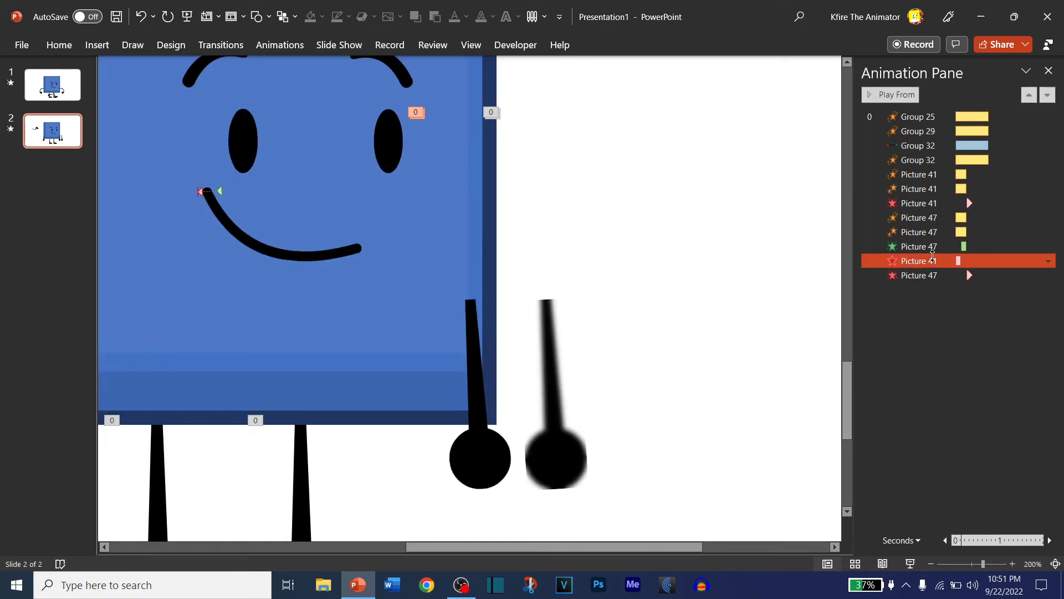
# - Shorten the original arm's Fade exit to 0.06 seconds, give it a slightly later start, and preview the animation
pyautogui.click(277, 45)
pyautogui.click(902, 540)
pyautogui.click(900, 507)
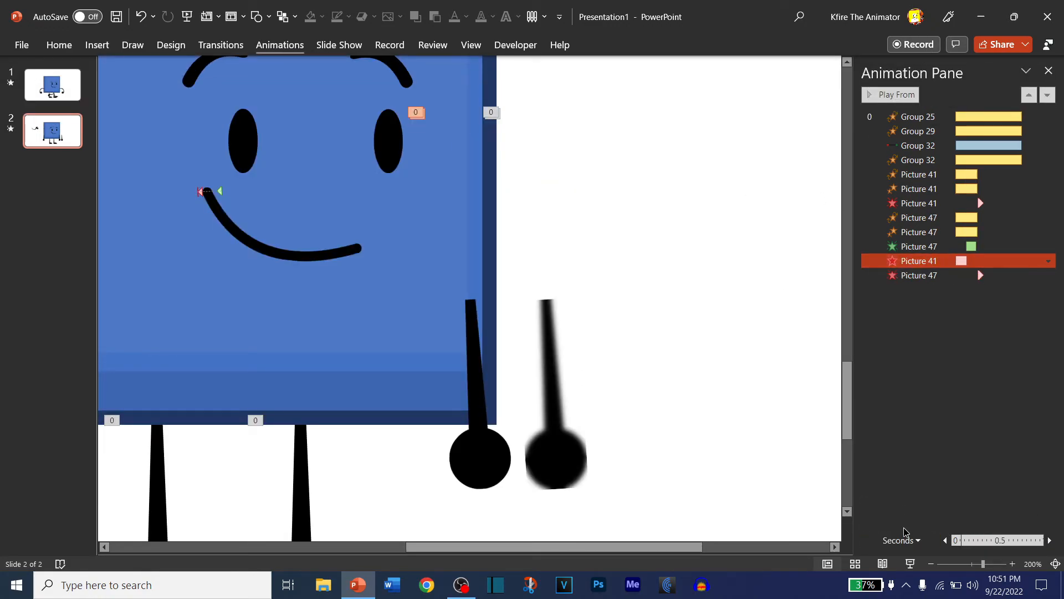
pyautogui.click(903, 540)
pyautogui.click(900, 508)
pyautogui.click(936, 261)
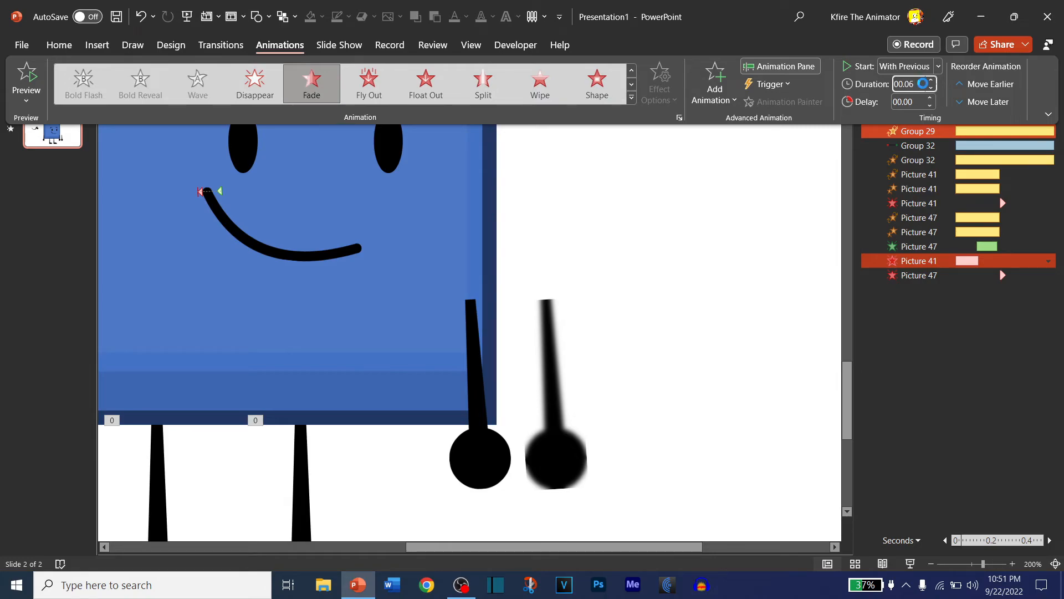
pyautogui.click(931, 103)
pyautogui.click(957, 260)
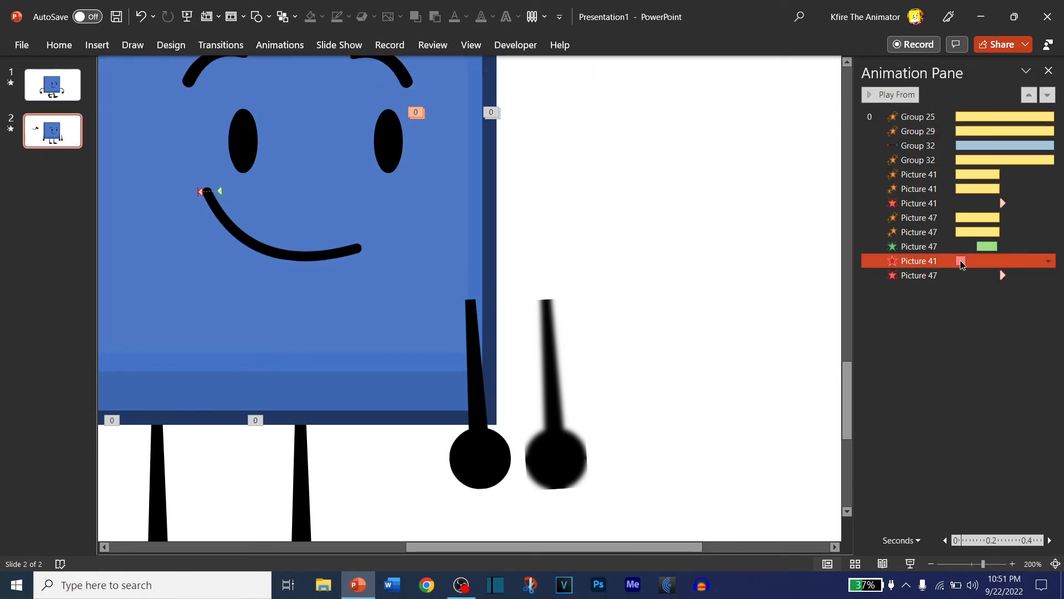
pyautogui.click(887, 95)
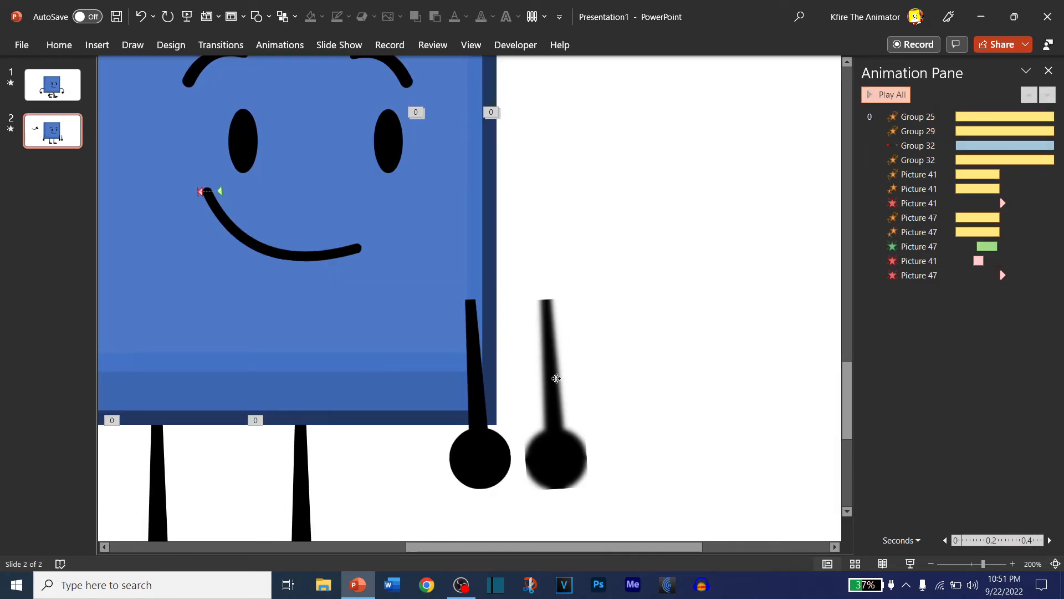
# - Move the blurred arm back over the original arm, start the original's Fade exit slightly later, and preview the slide
pyautogui.moveTo(554, 375); pyautogui.dragTo(491, 374)
pyautogui.click(876, 95)
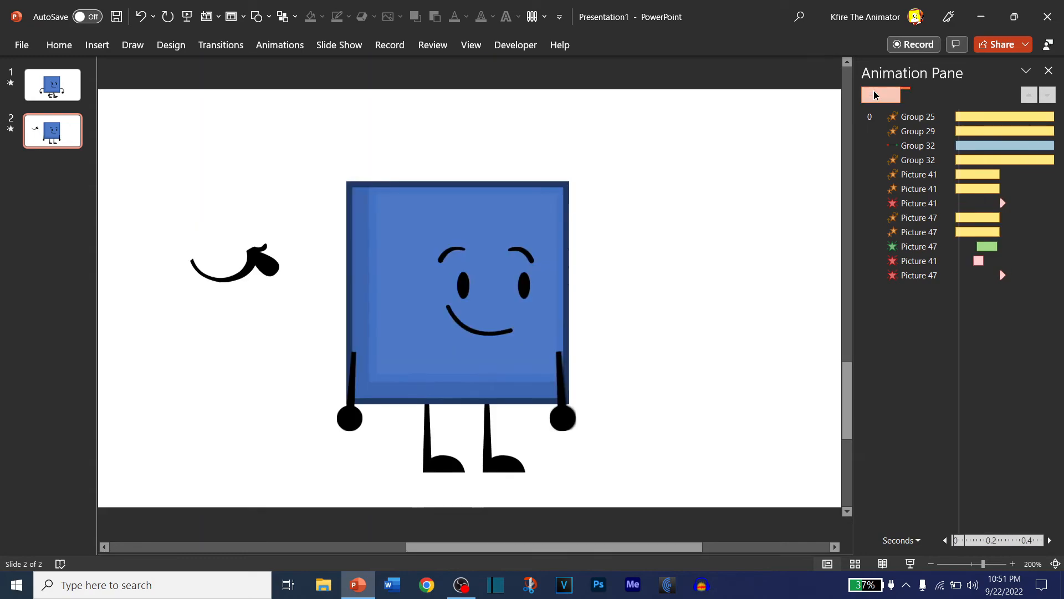
pyautogui.click(978, 260)
pyautogui.click(952, 323)
pyautogui.click(885, 95)
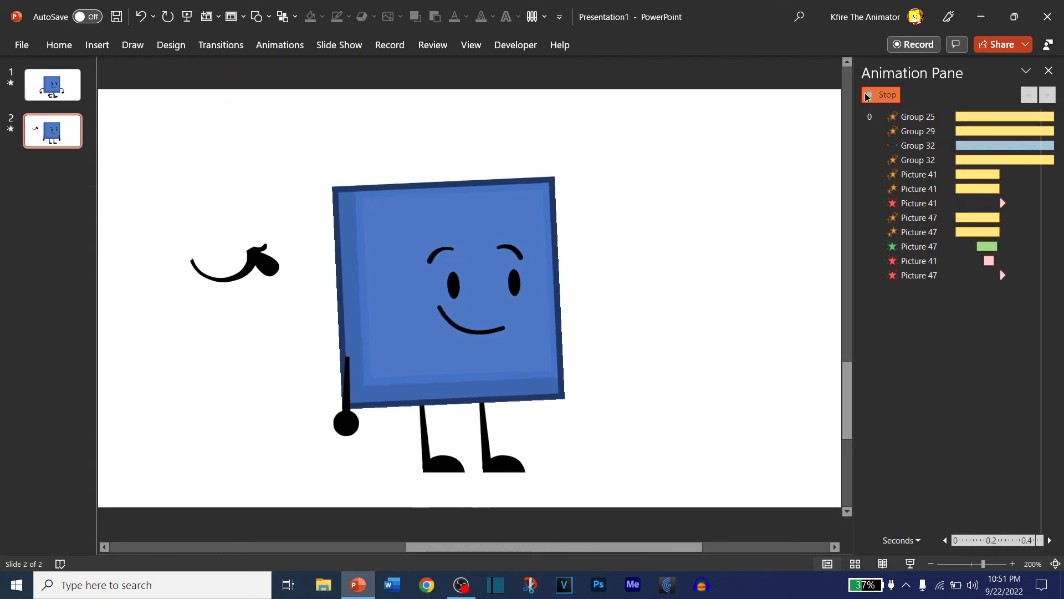
# - Fit the slide in view and move the bent open-hand arm to the shoulder at the body's right edge
pyautogui.click(1049, 71)
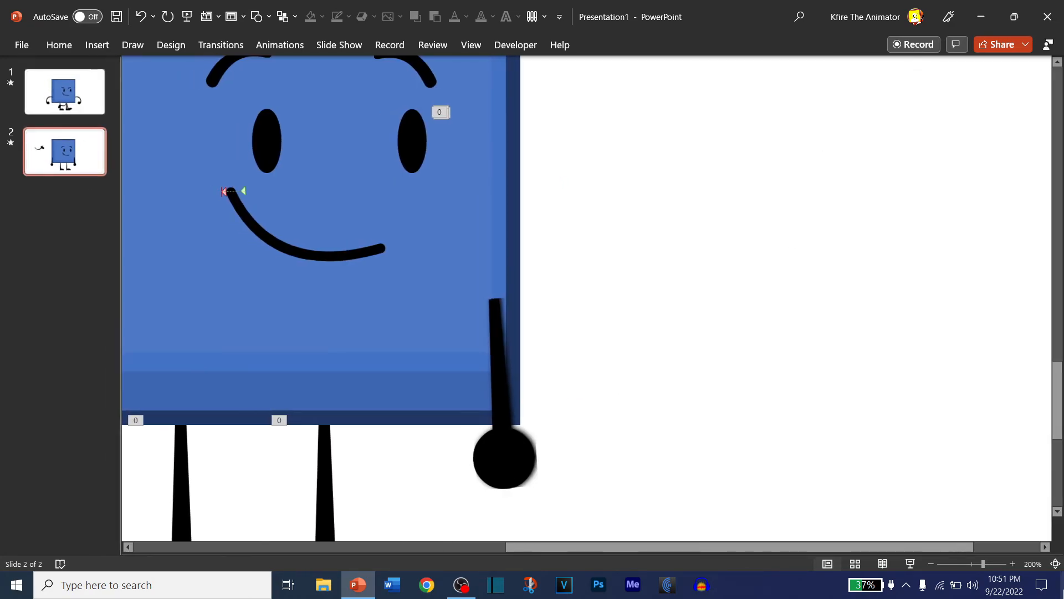
pyautogui.click(1056, 564)
pyautogui.moveTo(276, 269); pyautogui.dragTo(705, 367)
pyautogui.scroll(5, 702, 371)
# - Send the straight arm and its blurred copy to the back, moving the bent arm aside meanwhile and returning it to the shoulder
pyautogui.moveTo(667, 466); pyautogui.dragTo(583, 228)
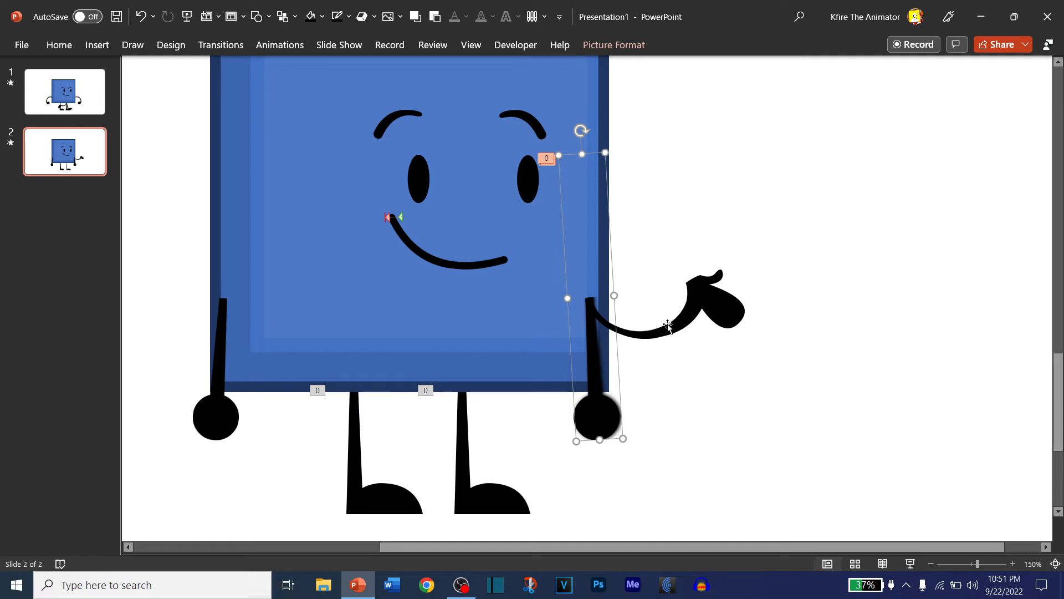
pyautogui.moveTo(668, 326); pyautogui.dragTo(819, 308)
pyautogui.moveTo(680, 512); pyautogui.dragTo(501, 55)
pyautogui.rightClick(600, 342)
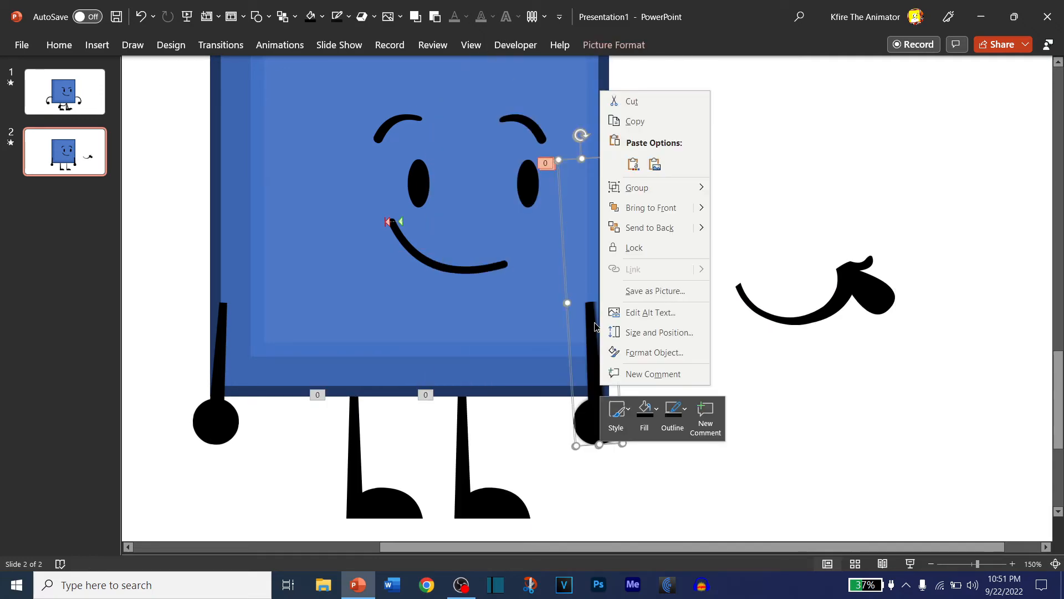
pyautogui.click(624, 229)
pyautogui.moveTo(799, 304); pyautogui.dragTo(652, 304)
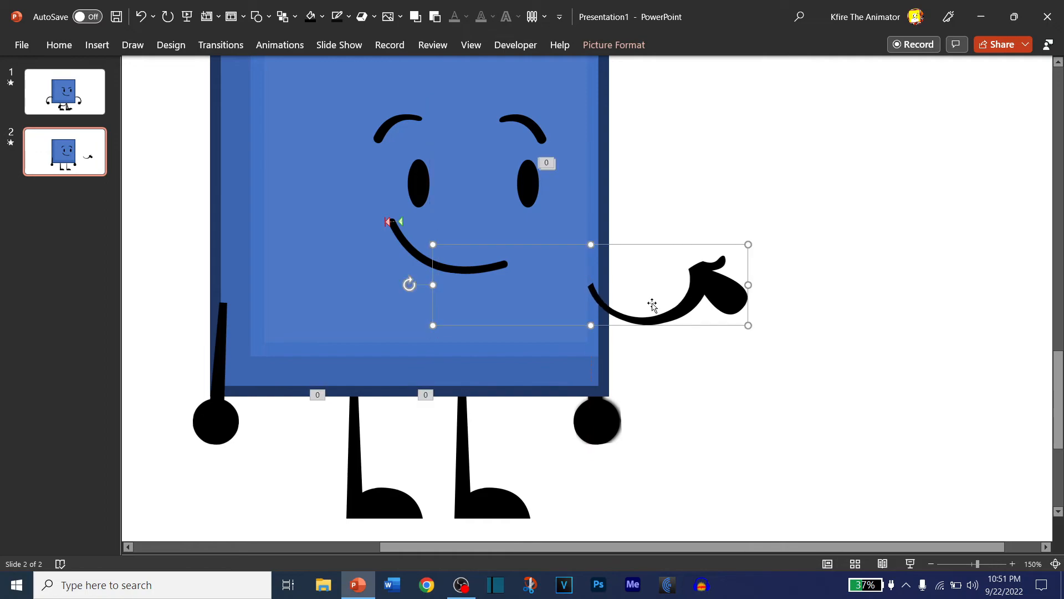
# - Give the bent arm an Appear entrance animation starting With Previous with a 0.25-second delay
pyautogui.click(275, 47)
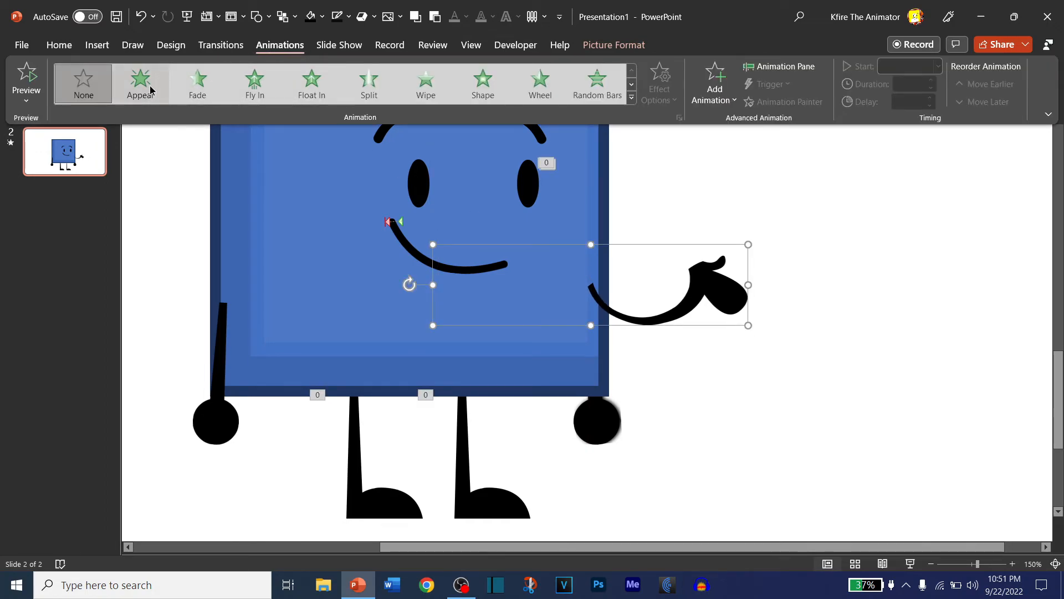
pyautogui.click(140, 83)
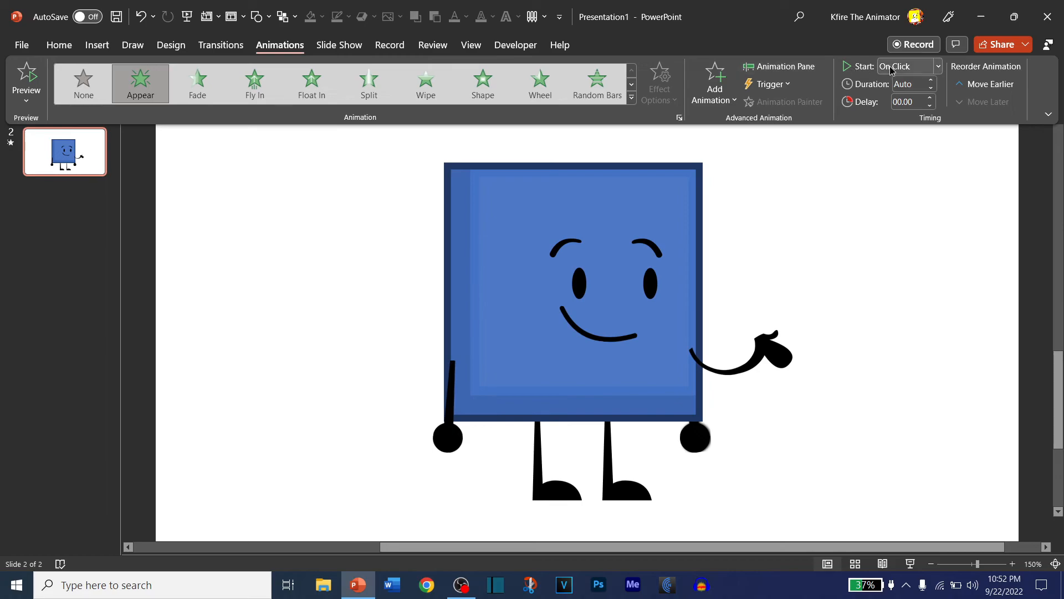
pyautogui.click(909, 117)
pyautogui.click(779, 66)
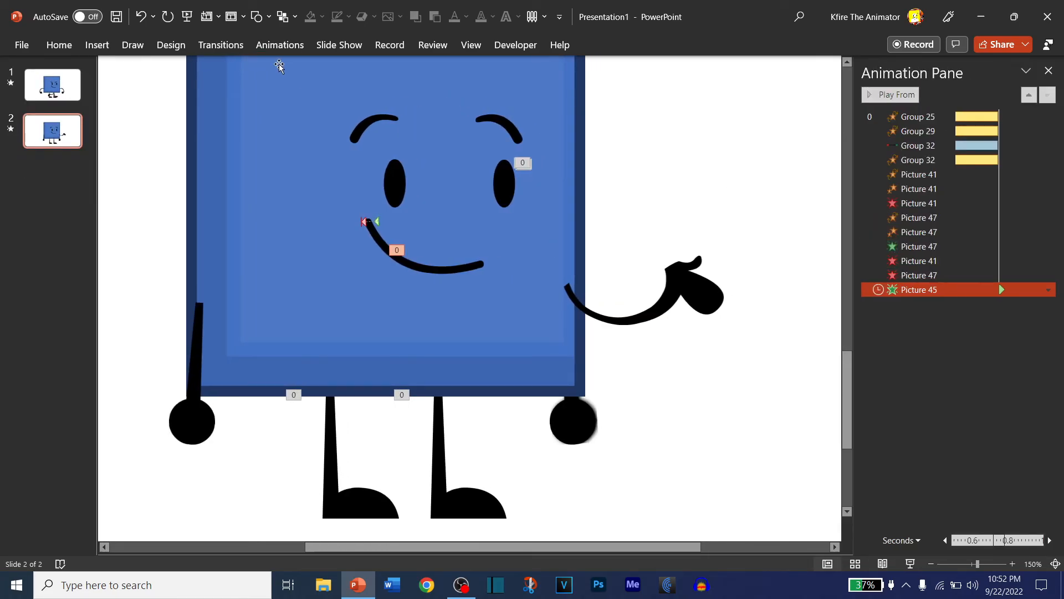
pyautogui.click(280, 67)
pyautogui.click(1048, 289)
pyautogui.click(965, 320)
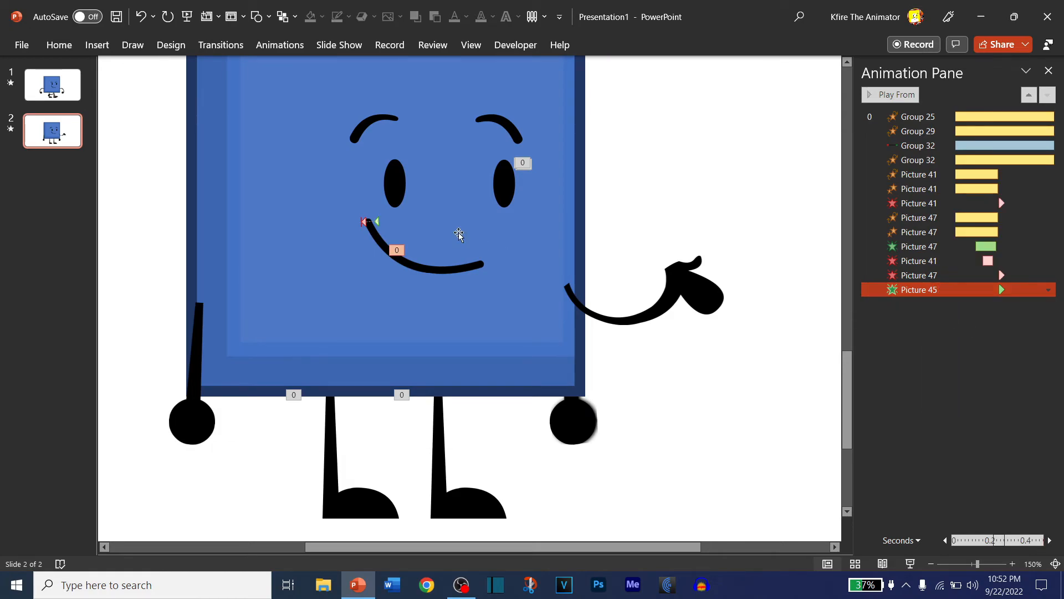
# - Send the bent arm behind the body and add a Spin emphasis animation to it
pyautogui.rightClick(631, 268)
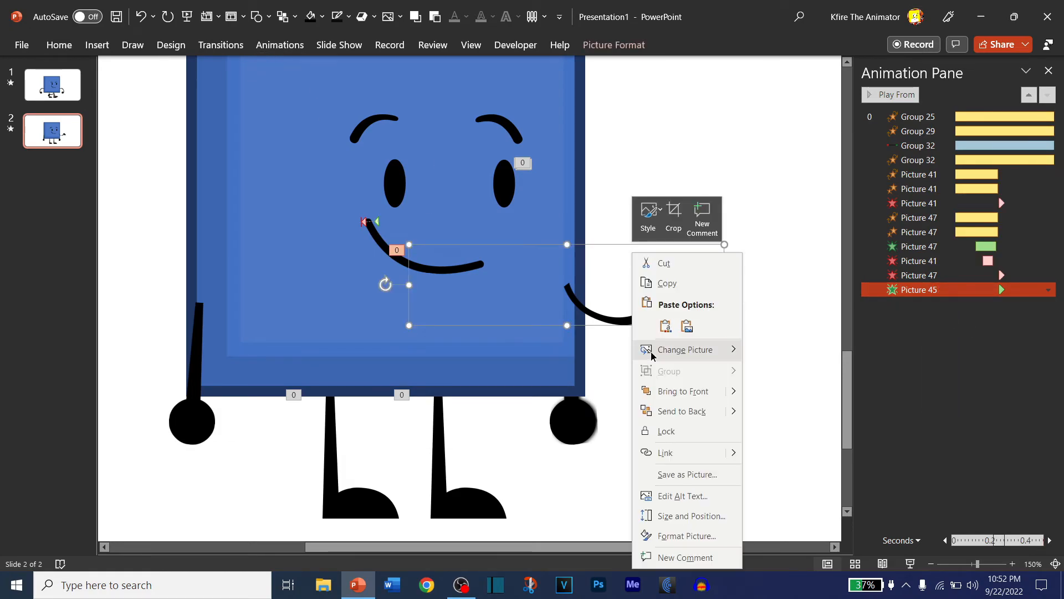
pyautogui.click(677, 409)
pyautogui.click(305, 45)
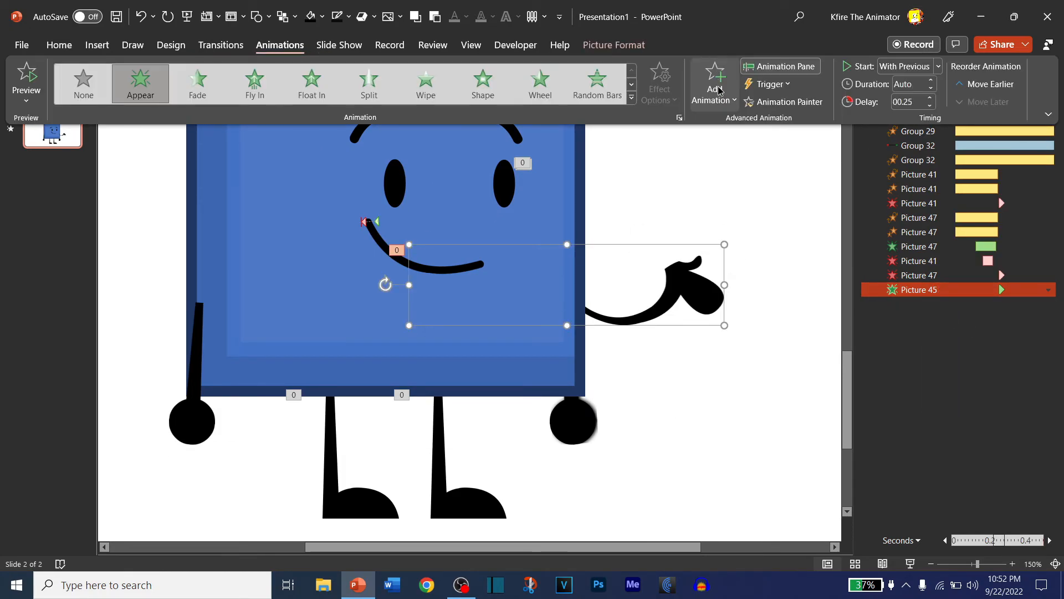
pyautogui.click(714, 84)
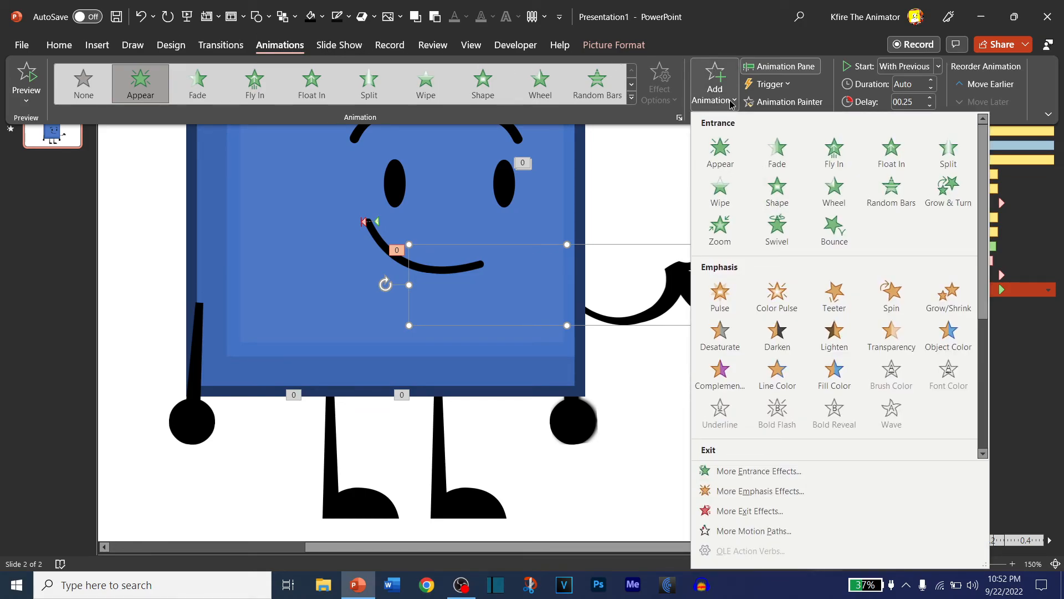
pyautogui.scroll(-4, 768, 222)
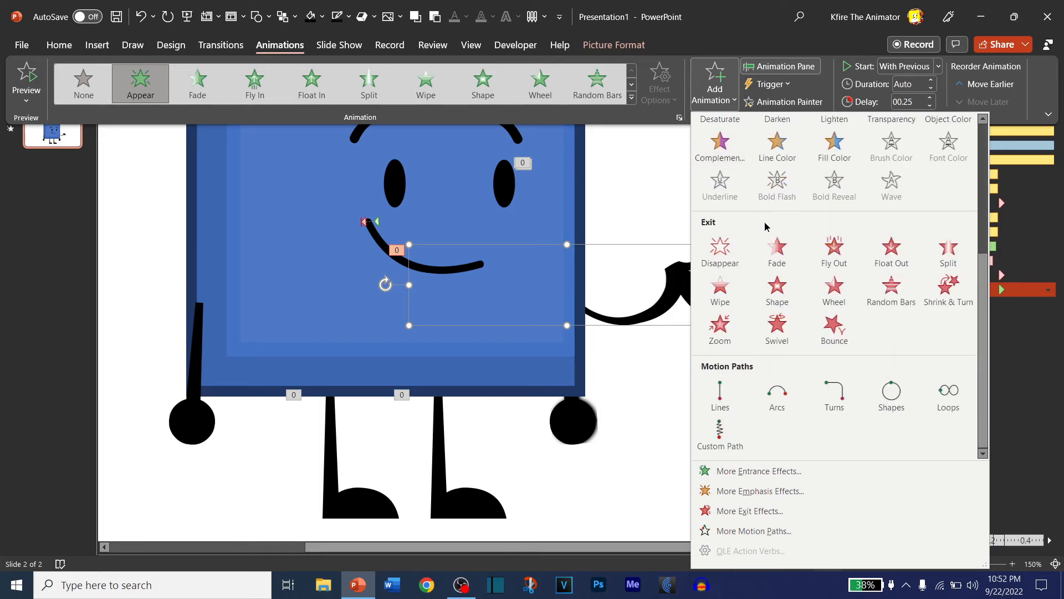
pyautogui.scroll(4, 832, 256)
pyautogui.click(889, 292)
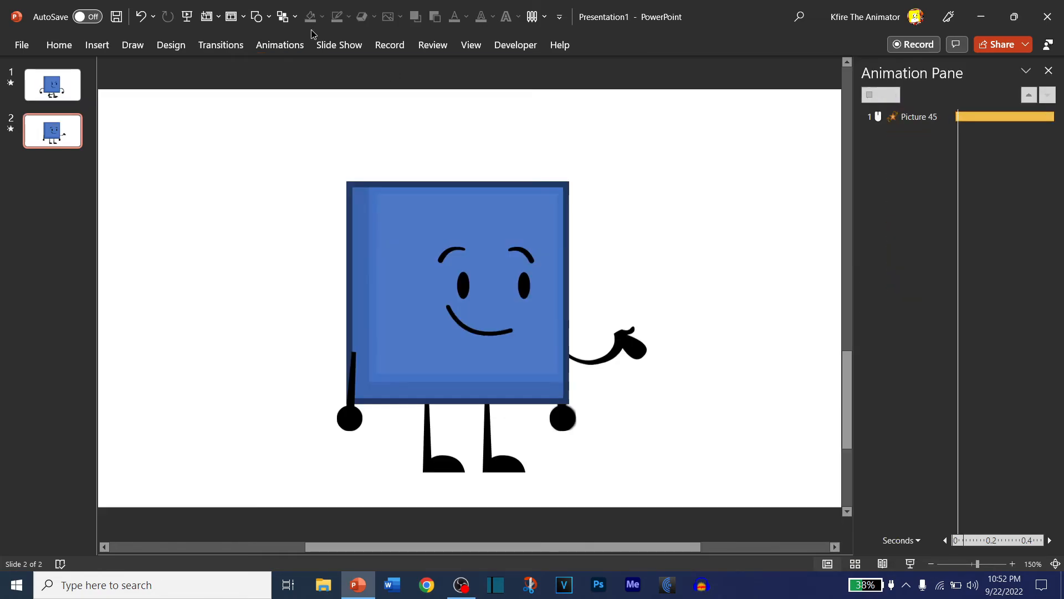
# - Make the bent arm's Spin a counterclockwise quarter spin starting With Previous, with a 0.5-second duration and a 0.25-second delay
pyautogui.click(659, 91)
pyautogui.click(678, 191)
pyautogui.click(660, 91)
pyautogui.click(703, 239)
pyautogui.click(894, 68)
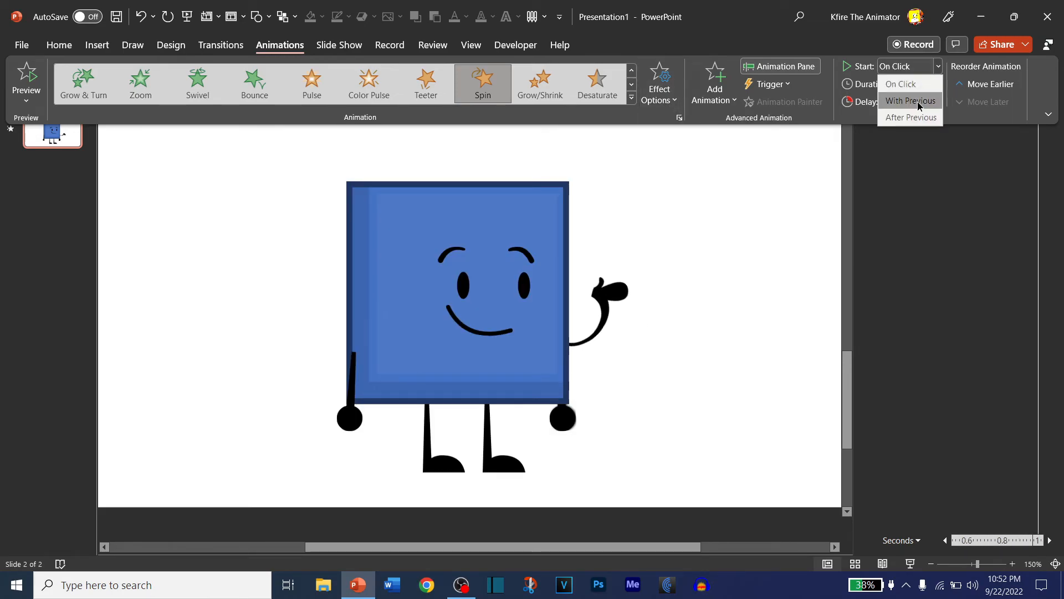
pyautogui.click(921, 90)
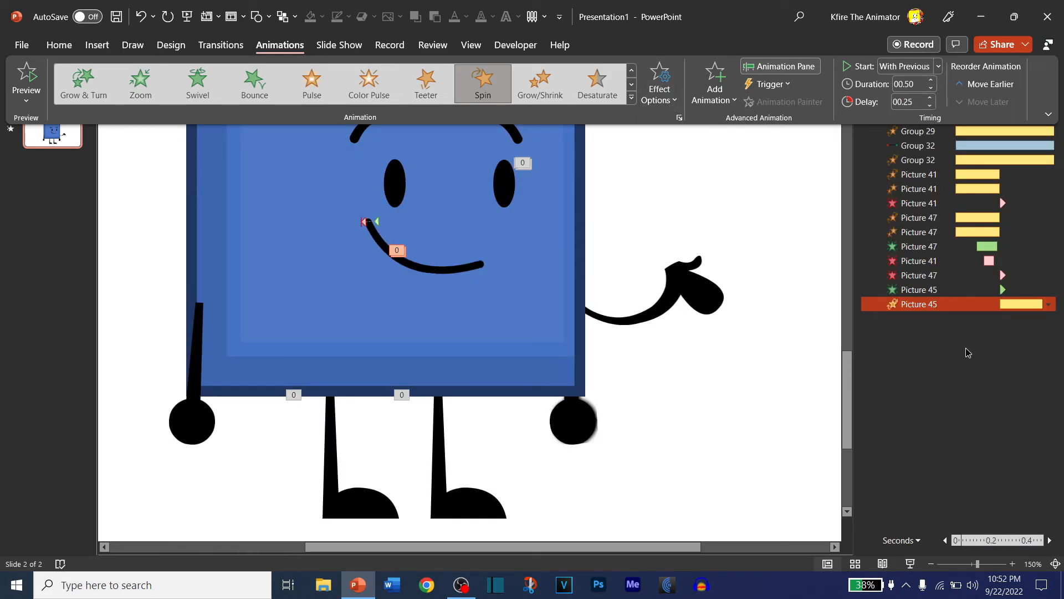
# - Give the bent arm's Spin a 0.5-second smooth end and a smaller custom counterclockwise amount
pyautogui.click(969, 349)
pyautogui.doubleClick(954, 305)
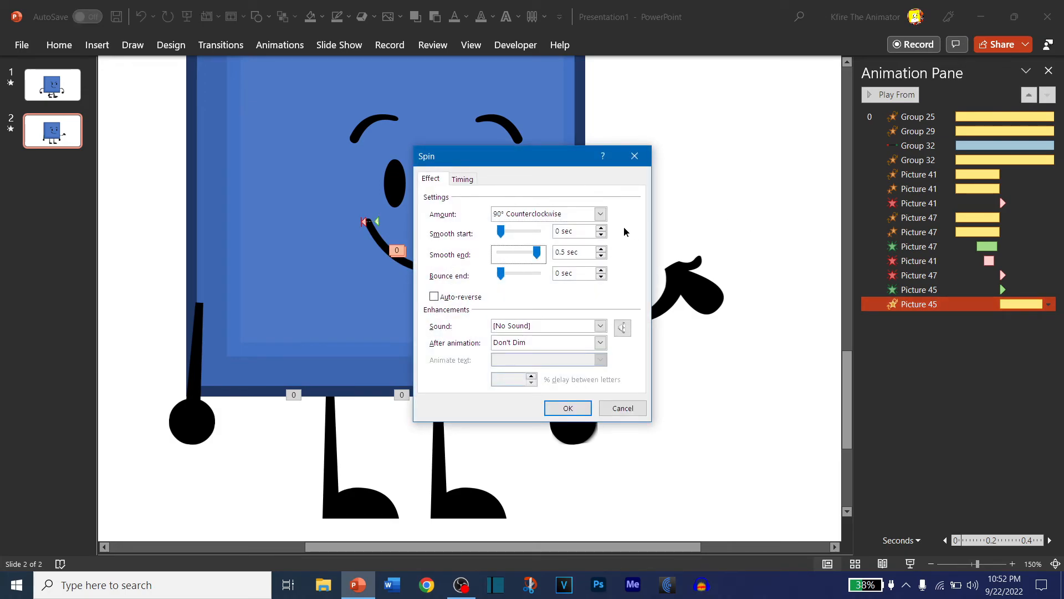
pyautogui.click(600, 214)
pyautogui.click(592, 289)
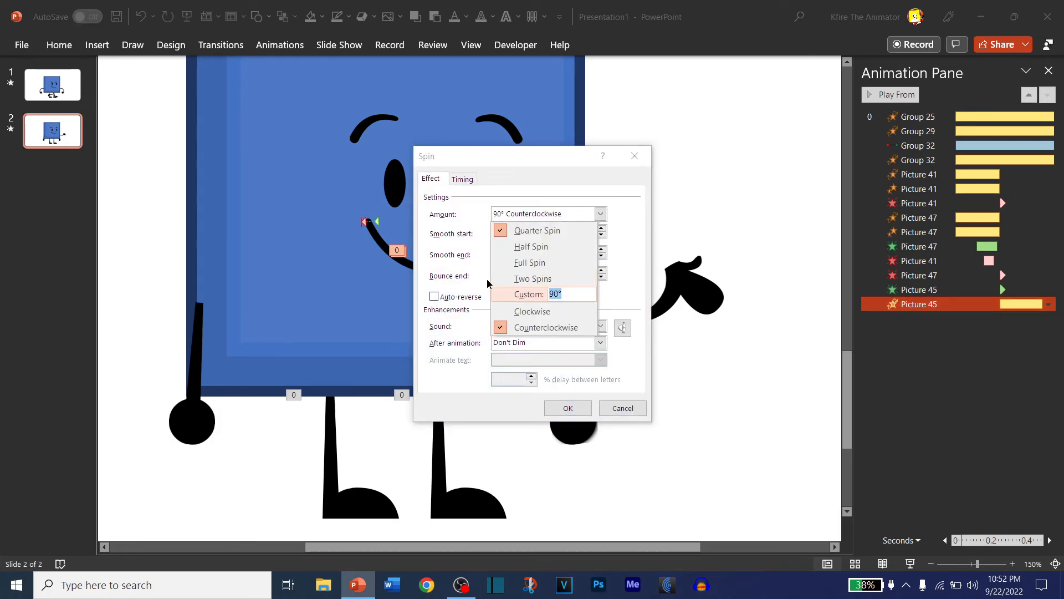
pyautogui.write('2')
pyautogui.press('Return')
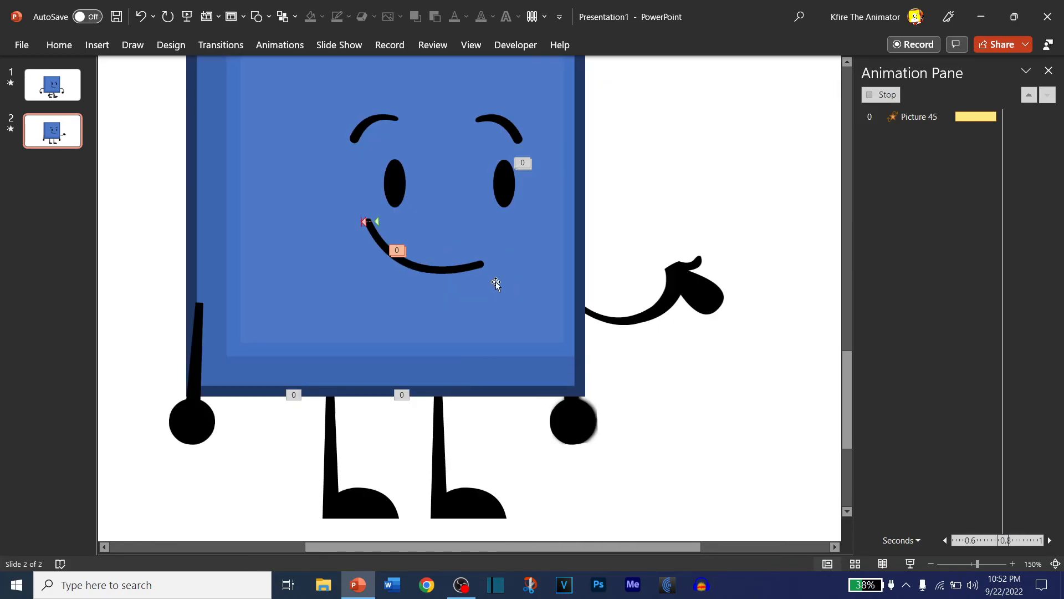
pyautogui.click(395, 234)
pyautogui.click(280, 45)
pyautogui.click(706, 199)
pyautogui.click(693, 286)
pyautogui.click(737, 345)
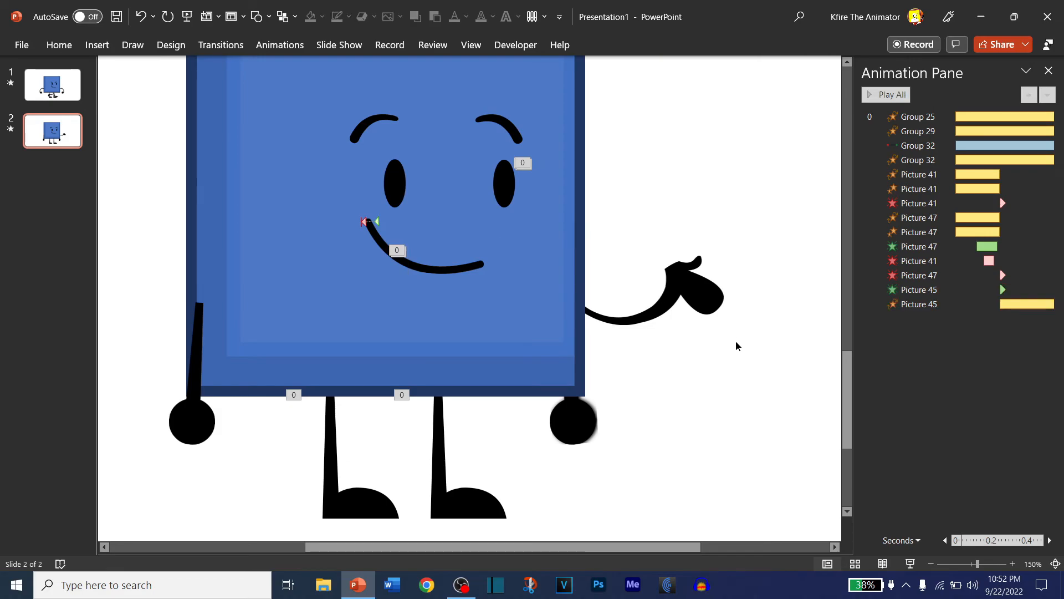
# - Add a Lines motion path to the bent arm, ending slightly above and to the left of its starting point
pyautogui.click(643, 255)
pyautogui.click(268, 44)
pyautogui.click(706, 84)
pyautogui.scroll(-5, 832, 332)
pyautogui.click(720, 403)
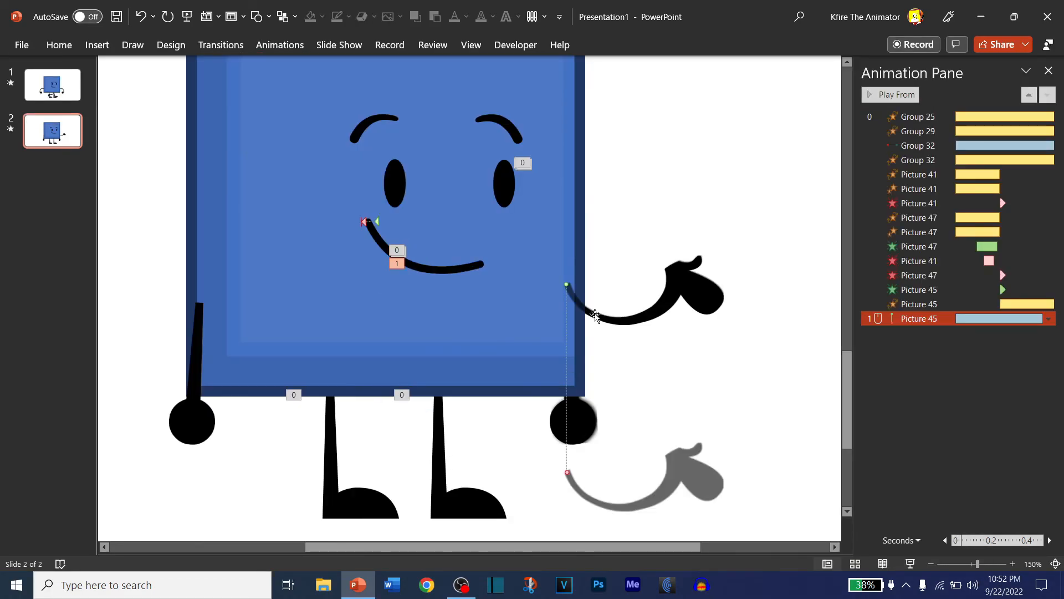
pyautogui.moveTo(569, 471); pyautogui.dragTo(571, 286)
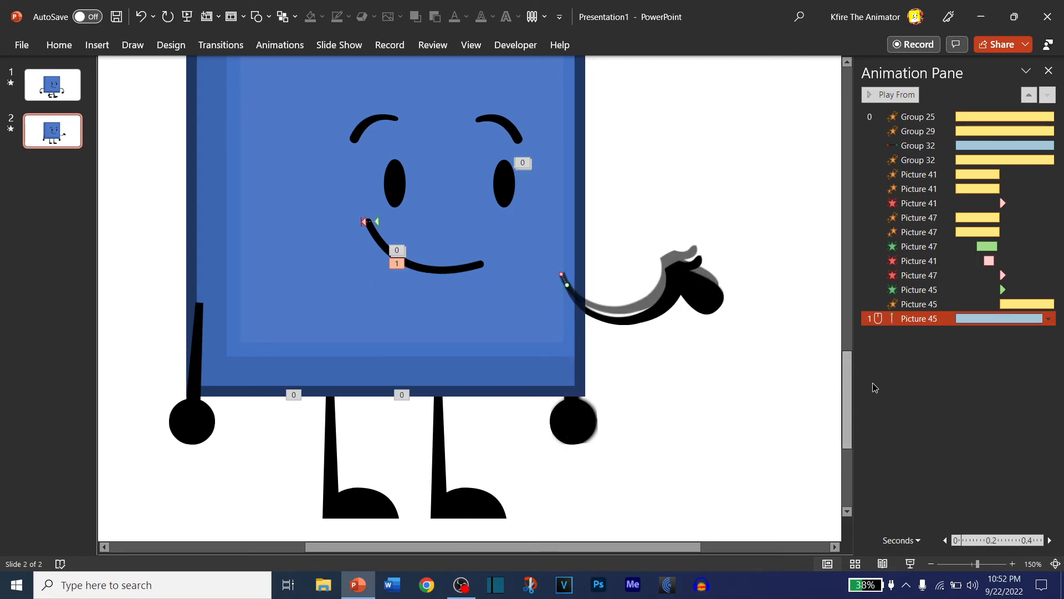
# - Make the bent arm's motion path start With Previous with a 0.5-second duration and 0.25-second delay, adjust its effect options, and preview
pyautogui.rightClick(924, 319)
pyautogui.click(992, 347)
pyautogui.click(280, 45)
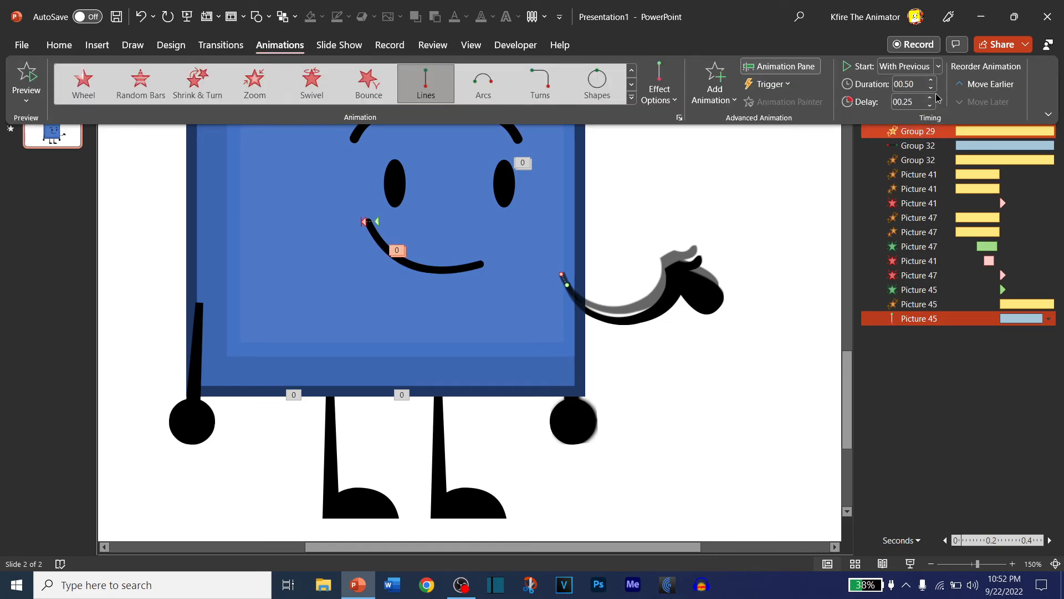
pyautogui.doubleClick(931, 319)
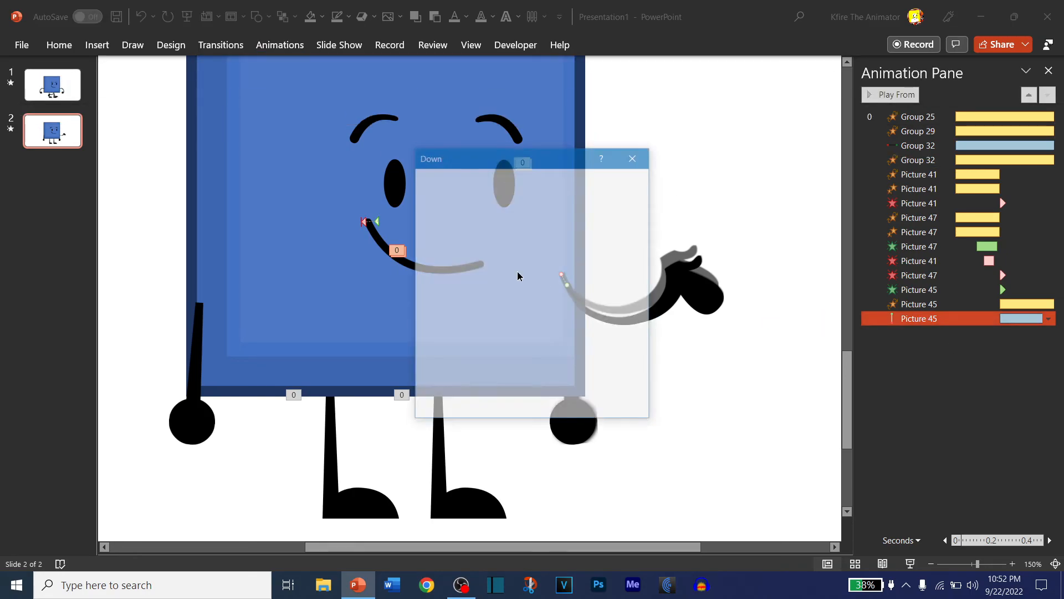
pyautogui.click(571, 410)
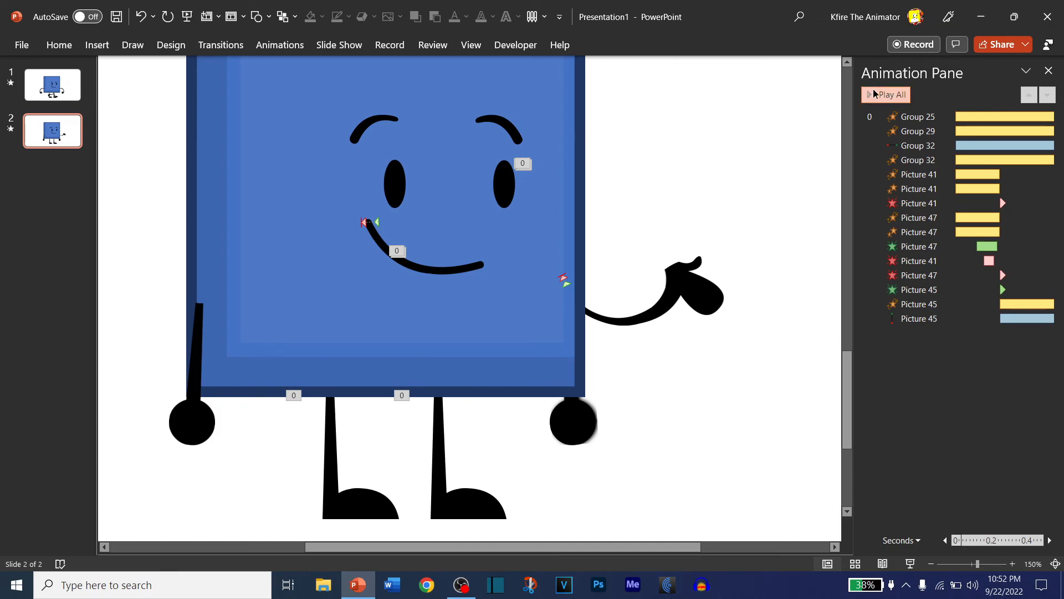
pyautogui.click(875, 95)
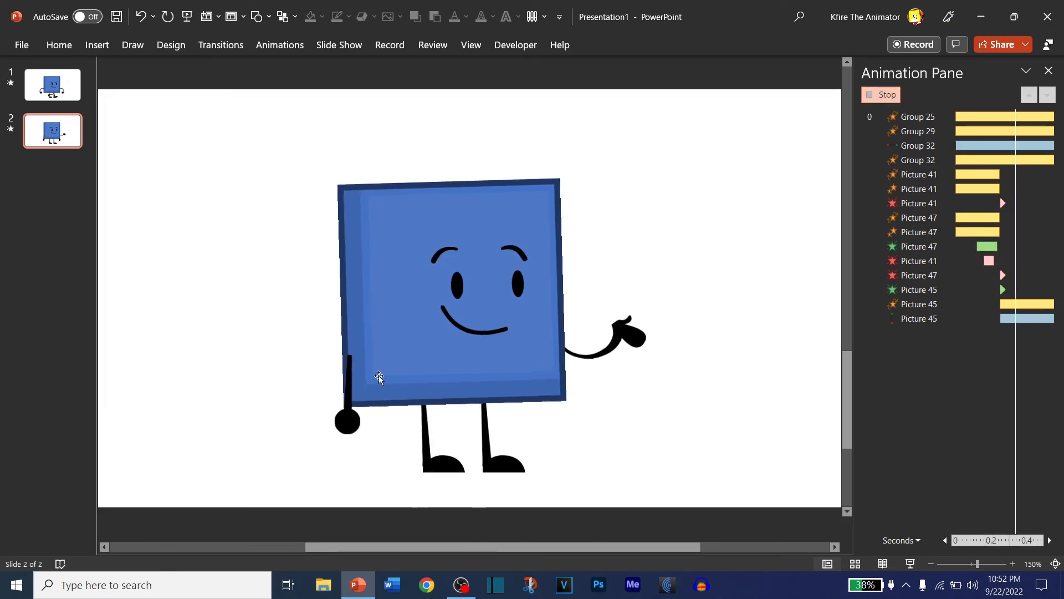
# - Rotate the bent arm slightly clockwise so the hand sits lower, and preview the slide's animations
pyautogui.click(608, 286)
pyautogui.moveTo(383, 279); pyautogui.dragTo(371, 201)
pyautogui.click(868, 95)
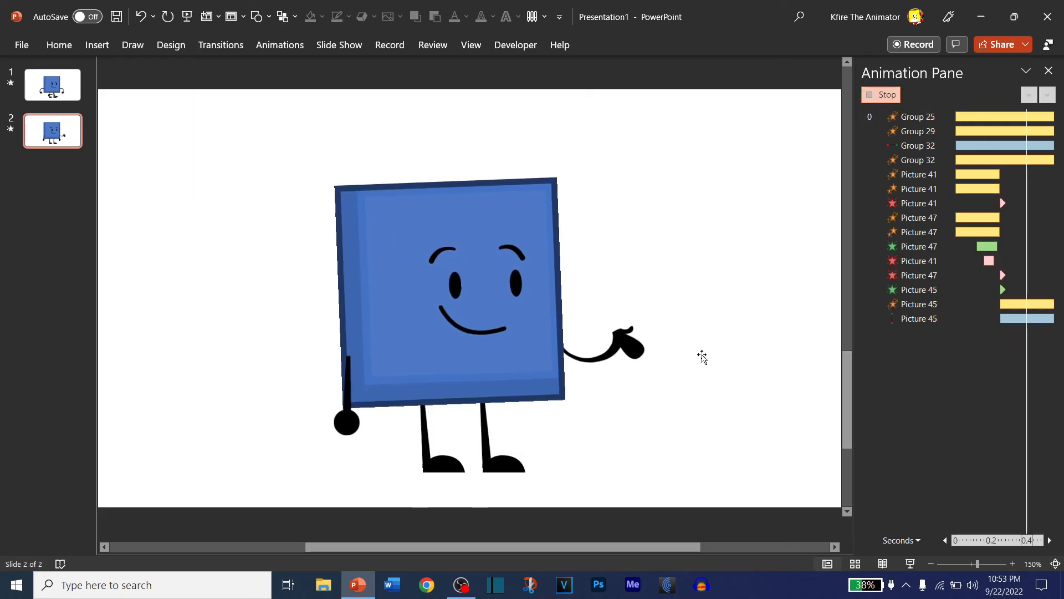
pyautogui.click(571, 443)
pyautogui.click(634, 442)
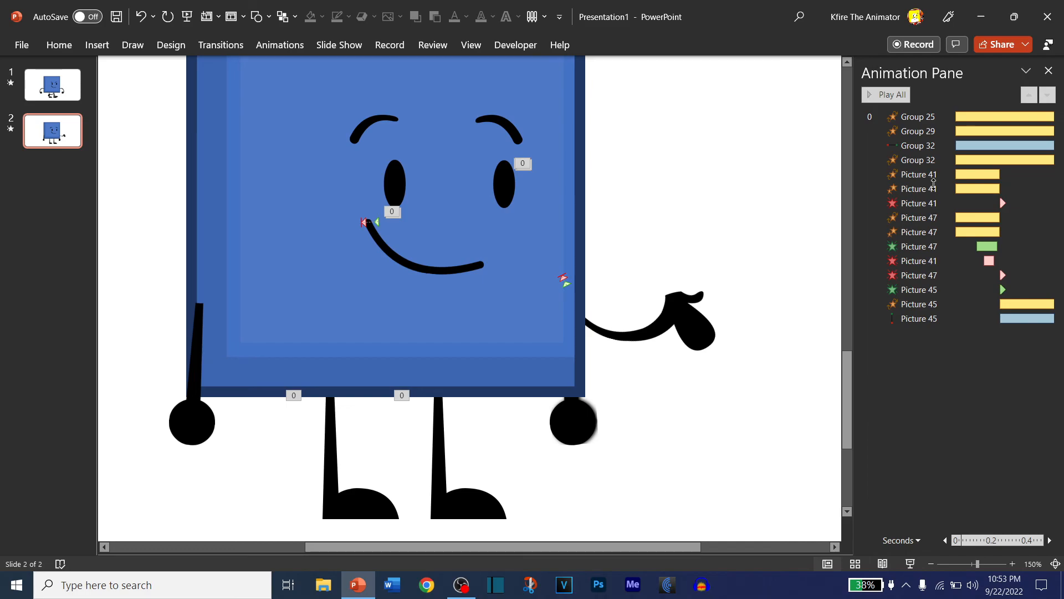
# - Play slide 2 as a full-screen slide show, and select the straight arm on the slide after exiting
pyautogui.click(1048, 70)
pyautogui.click(911, 564)
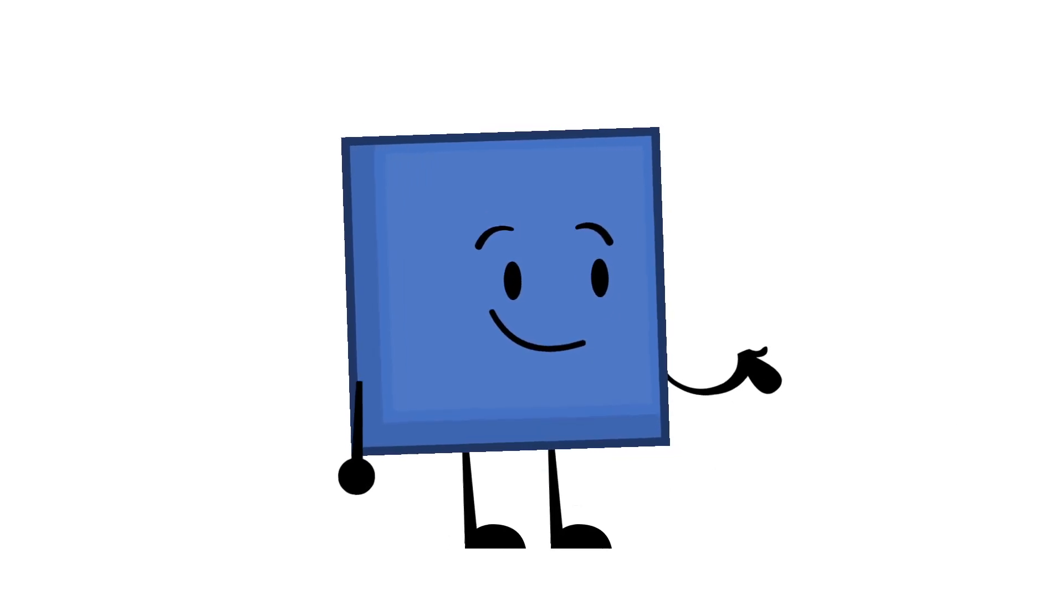
pyautogui.press('Escape')
pyautogui.click(589, 422)
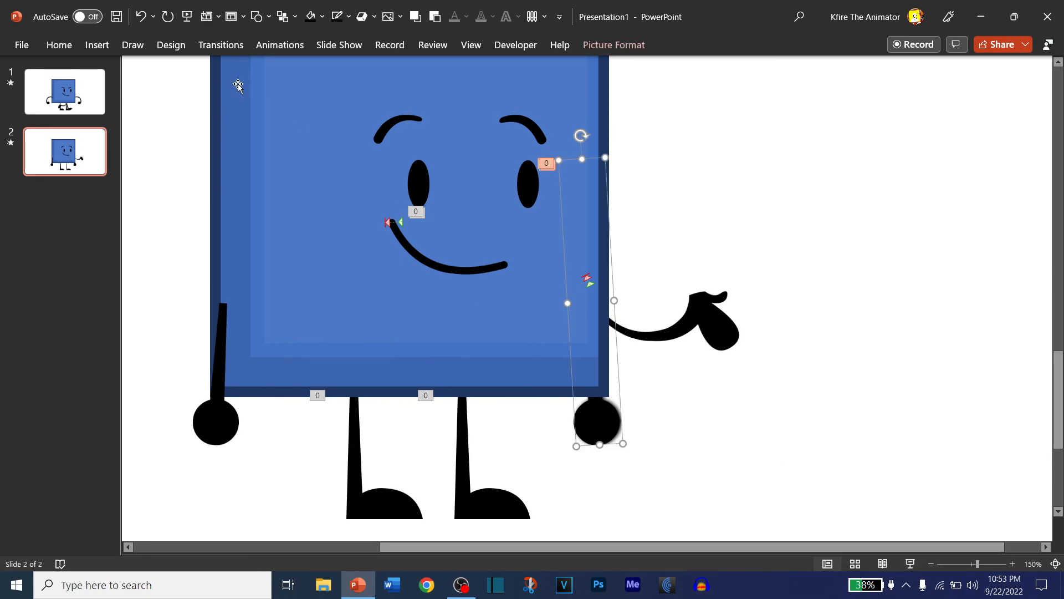
# - Nudge the blurred arm copy slightly to the left and open the settings of its Spin effect
pyautogui.press('Left')
pyautogui.press('Left')
pyautogui.click(280, 45)
pyautogui.click(790, 64)
pyautogui.click(922, 220)
pyautogui.click(923, 231)
pyautogui.click(920, 217)
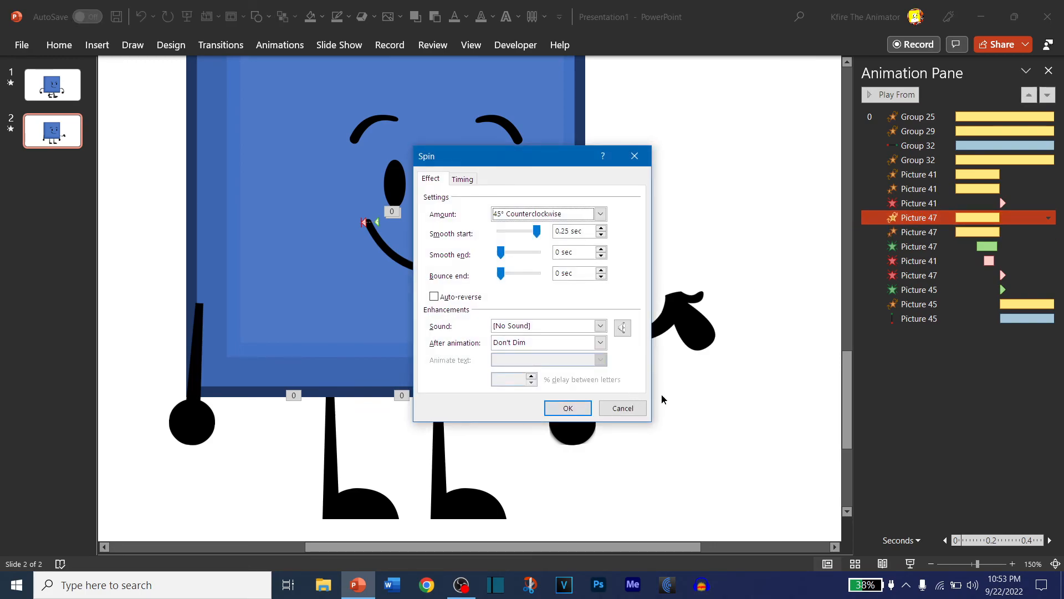
pyautogui.click(608, 410)
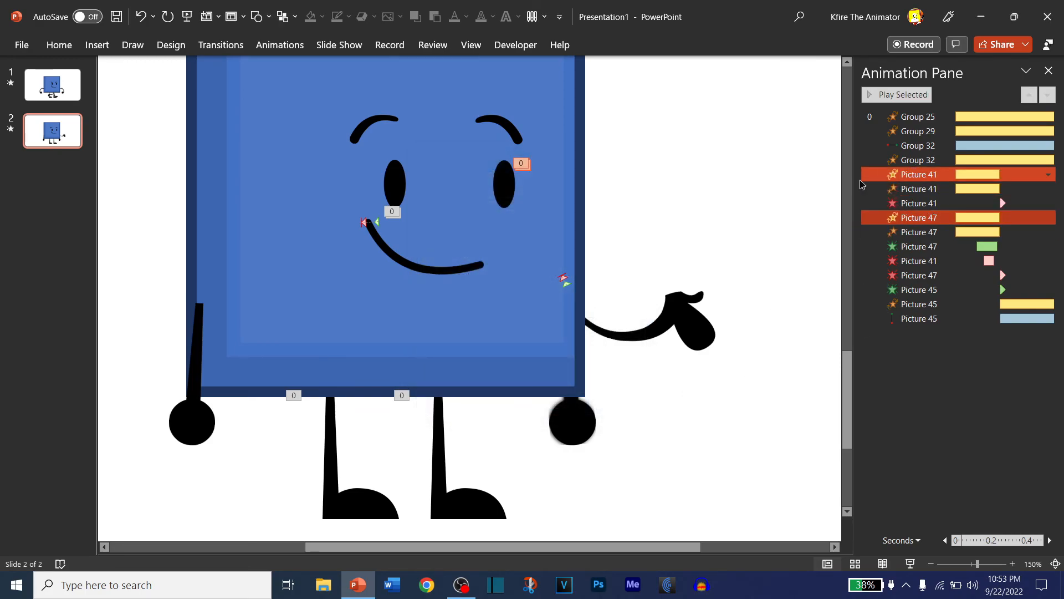
# - Apply a custom counterclockwise spin amount to the Spin effects of both the straight arm and its blurred copy
pyautogui.click(577, 214)
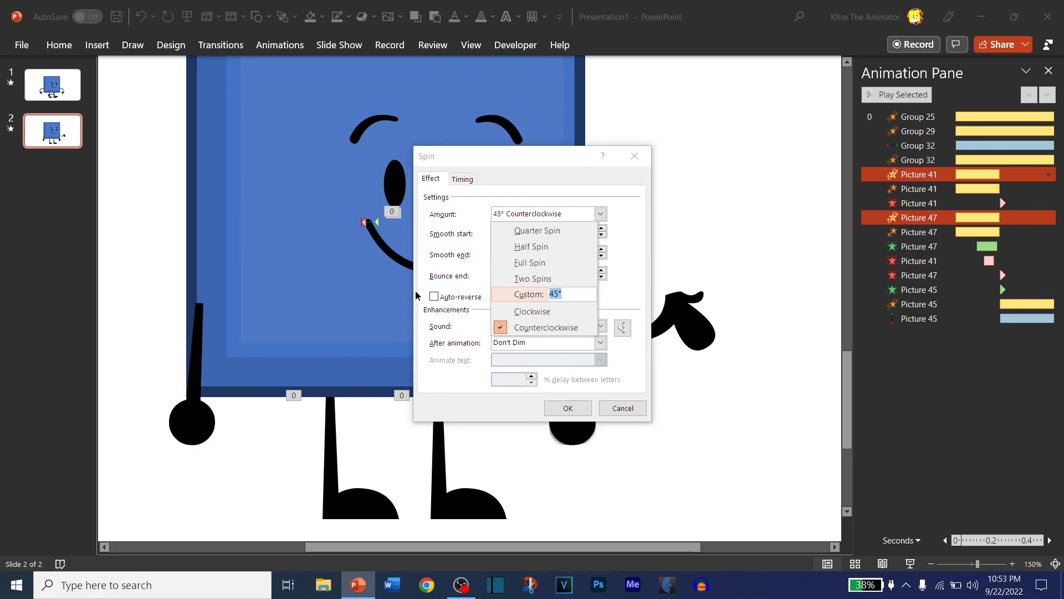
pyautogui.press('Return')
pyautogui.press('Return')
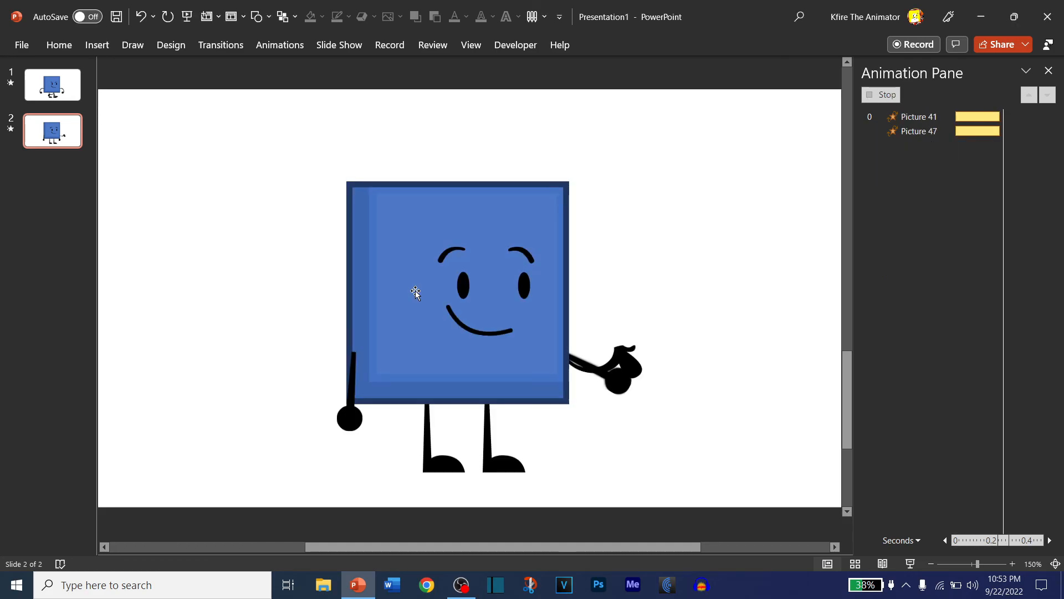
# - Play slide 2 as a full-screen slide show to check the arm swing, and return to editing
pyautogui.click(1048, 70)
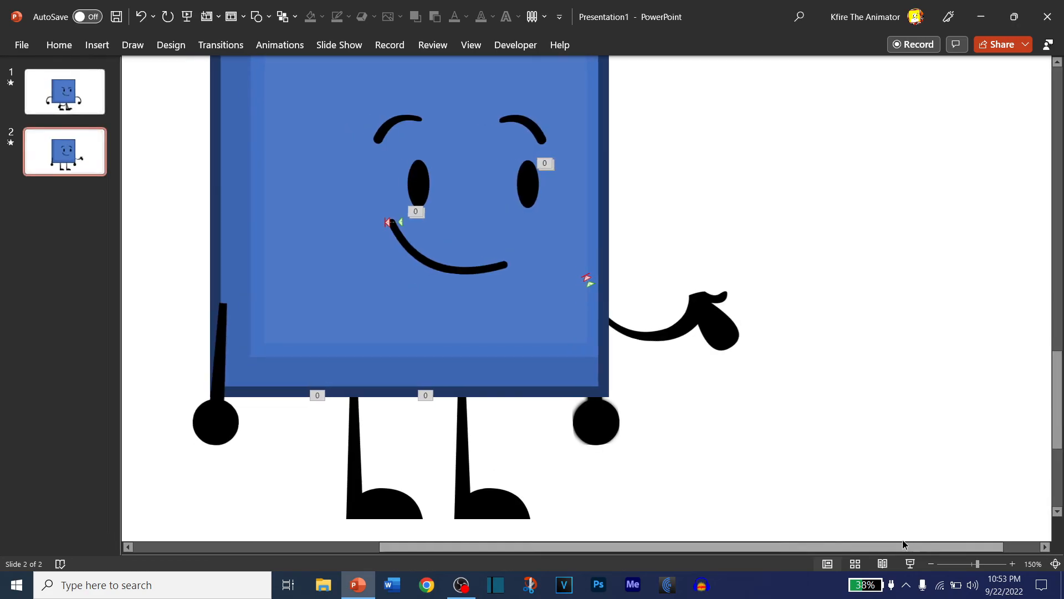
pyautogui.click(910, 563)
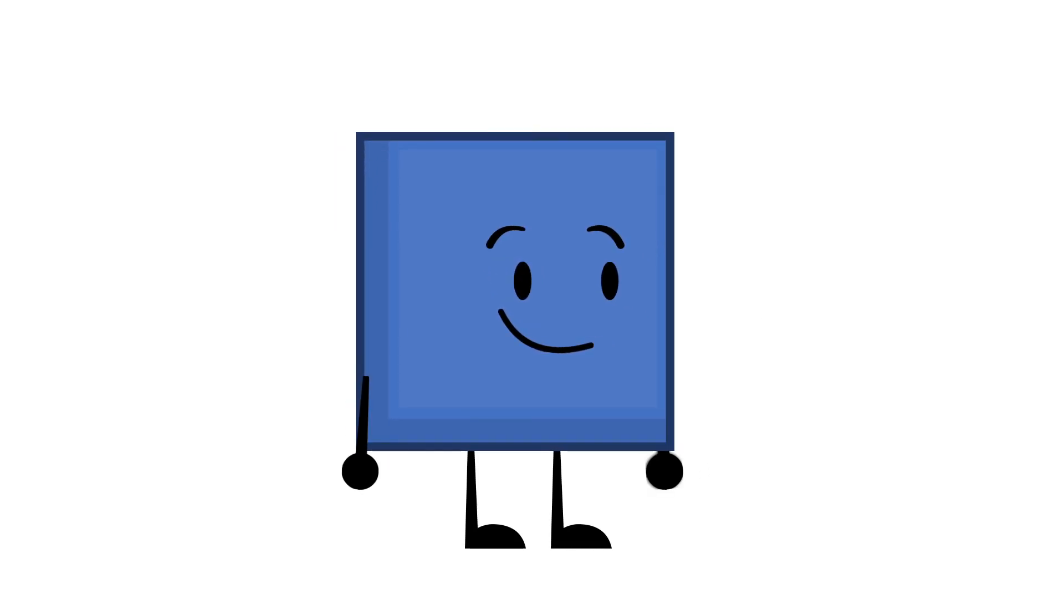
pyautogui.press('Escape')
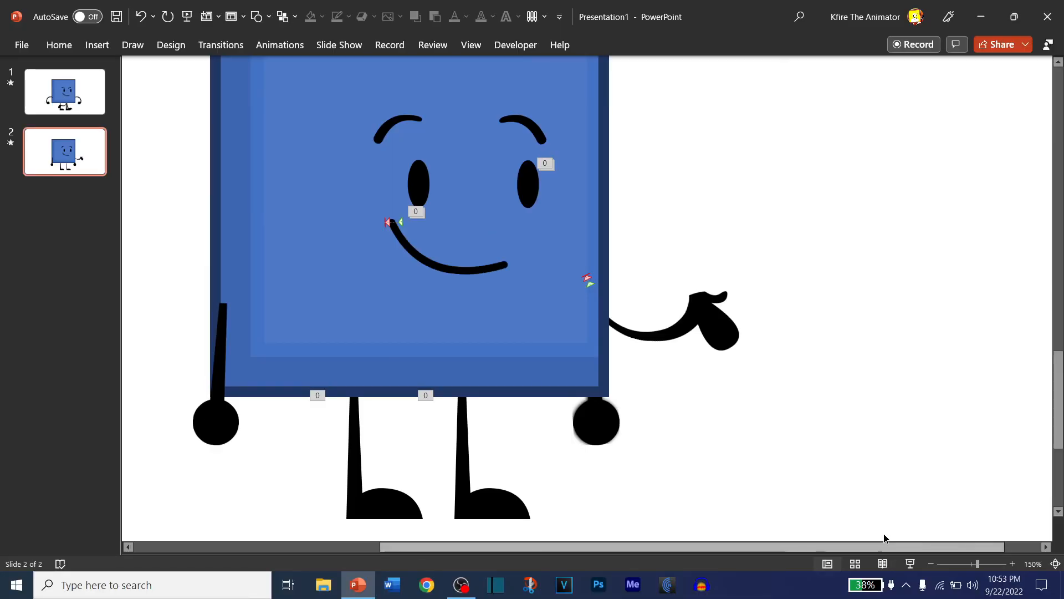
# - Remove the blurred arm's entrance animation and delete the blurred arm picture from slide 2
pyautogui.moveTo(584, 418); pyautogui.dragTo(753, 393)
pyautogui.click(141, 17)
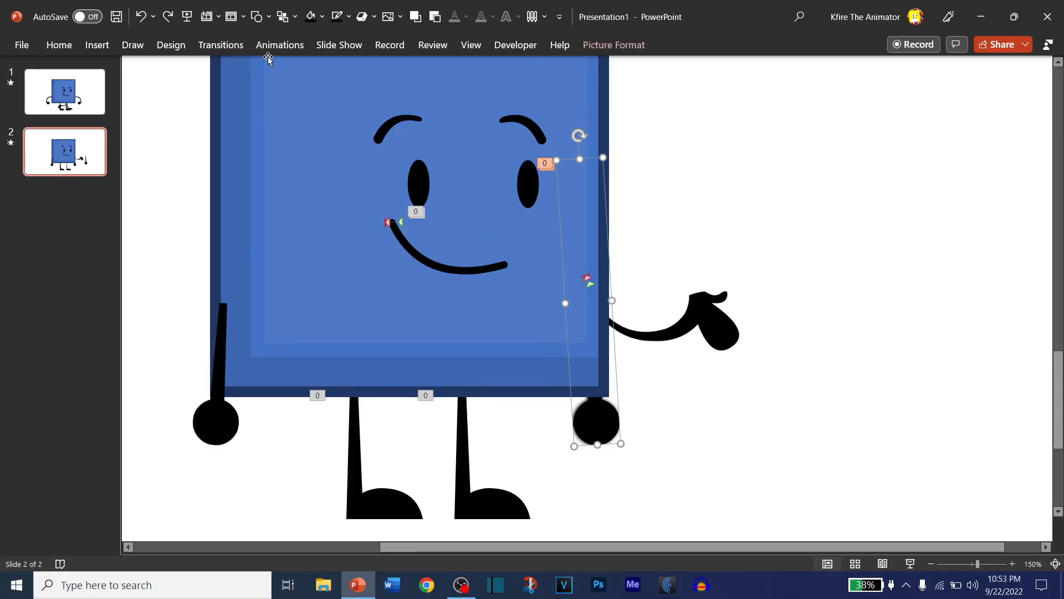
pyautogui.click(280, 45)
pyautogui.click(757, 73)
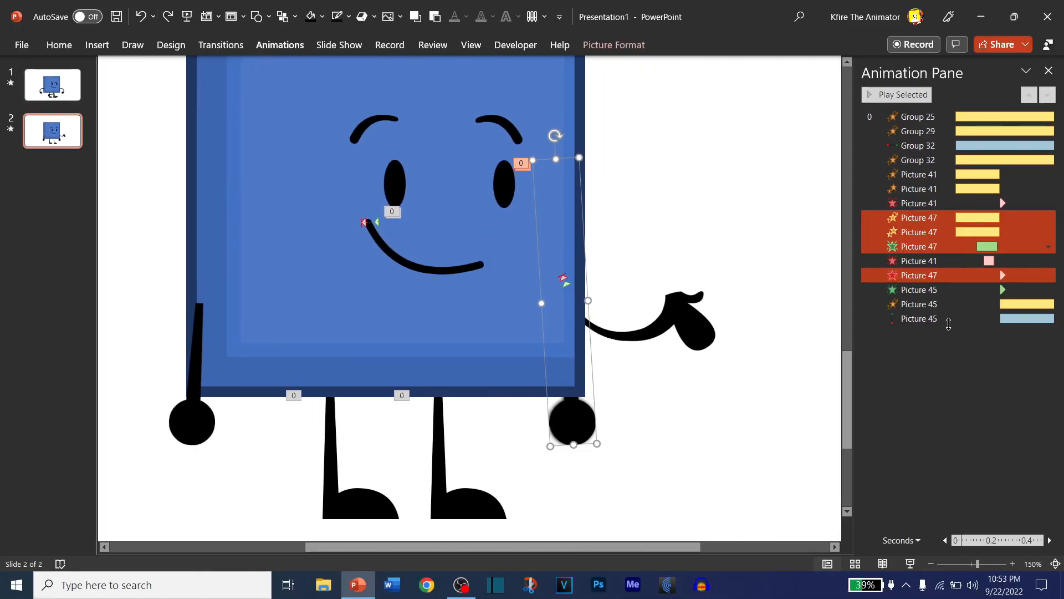
pyautogui.click(967, 387)
pyautogui.click(587, 425)
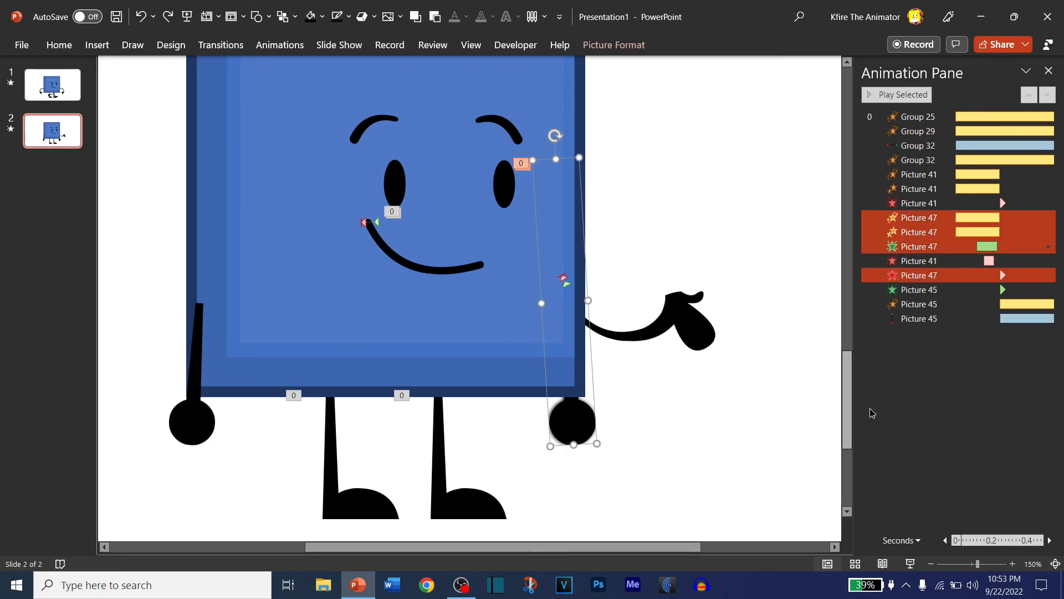
pyautogui.click(917, 406)
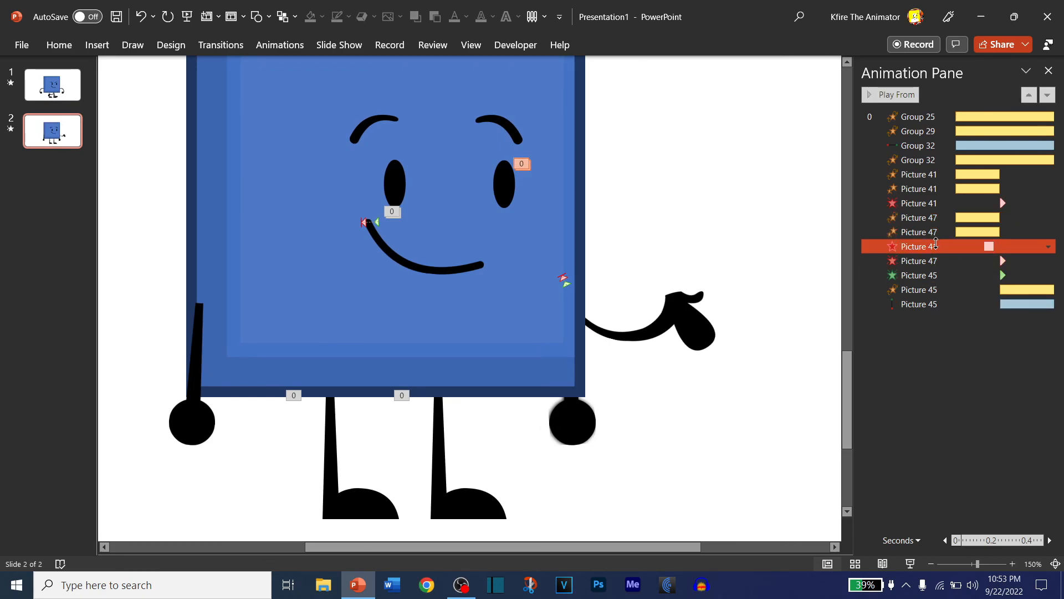
pyautogui.click(593, 425)
pyautogui.press('Delete')
# - Preview the slide's animations and delete the straight arm's fade exit effect, keeping its instant exit
pyautogui.click(869, 95)
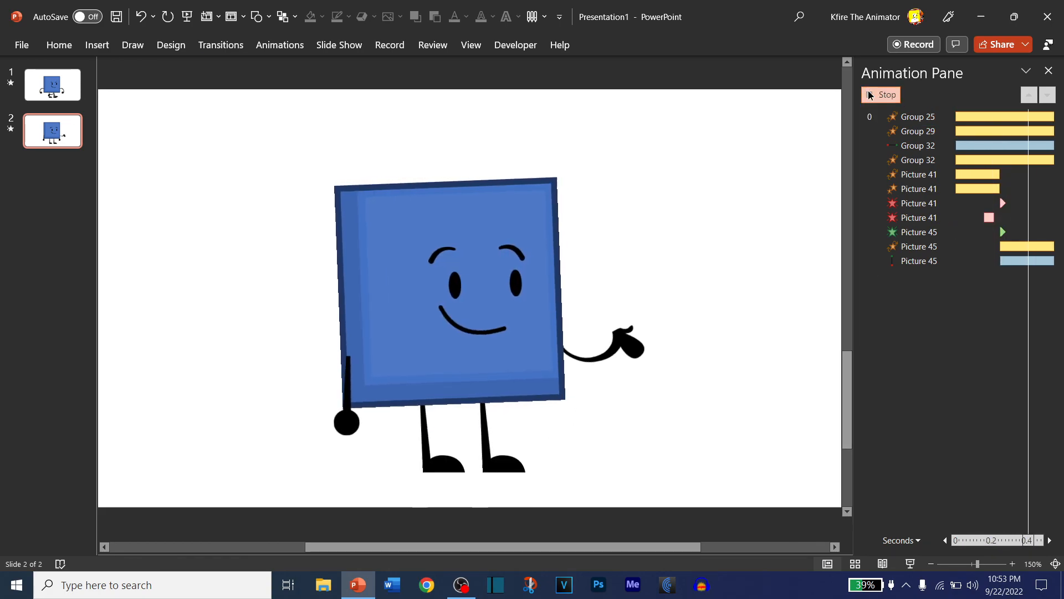
pyautogui.click(910, 218)
pyautogui.press('Delete')
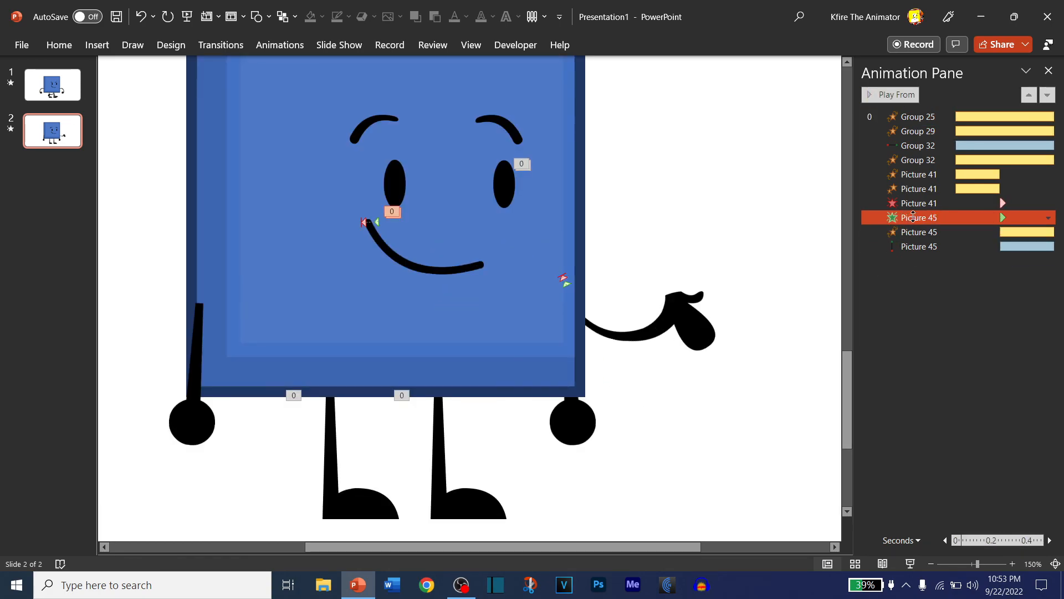
# - Preview all of the slide's animations and play slide 2 as a full-screen slide show
pyautogui.click(763, 195)
pyautogui.click(870, 95)
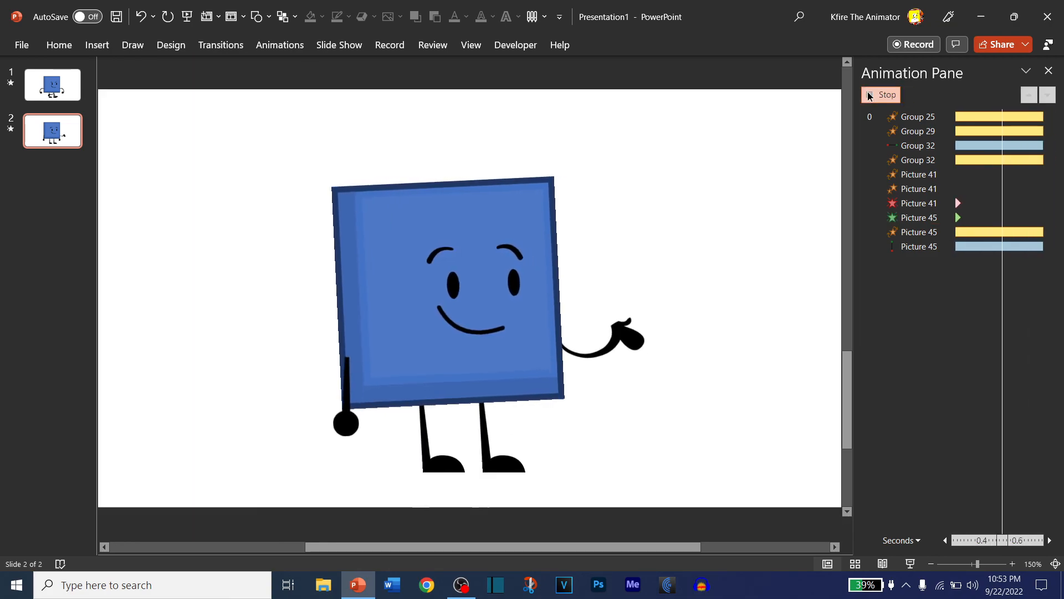
pyautogui.click(1048, 70)
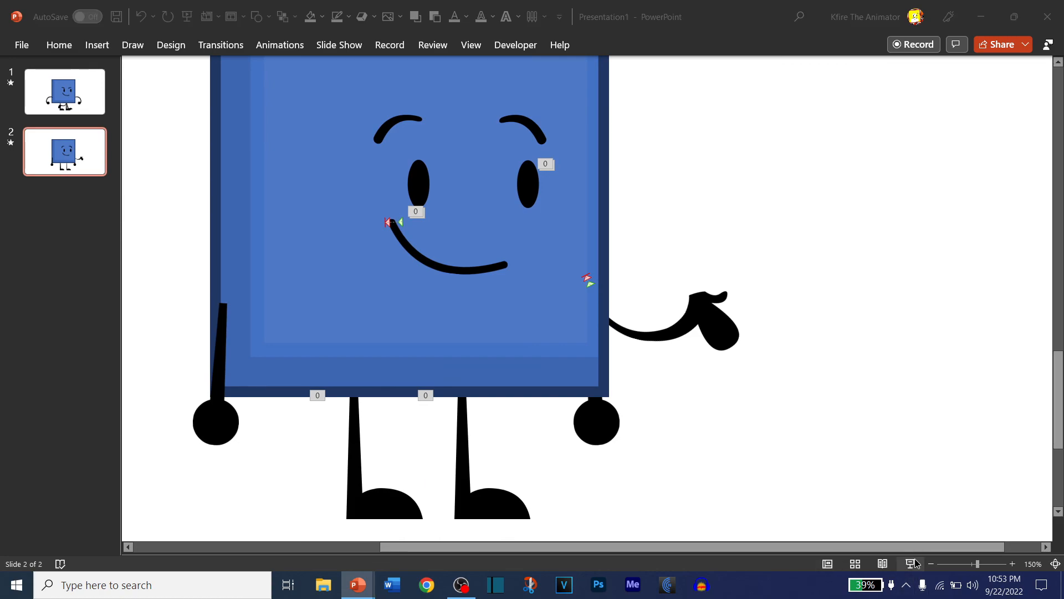
pyautogui.click(915, 564)
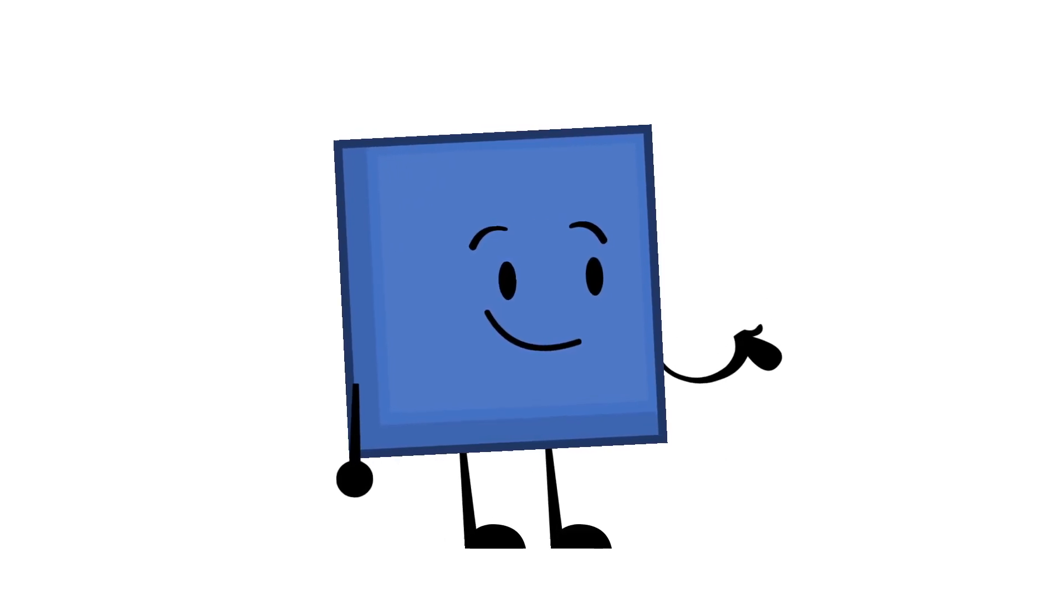